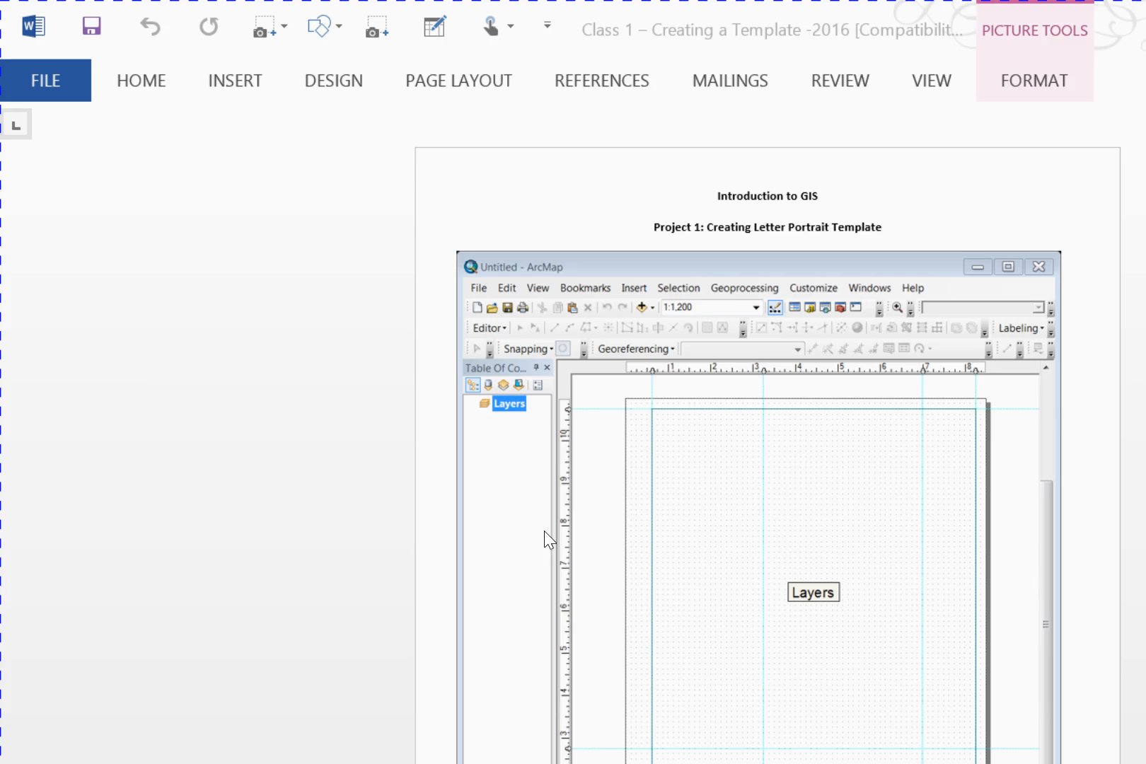
Switch to ArcMap and start a new document from the Blank Map template, choosing to save the untitled map
left_click(505, 749)
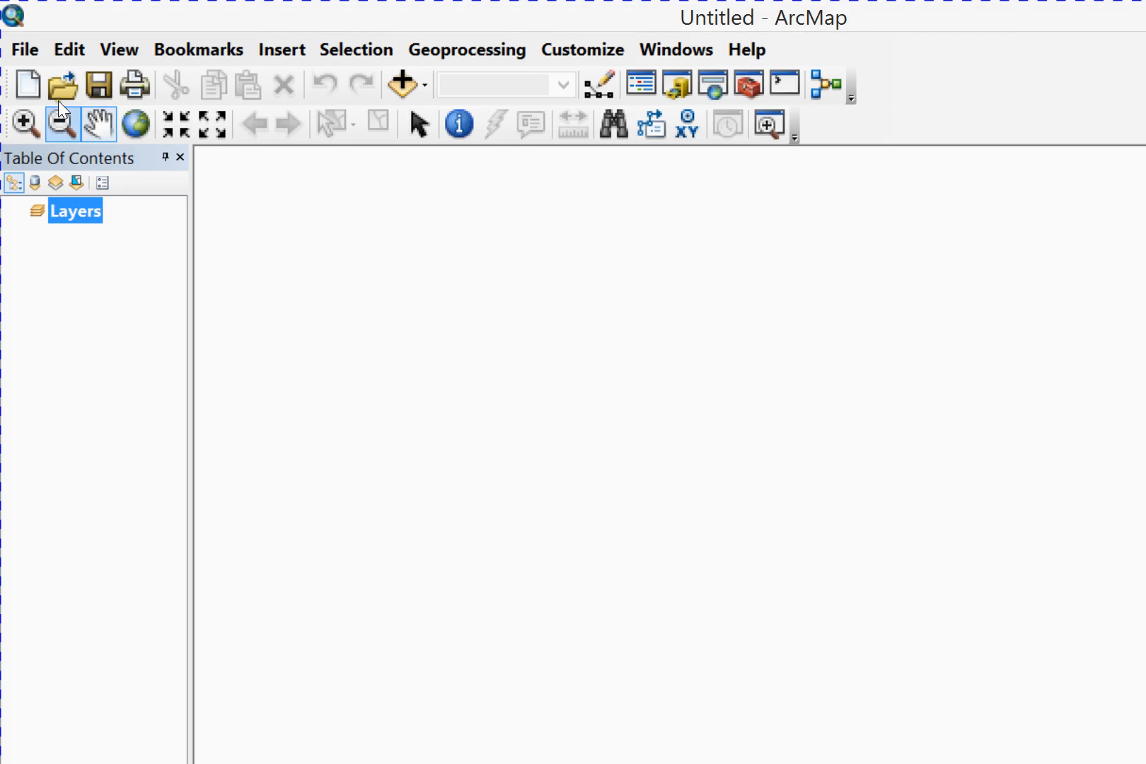
left_click(19, 44)
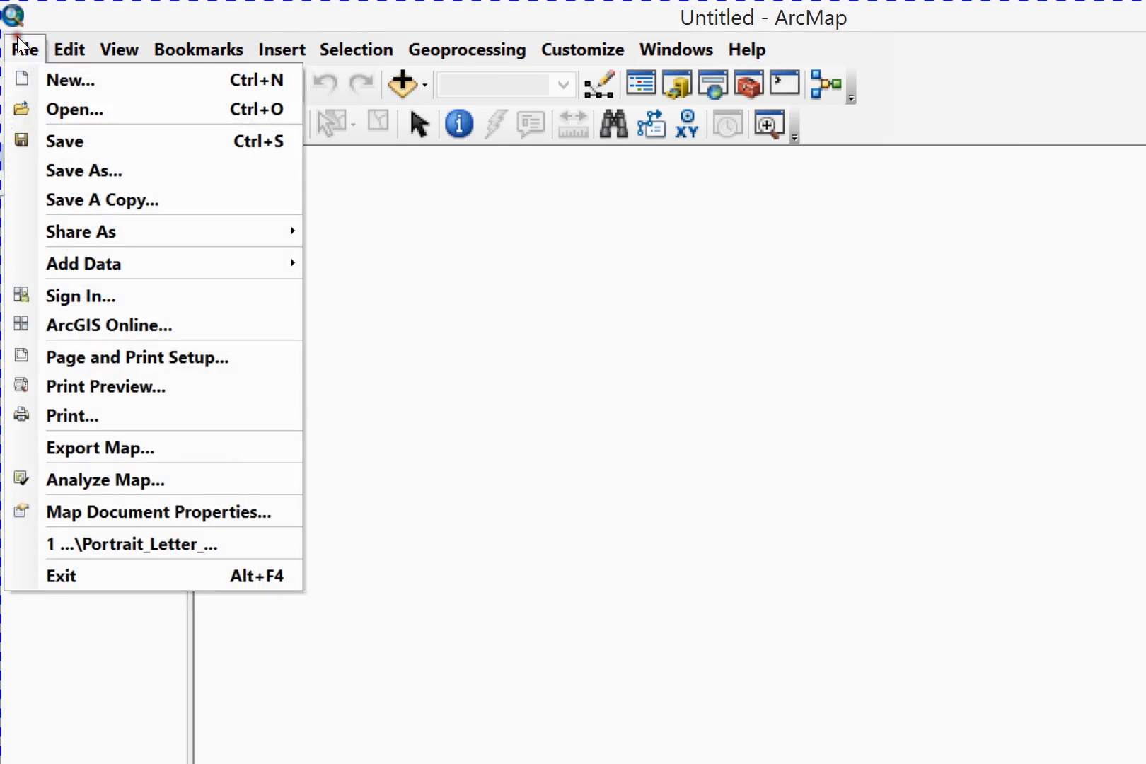
left_click(56, 76)
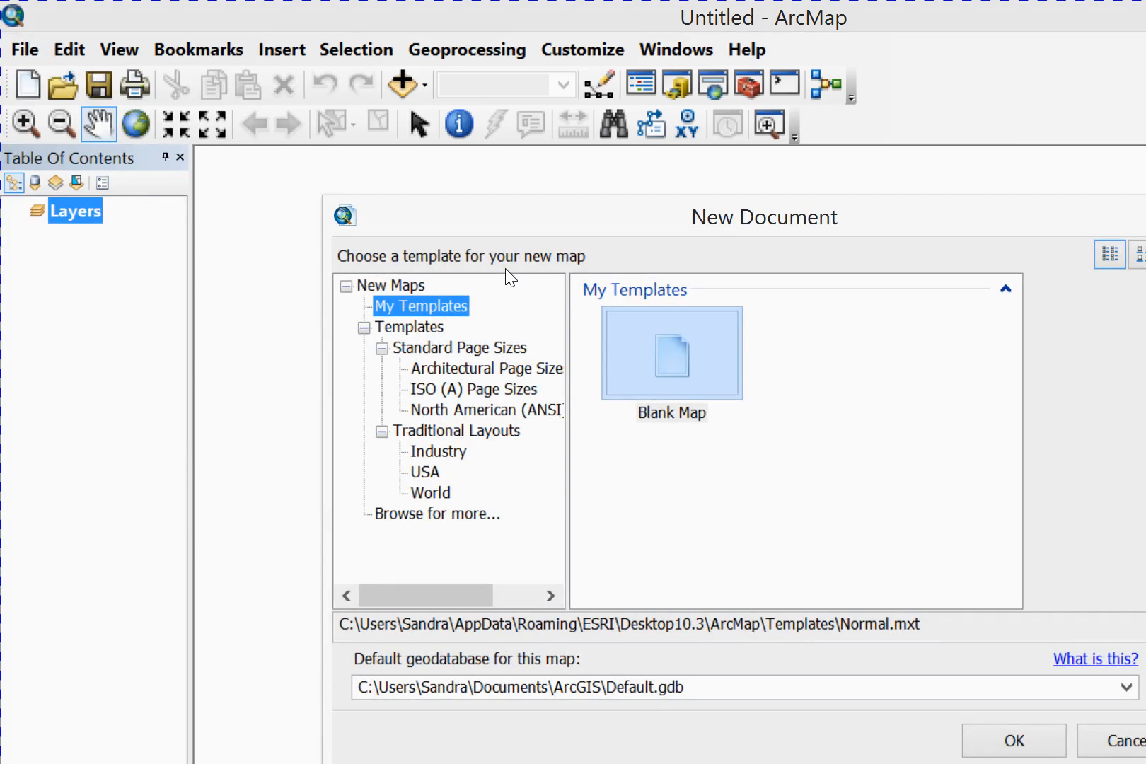
key("Return")
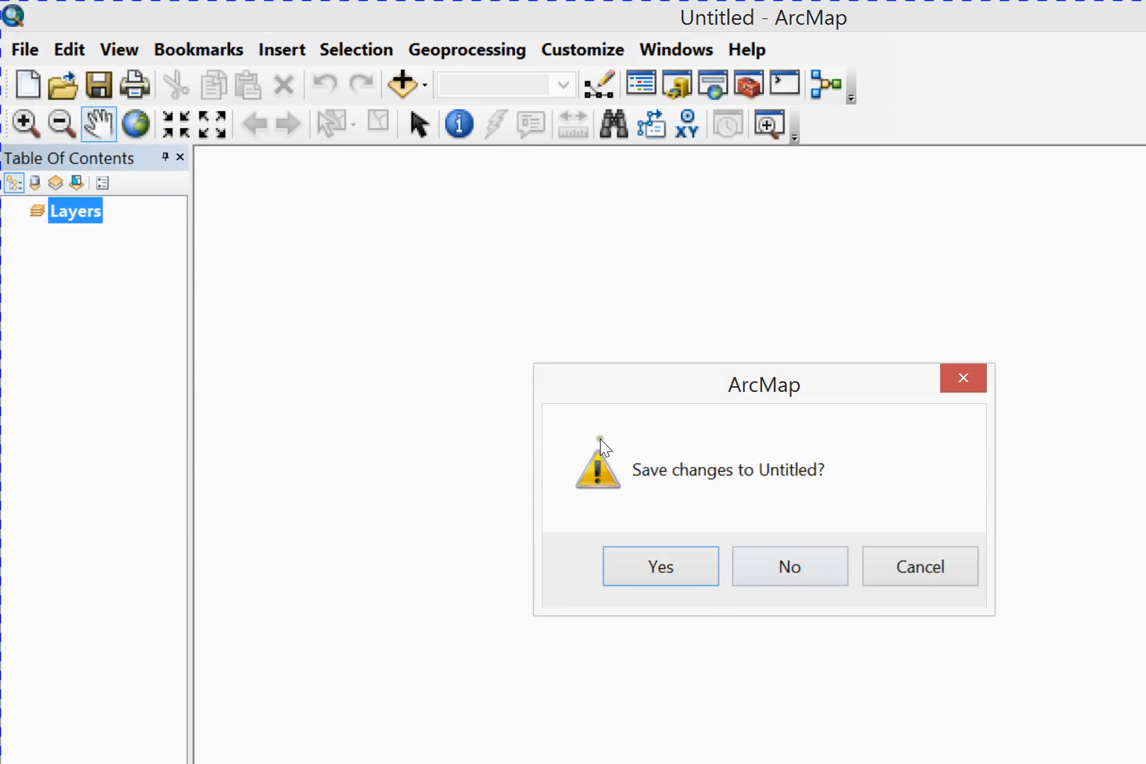
key("Return")
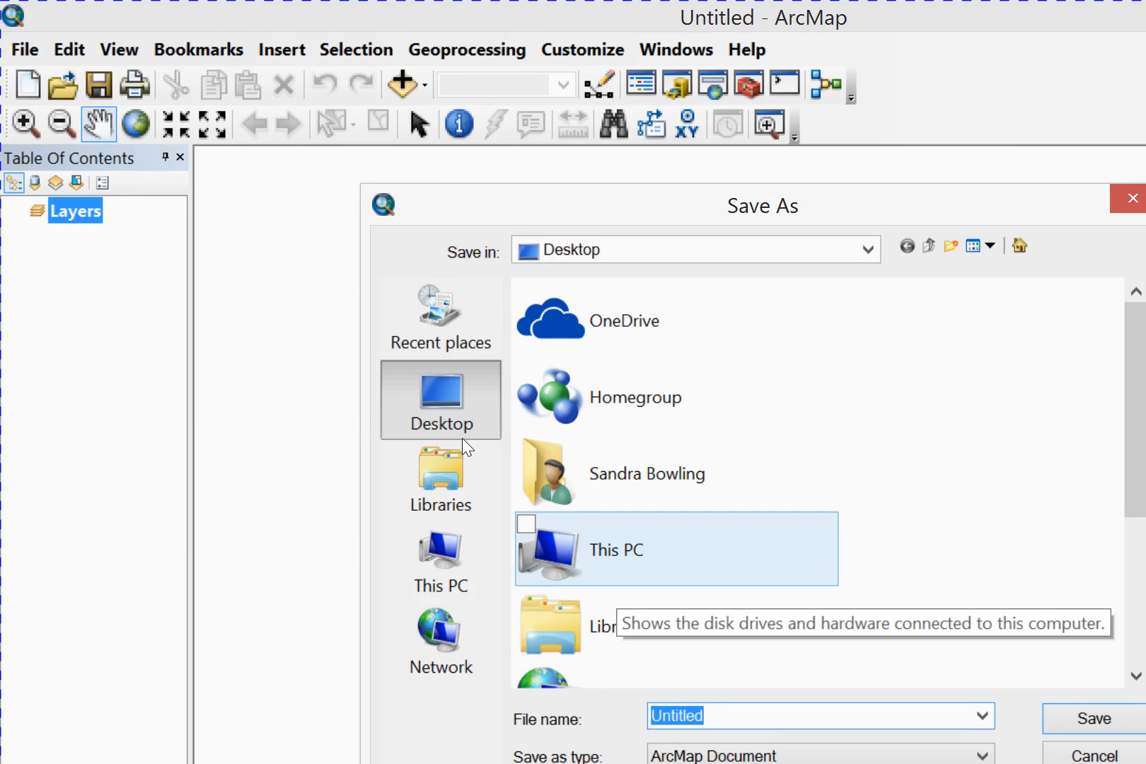
Save the untitled map as an ArcMap Document named Portrait-Letter-Template
type("Pr")
key("BackSpace")
type("o")
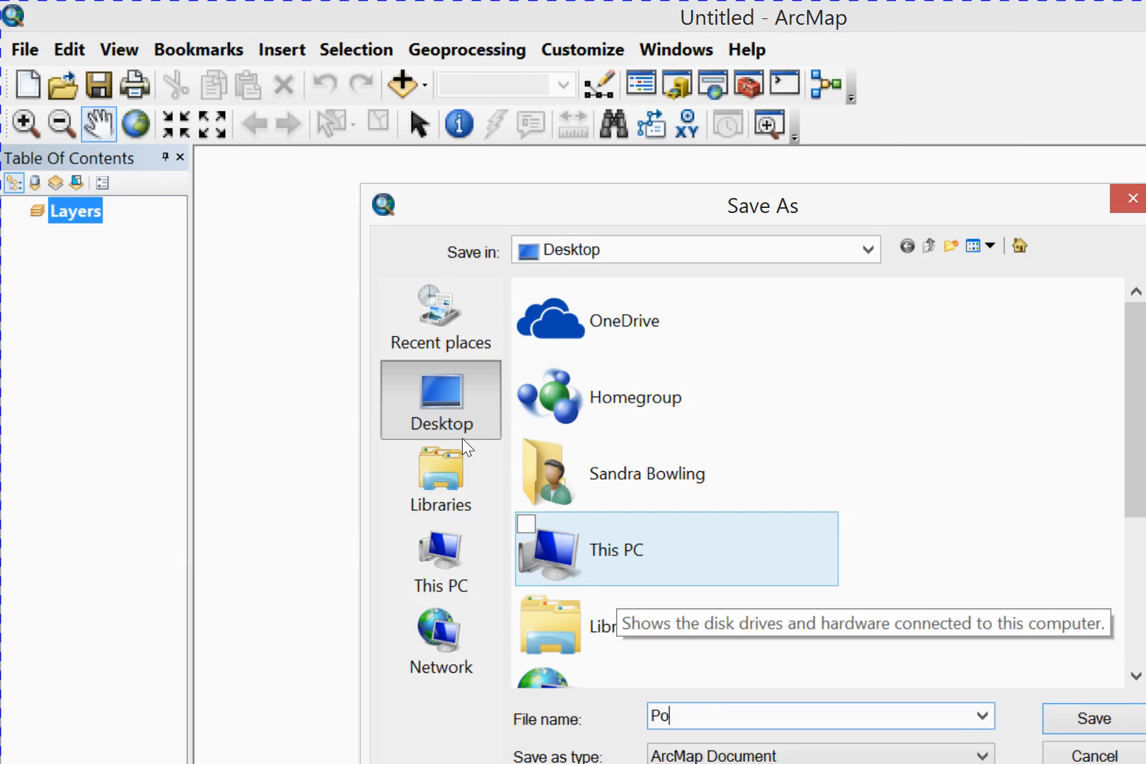
type("rtrait-Letter-")
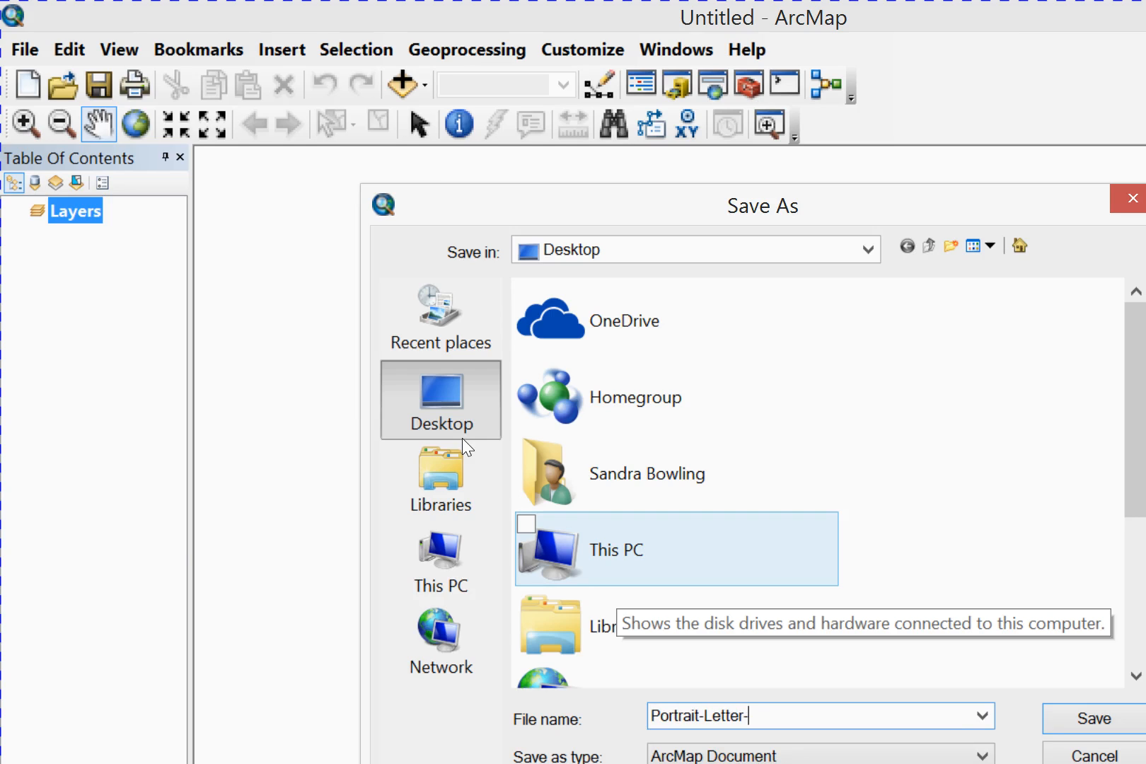
type("Template")
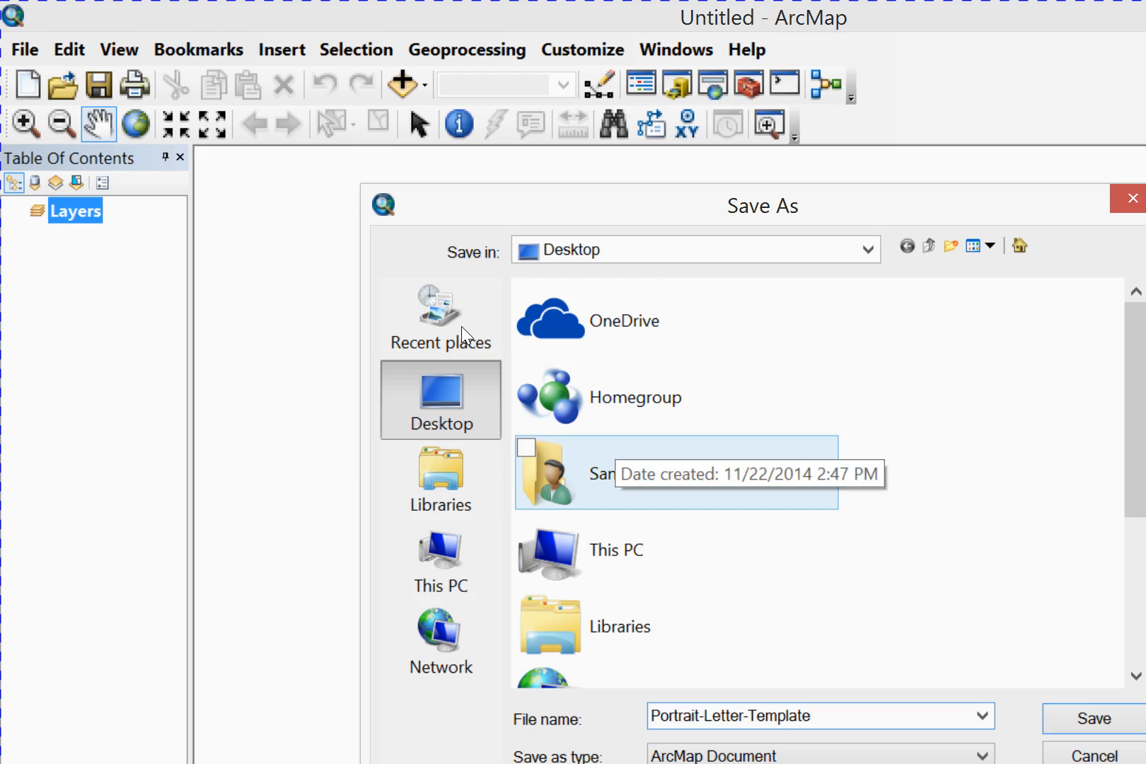
key("Return")
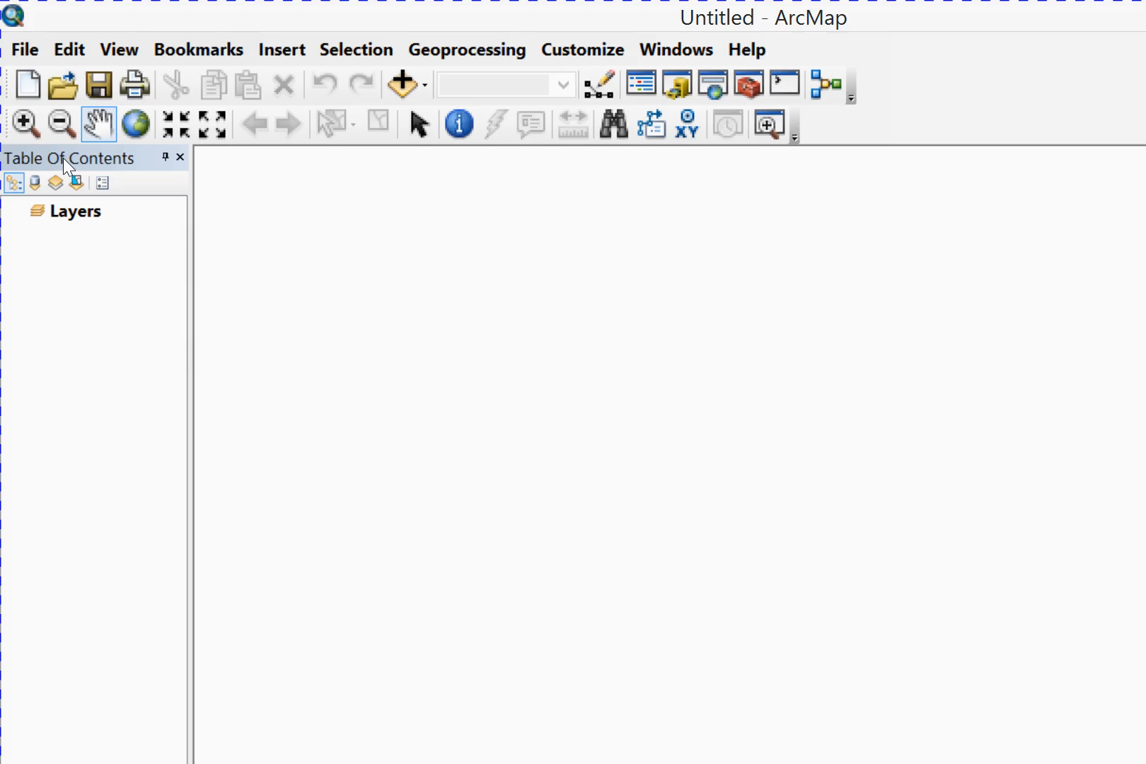
Open the properties of the Layers data frame, check the general settings and bring up the coordinate system settings
right_click(84, 211)
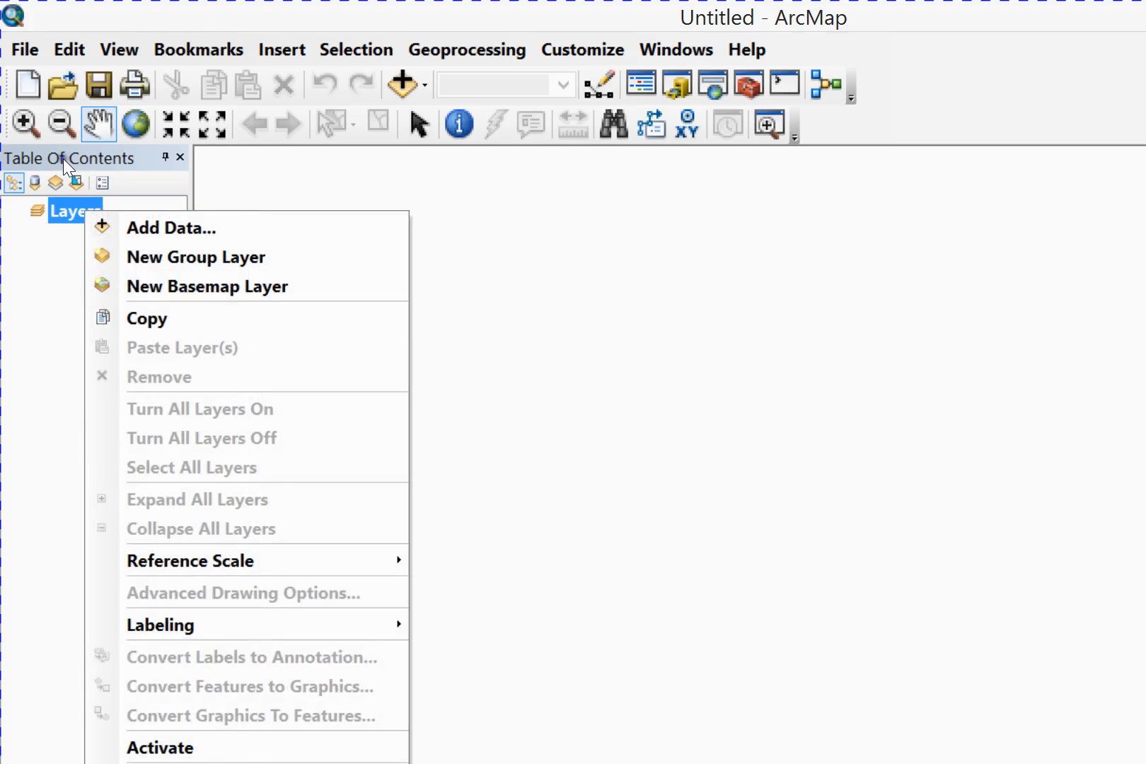
left_click(128, 584)
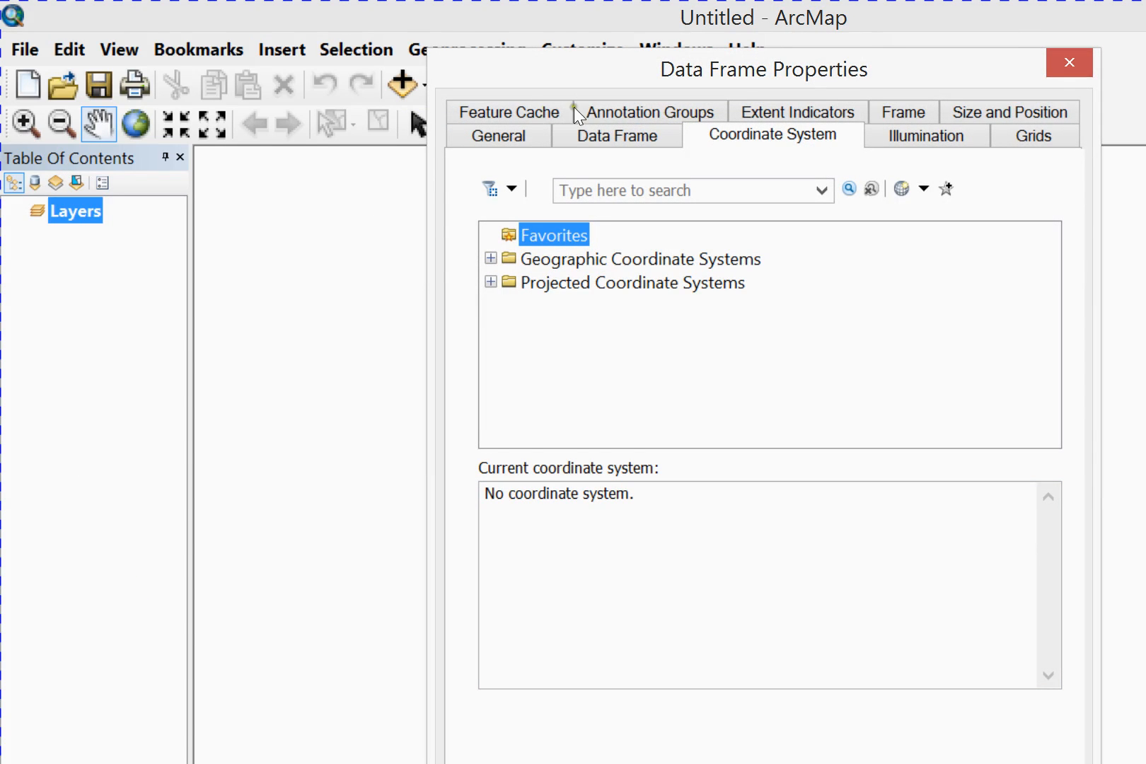
left_click(499, 136)
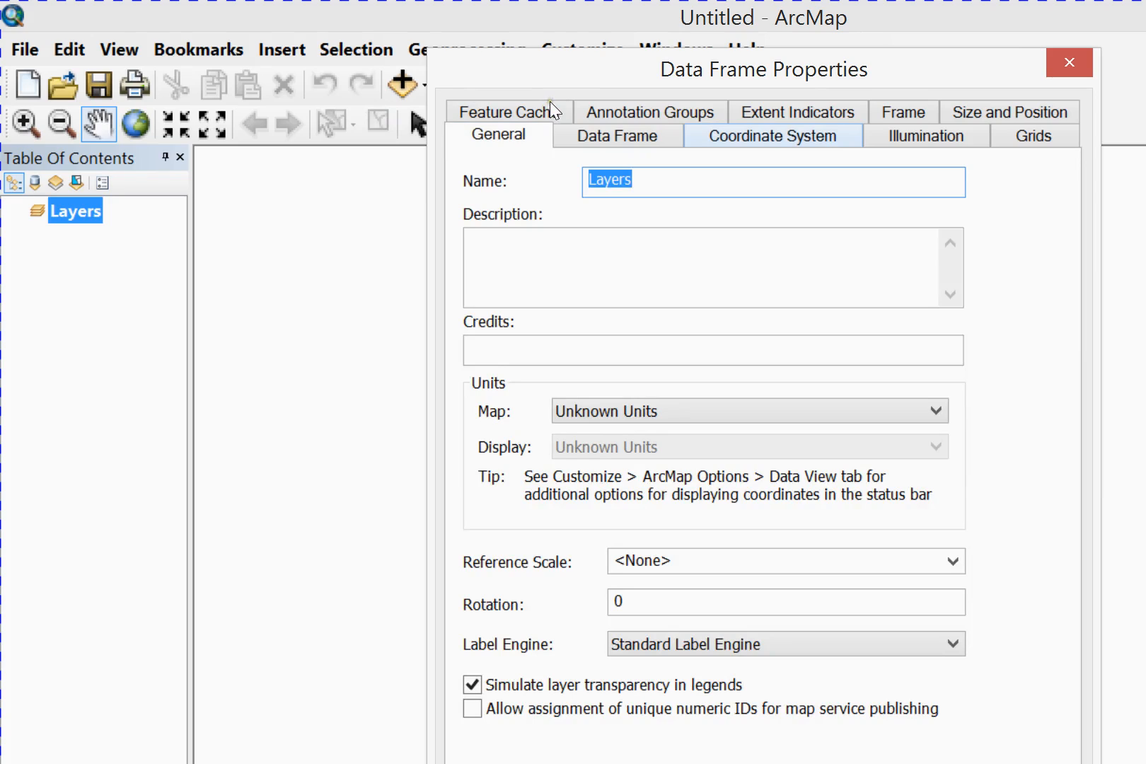
left_click(772, 135)
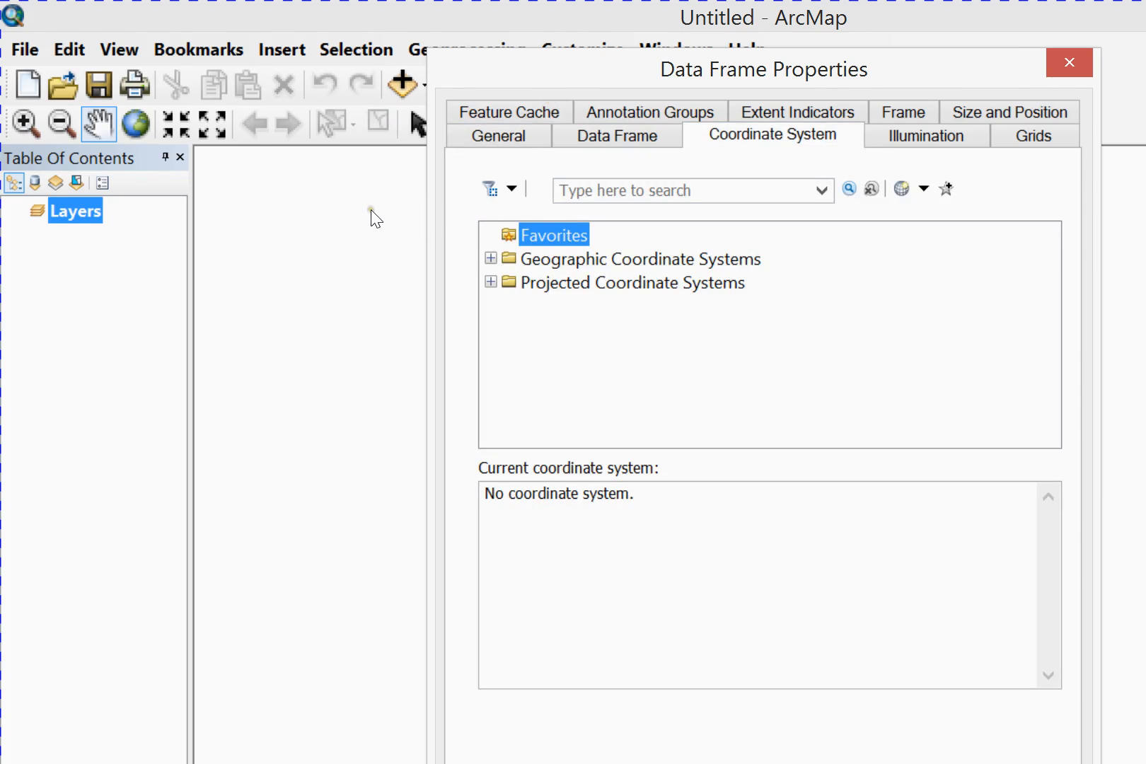
Assign the projected State Plane system NAD 1983 HARN StatePlane Florida East FIPS 0901 (US Feet) to the data frame
left_click(491, 282)
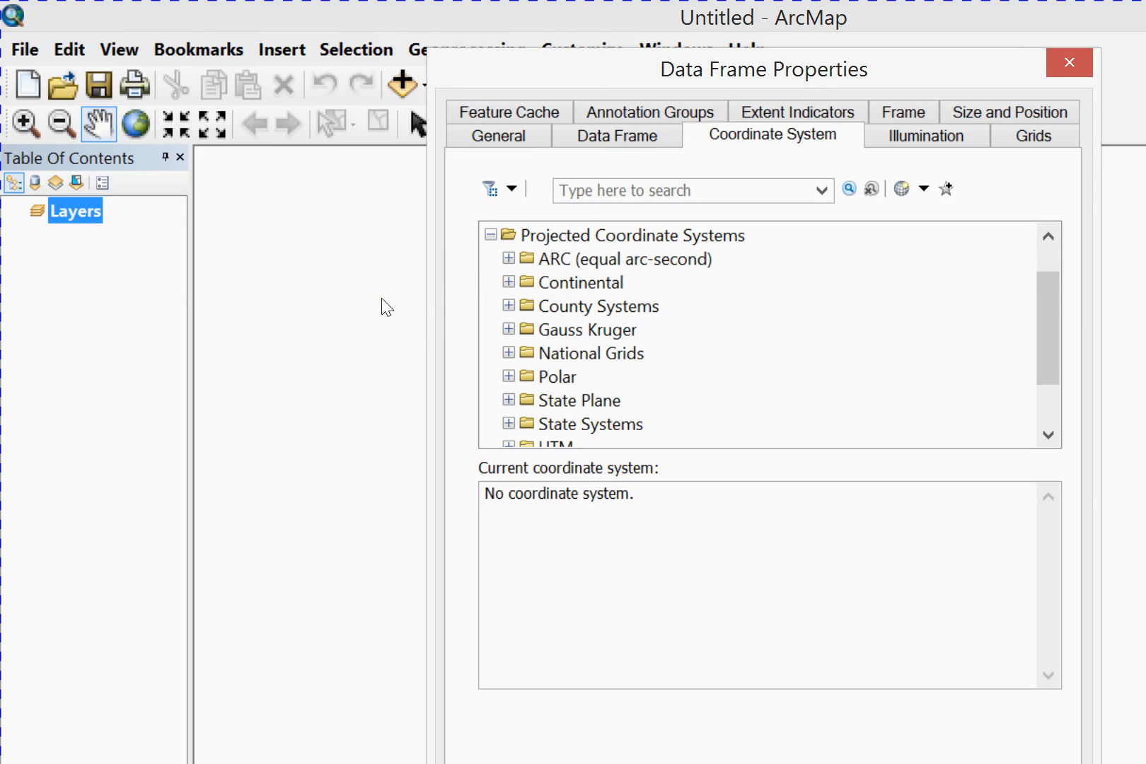
left_click(509, 399)
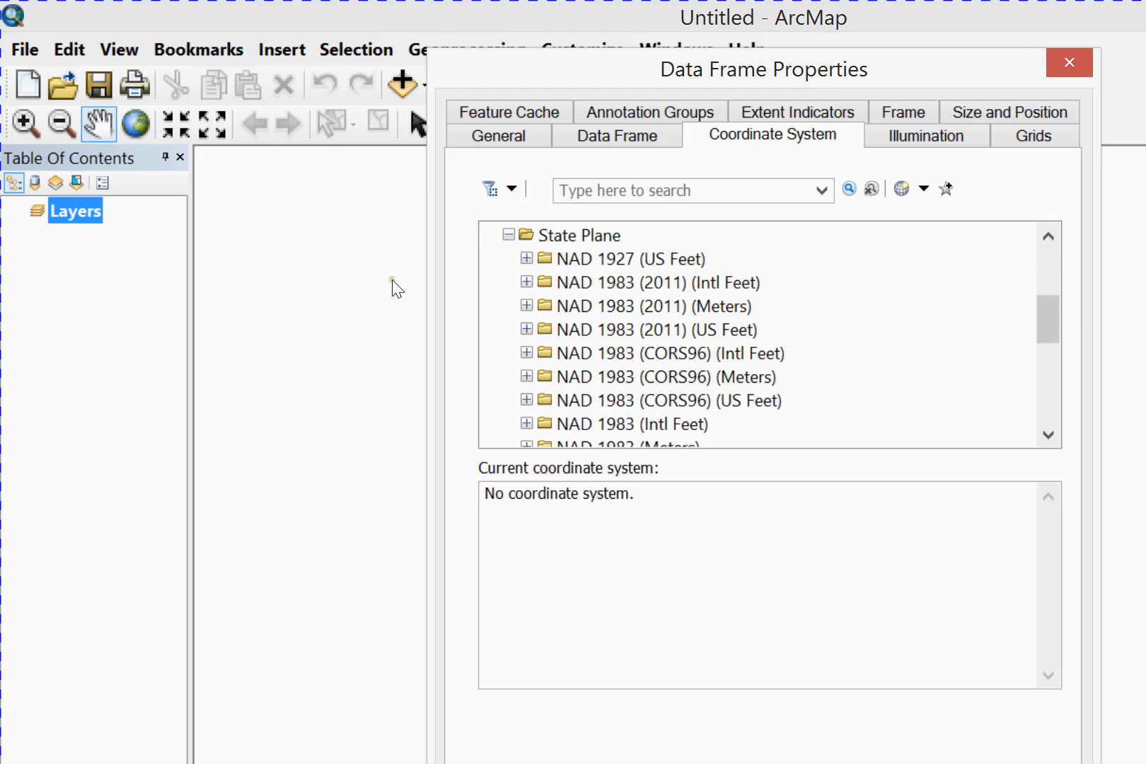
left_click(432, 278)
scroll(524, 262, "down", 2)
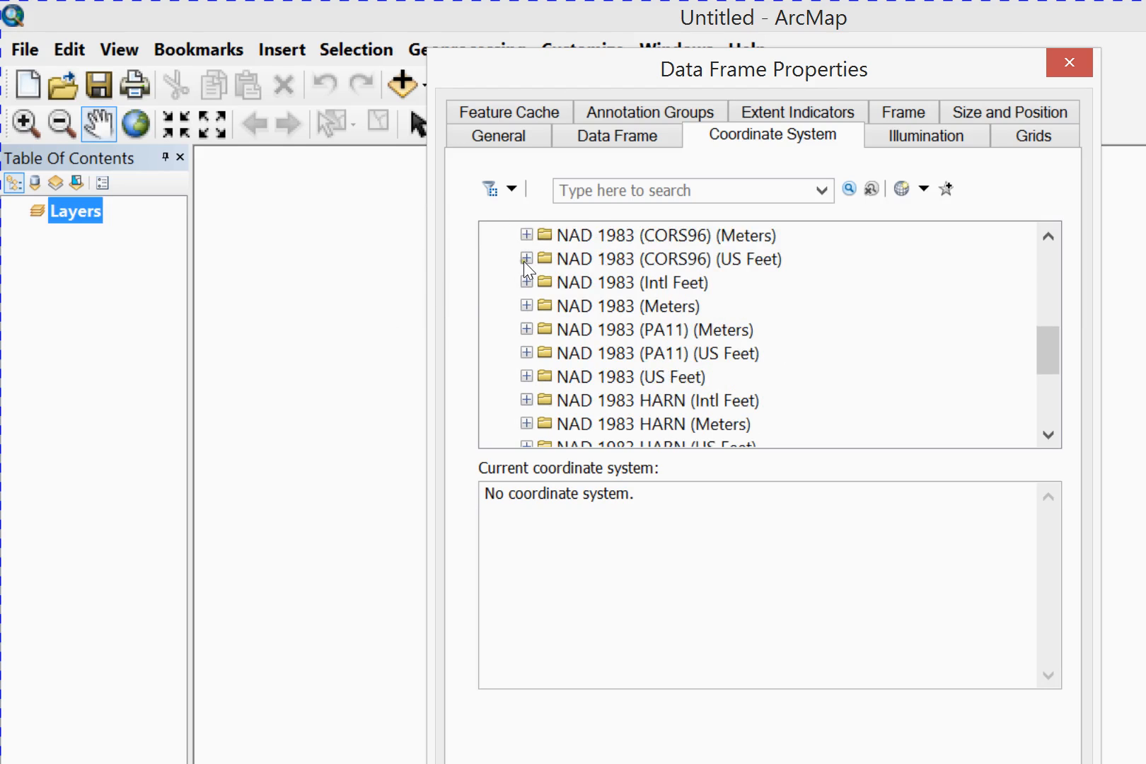
scroll(533, 292, "down", 1)
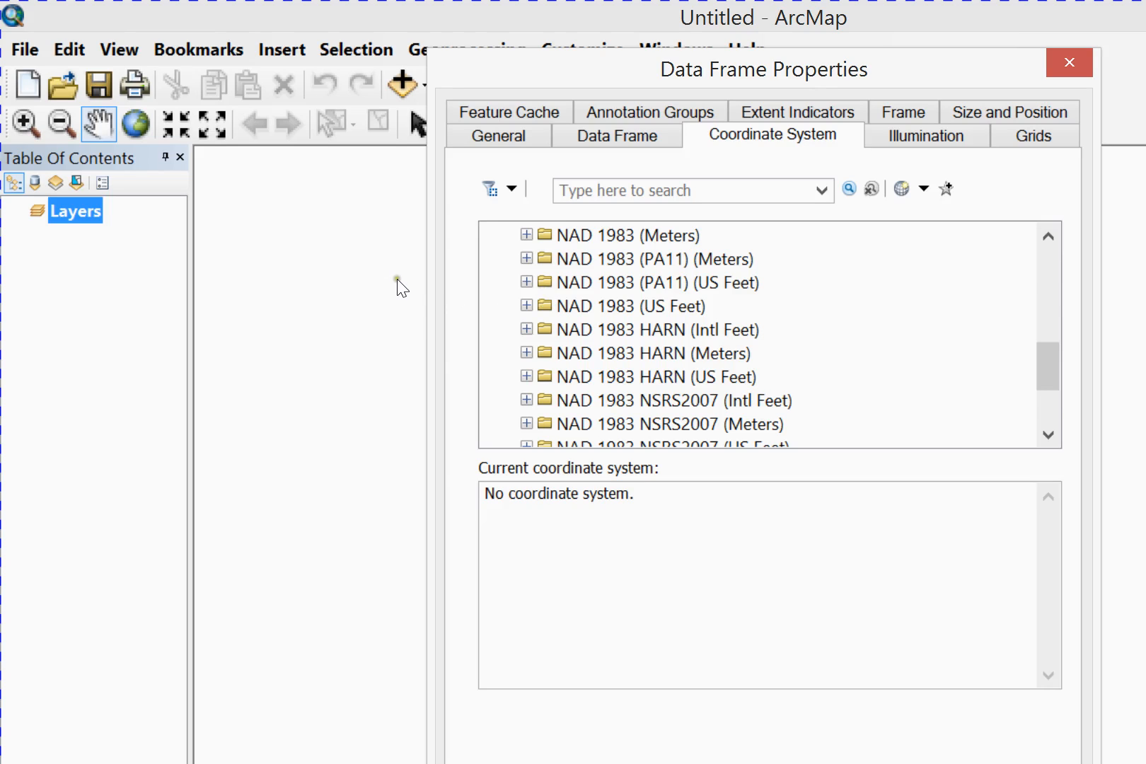
scroll(558, 235, "down", 1)
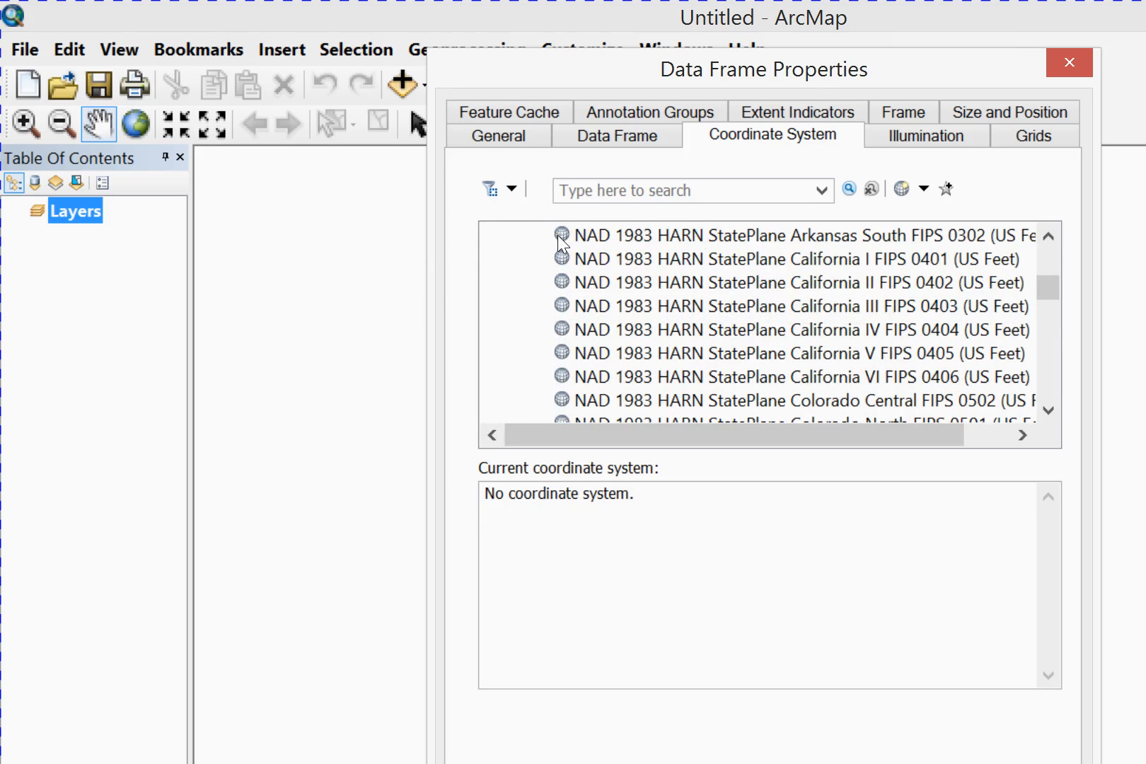
scroll(561, 240, "up", 1)
scroll(561, 240, "down", 1)
scroll(561, 240, "down", 3)
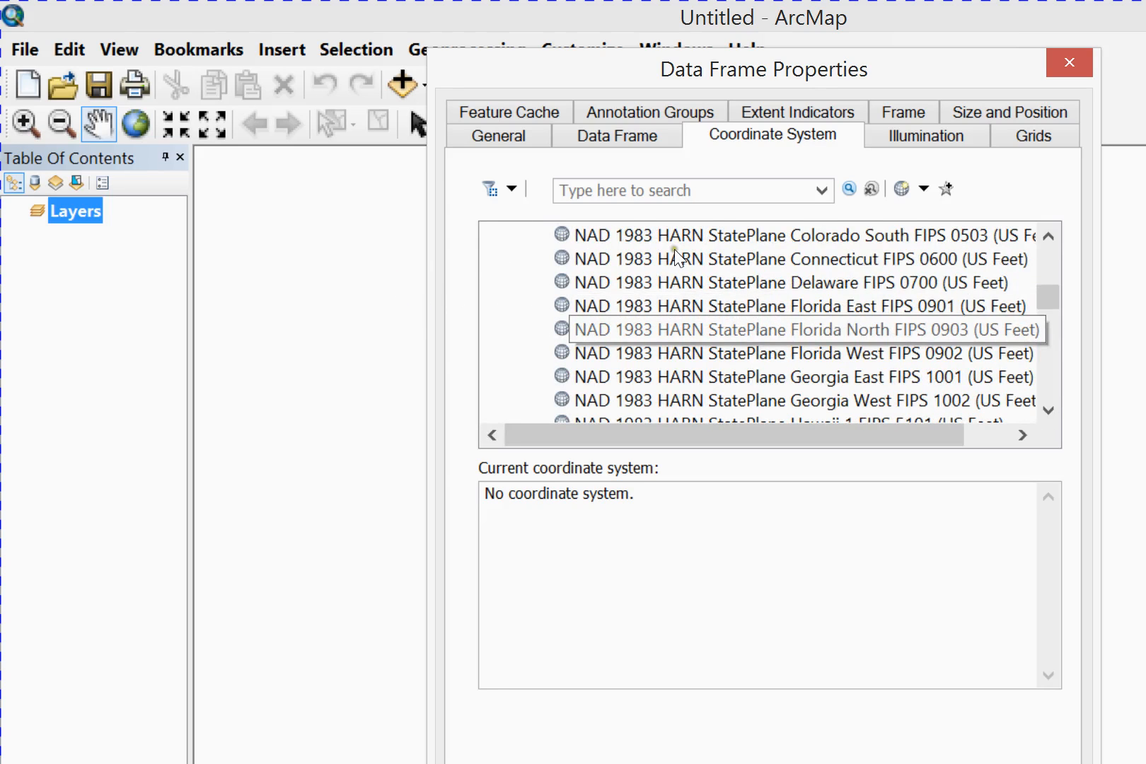
left_click(622, 306)
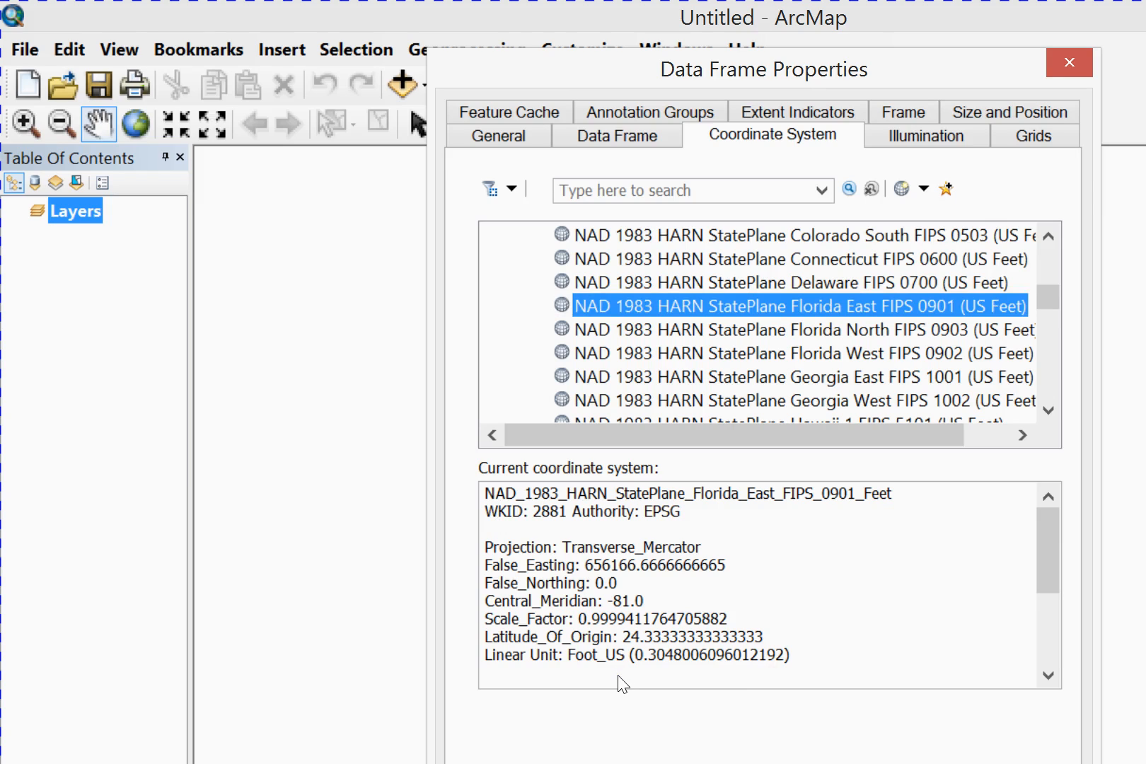
key("Return")
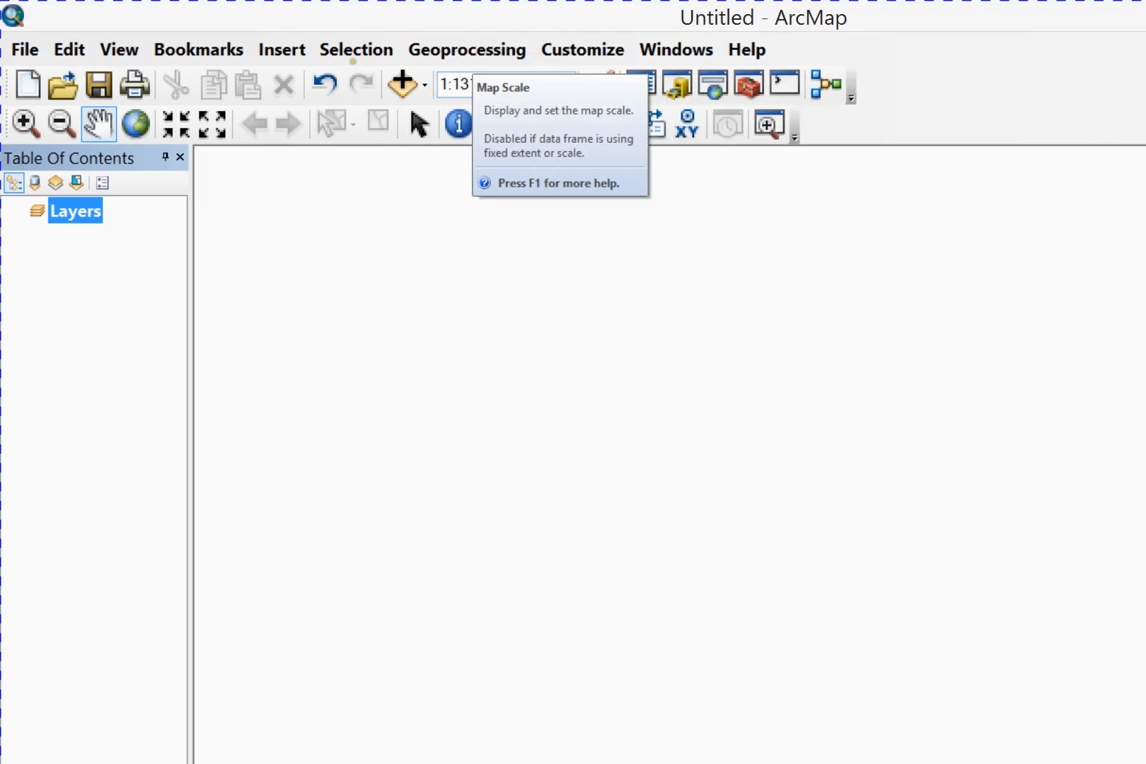
Set the map scale to 1:1,200 and switch from data view to layout view
left_click(474, 84)
type("1200")
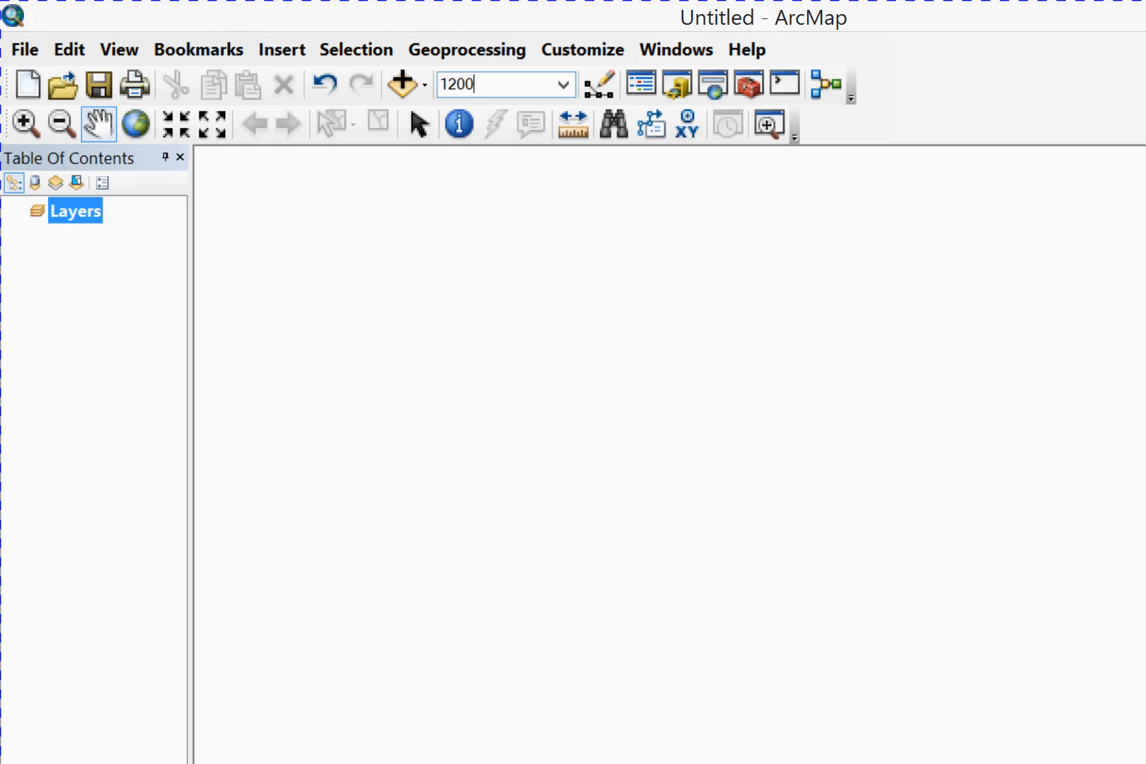
key("Return")
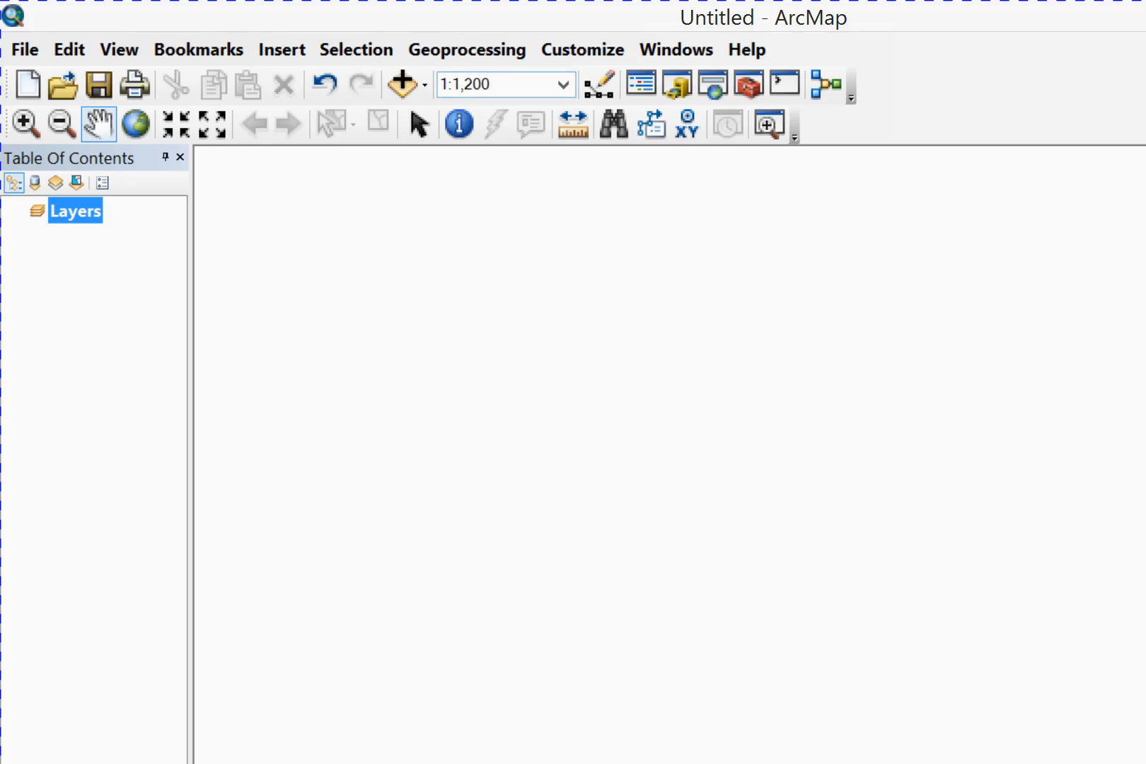
left_click(163, 640)
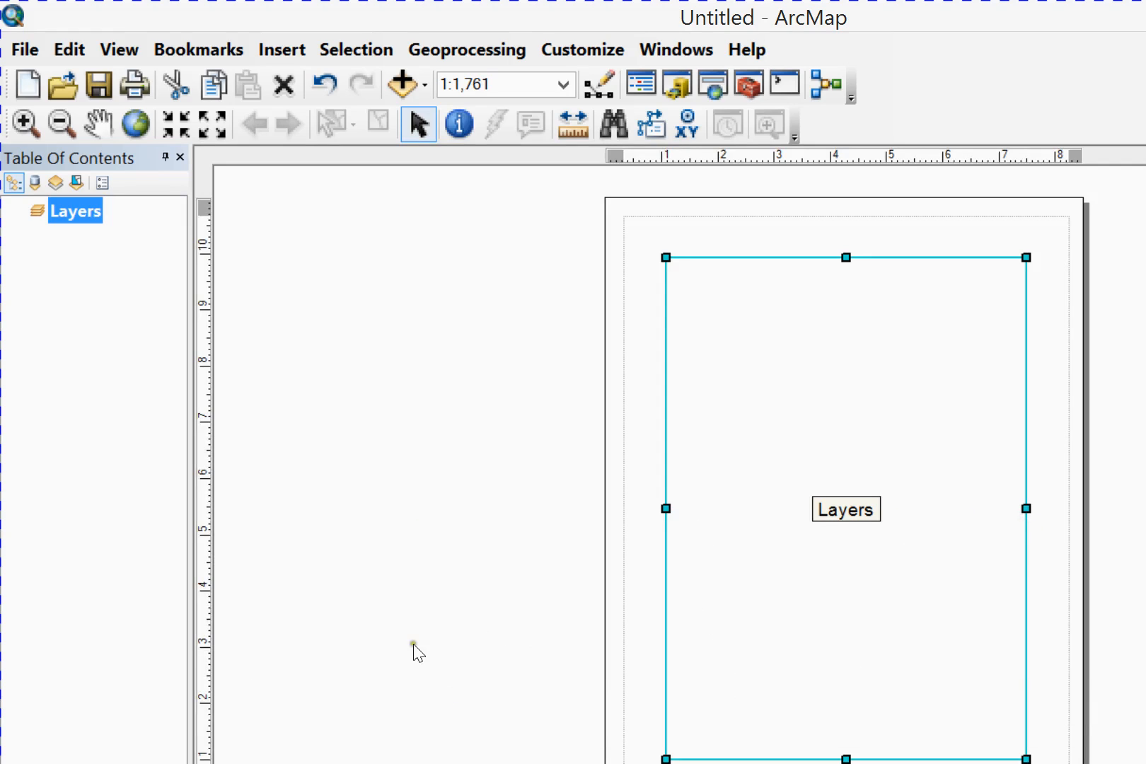
Undock and hide the Layout and Draw toolbars
left_click_drag(6, 679, 146, 533)
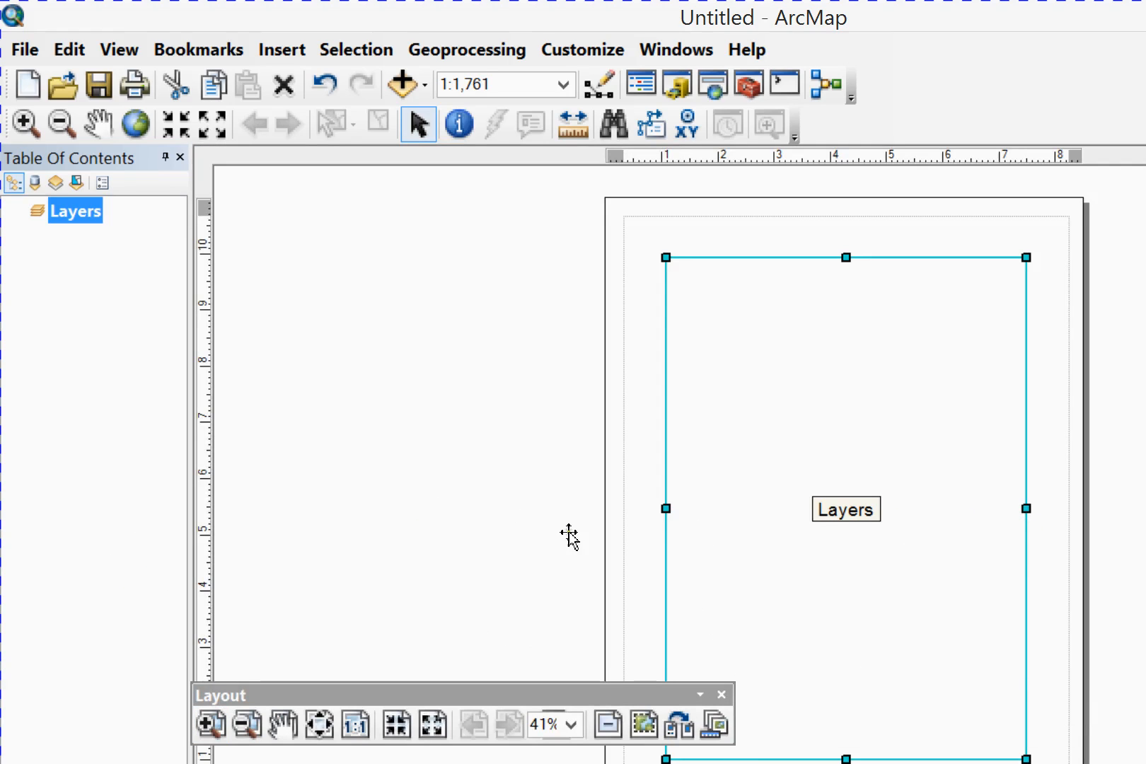
left_click(542, 527)
left_click_drag(7, 690, 124, 574)
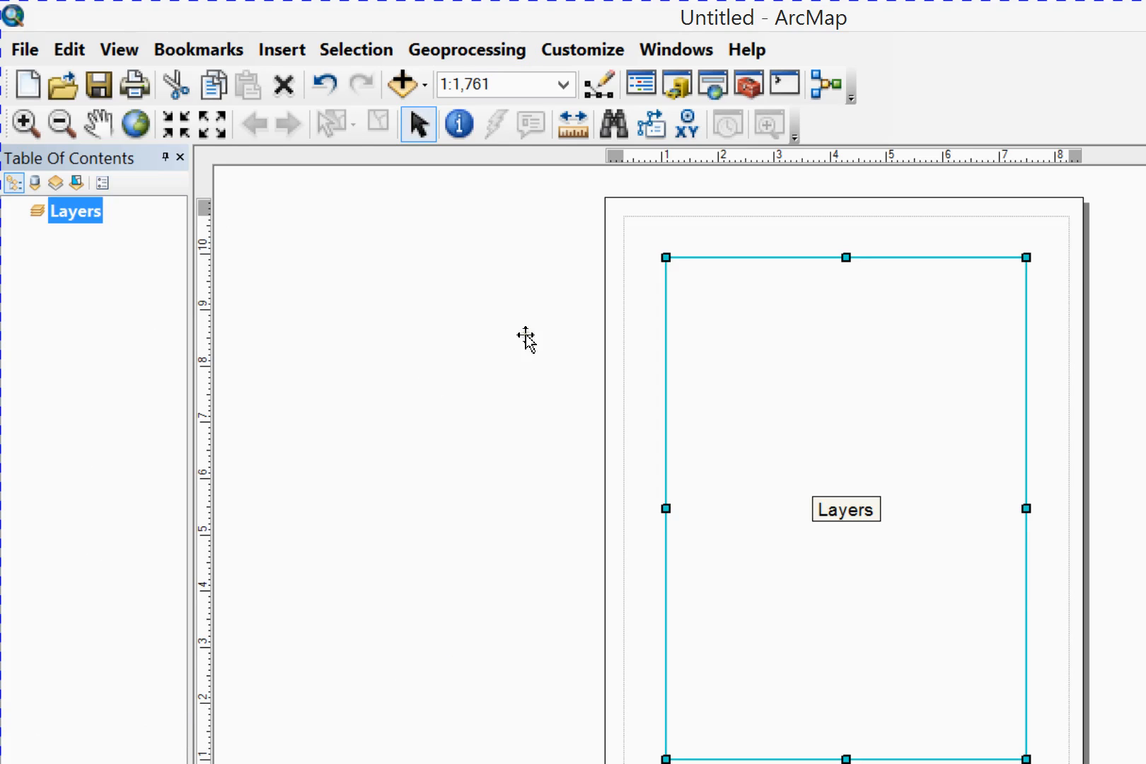
Show the Draw toolbar and dock it below the layout page
right_click(735, 49)
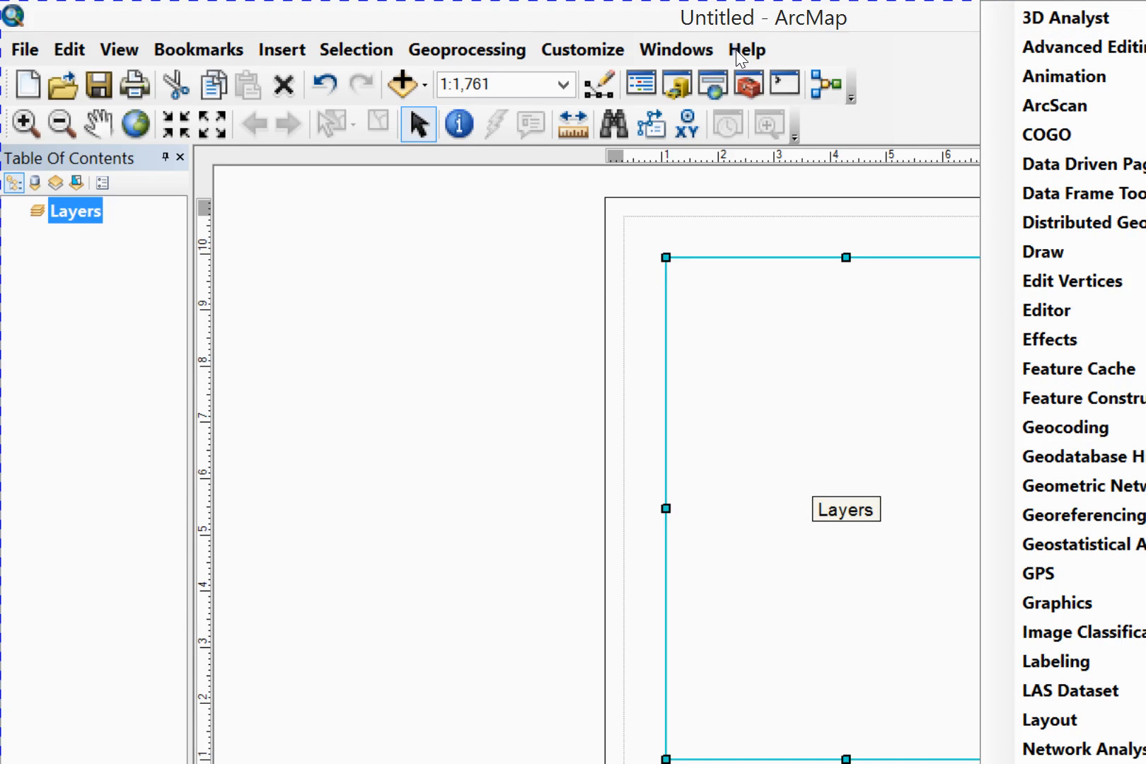
left_click(756, 186)
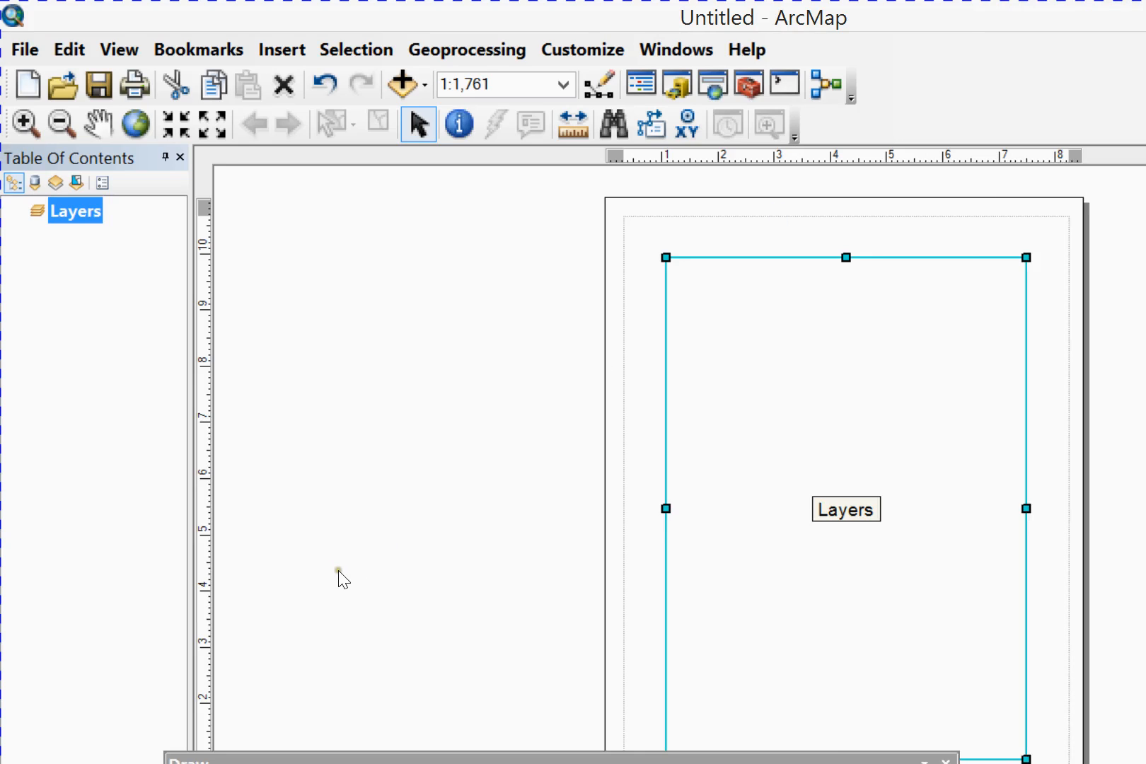
mouse_move(338, 570)
left_mouse_down()
mouse_move(222, 700)
mouse_move(203, 690)
left_mouse_up()
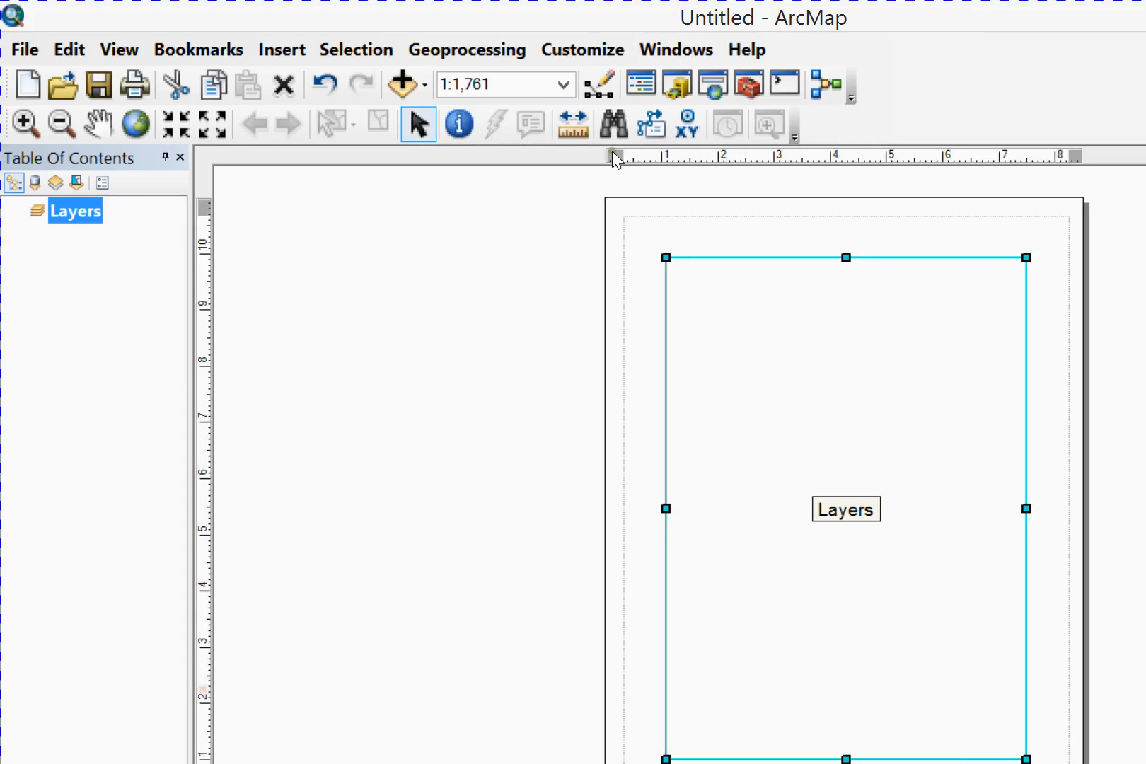
Show the Graphics toolbar and dock it below the layout page
right_click(680, 83)
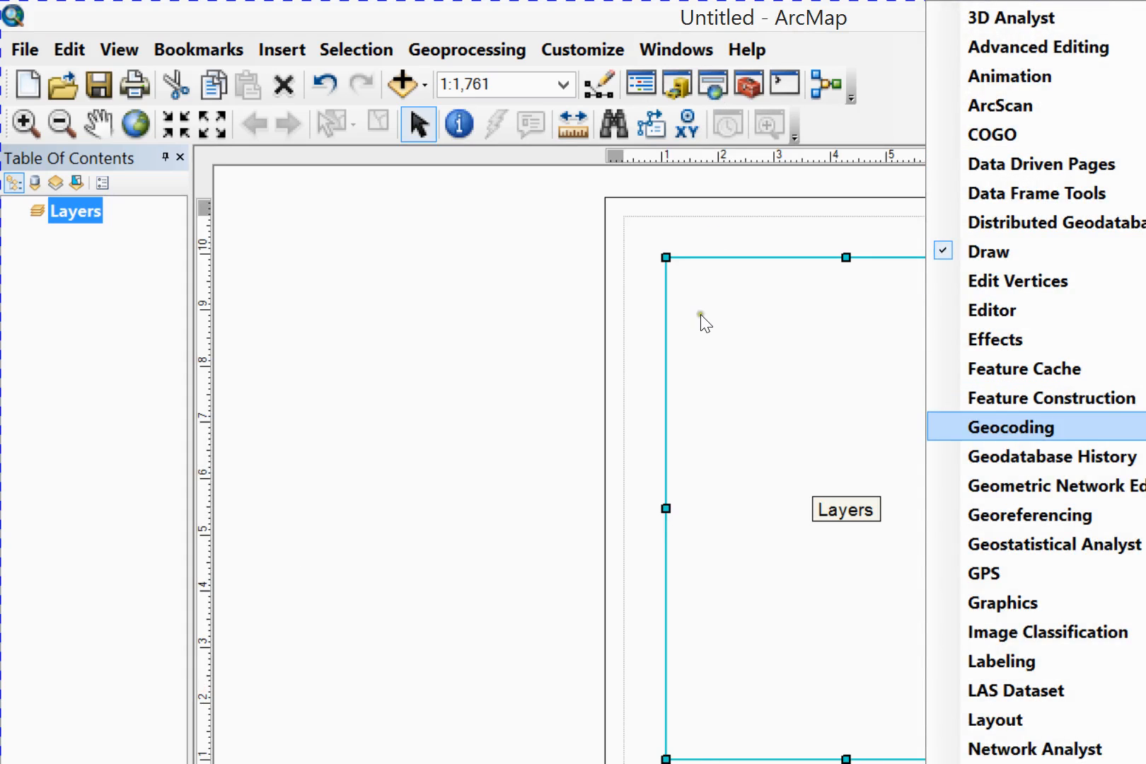
left_click(944, 602)
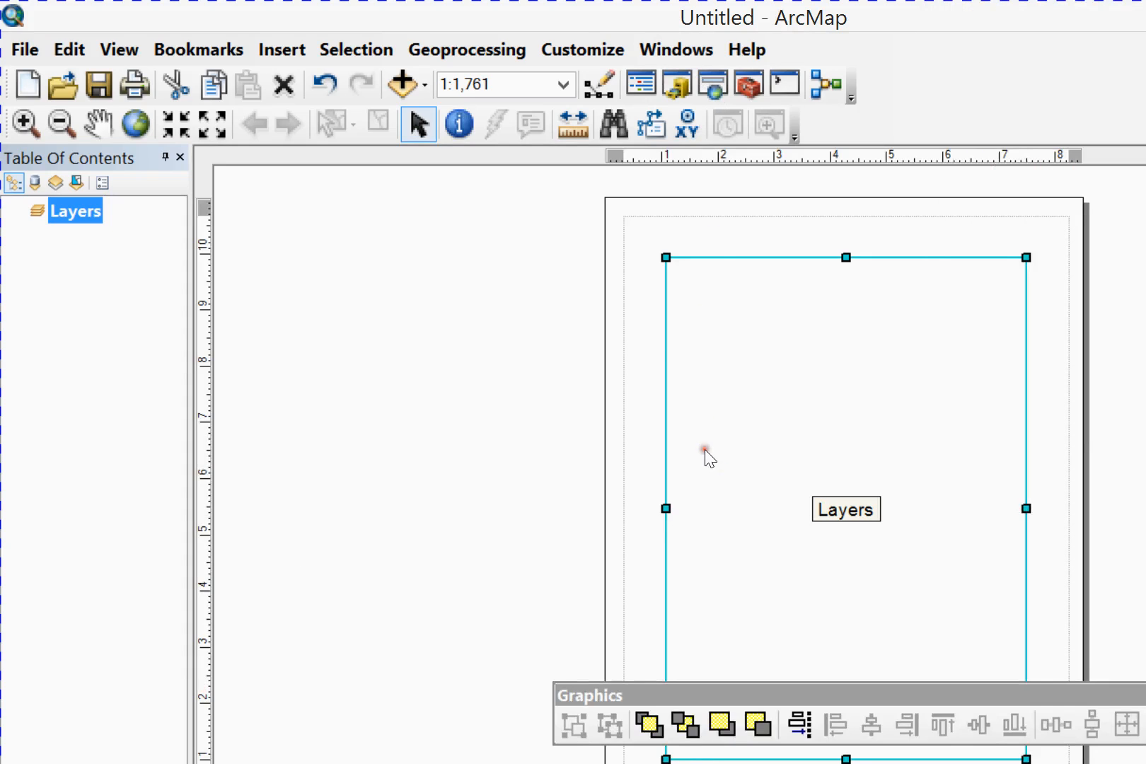
left_click_drag(804, 692, 986, 763)
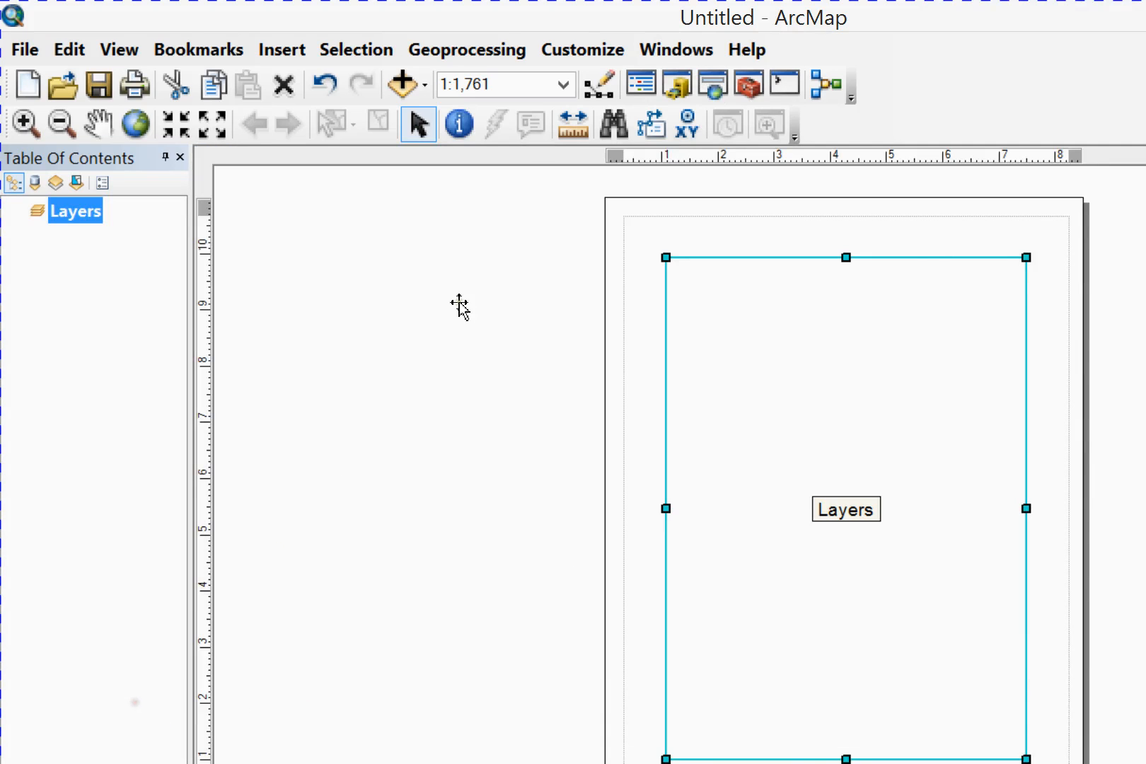
Show the Layout toolbar and dock it below the layout page
right_click(757, 63)
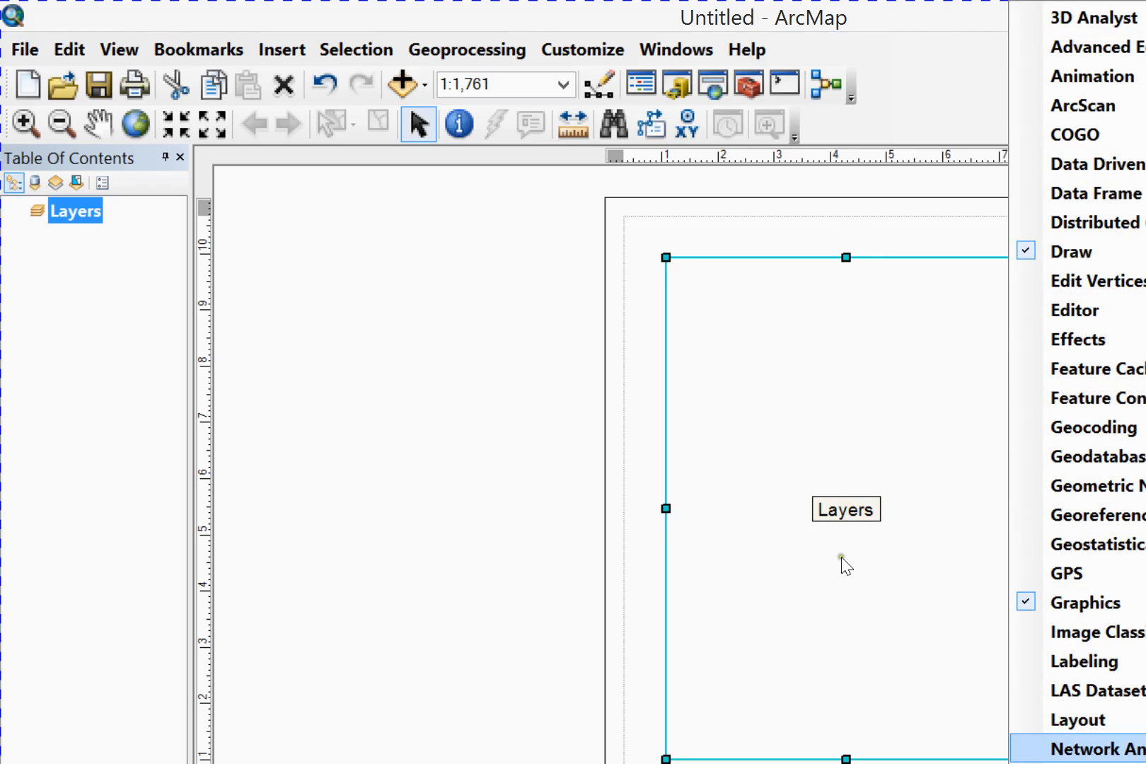
left_click(1033, 720)
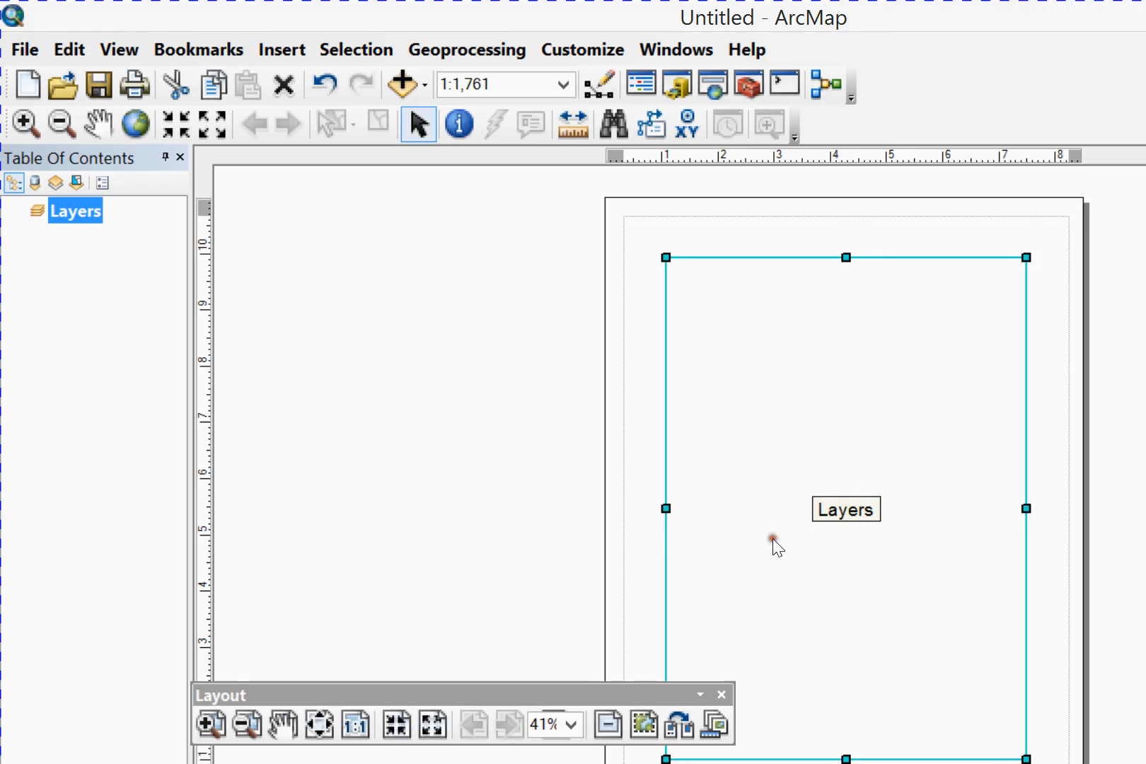
left_click_drag(500, 696, 950, 763)
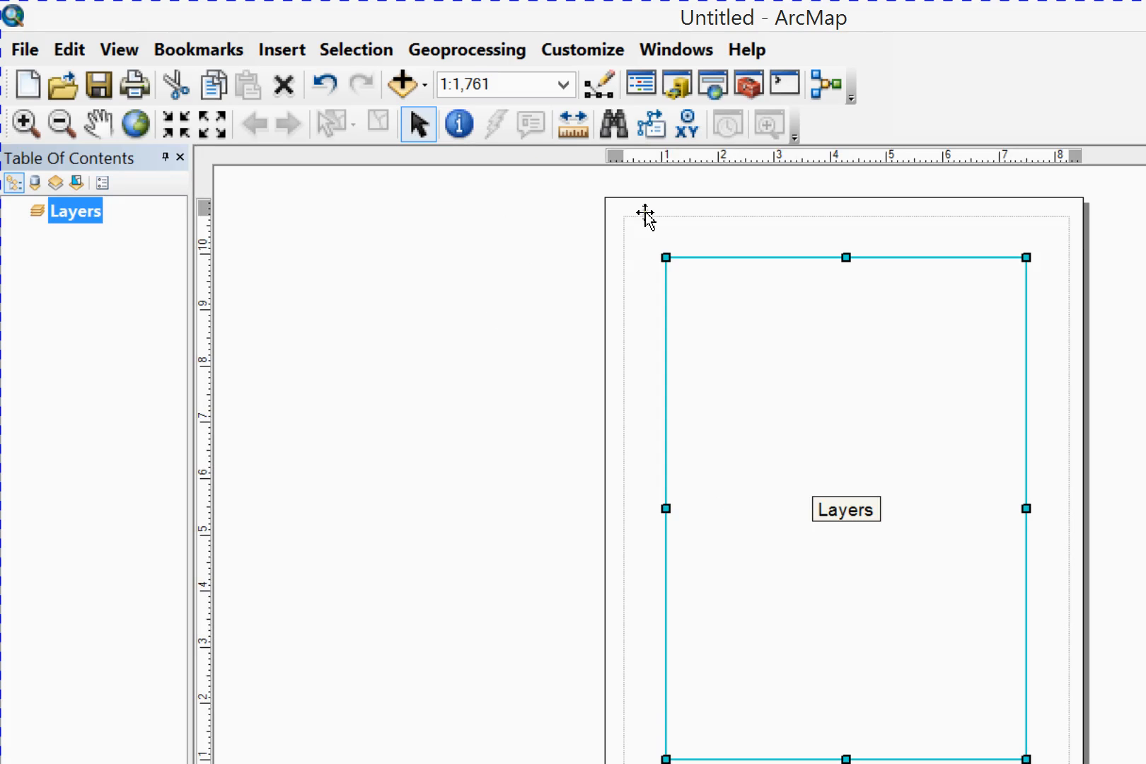
Move the Layers data frame off the layout page to the blank area right of it and deselect it
left_click(578, 417)
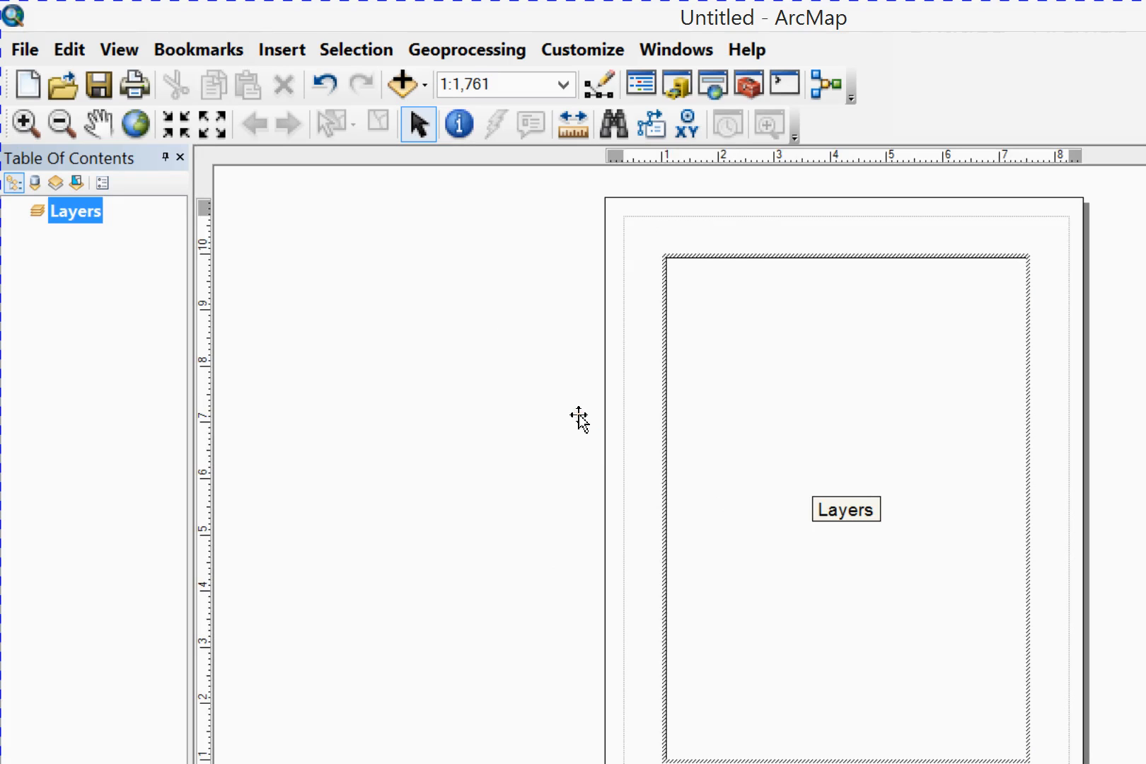
left_click(422, 419)
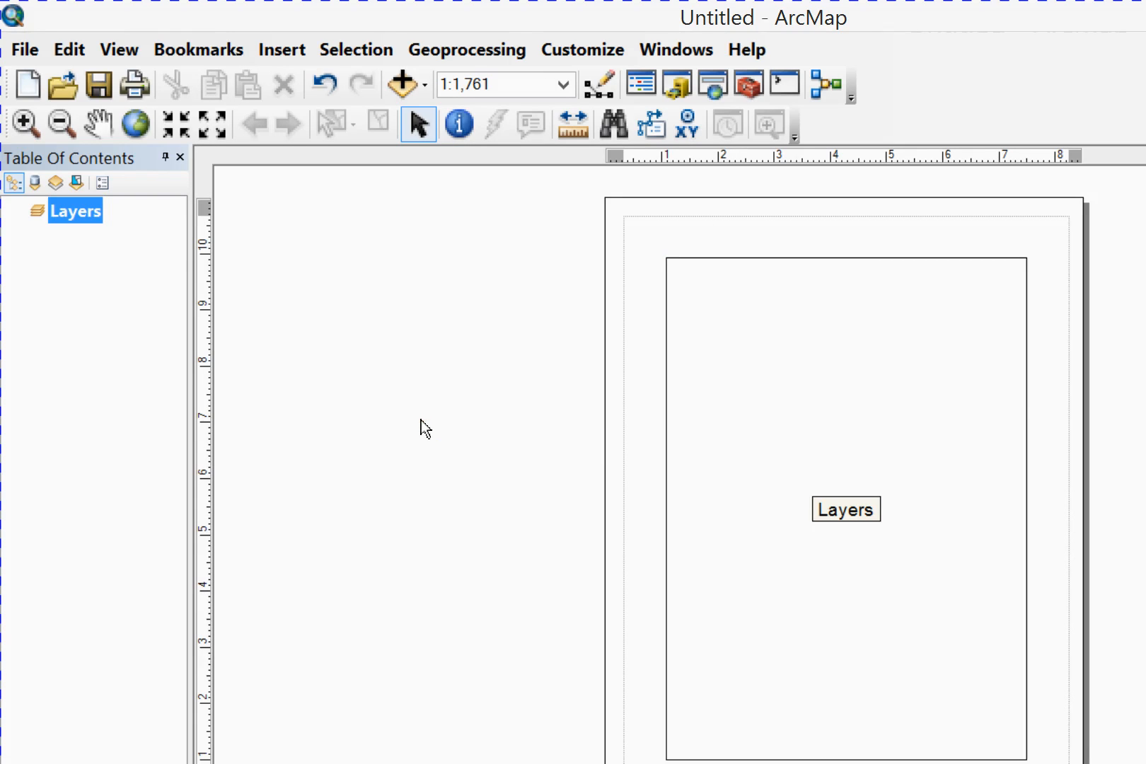
left_click(565, 422)
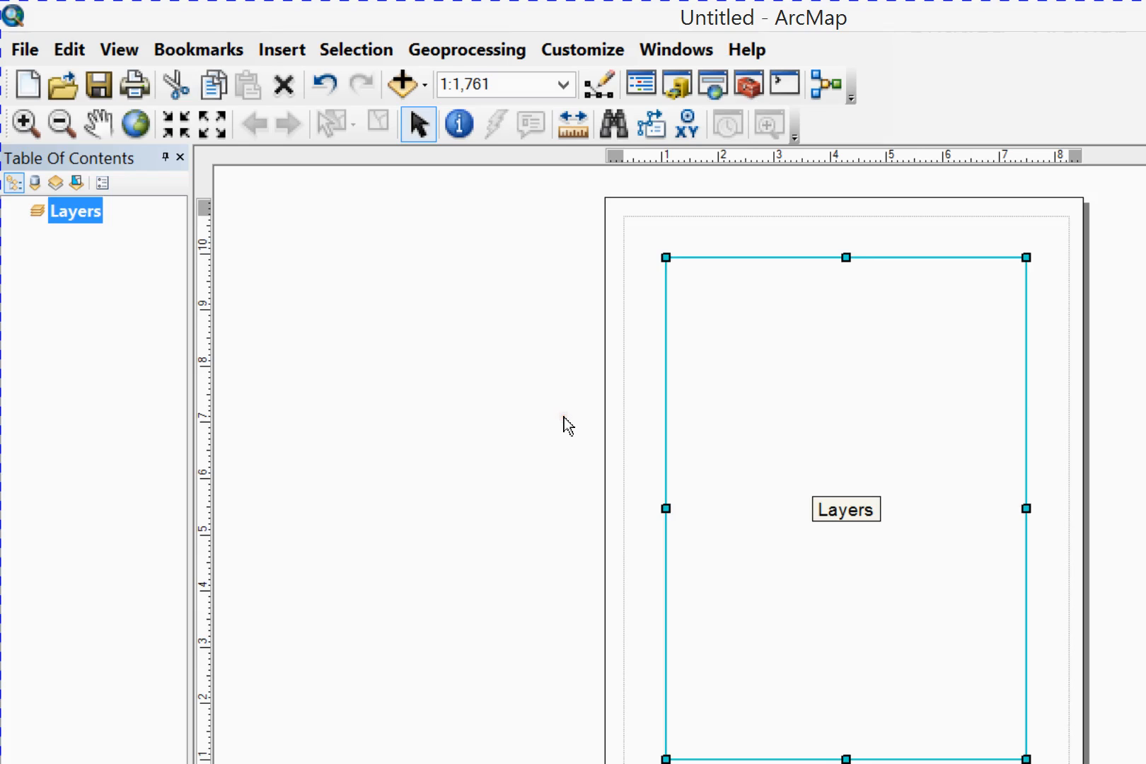
left_click(560, 412)
left_click_drag(559, 409, 921, 391)
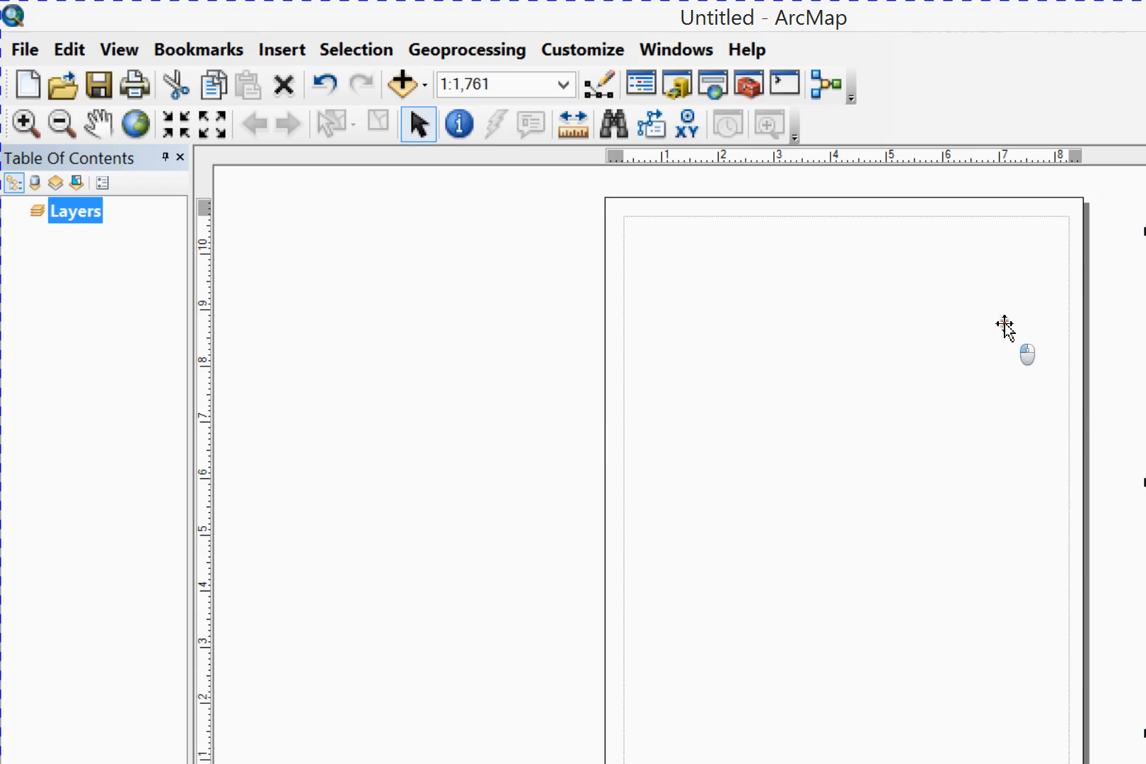
left_click(991, 448)
left_click(993, 290)
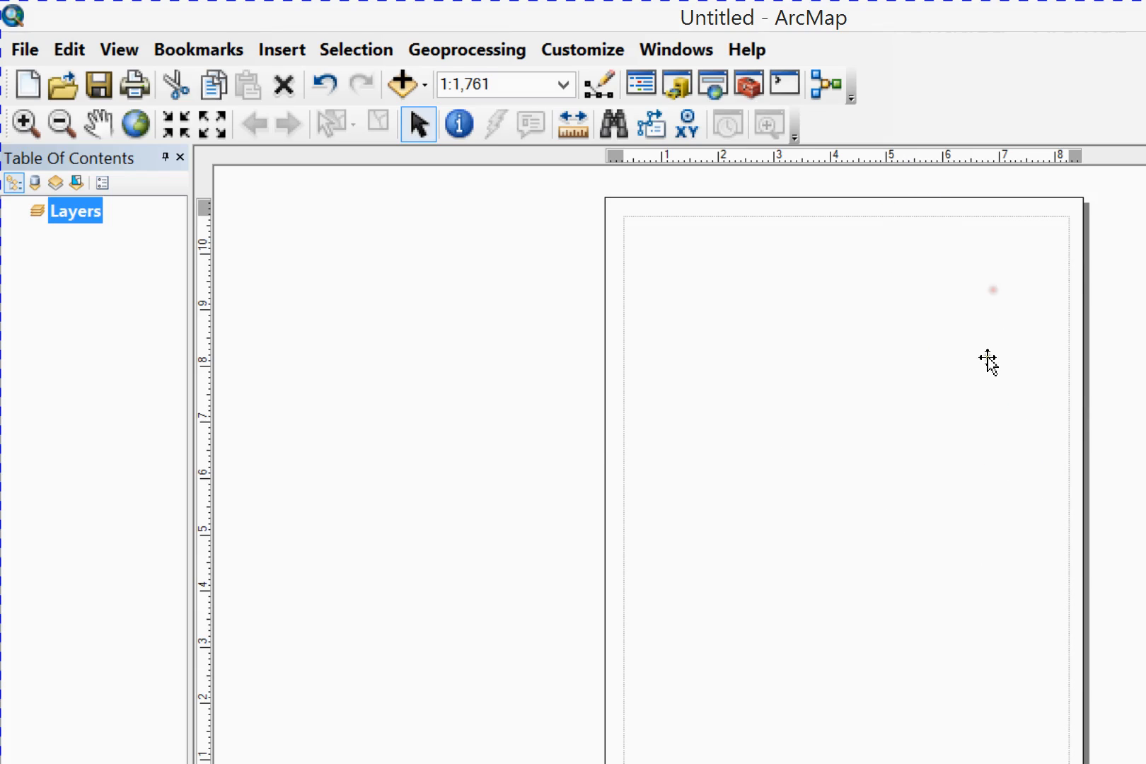
left_click_drag(1024, 361, 905, 247)
right_click(322, 332)
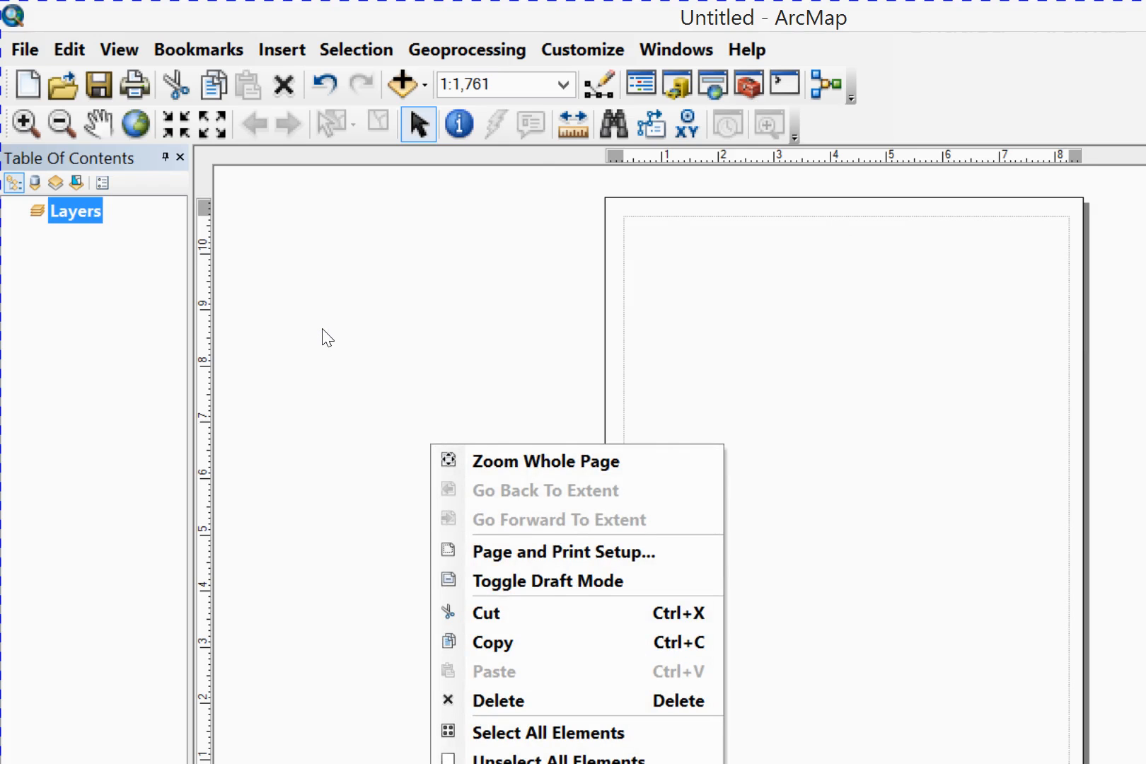
left_click(269, 249)
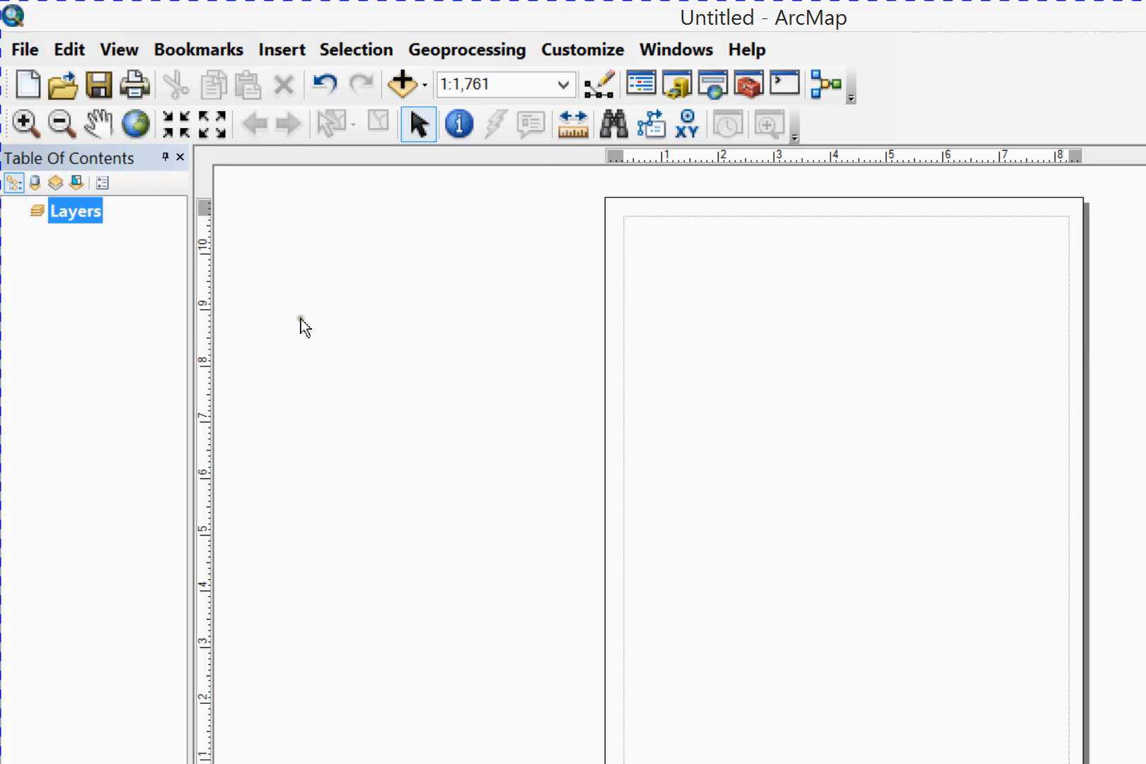
Set CutePDF Writer as the printer in the page and print setup, with letter-size portrait paper
right_click(330, 333)
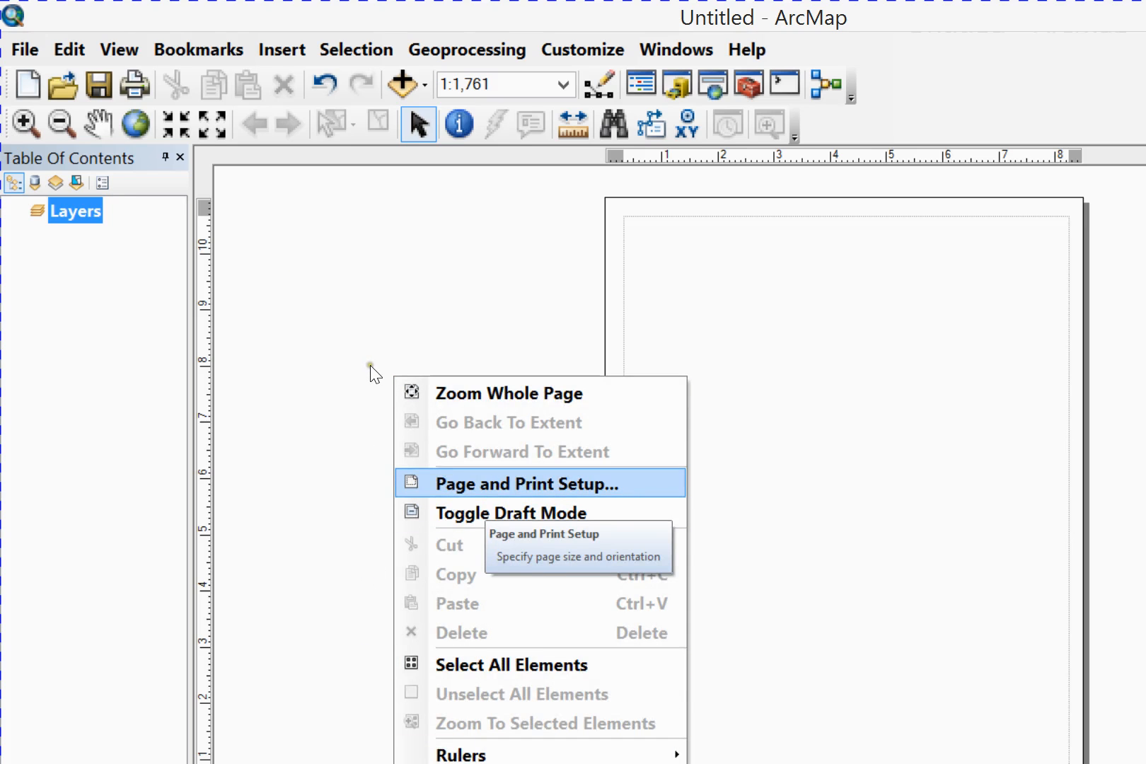
key("Return")
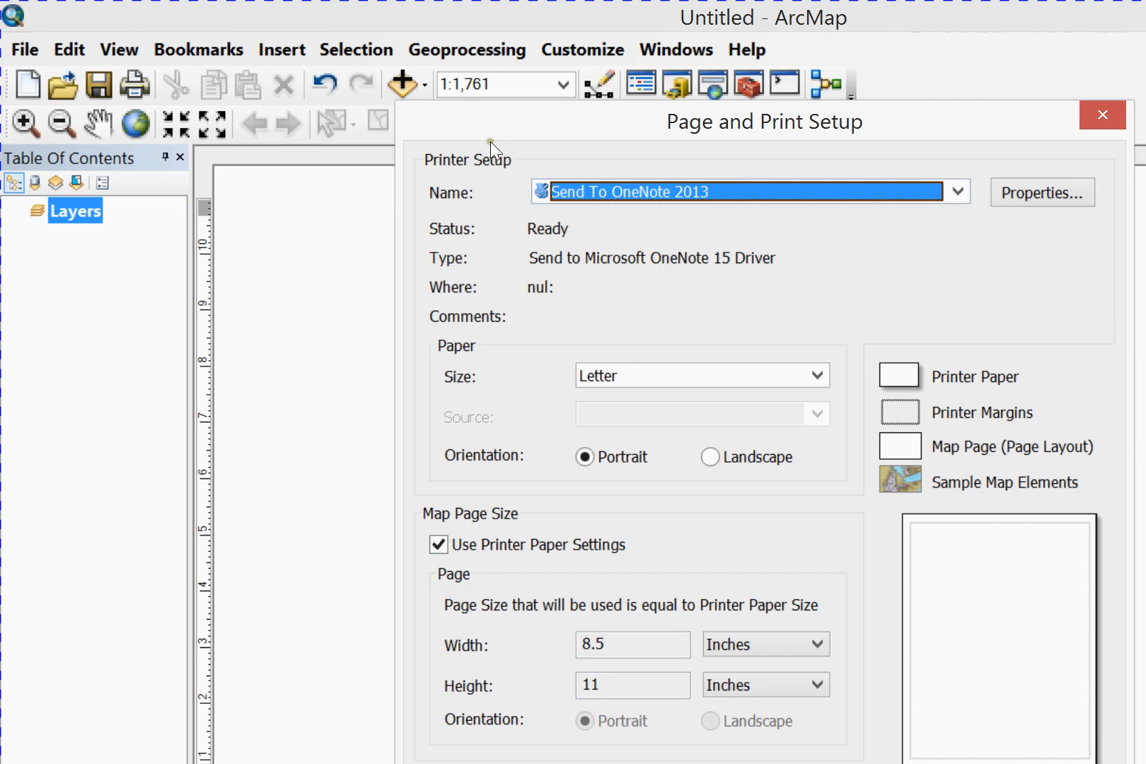
key("alt+Down")
key("Home")
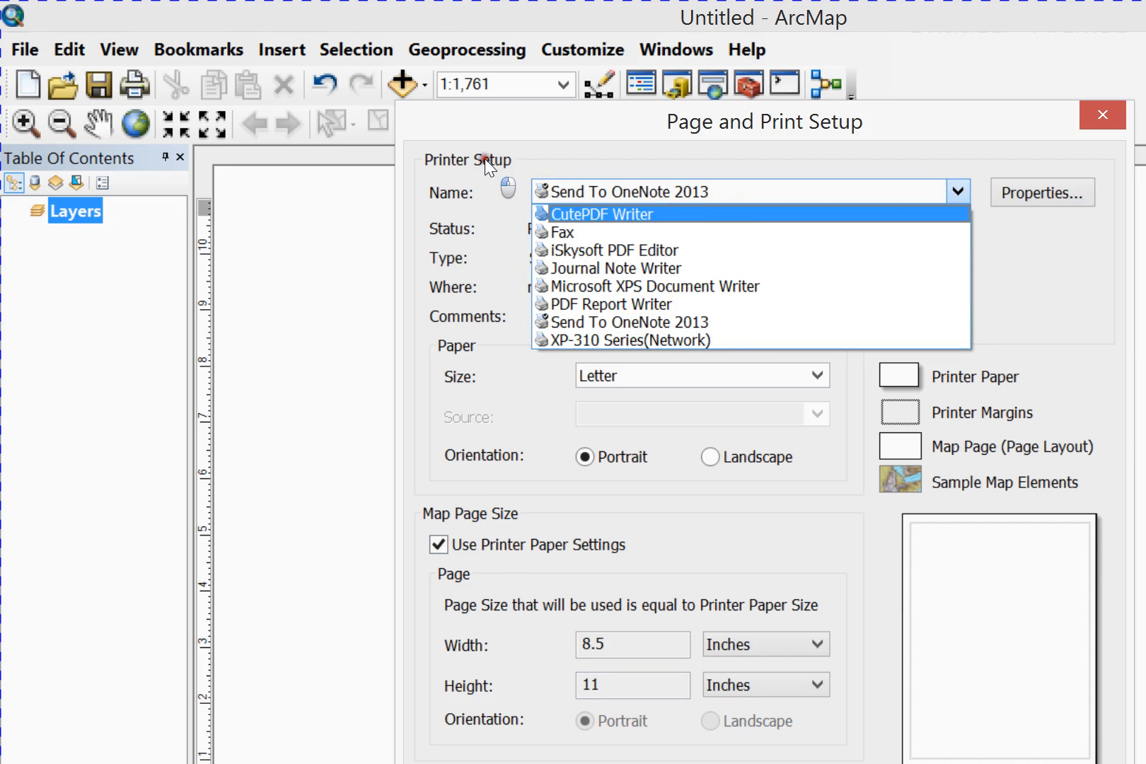
key("Return")
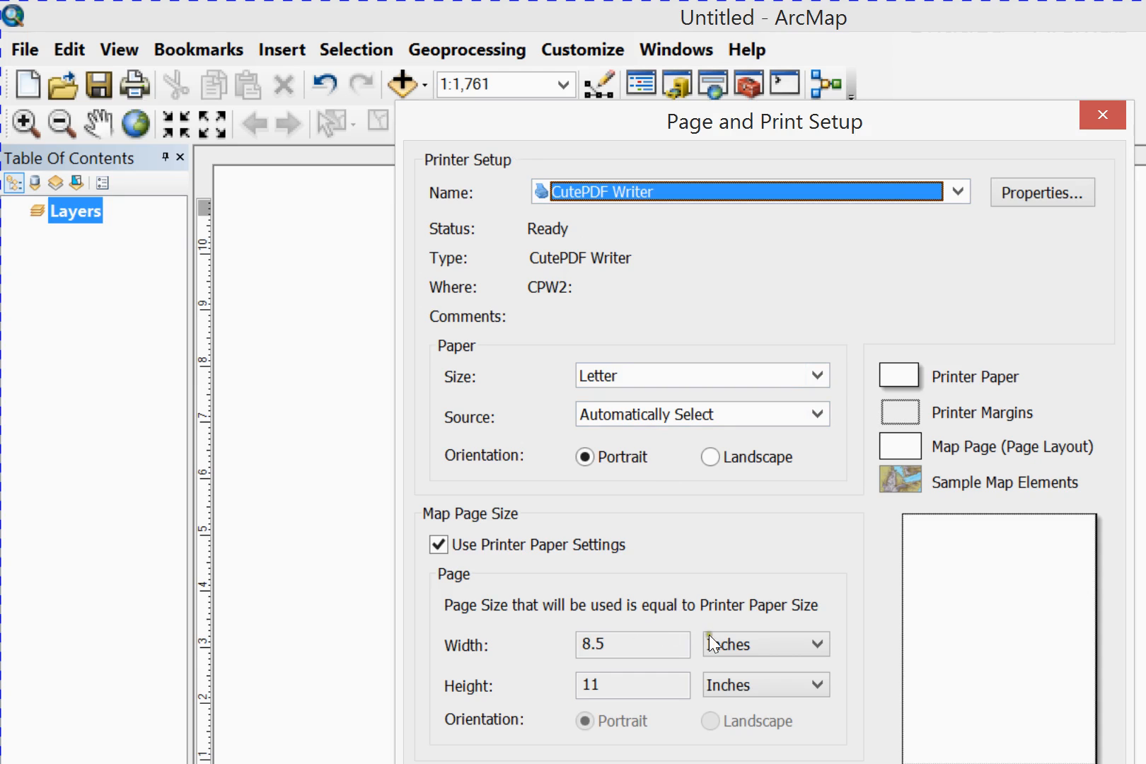
key("Return")
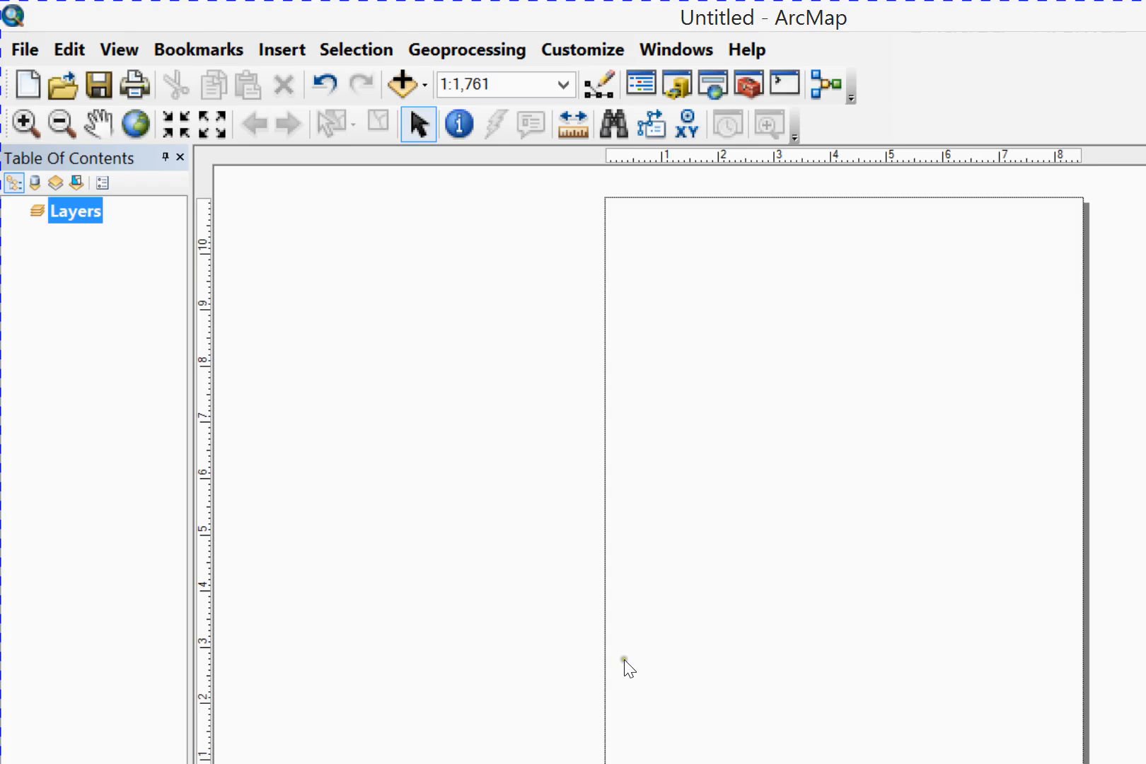
Open the ArcMap layout view options and turn on the grid display
right_click(299, 376)
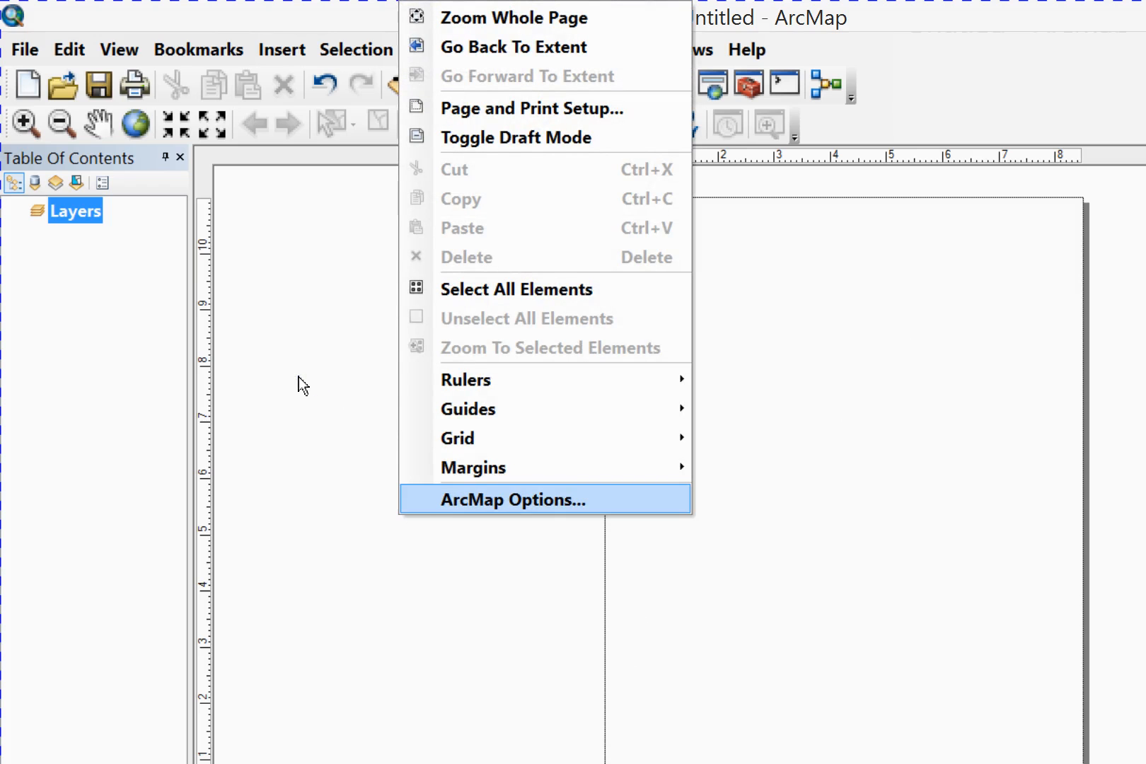
left_click(266, 446)
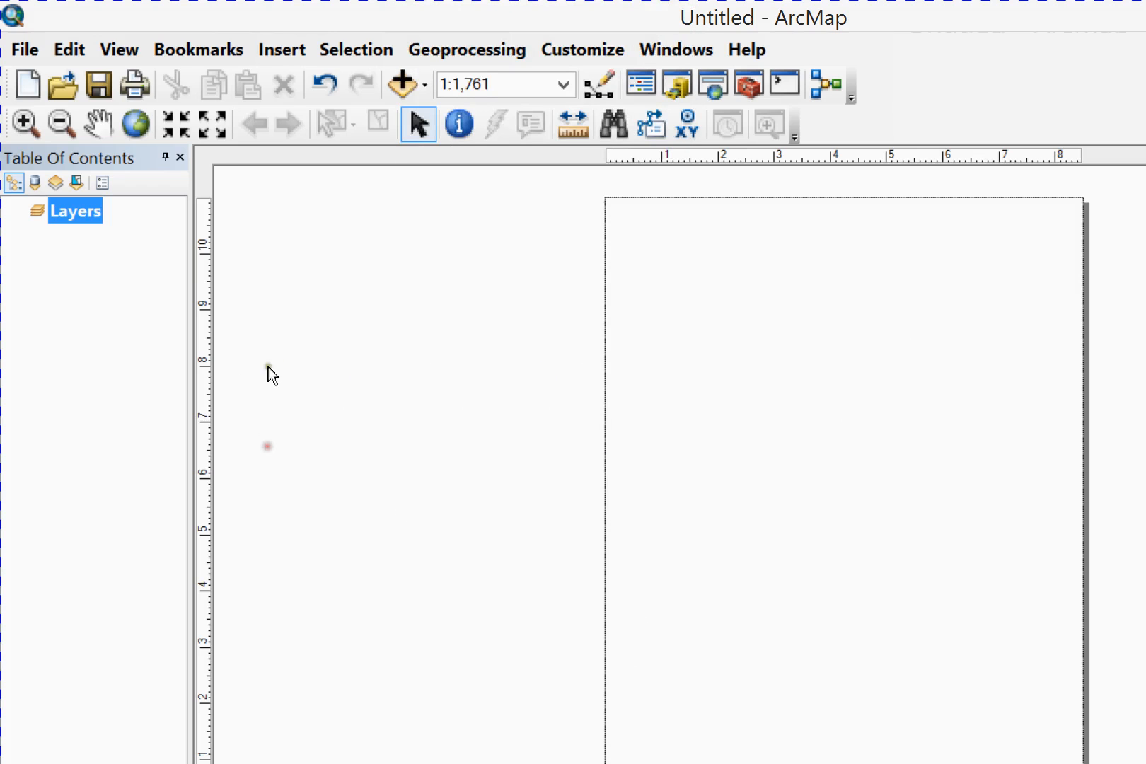
right_click(326, 358)
left_click(279, 245)
right_click(280, 249)
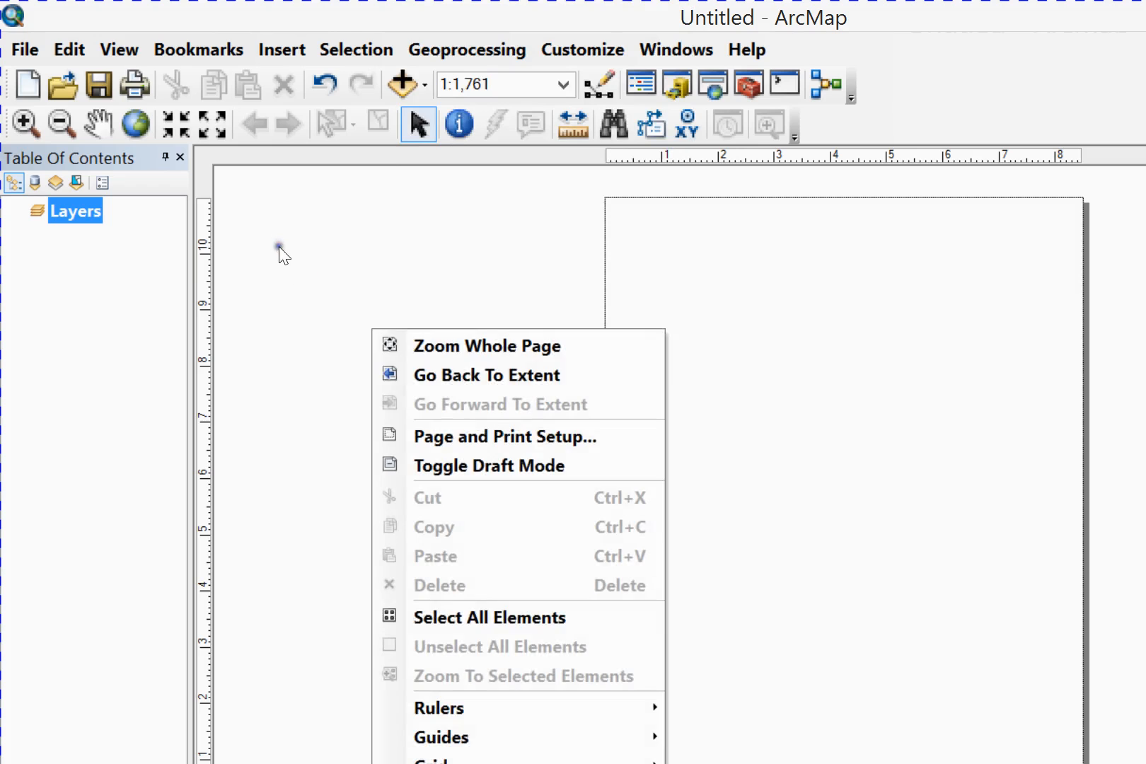
left_click(328, 615)
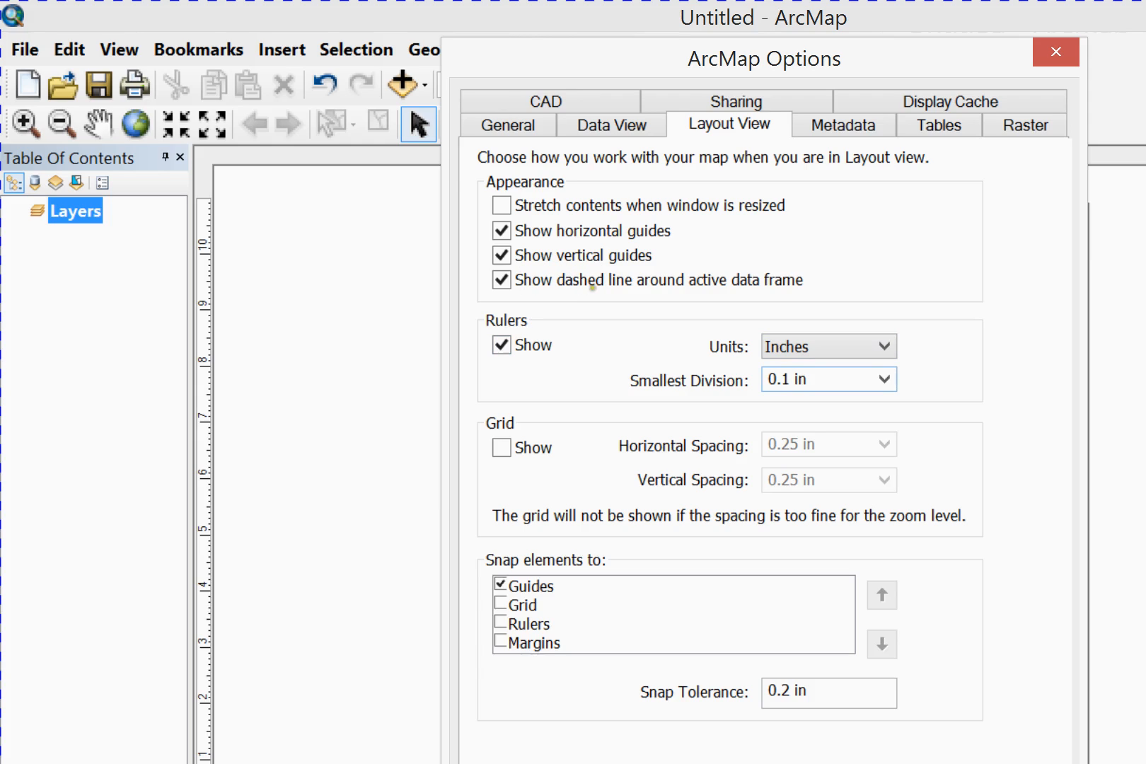
key("Tab")
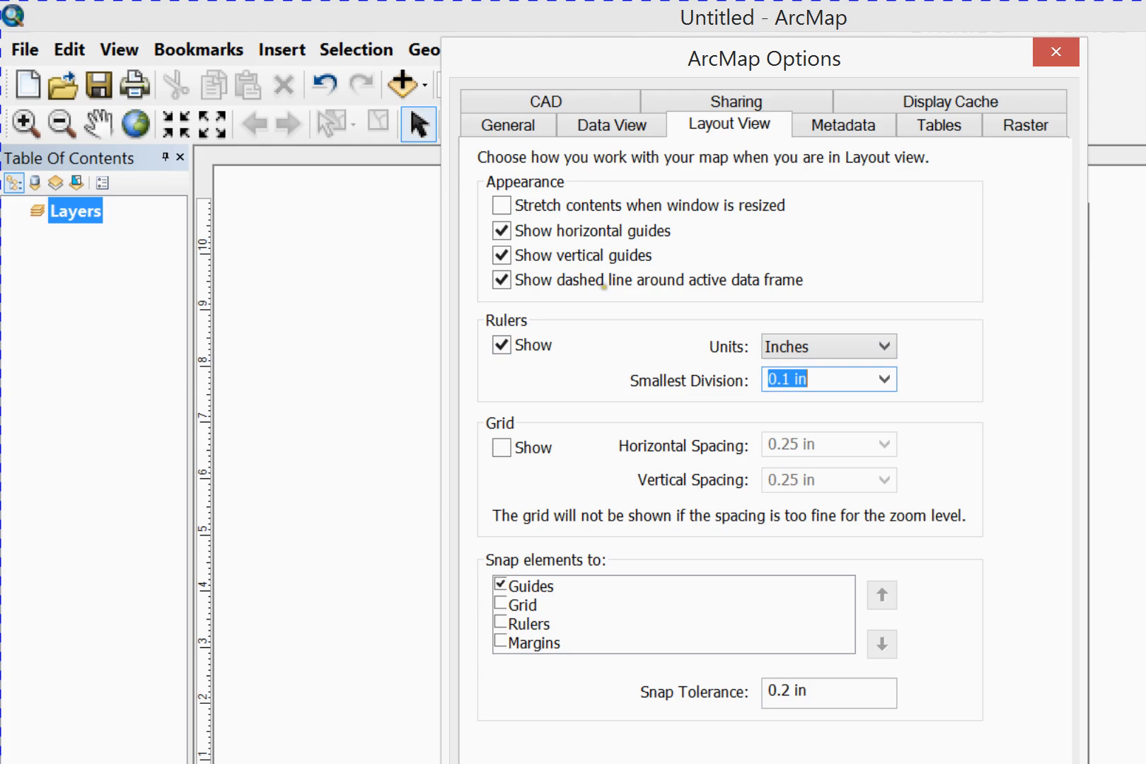
key("Tab")
key("space")
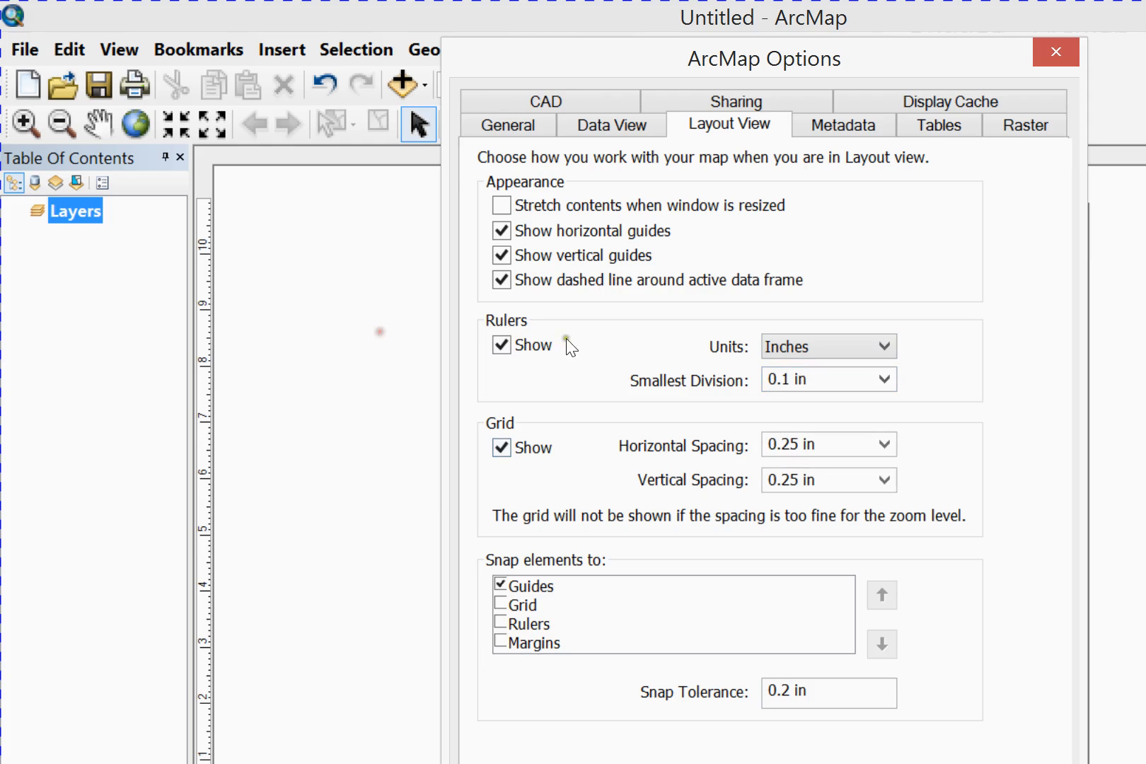
Set the layout grid's horizontal and vertical spacing to 0.1 in
key("Tab")
type(".1")
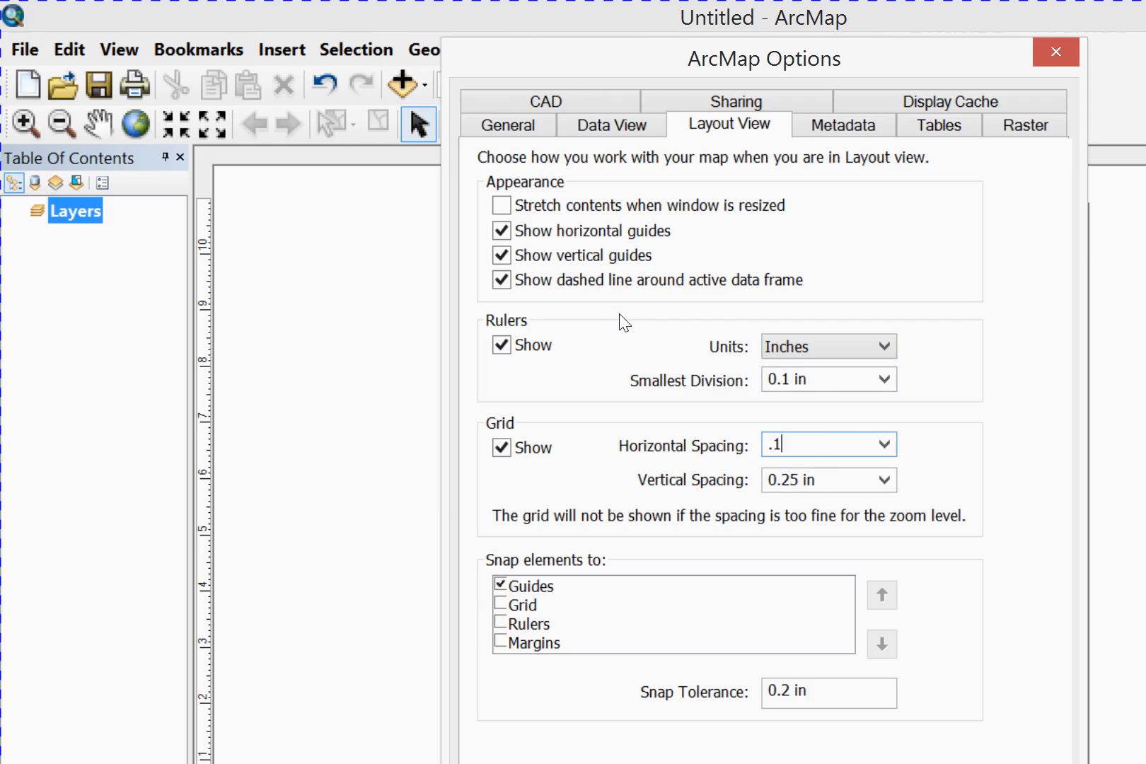
key("Tab")
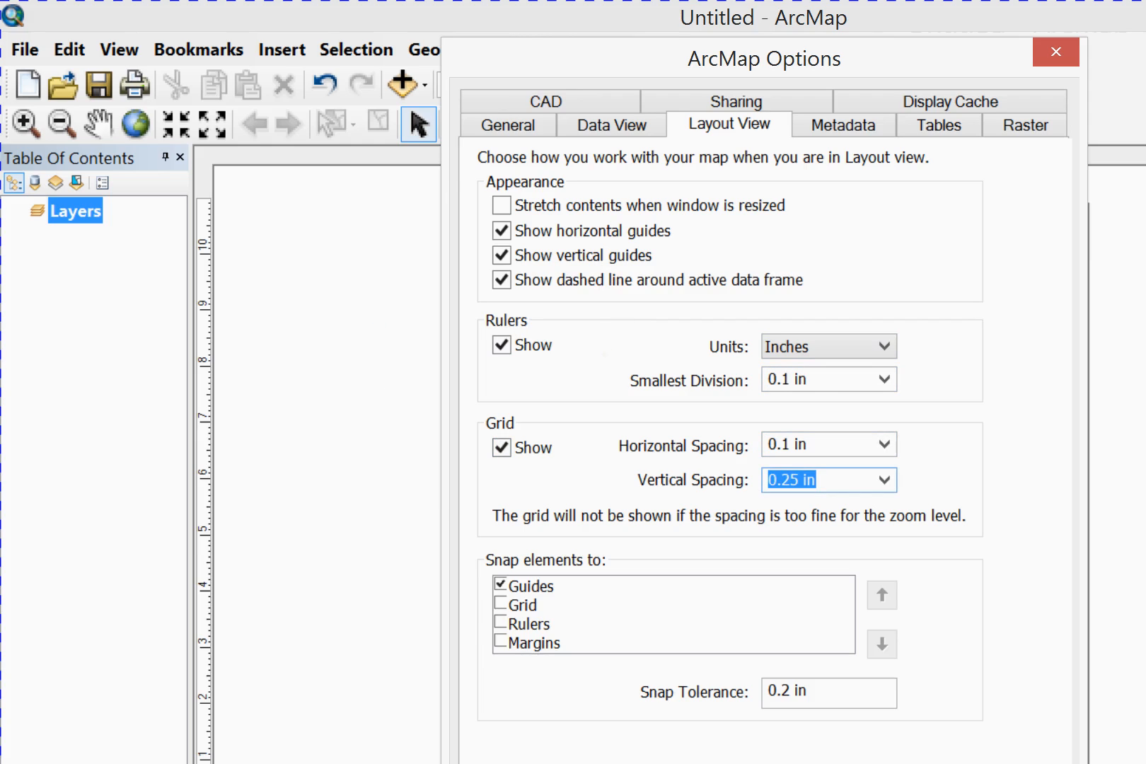
type(".1")
key("Tab")
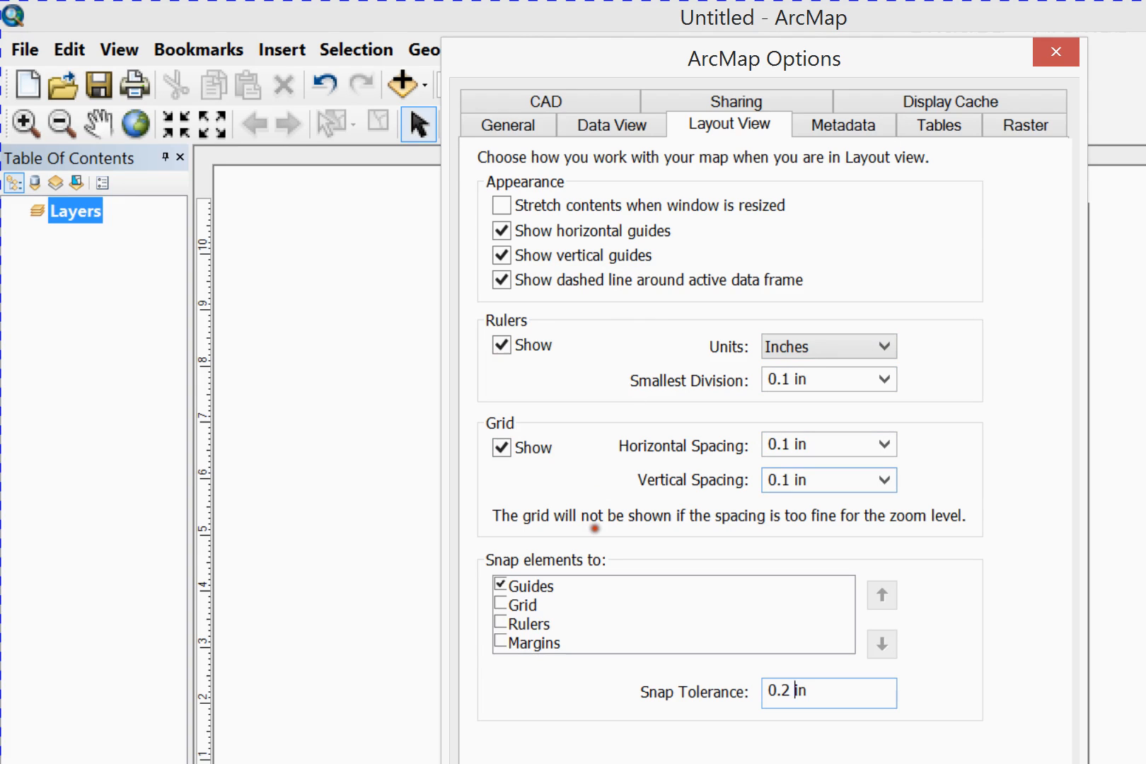
Set the snap tolerance to 0.1 in and apply the layout view options
key("BackSpace")
type("1")
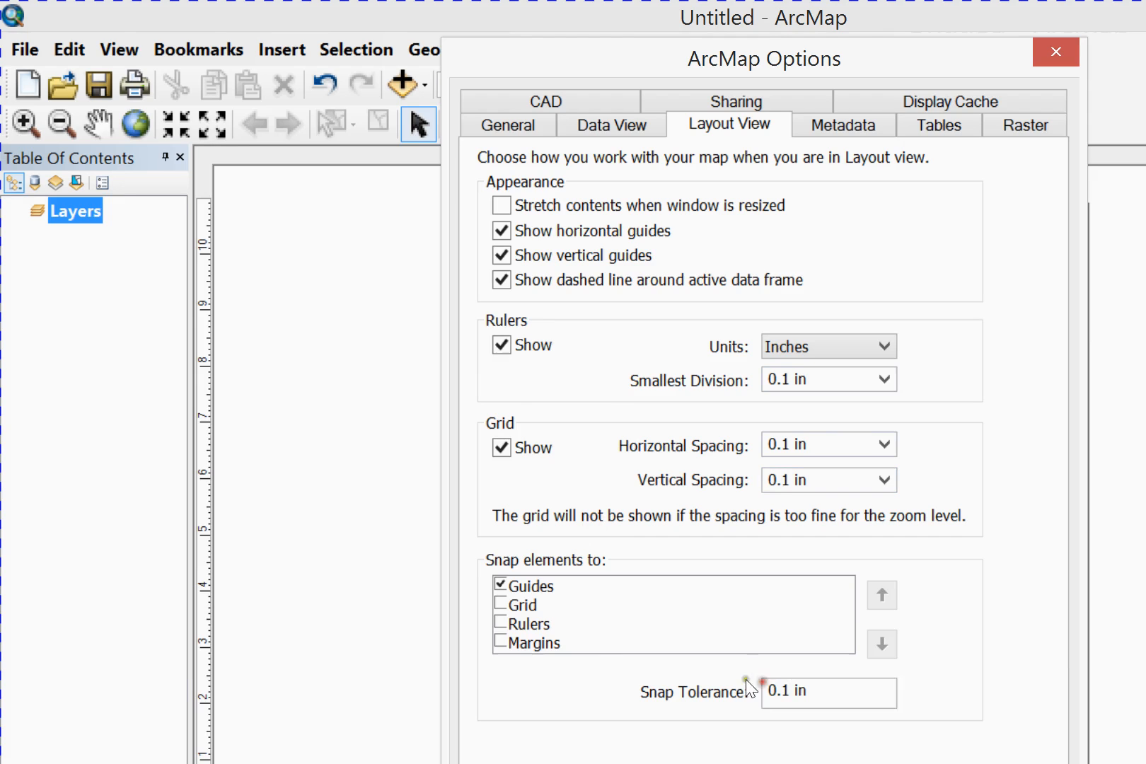
key("Return")
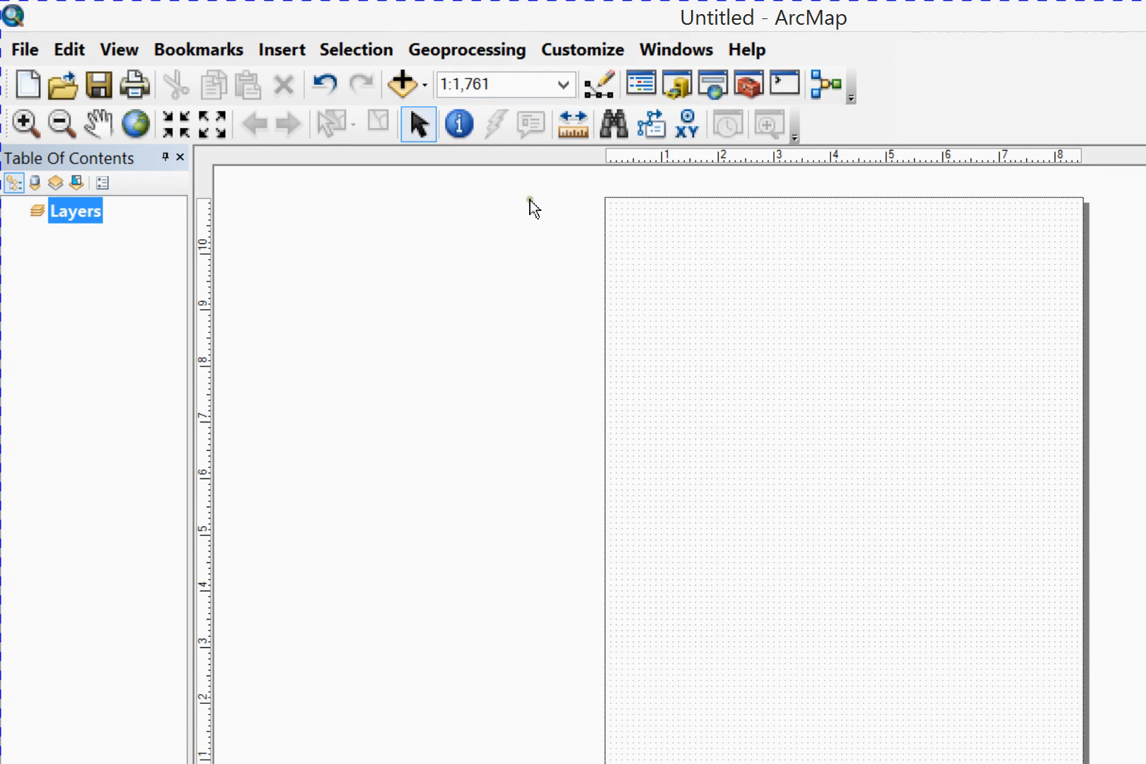
Zoom in on the upper-left corner of the layout page to examine the grid against the rulers
left_click(645, 672)
left_click(834, 209)
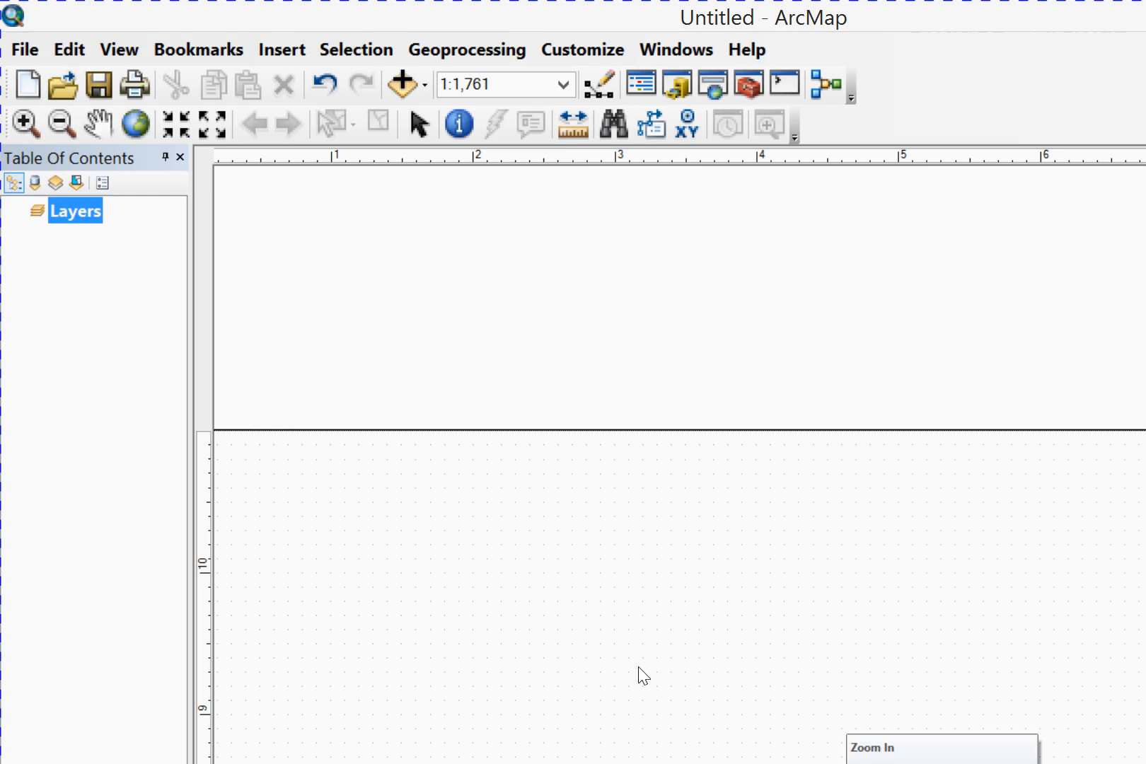
left_click(735, 669)
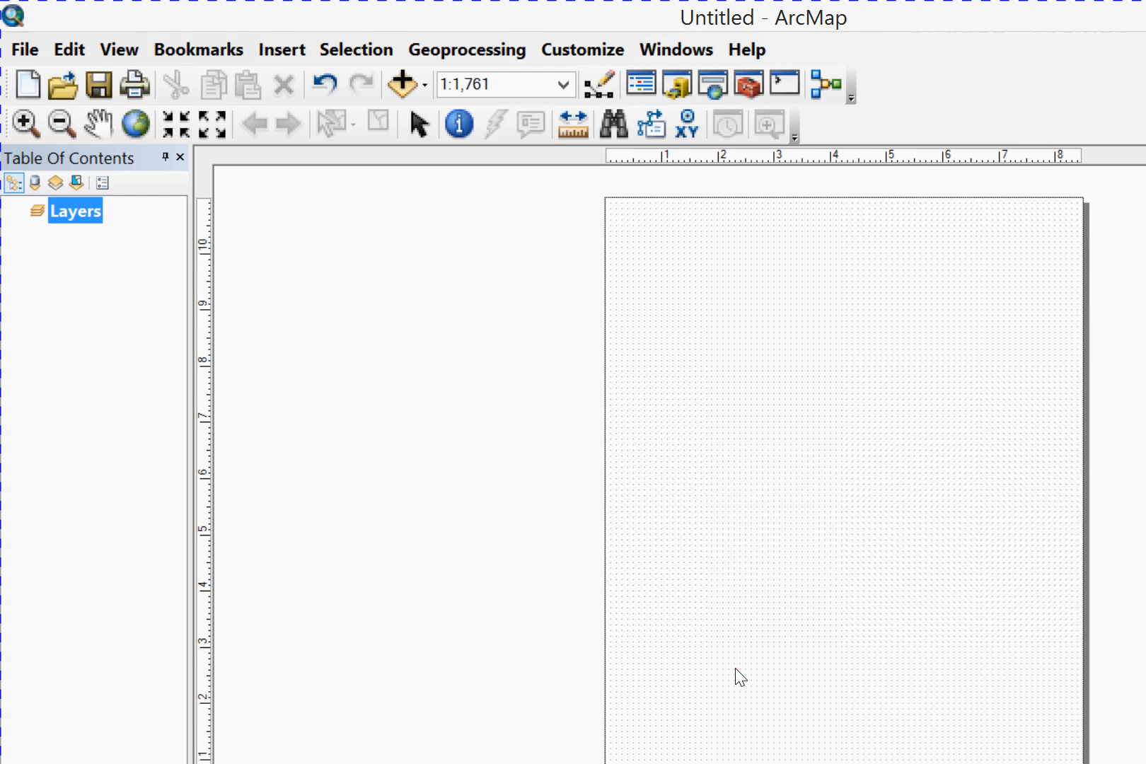
left_click(757, 668)
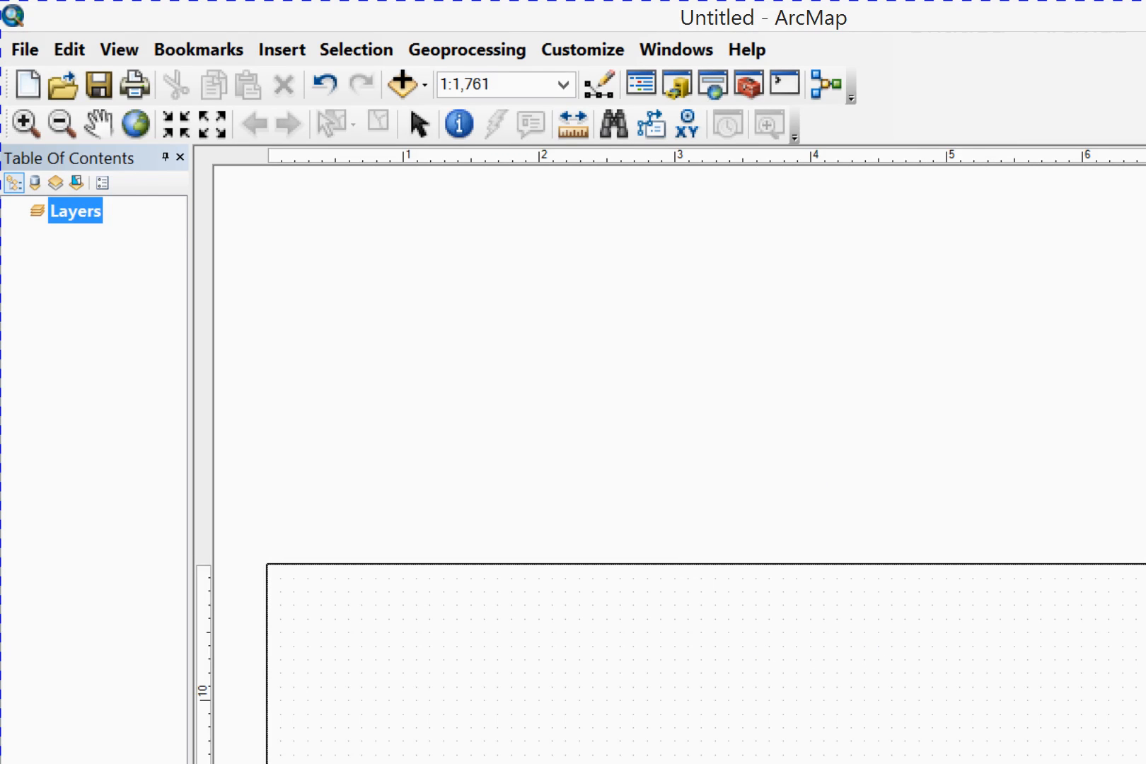
scroll(1120, 616, "down", 3)
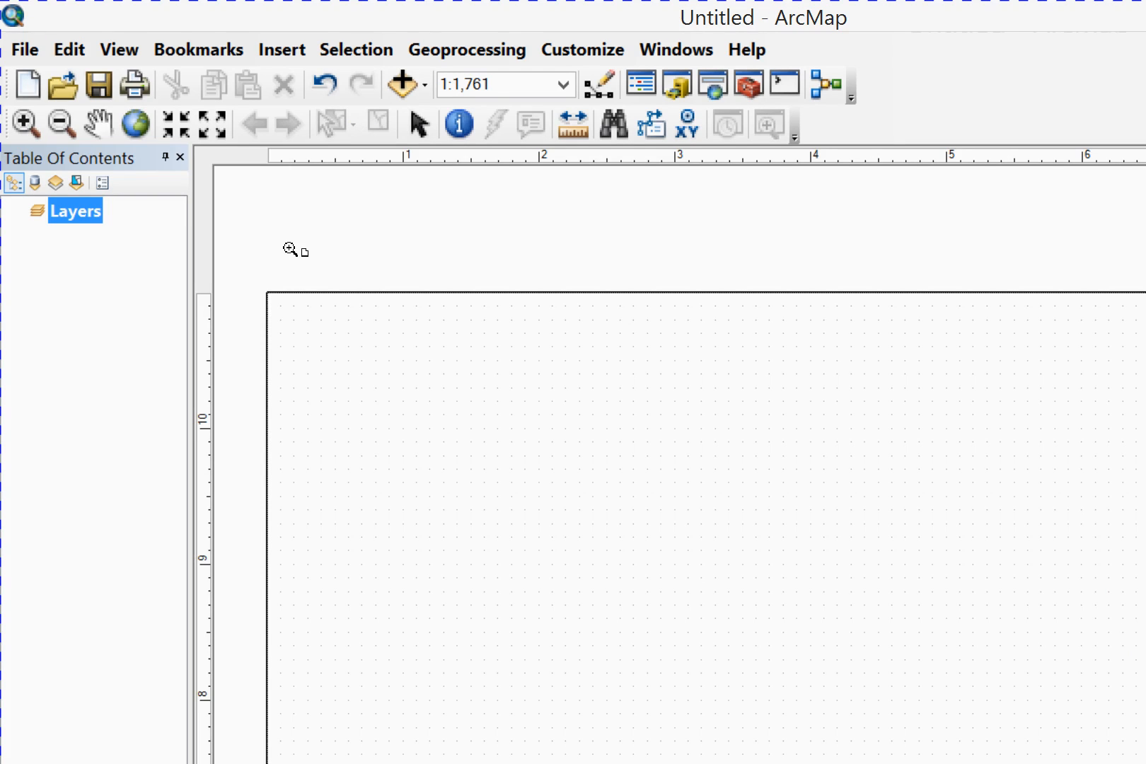
right_click(317, 189)
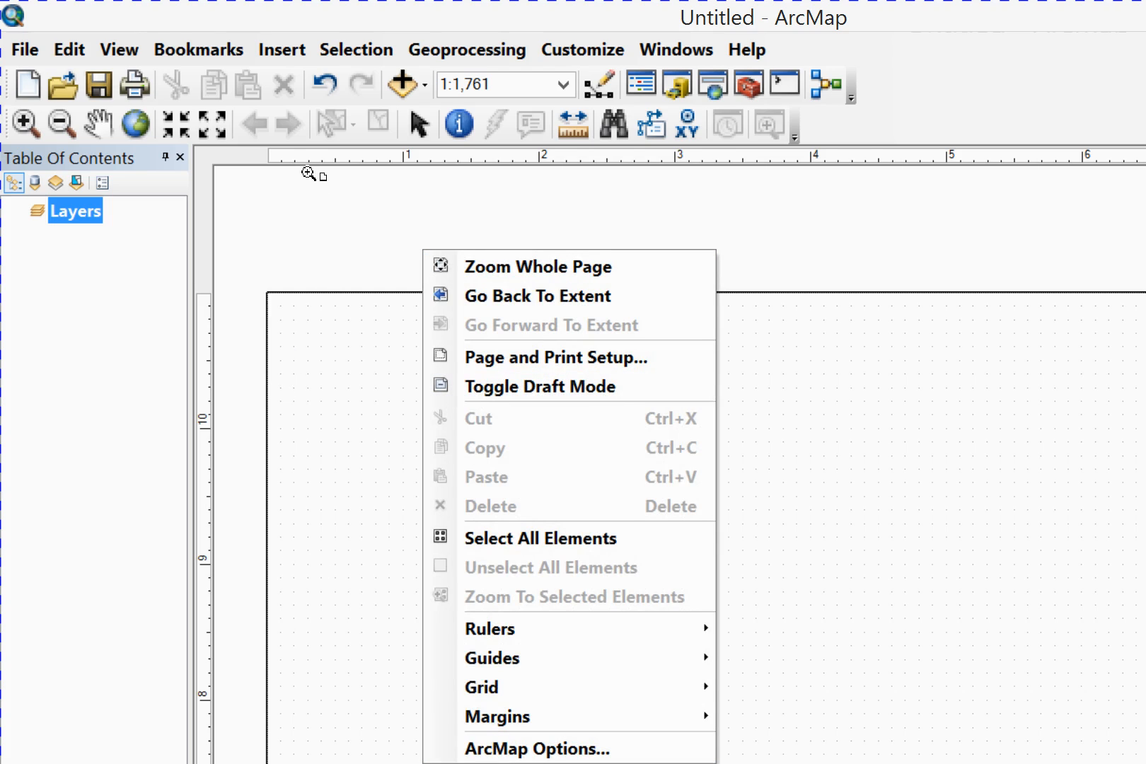
left_click(85, 699)
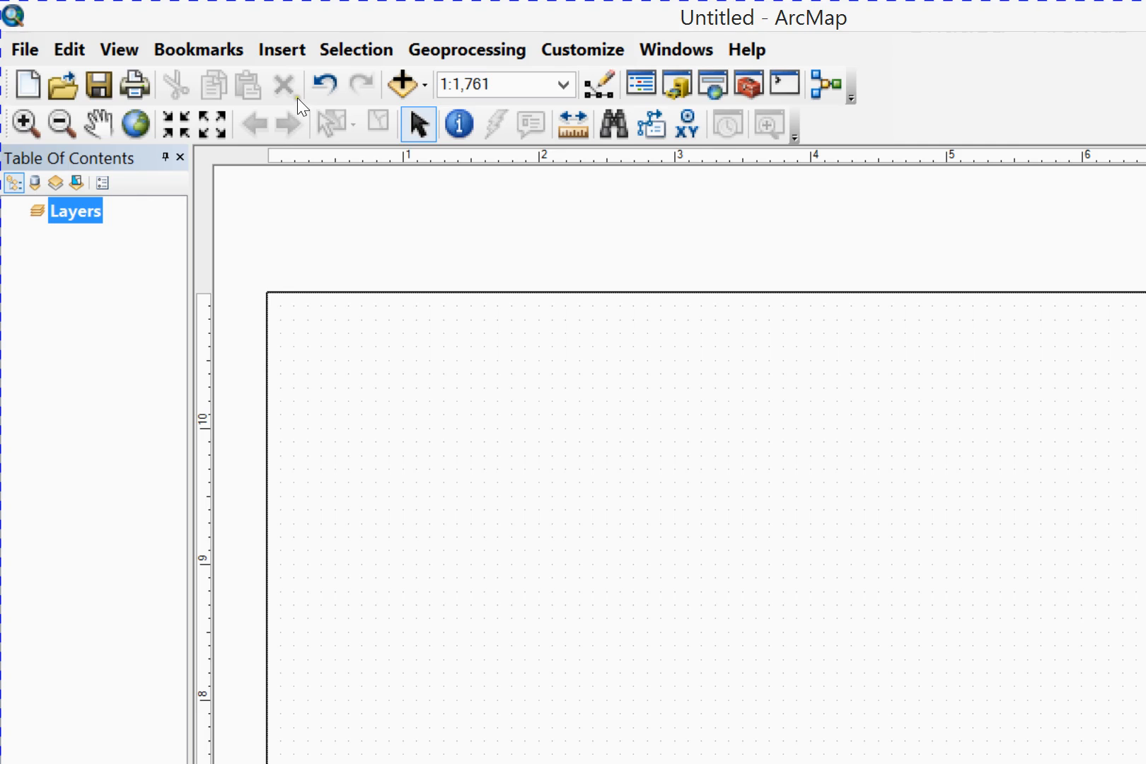
Hide the layout guides, try a guide at about 2.2 inches on the horizontal ruler and clear it
right_click(320, 171)
mouse_move(497, 631)
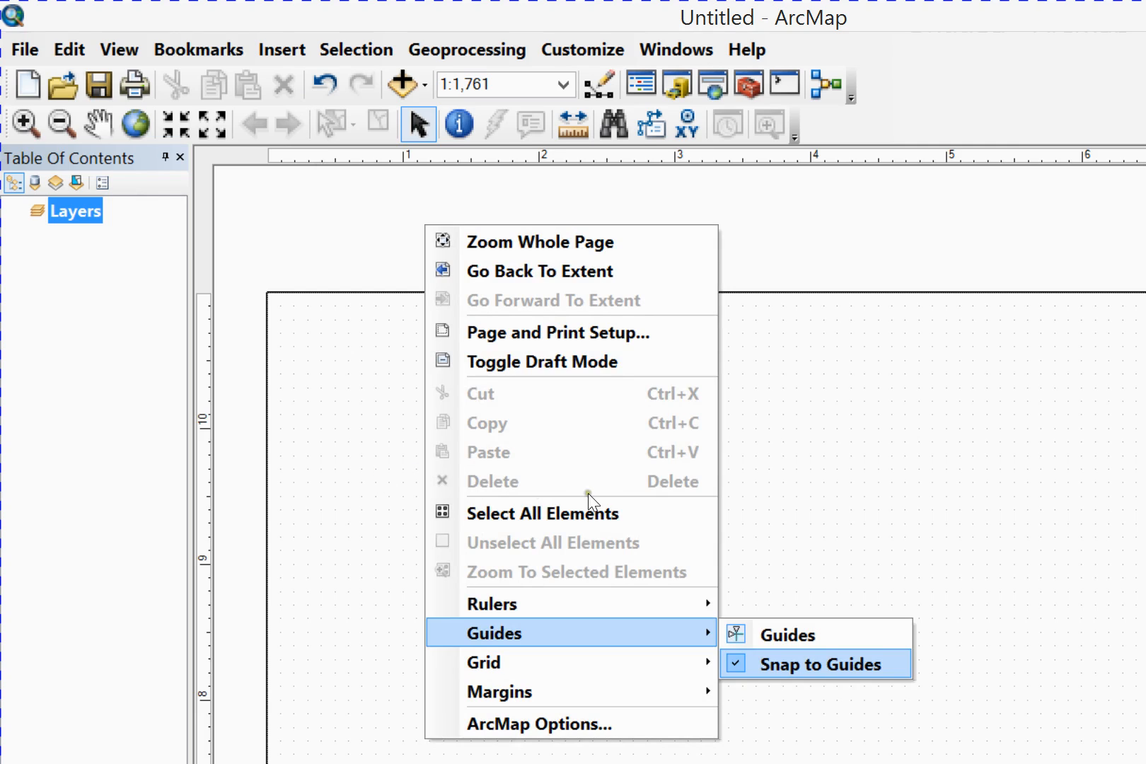
left_click(787, 635)
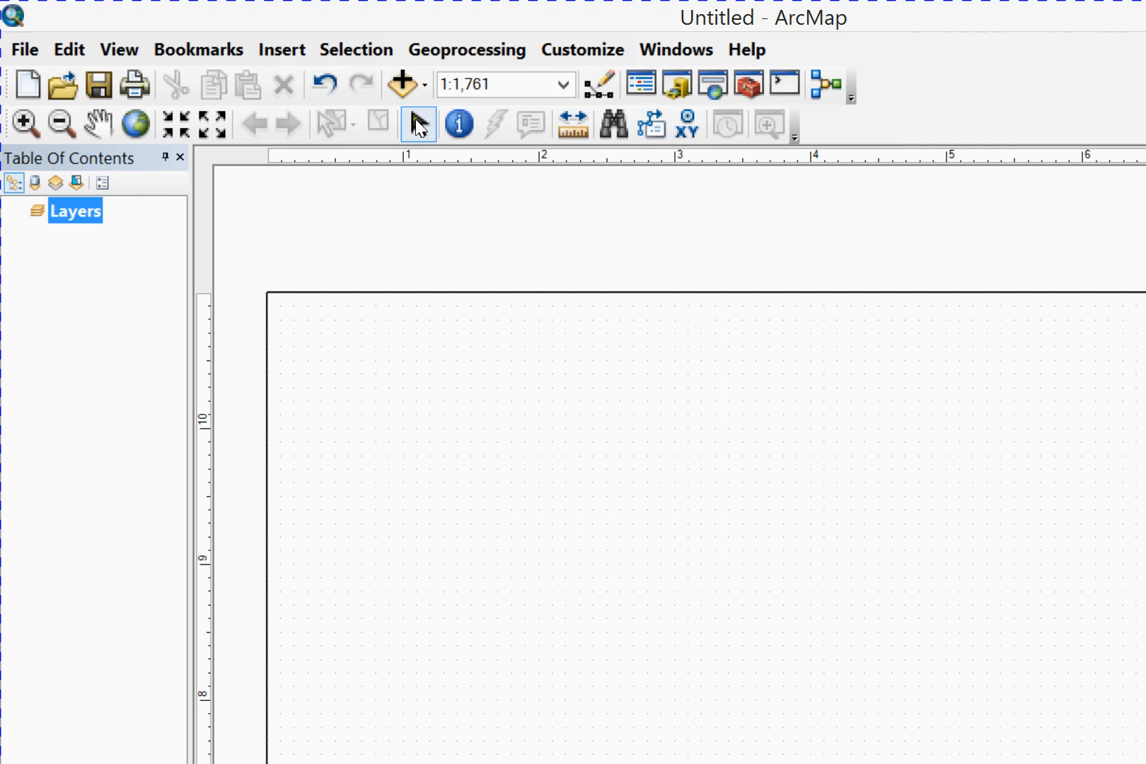
left_click(566, 158)
right_click(566, 159)
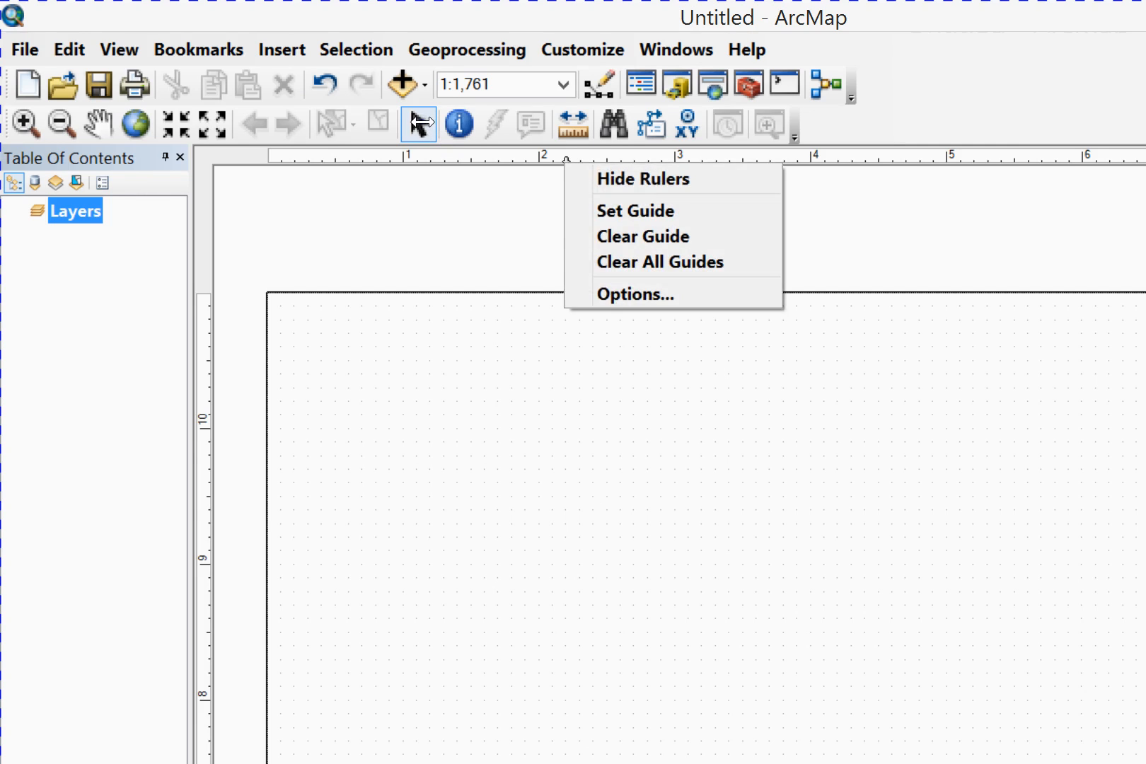
left_click(630, 235)
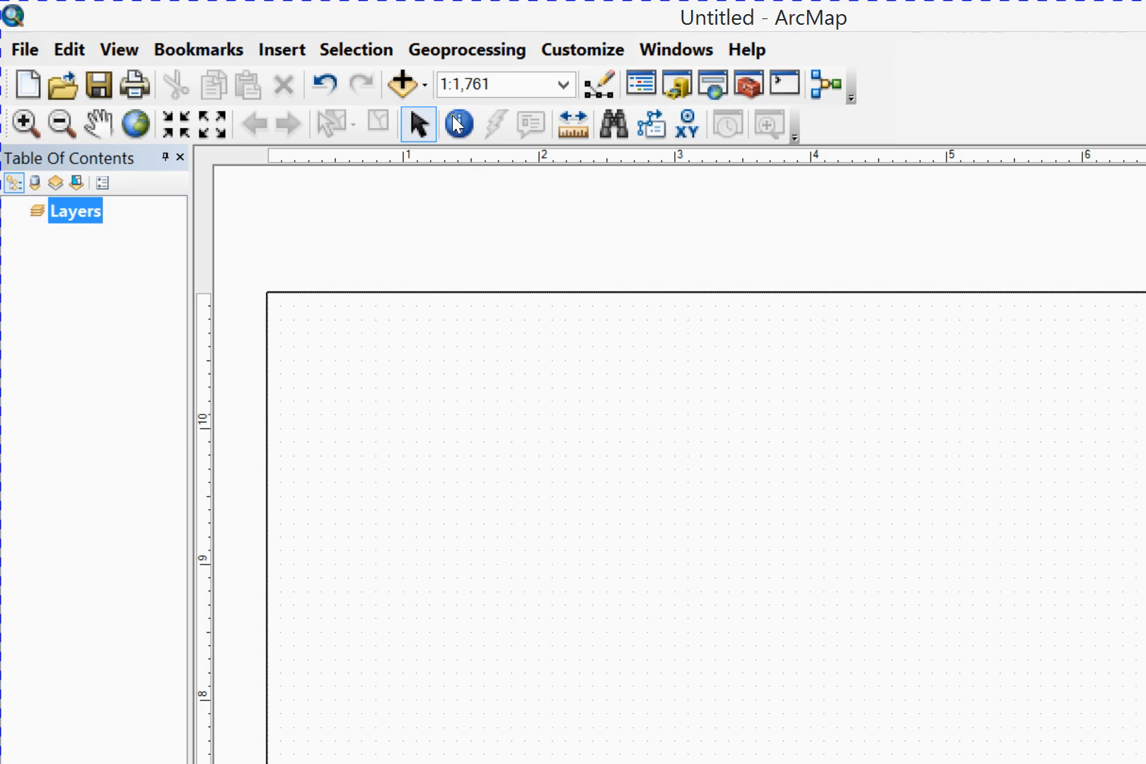
Turn the display of the layout guides back on
right_click(607, 208)
mouse_move(693, 614)
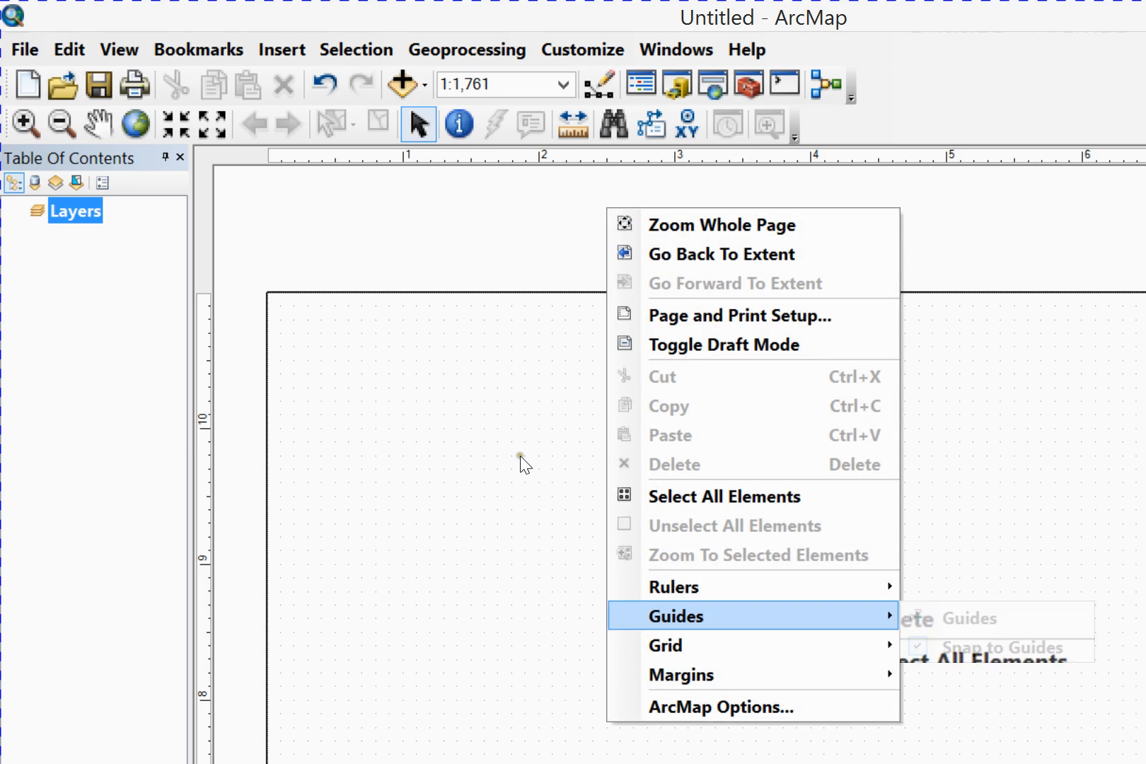
left_click(1021, 616)
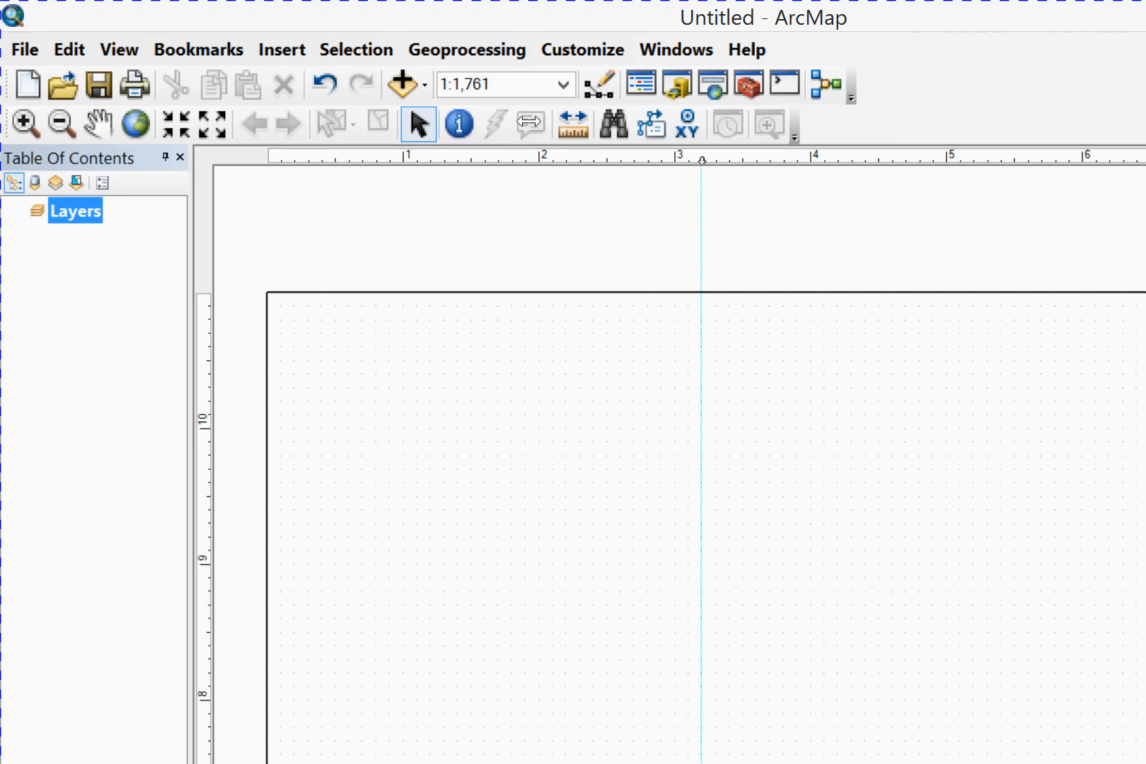
Clear the guide at 3.2 in and set new guides at 0.6 in on the horizontal ruler and 10.7 in on the vertical ruler
right_click(702, 160)
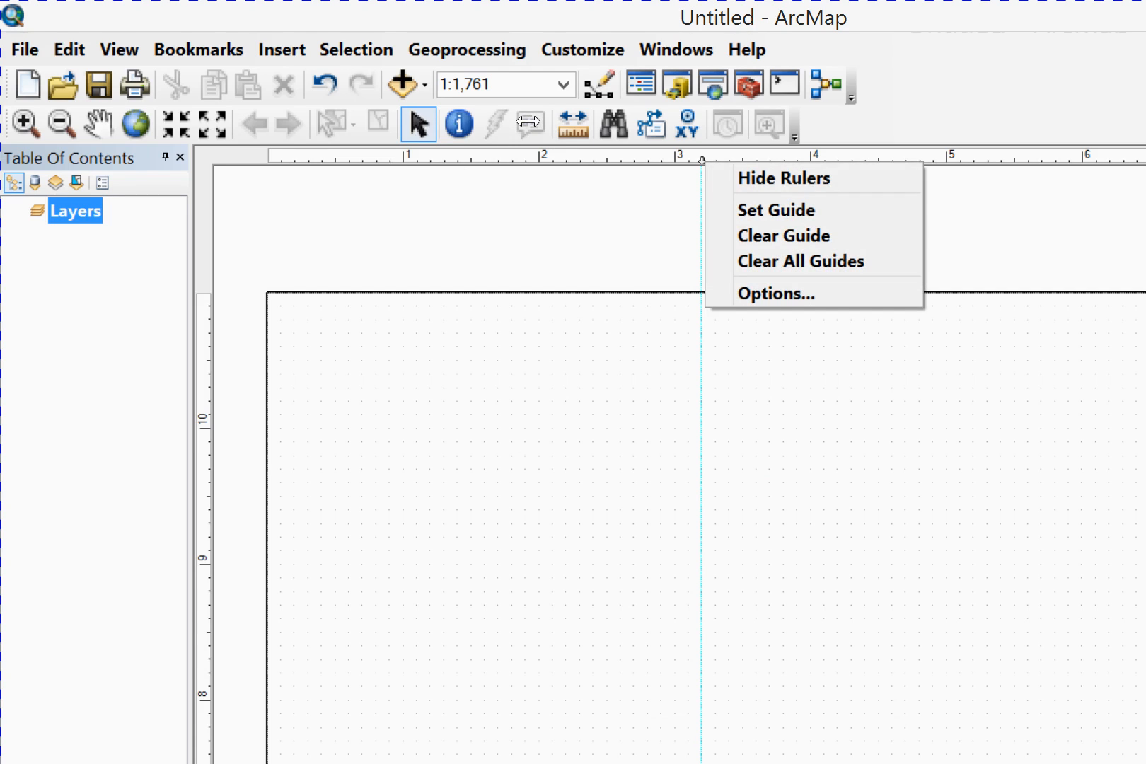
key("Return")
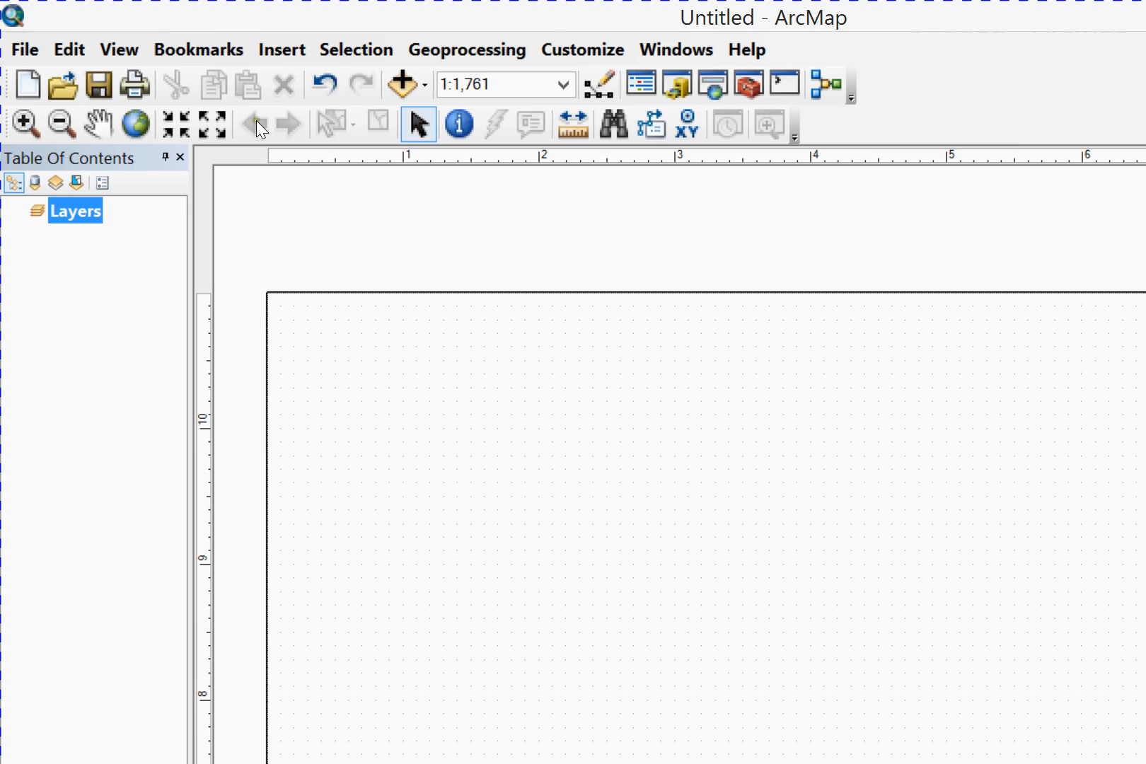
left_click(349, 159)
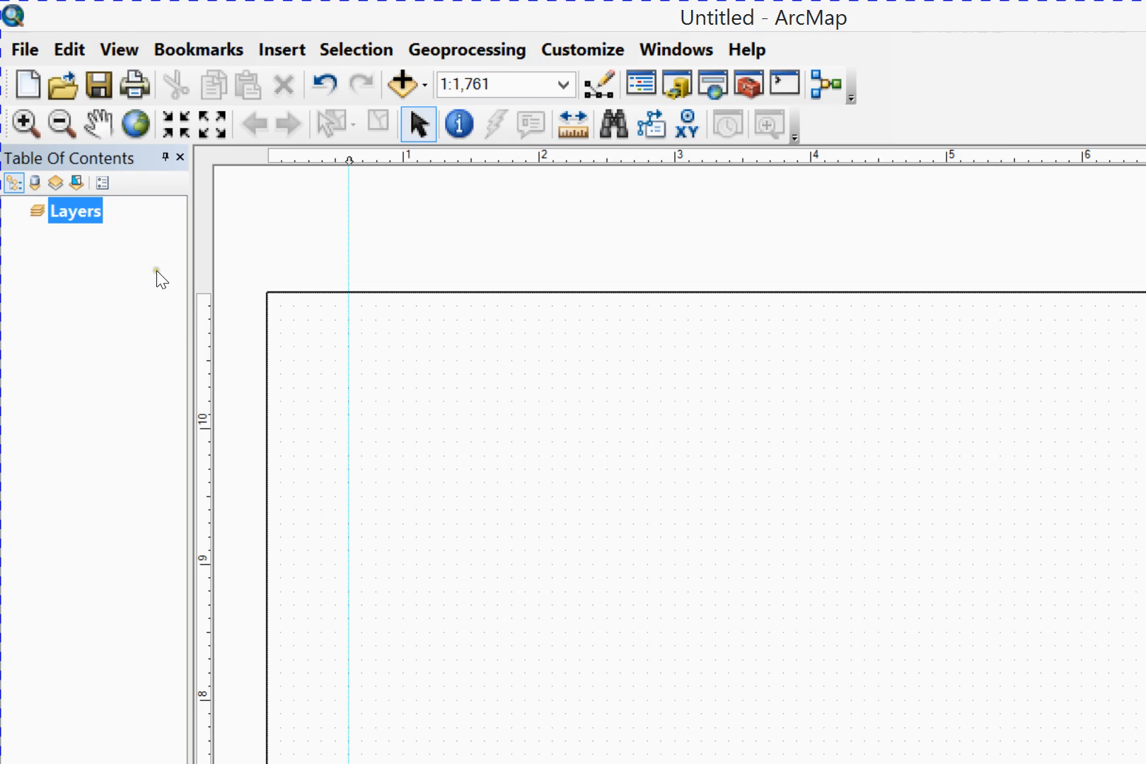
left_click(205, 333)
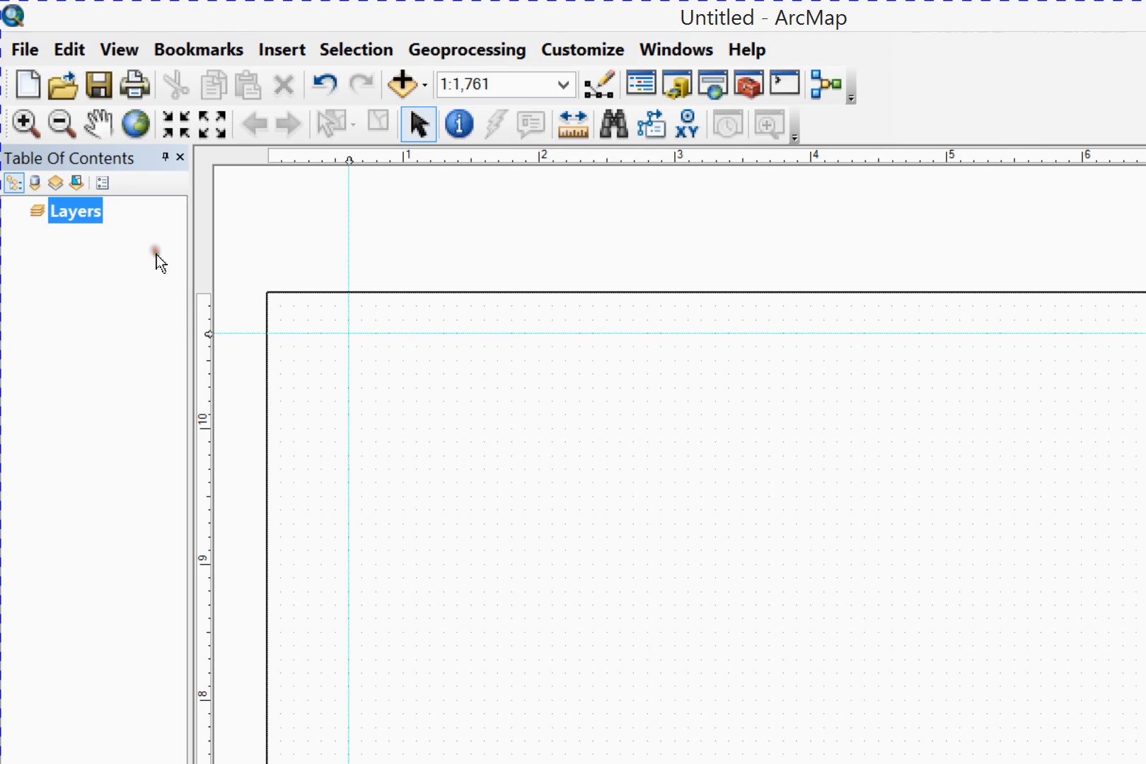
Set a guide near the page's right edge, at 8.2 in on the horizontal ruler
left_click_drag(1120, 327, 1128, 583)
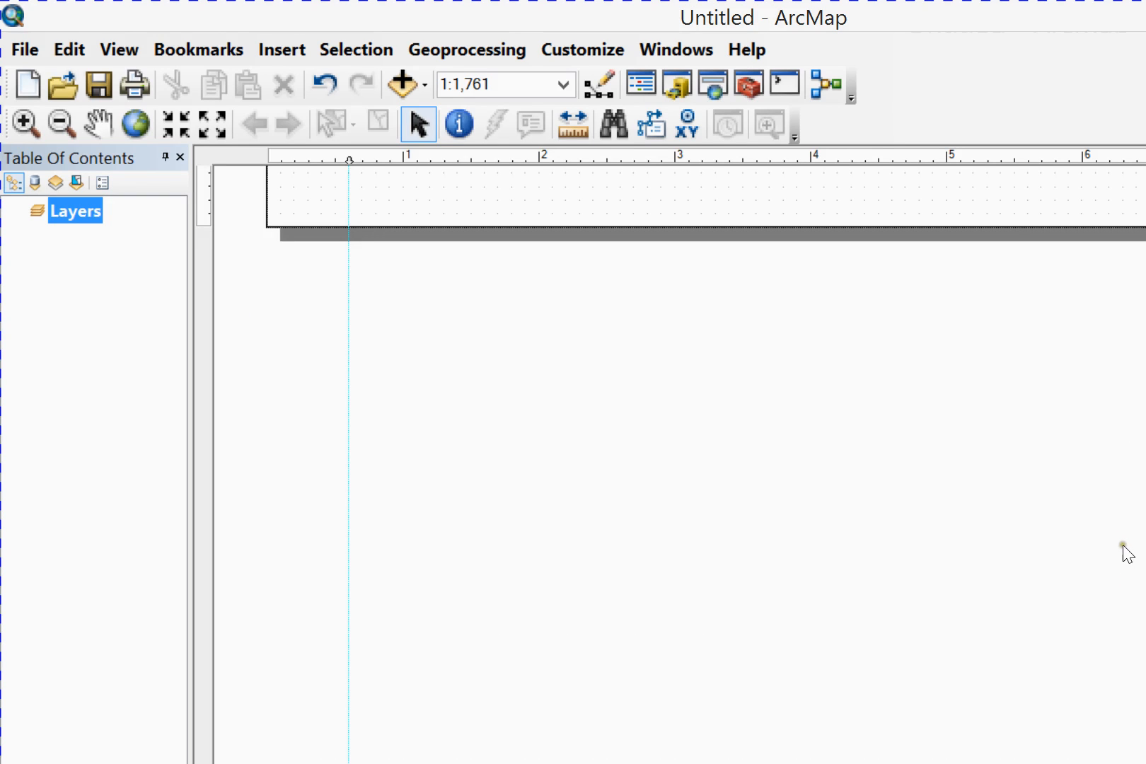
scroll(818, 416, "down", 9)
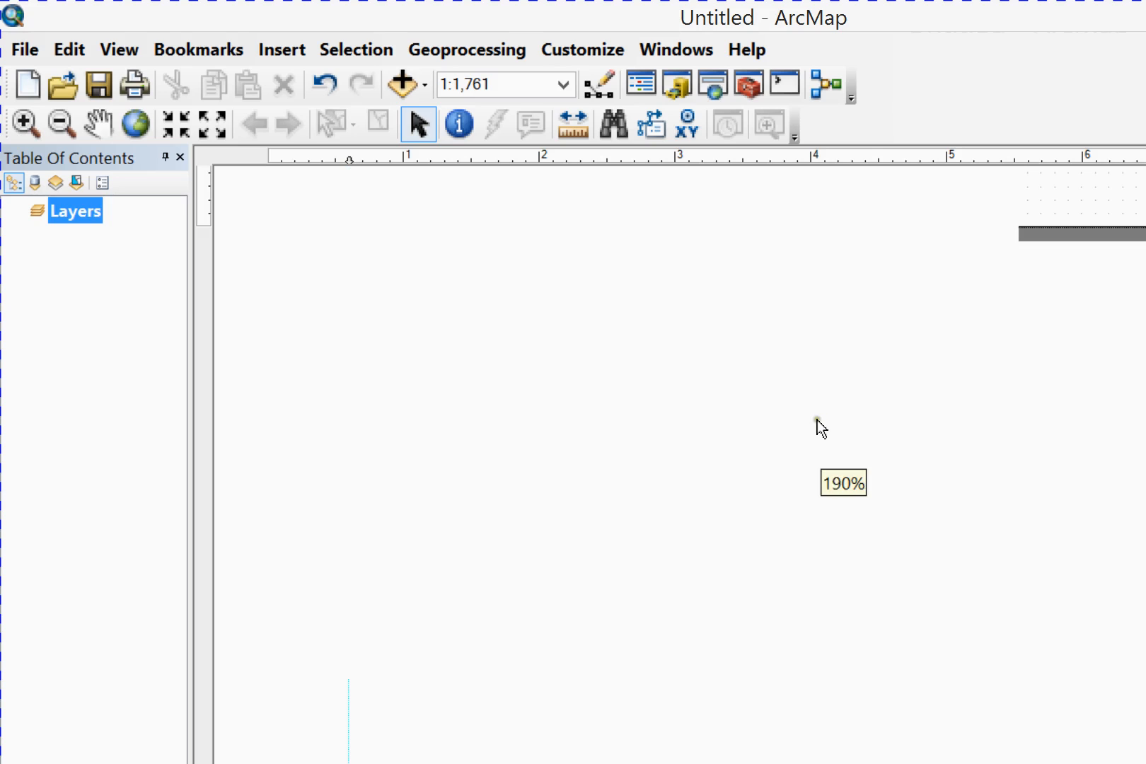
scroll(817, 419, "up", 1)
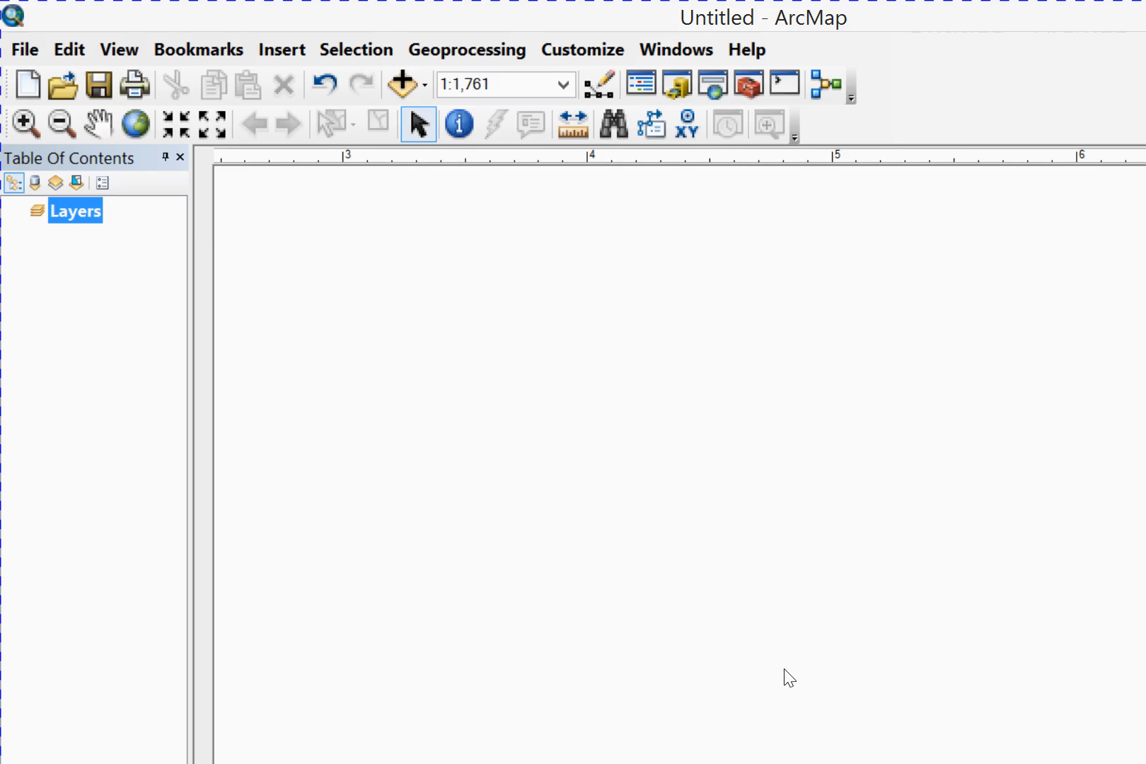
left_click(731, 667)
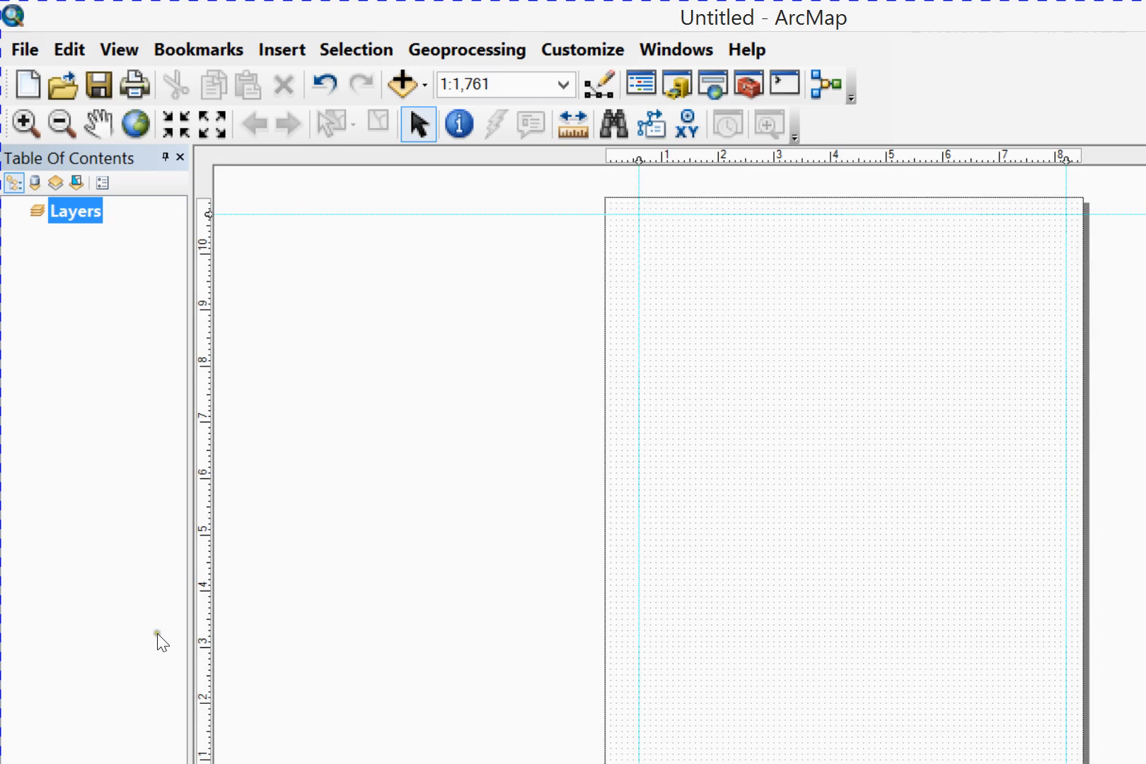
Set a guide just above the page's lower edge, at 0.2 in on the vertical ruler
left_click(641, 673)
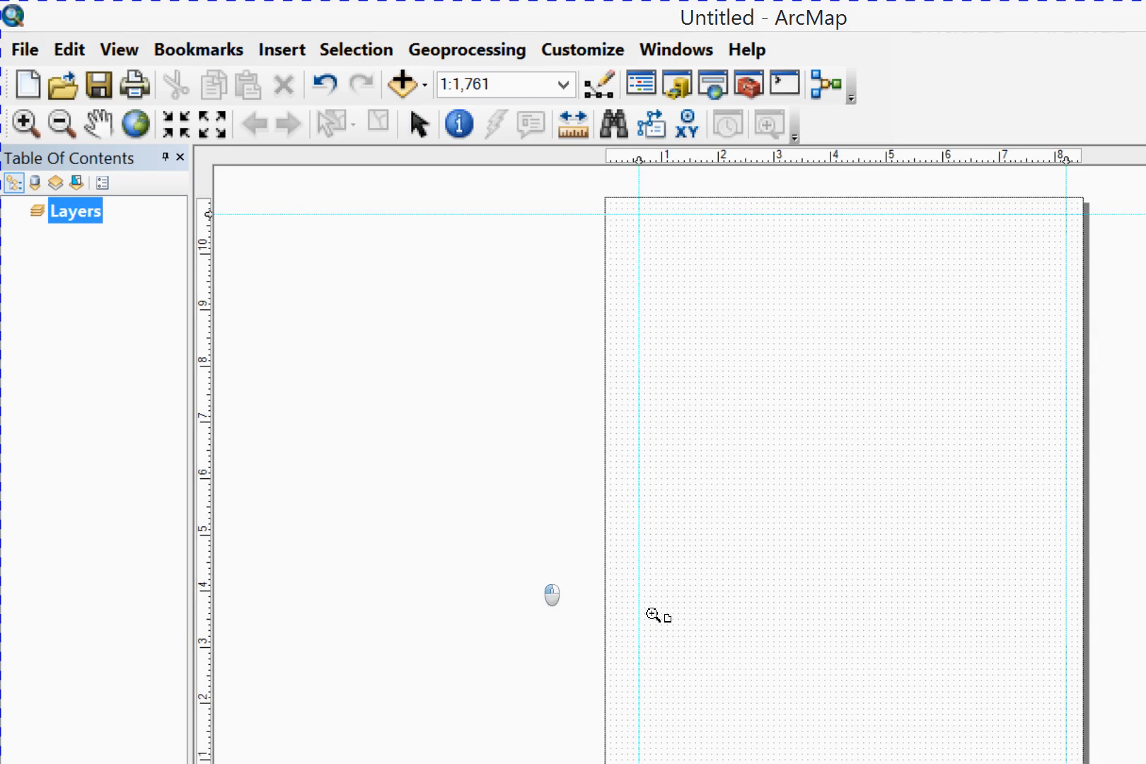
left_click(884, 631)
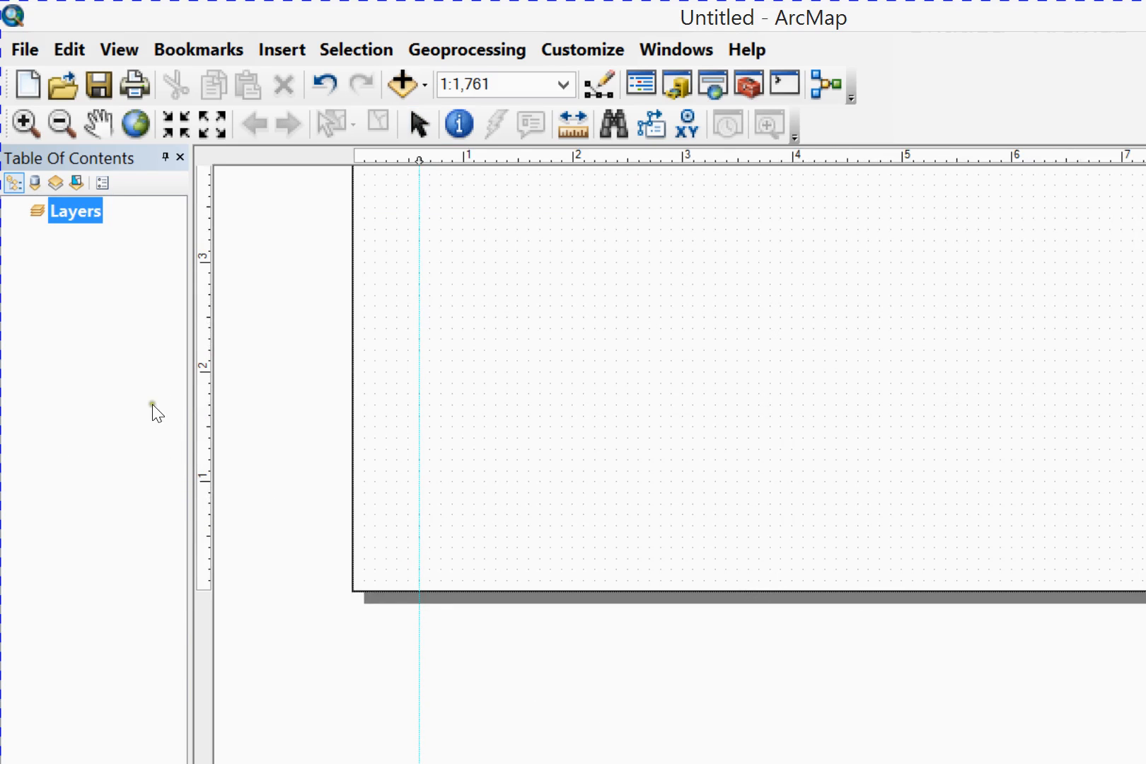
left_click(85, 701)
left_click(156, 428)
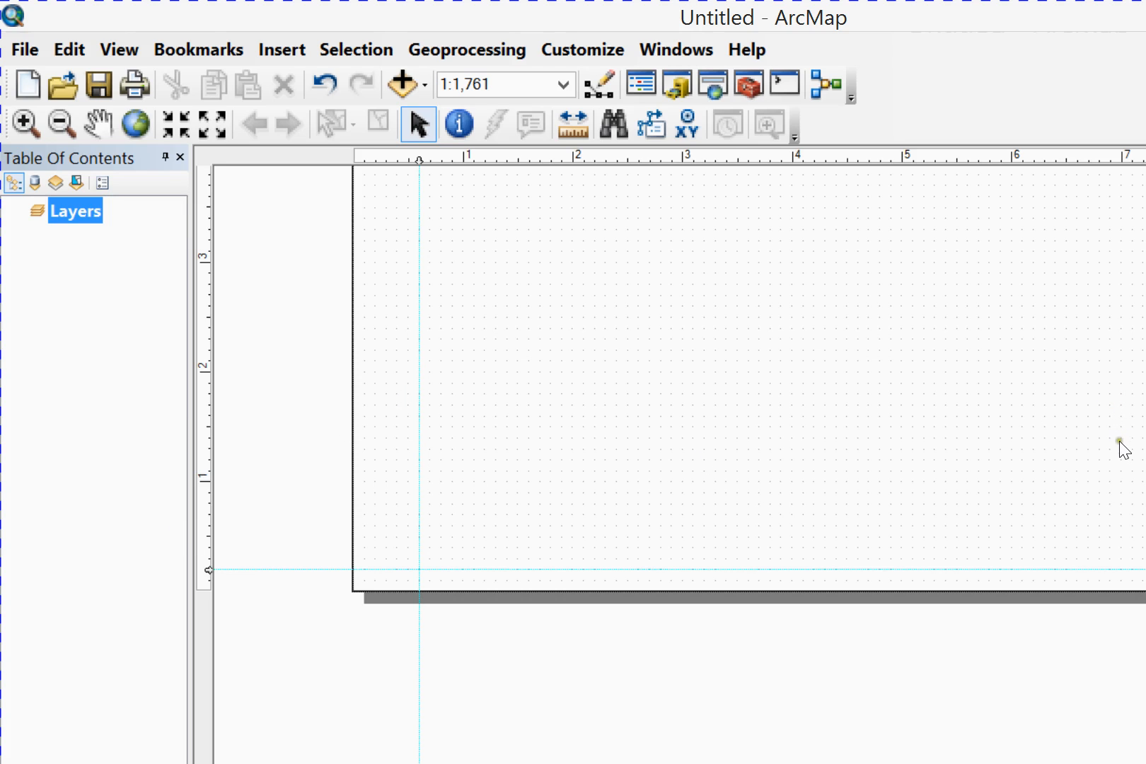
Draw a rectangle on the layout page with its edges snapped to the four margin guides
mouse_move(1119, 441)
left_mouse_down()
mouse_move(1116, 417)
mouse_move(1082, 437)
left_mouse_up()
scroll(728, 674, "down", 3)
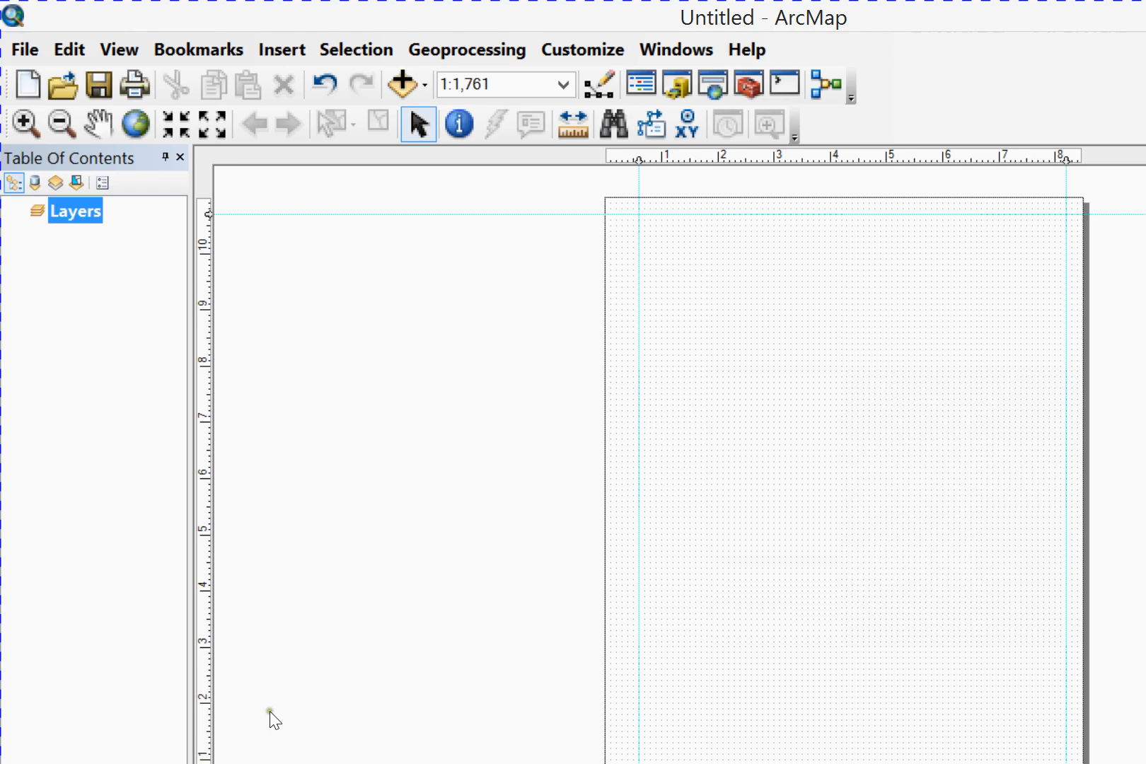
left_click(161, 698)
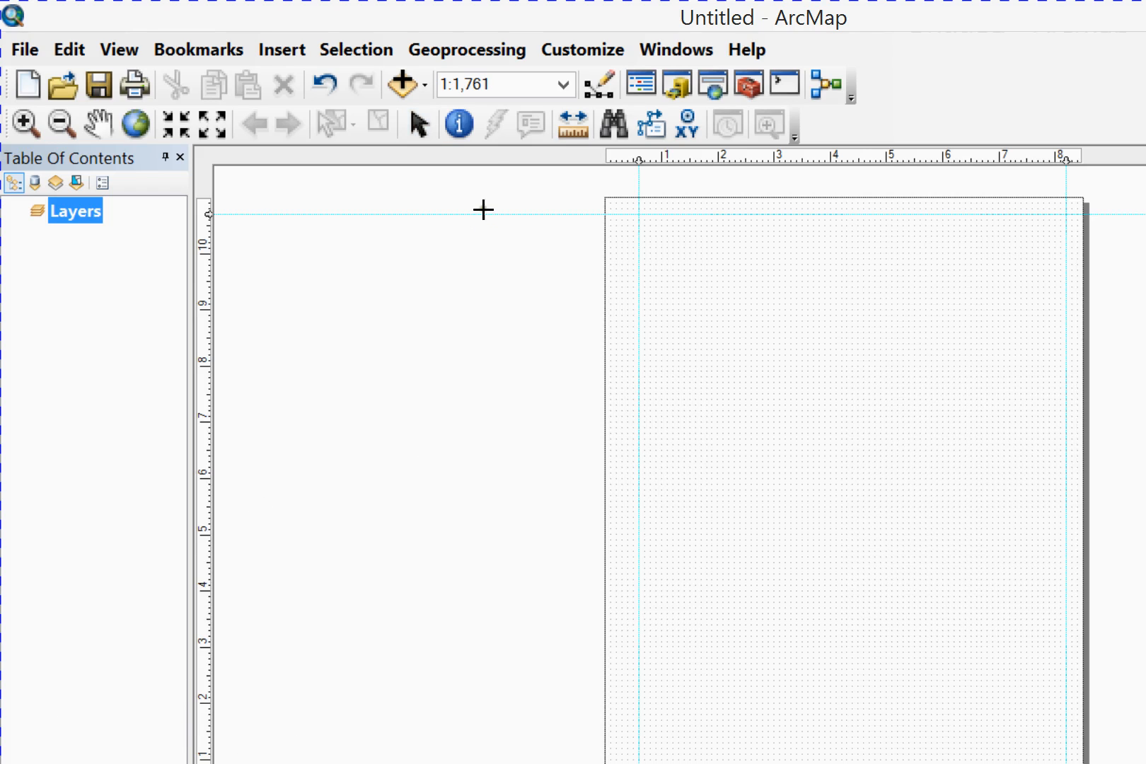
left_click_drag(477, 164, 791, 587)
left_click(796, 600)
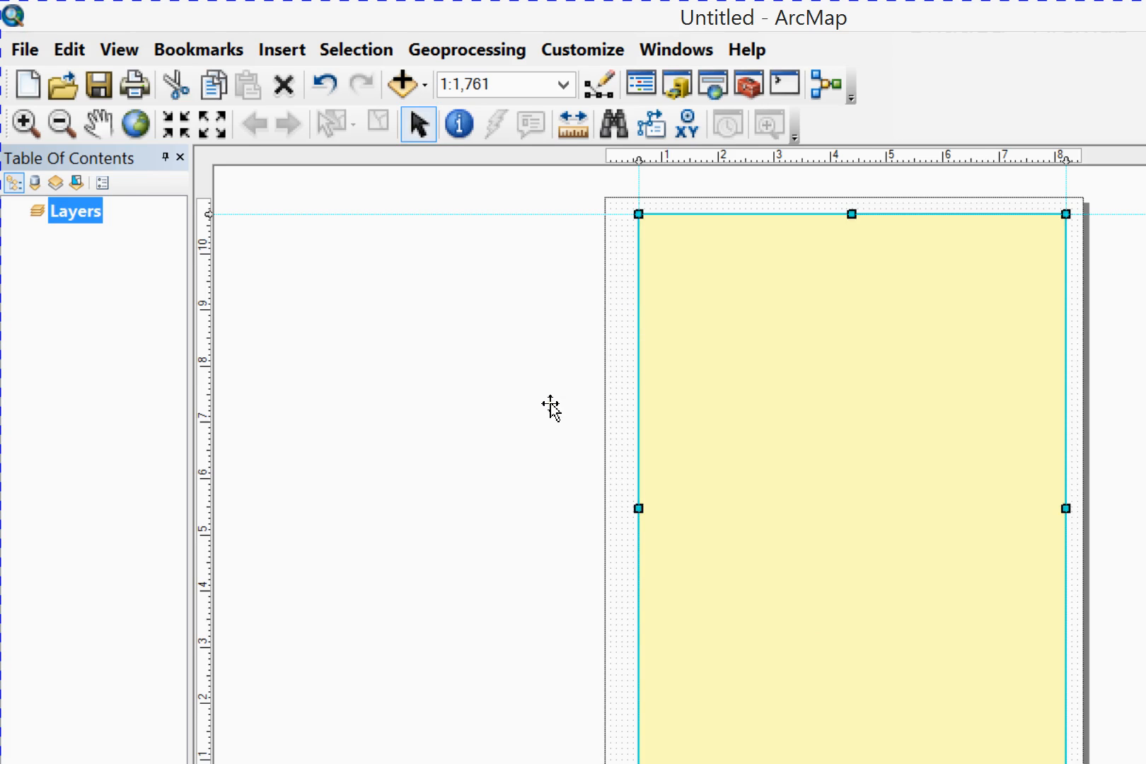
Open the rectangle's properties and set its fill color to No Color
right_click(563, 364)
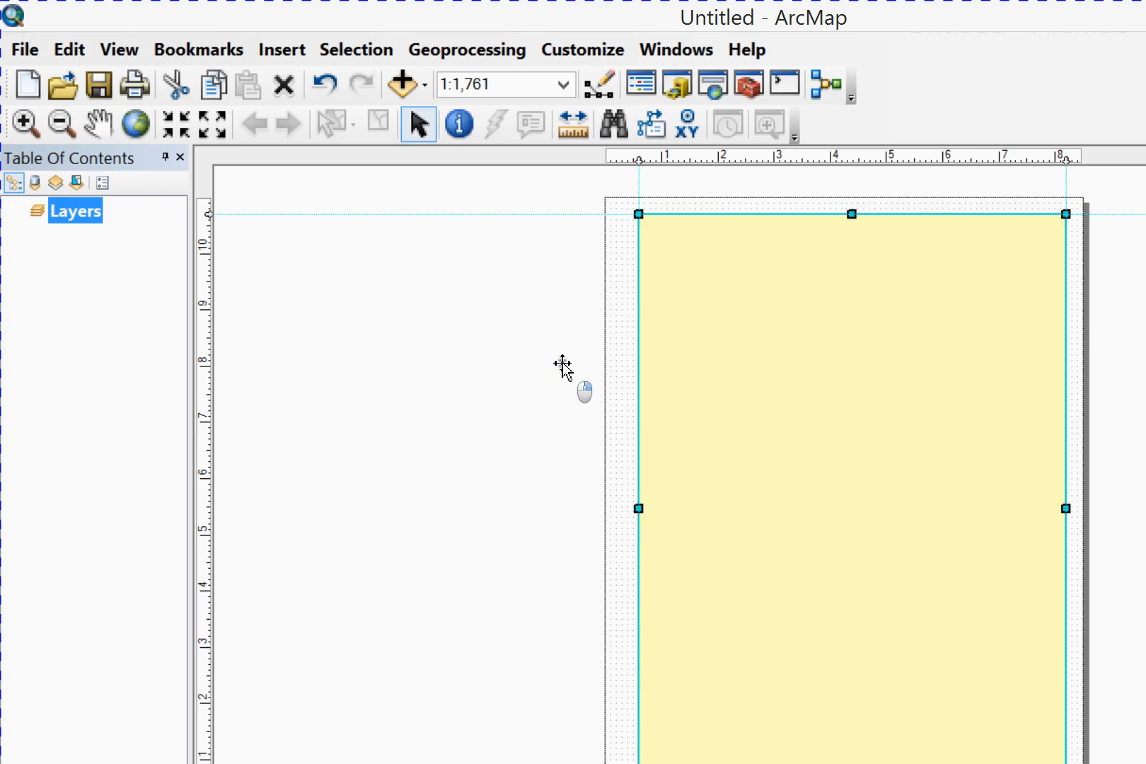
left_click(268, 359)
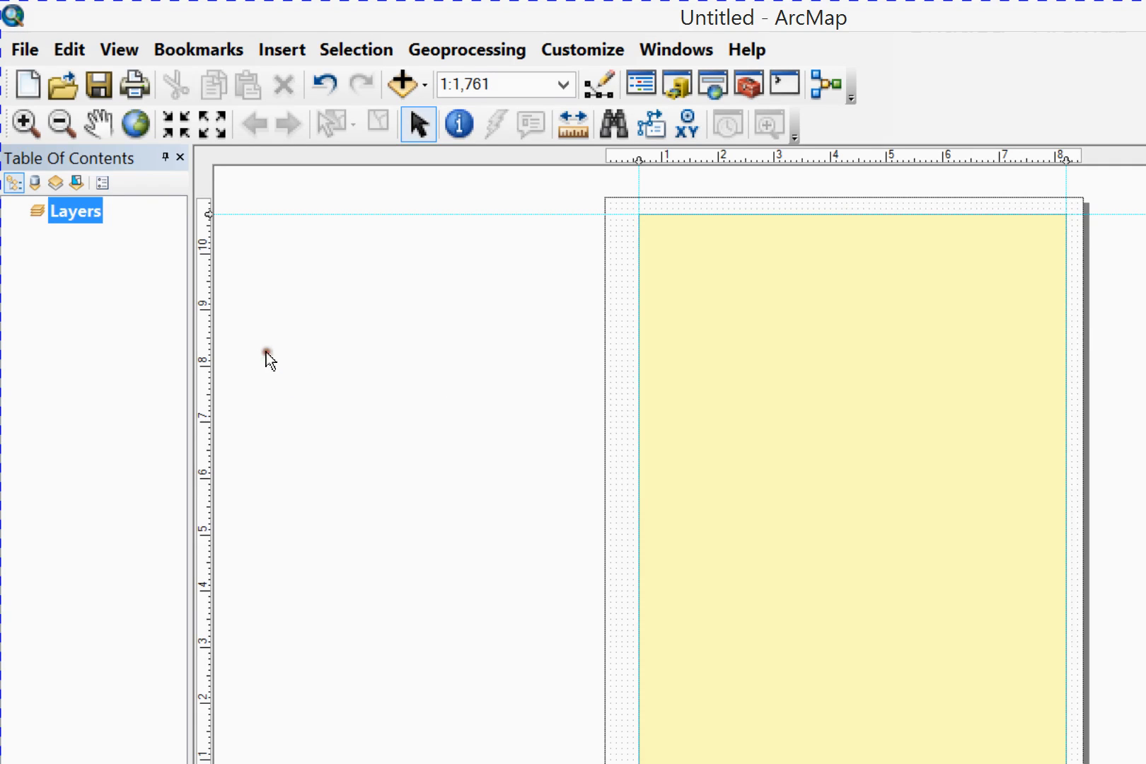
left_click(581, 267)
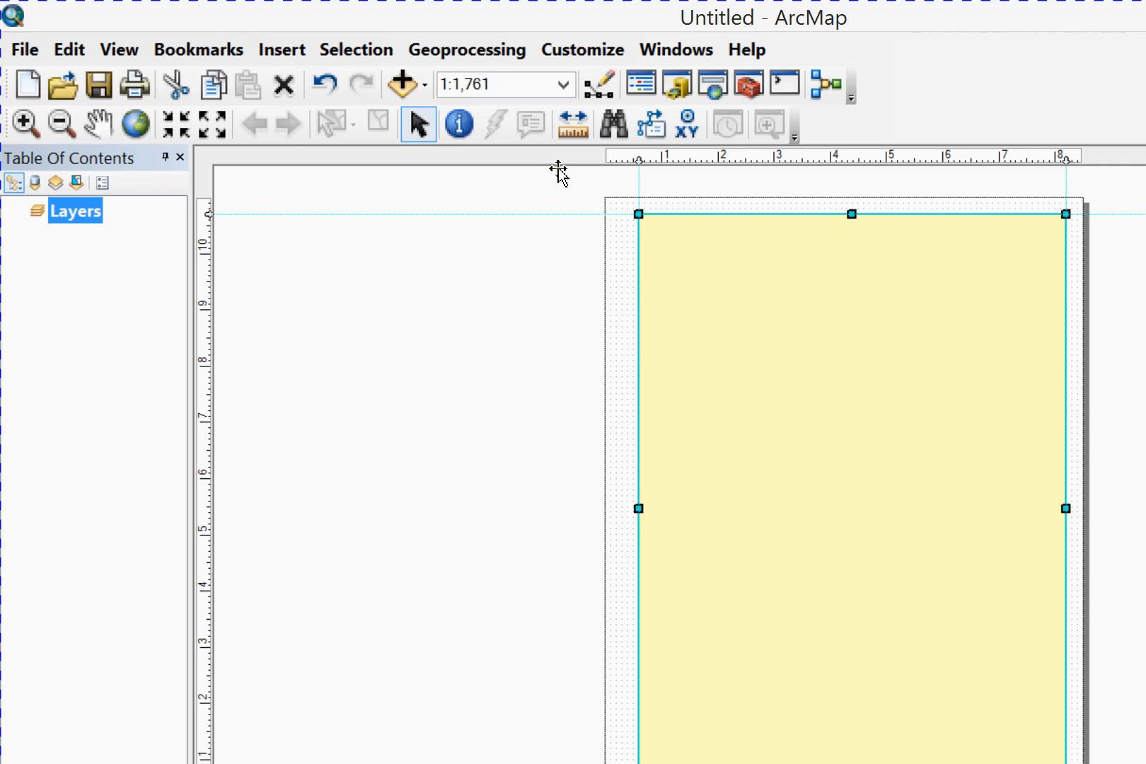
right_click(598, 331)
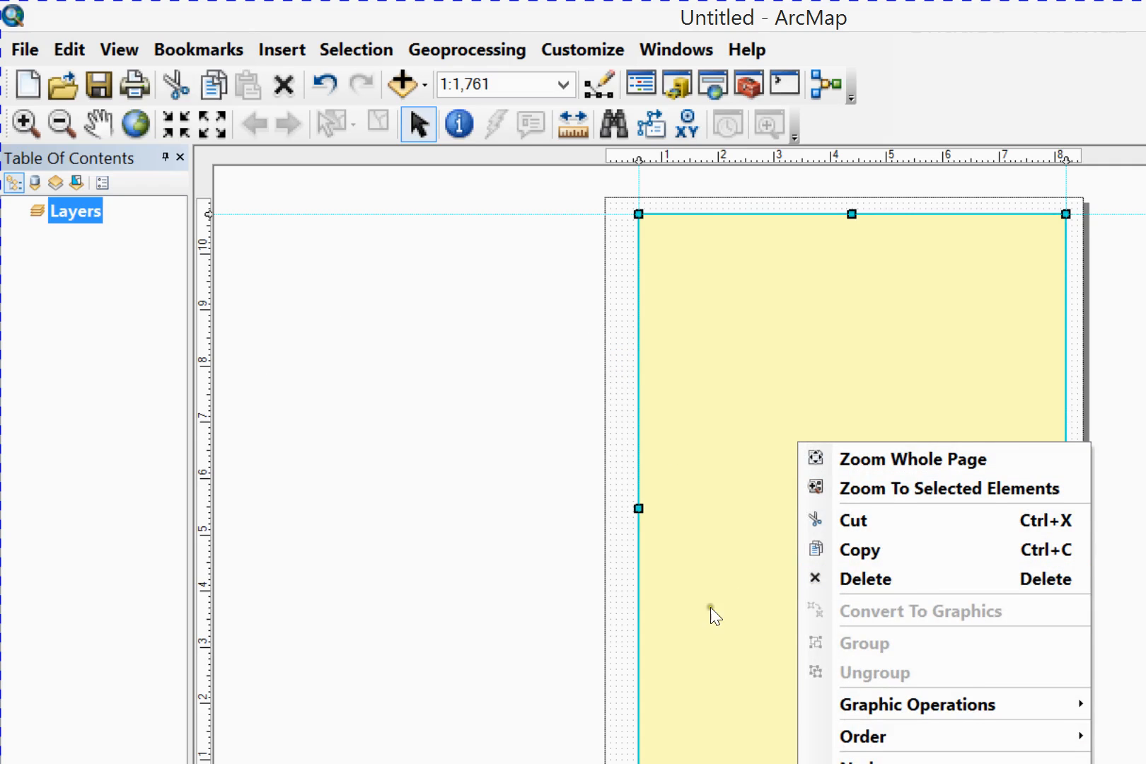
left_click(664, 664)
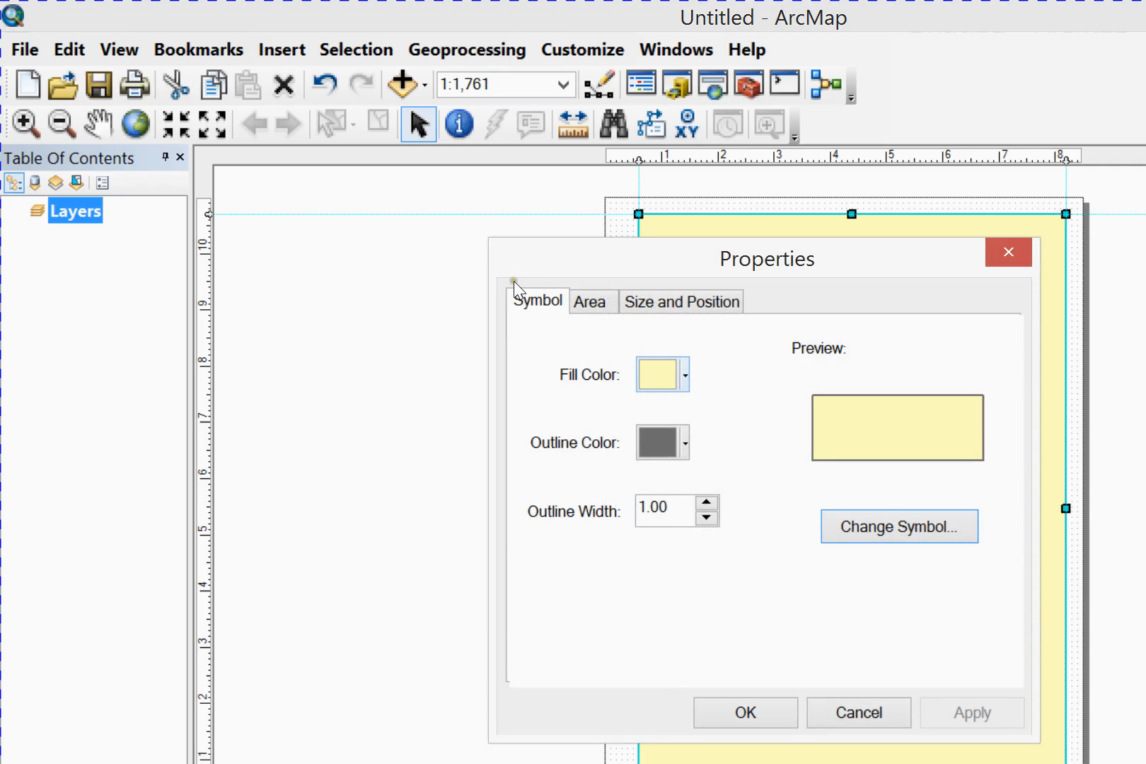
left_click(663, 375)
left_click(585, 412)
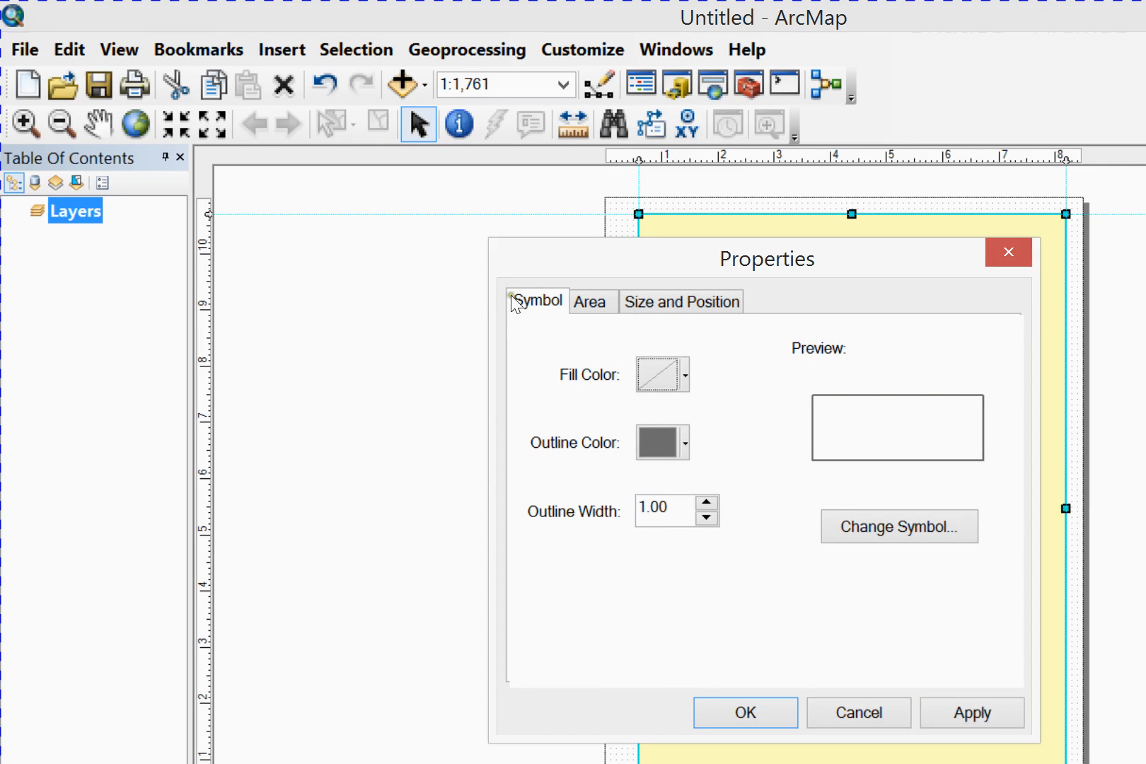
left_click(677, 373)
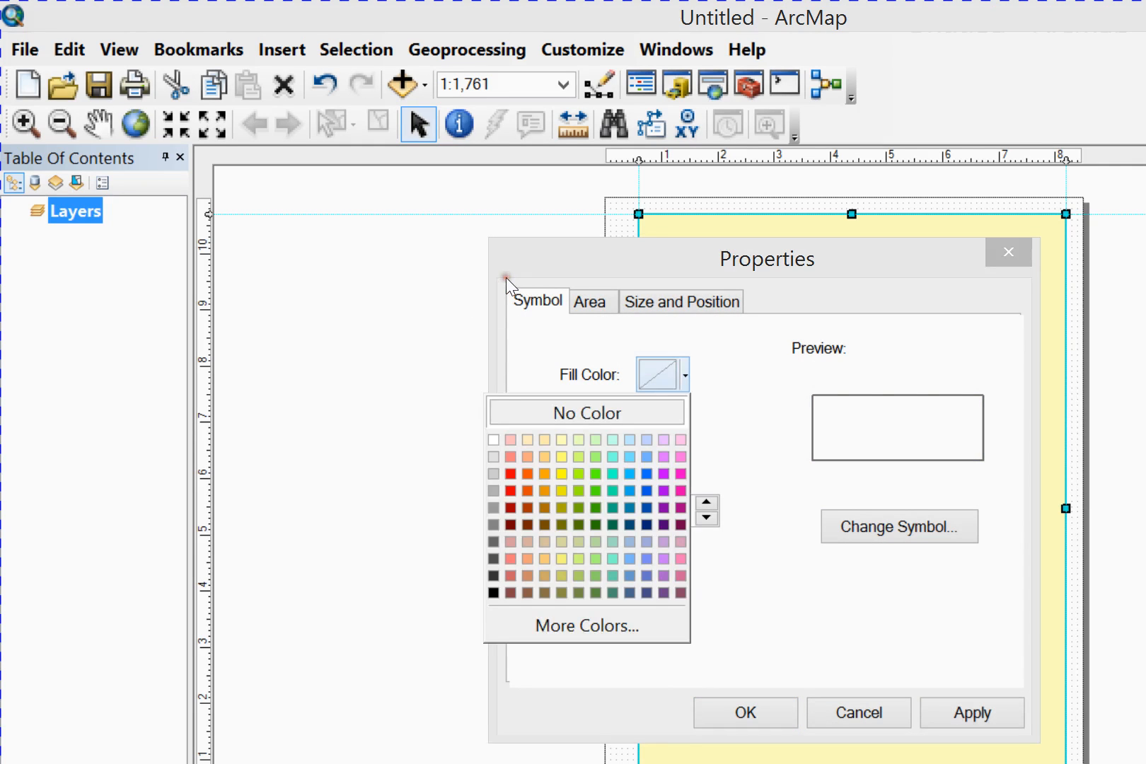
left_click(494, 440)
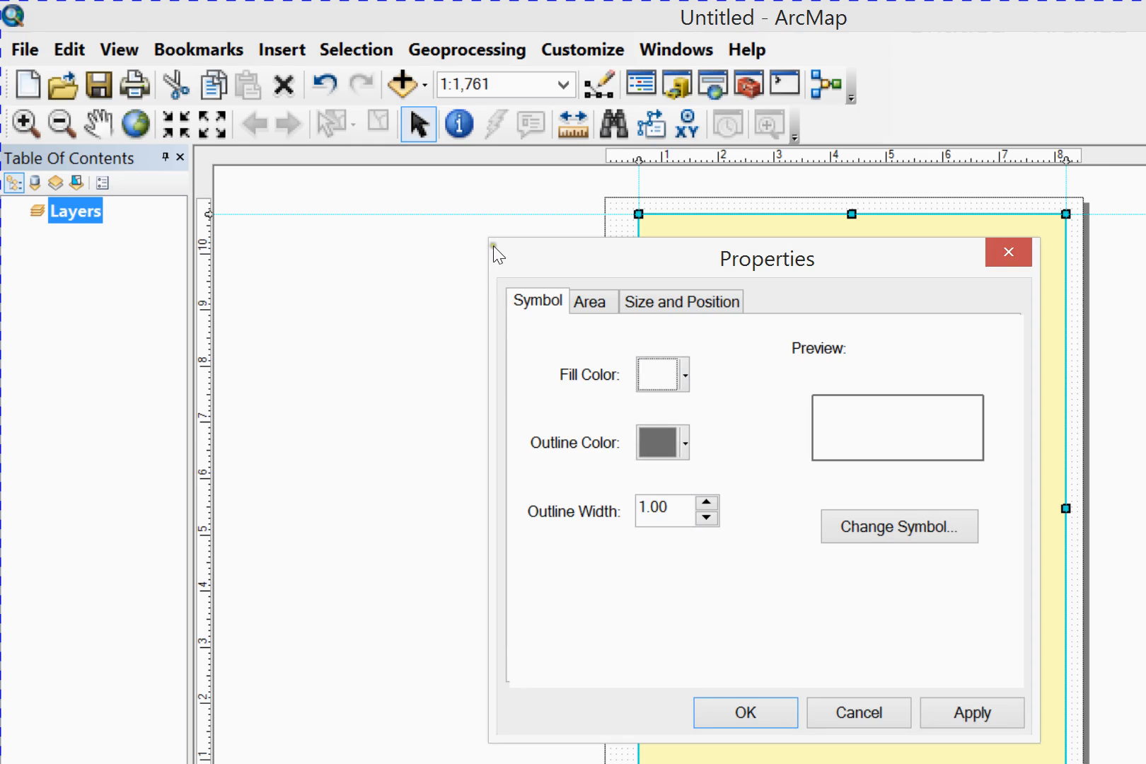
left_click(678, 375)
left_click(551, 406)
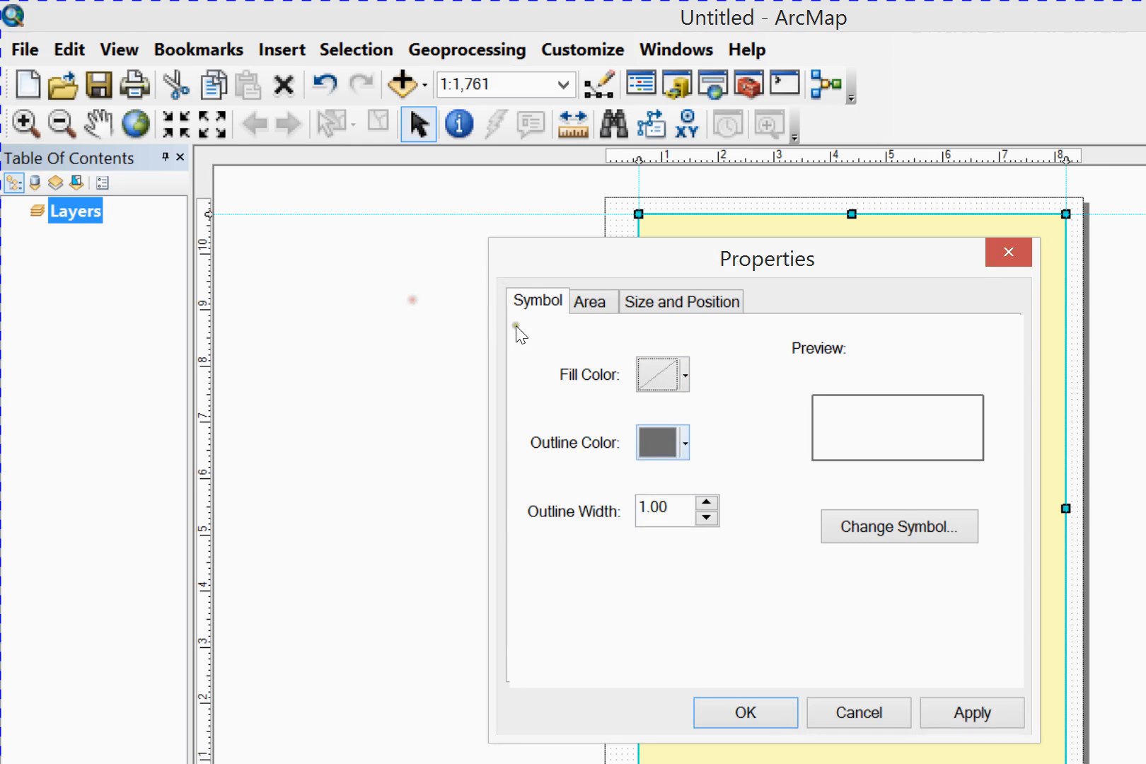
Give the rectangle a black outline with a width of 1.5, apply the properties and deselect it
left_click(685, 437)
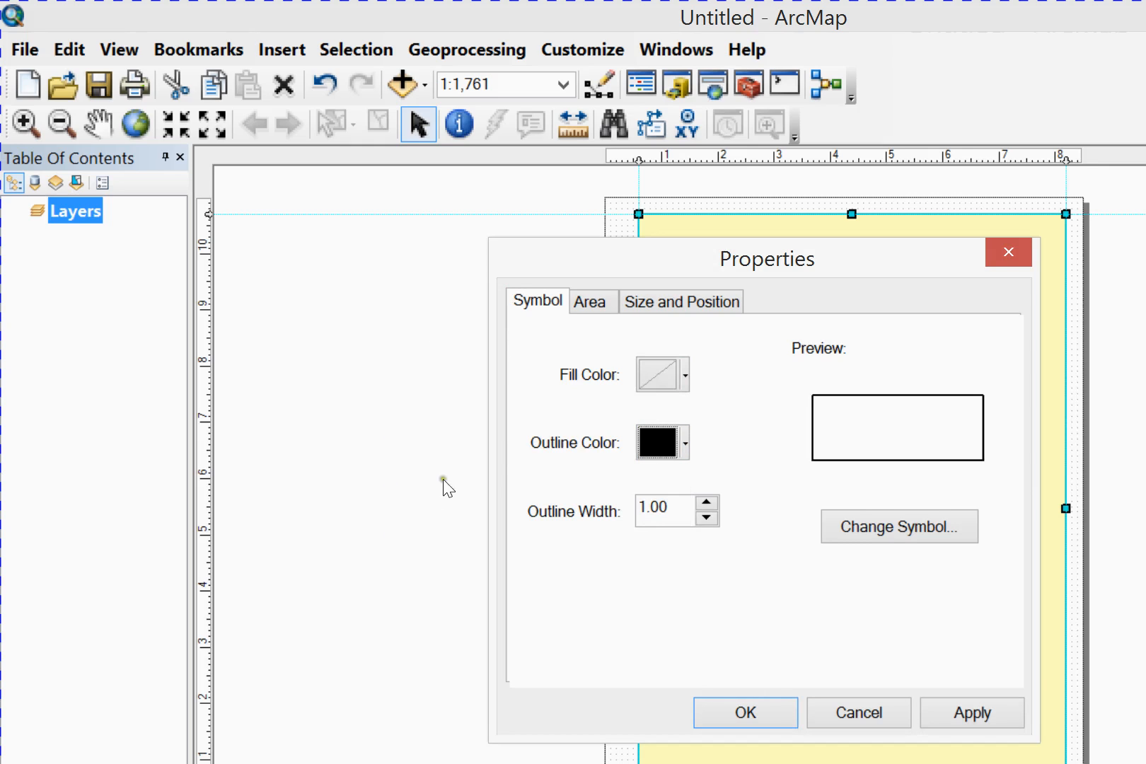
key("Tab")
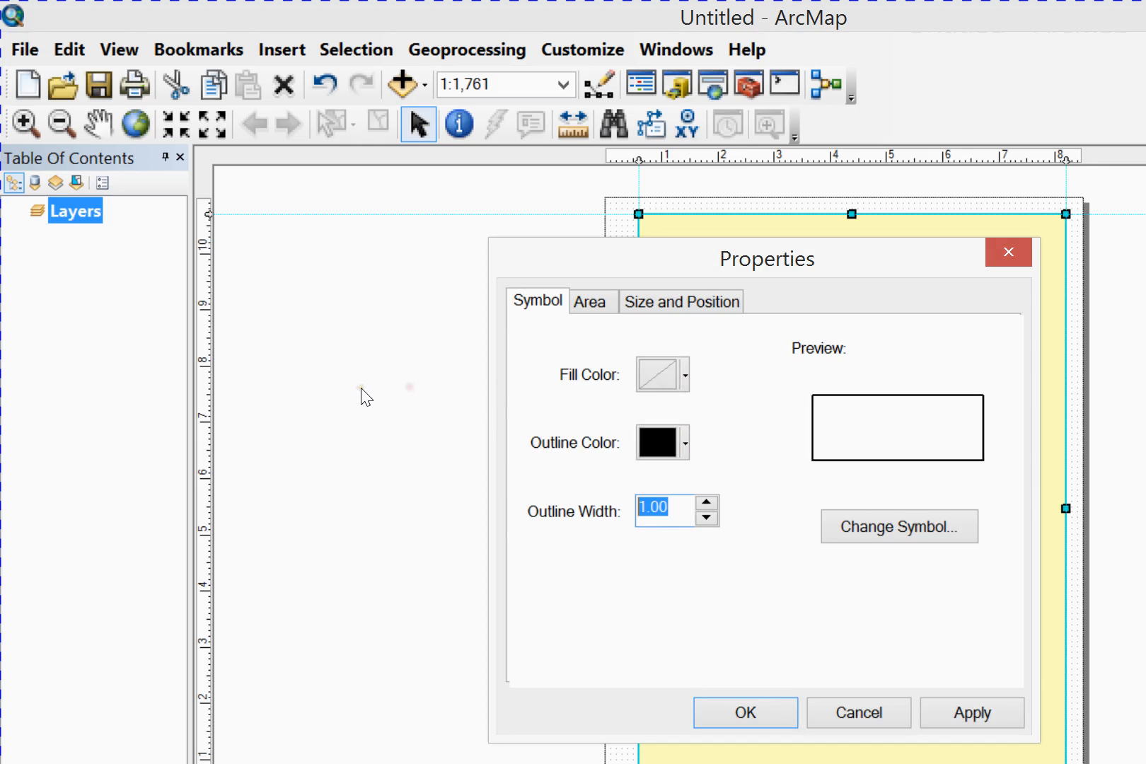
type("1.5")
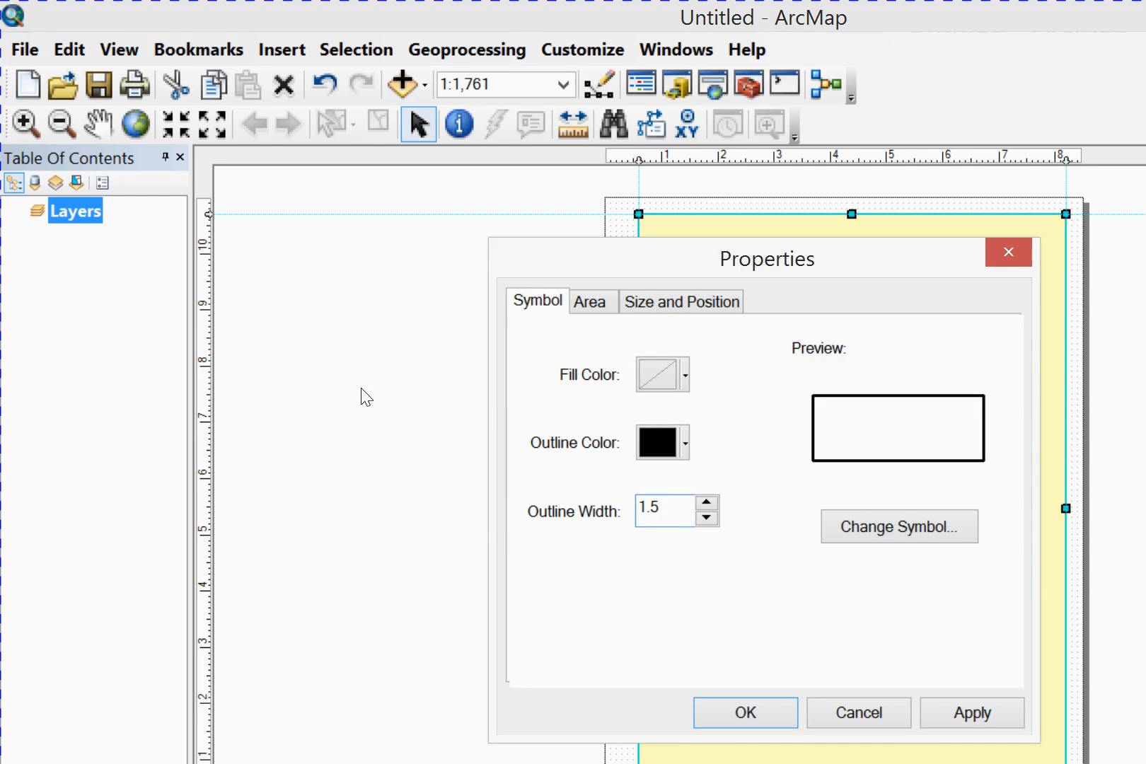
left_click(973, 712)
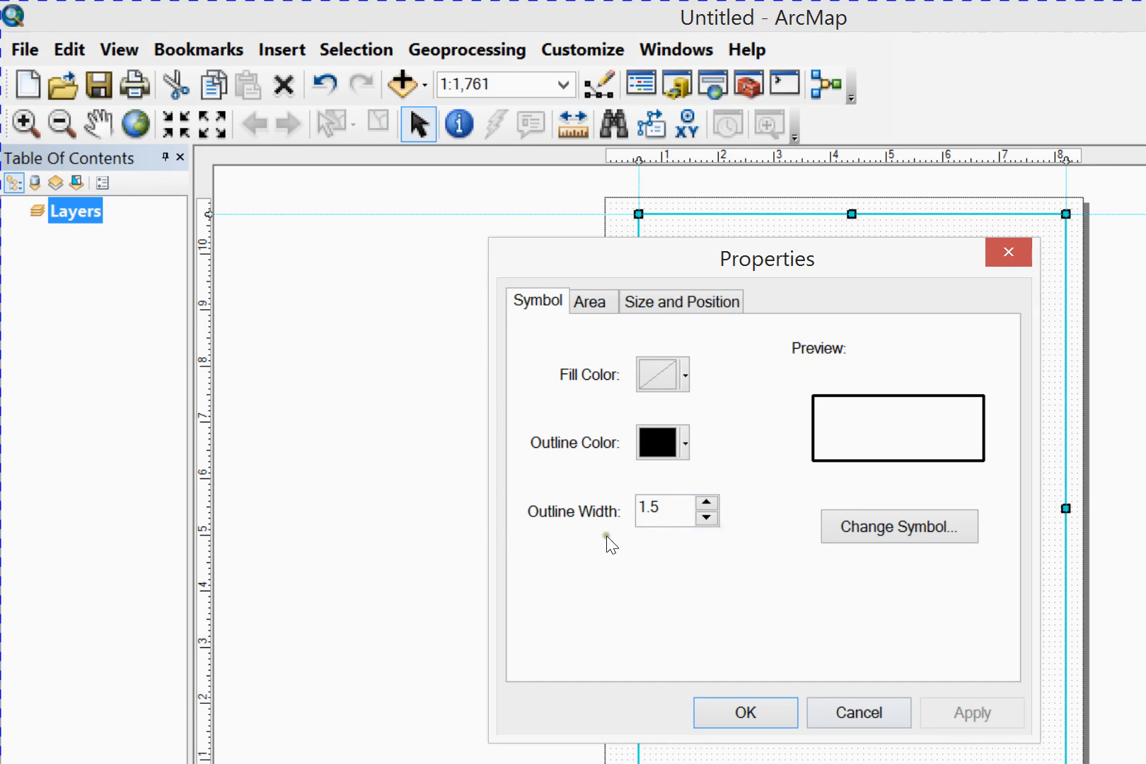
key("Return")
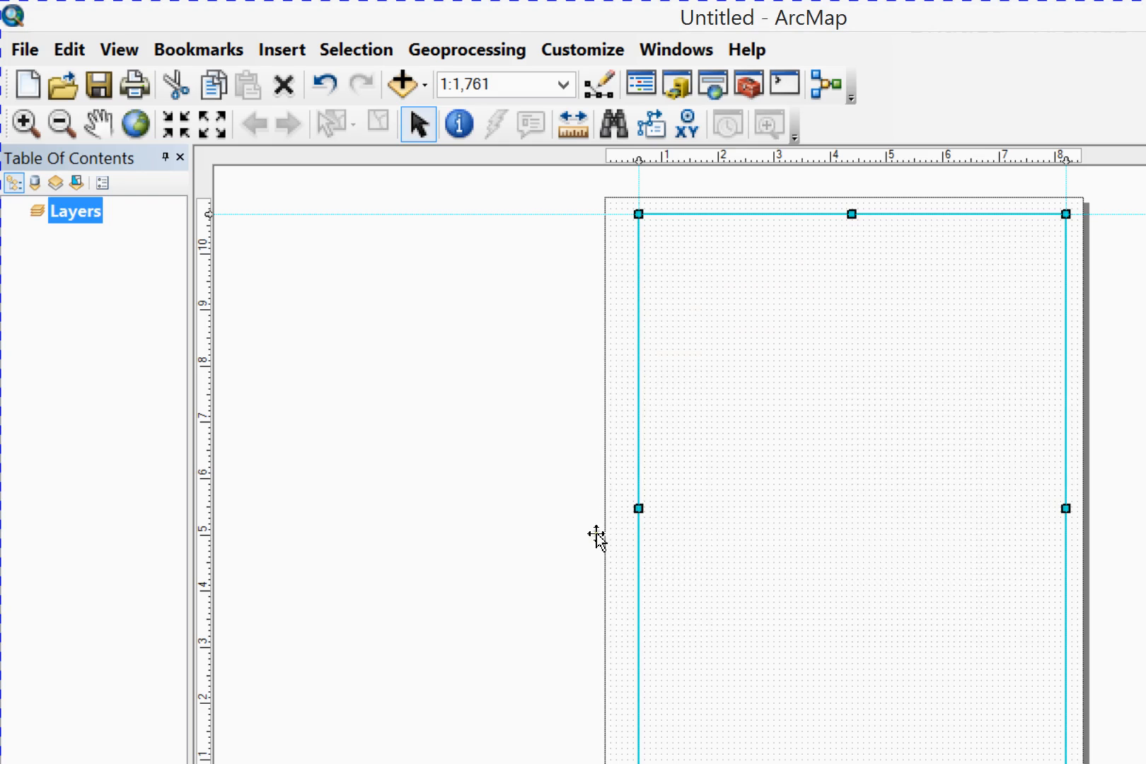
left_click(402, 469)
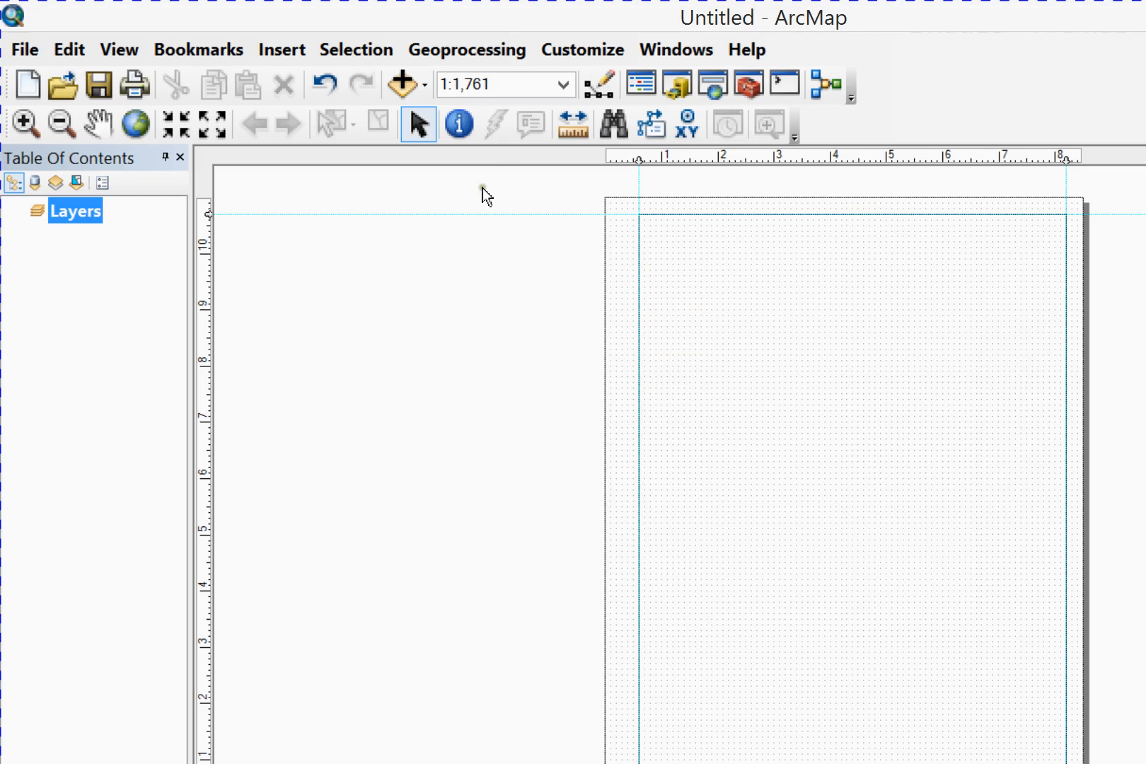
Set guides at 0.8 in and 3.2 in on the horizontal ruler
left_click(836, 517)
left_click(647, 671)
left_click_drag(564, 186, 1118, 261)
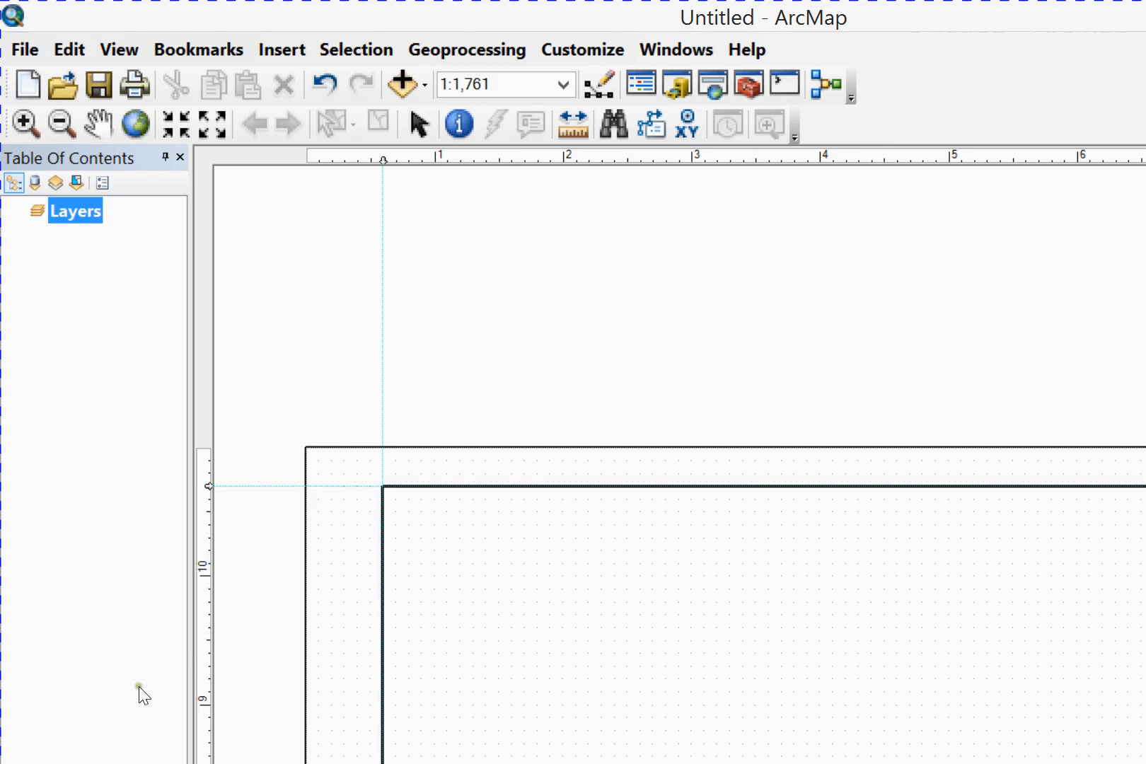
left_click(81, 701)
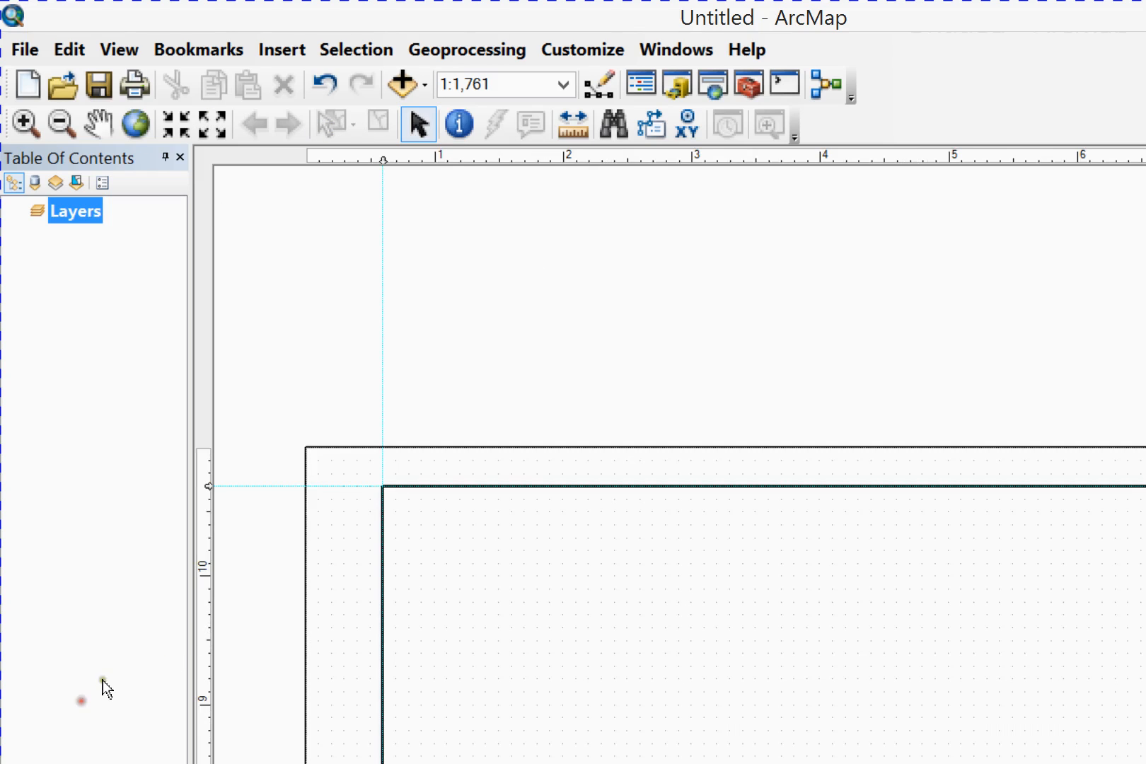
left_click(307, 122)
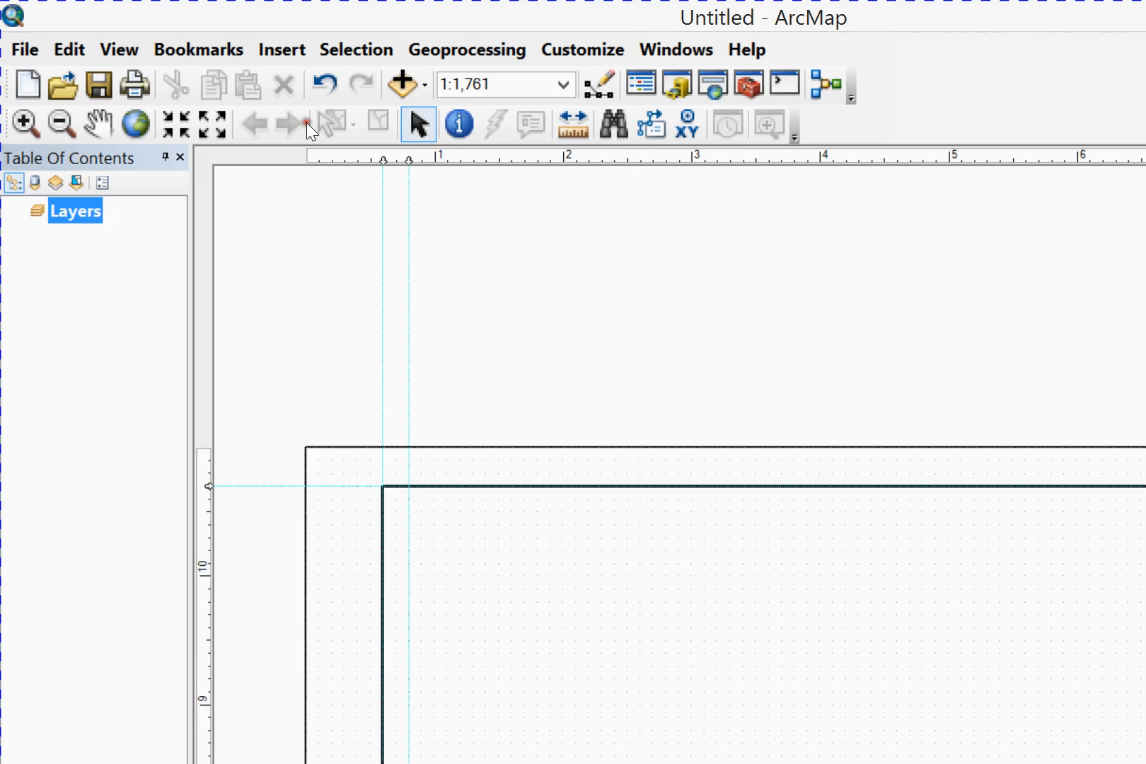
left_click(535, 121)
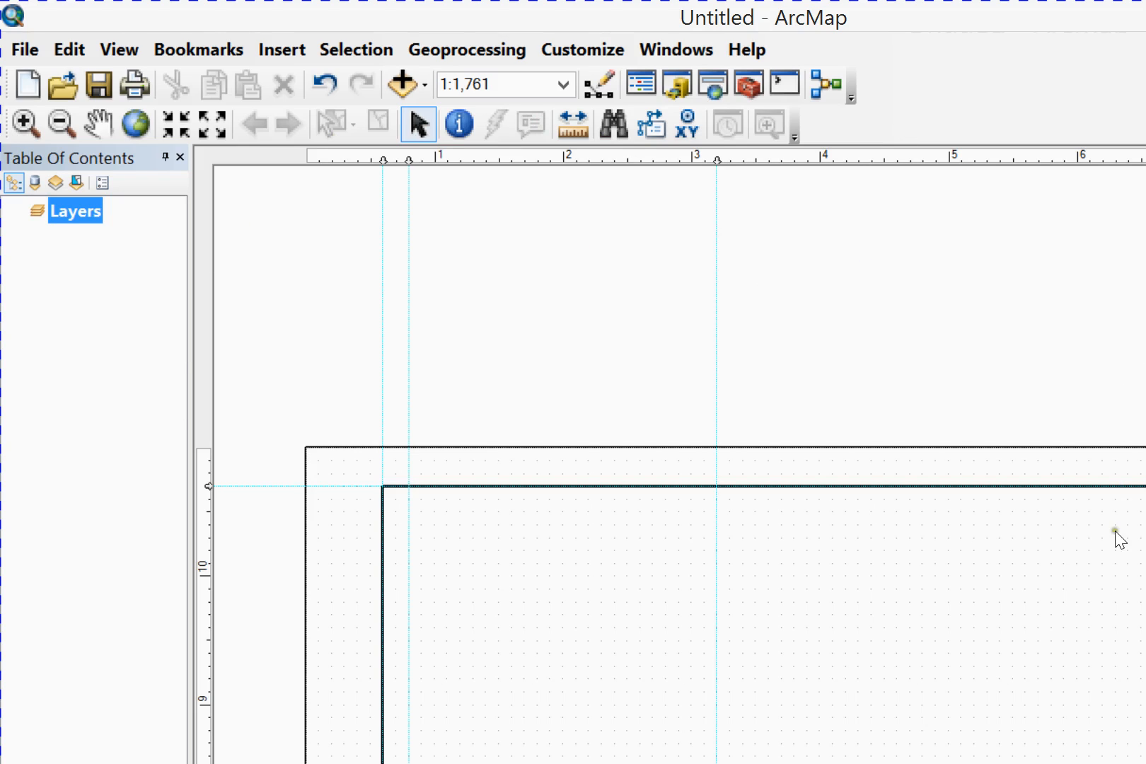
Set guides at 1.0, 2.0 and 2.1 in on the vertical ruler and switch to the template instructions in Word
scroll(1109, 607, "down", 3)
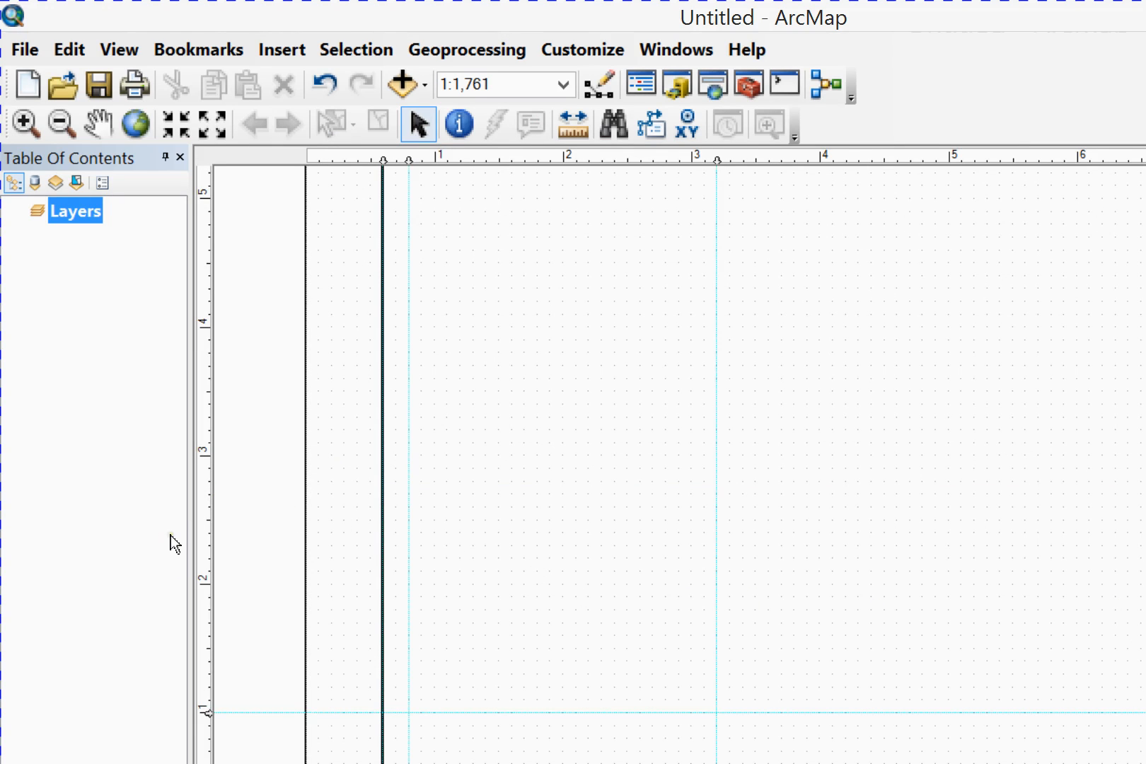
left_click(156, 431)
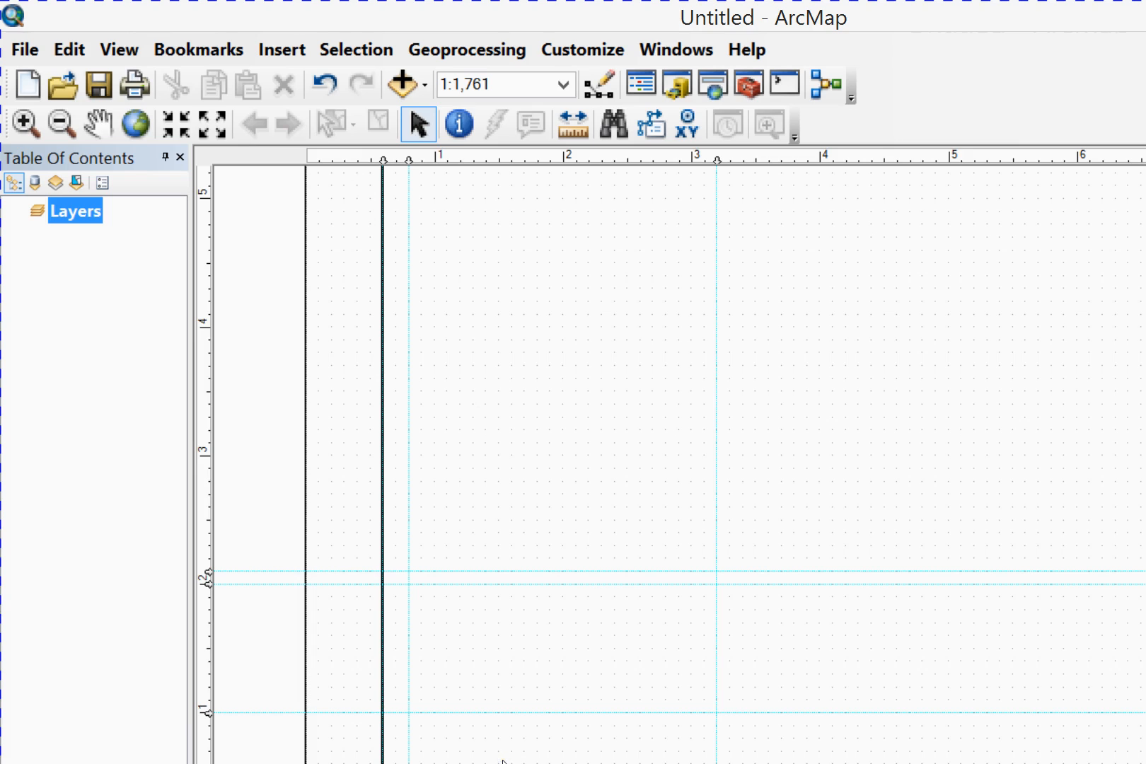
key("alt+Tab")
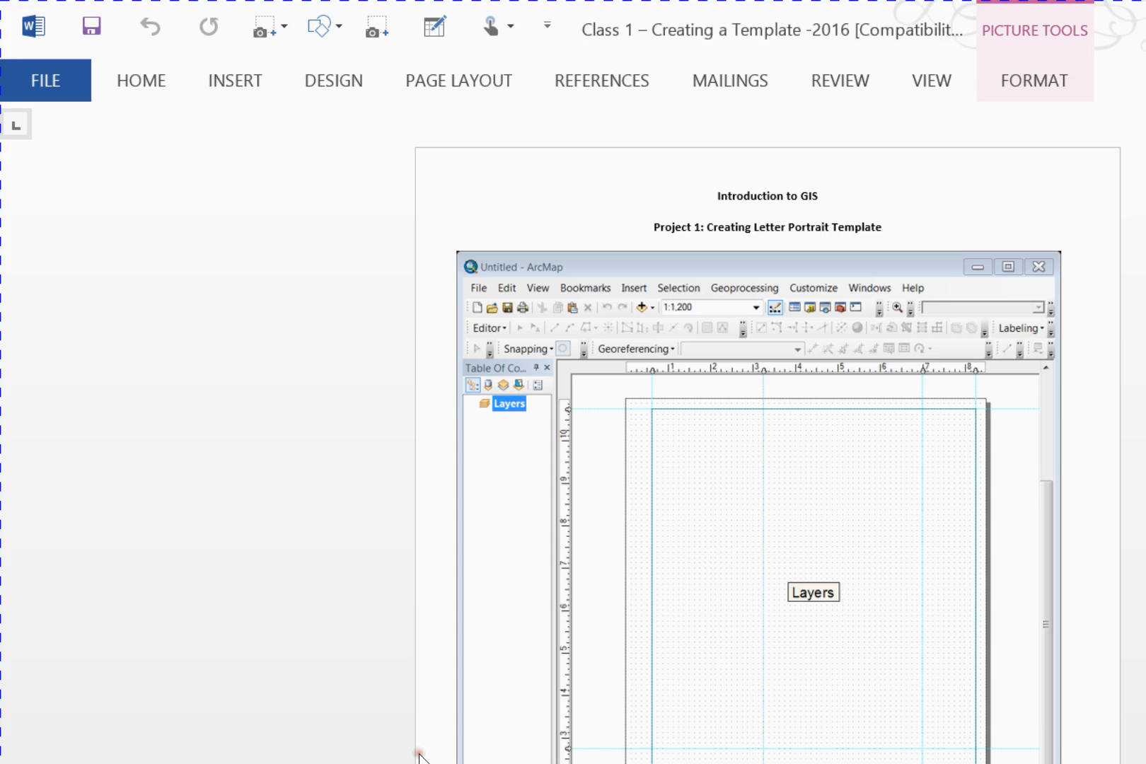
Review the guideline locations and the finished title block layout shown in the template instructions
mouse_move(1137, 108)
left_mouse_down()
mouse_move(1130, 430)
mouse_move(1119, 298)
left_mouse_up()
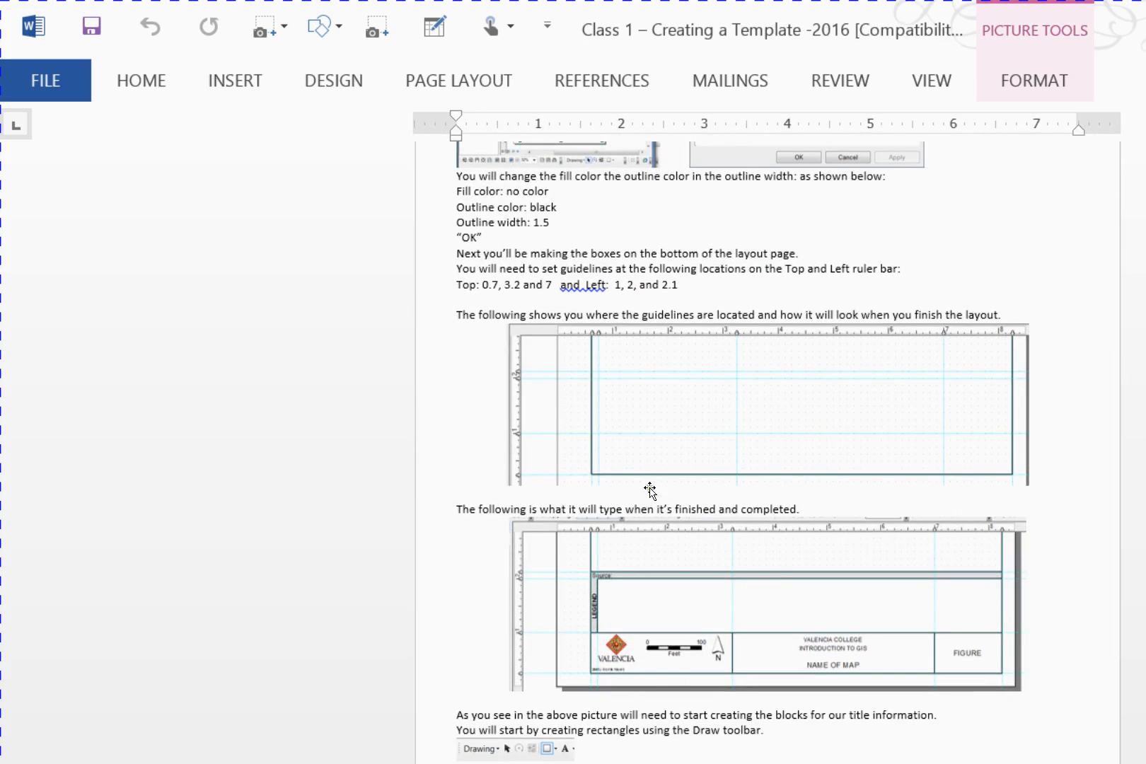
scroll(649, 491, "up", 4, "ctrl")
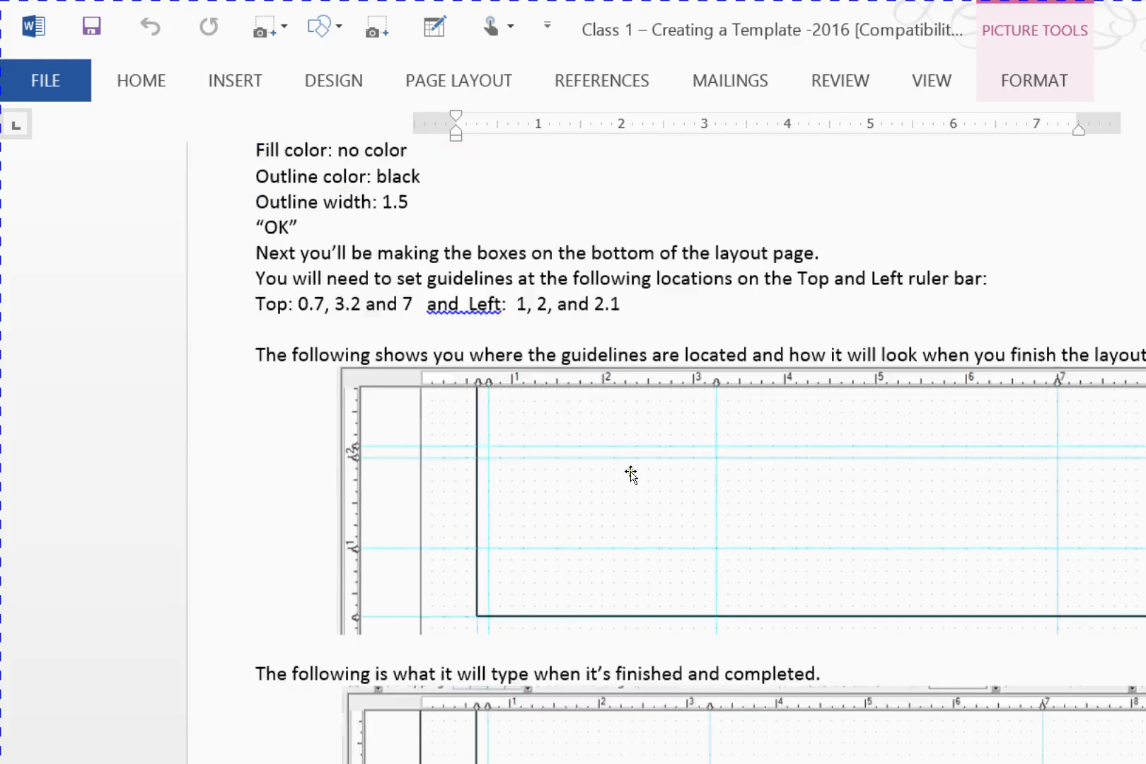
scroll(608, 524, "down", 1)
scroll(588, 577, "up", 2, "ctrl")
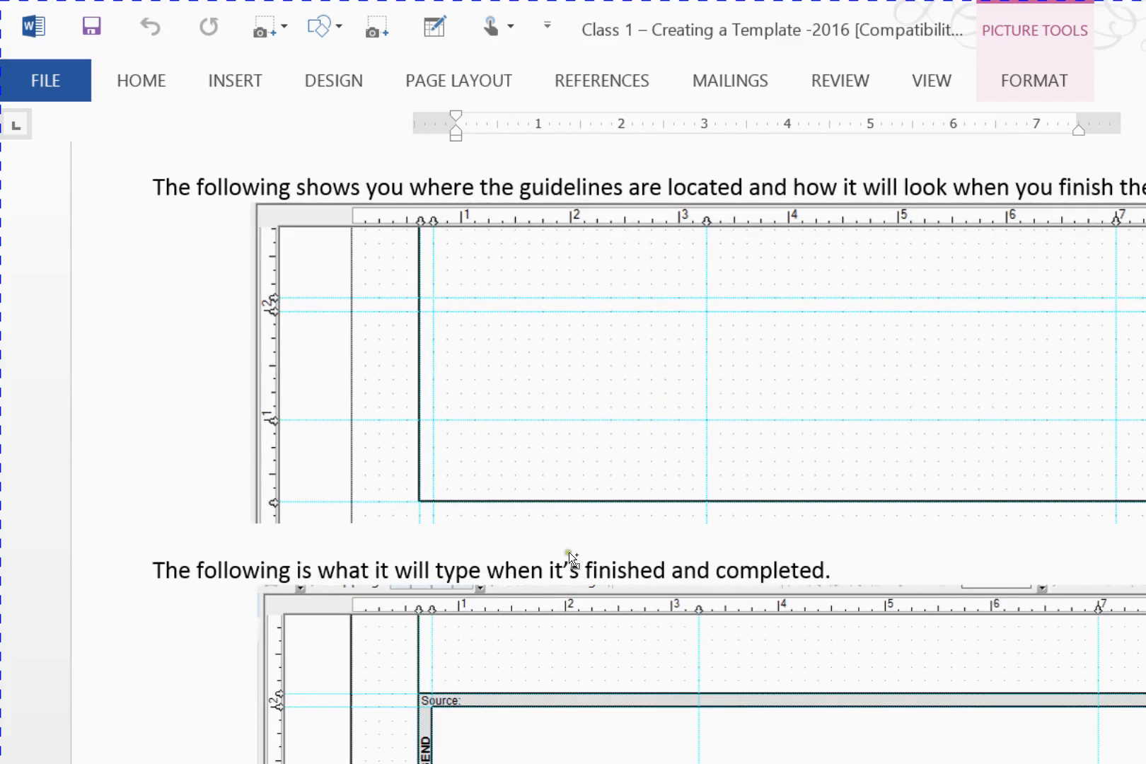
scroll(559, 566, "up", 1, "ctrl")
left_click_drag(531, 605, 507, 502)
scroll(506, 503, "down", 2)
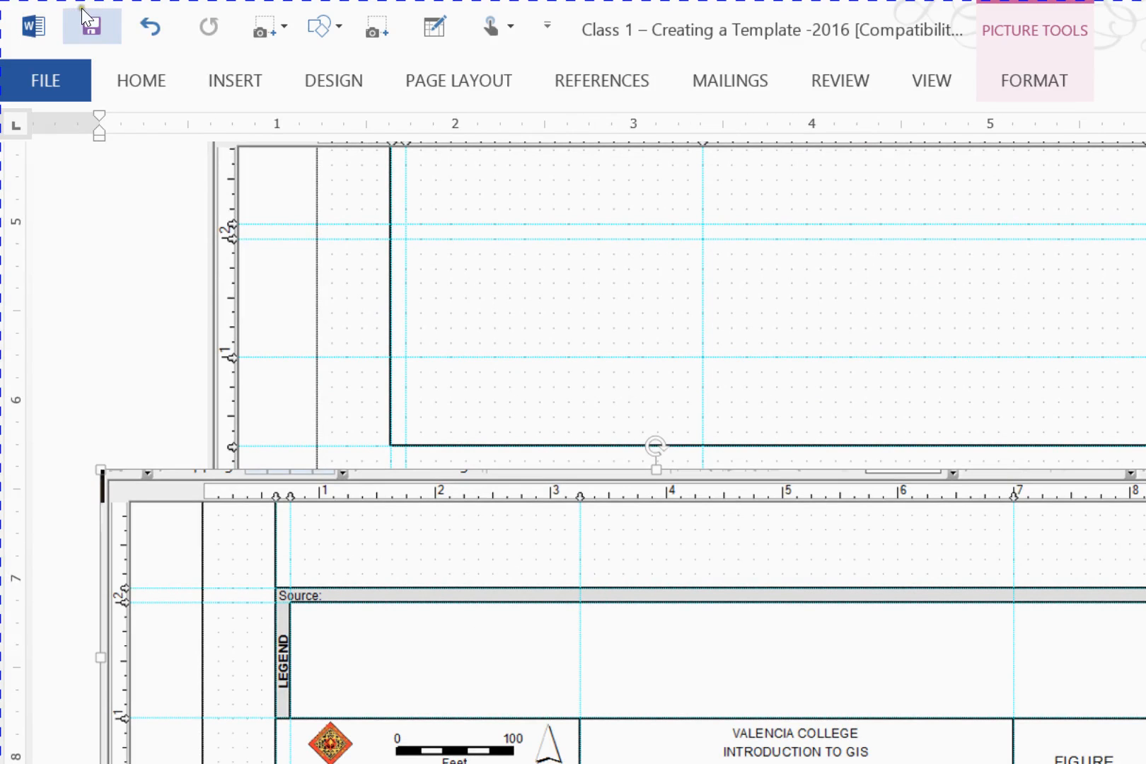
left_click(152, 26)
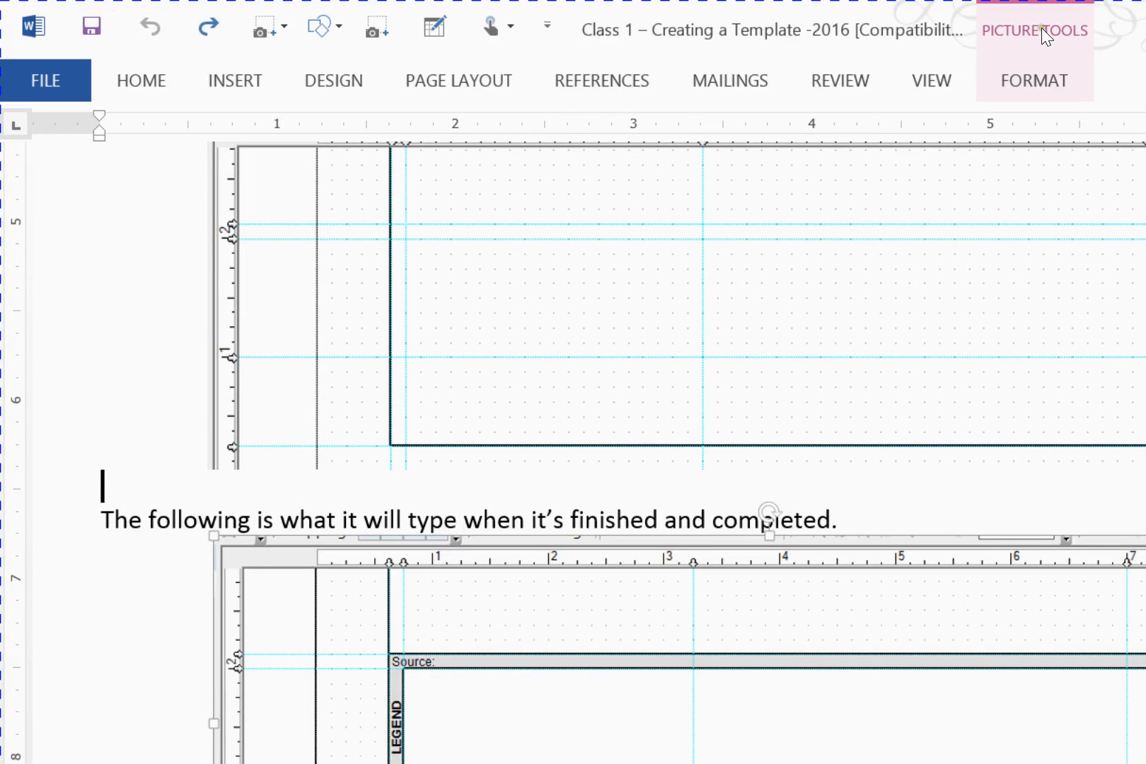
Switch to ArcMap and draw a rectangle below the 1.0 in guide, from the border's left edge to the 3.2 in guide
key("alt+Tab")
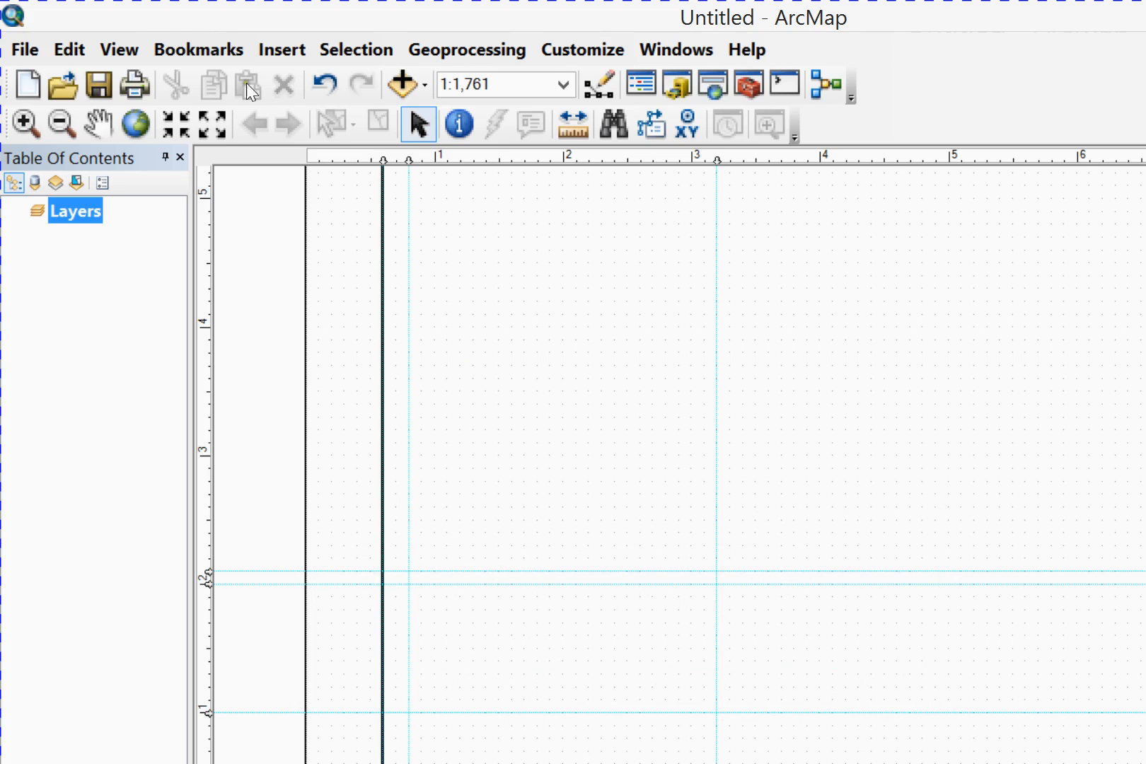
left_click(167, 699)
left_click_drag(288, 535, 540, 616)
left_click(556, 551)
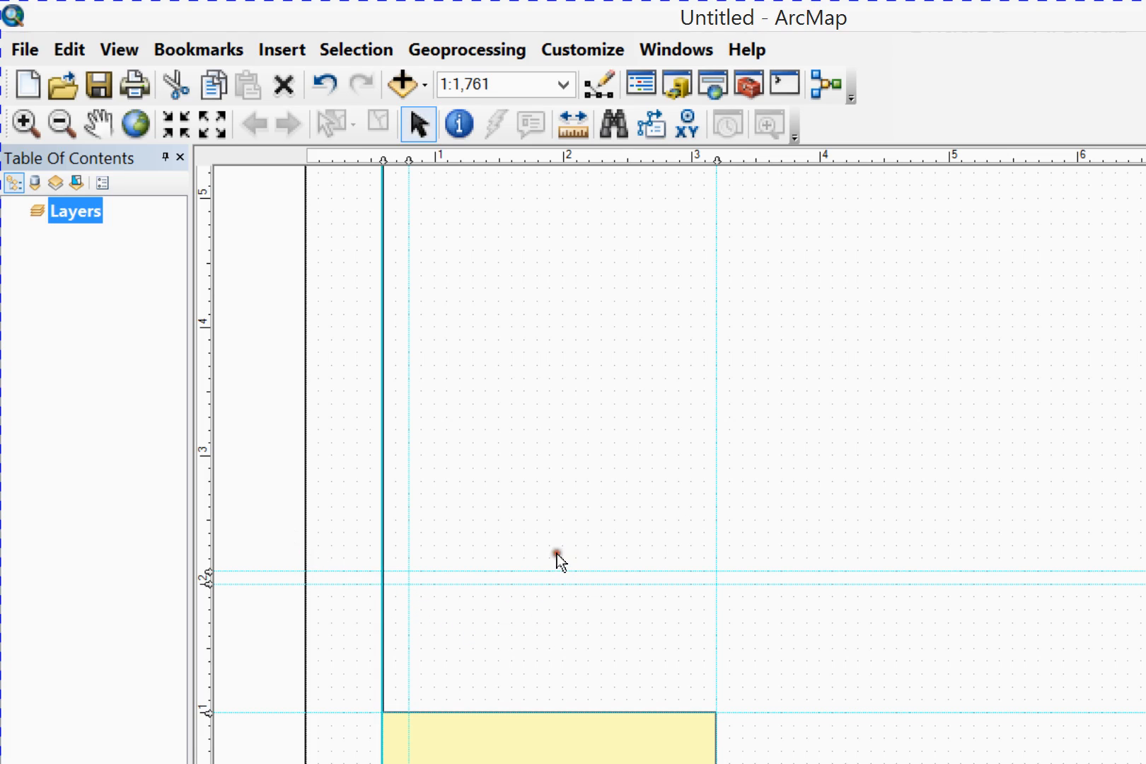
Draw two adjoining rectangles below the 1.0 in guide, from 3.2 to about 7 in and from there to the right border
left_click(165, 697)
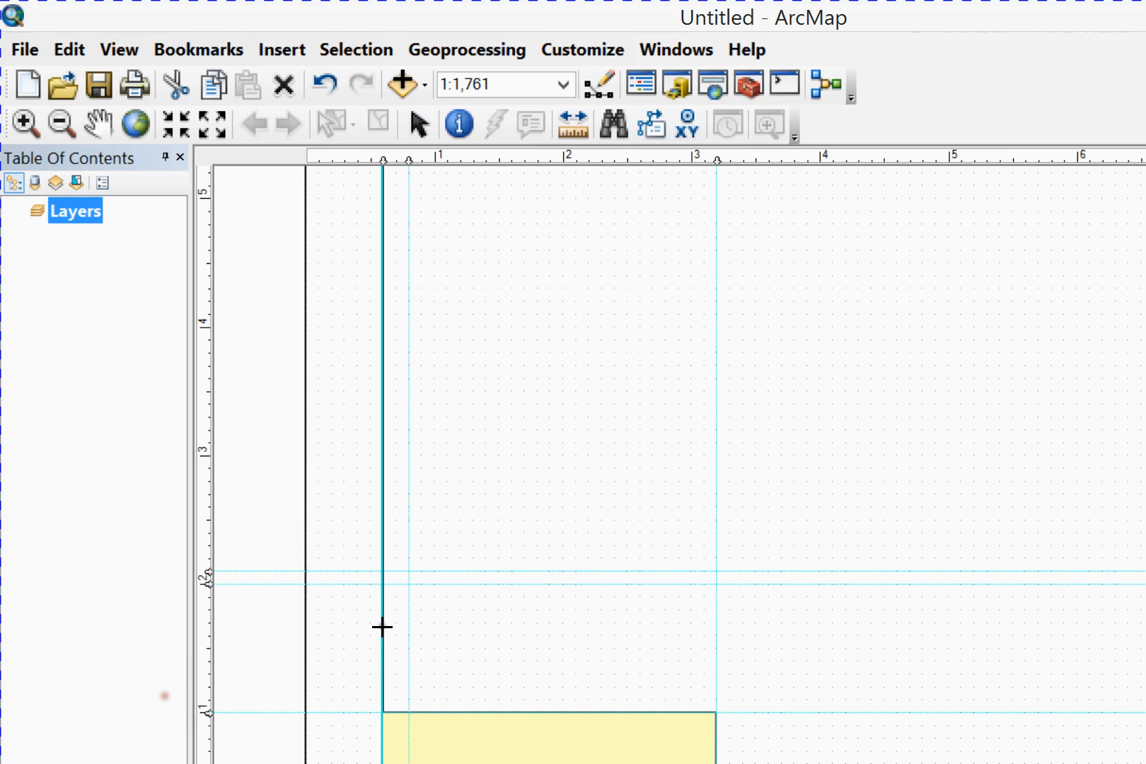
mouse_move(538, 534)
left_mouse_down()
mouse_move(881, 645)
mouse_move(903, 611)
left_mouse_up()
left_click(165, 697)
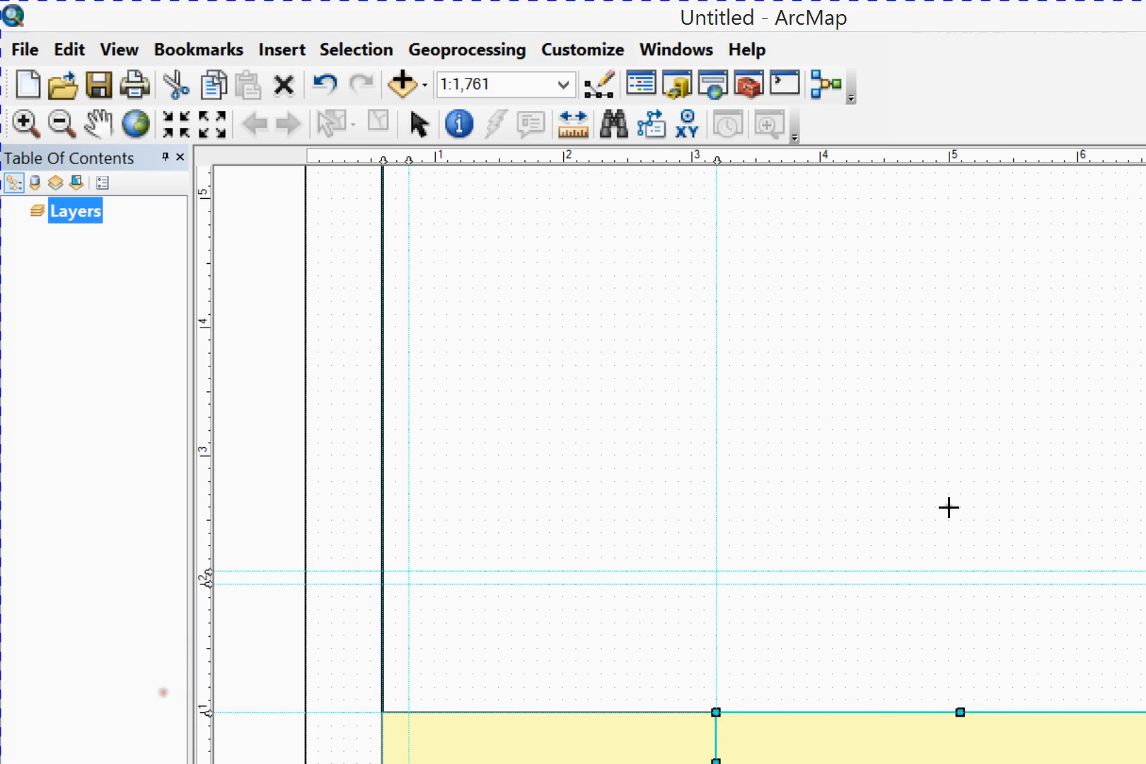
left_click(1013, 608)
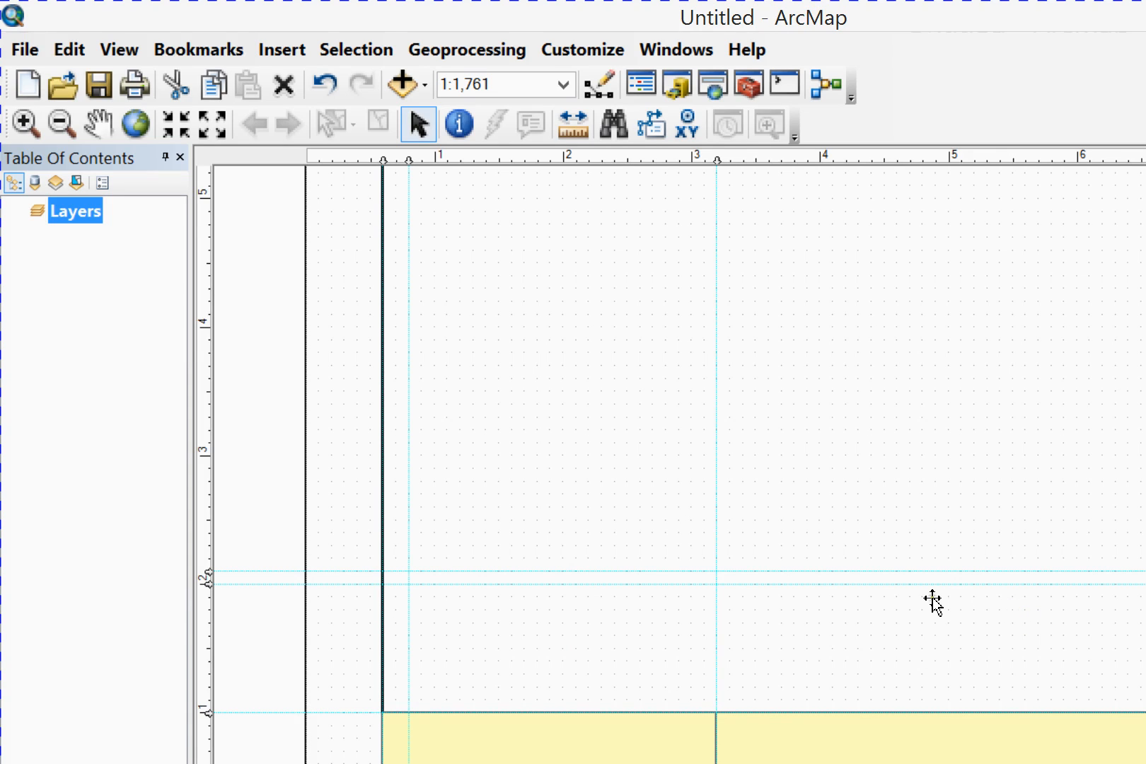
Select the new title block rectangles together and set their common fill color to No Color
left_click(439, 563)
key("ctrl+a")
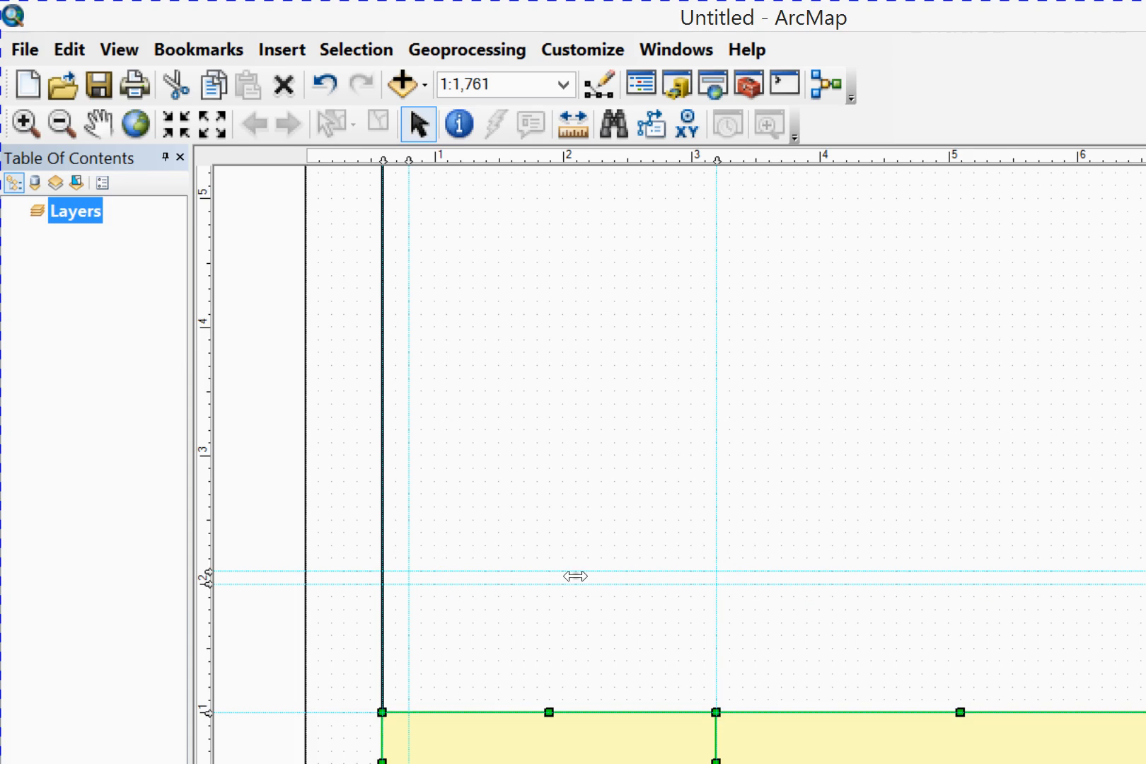
left_click(677, 475)
left_click(491, 557)
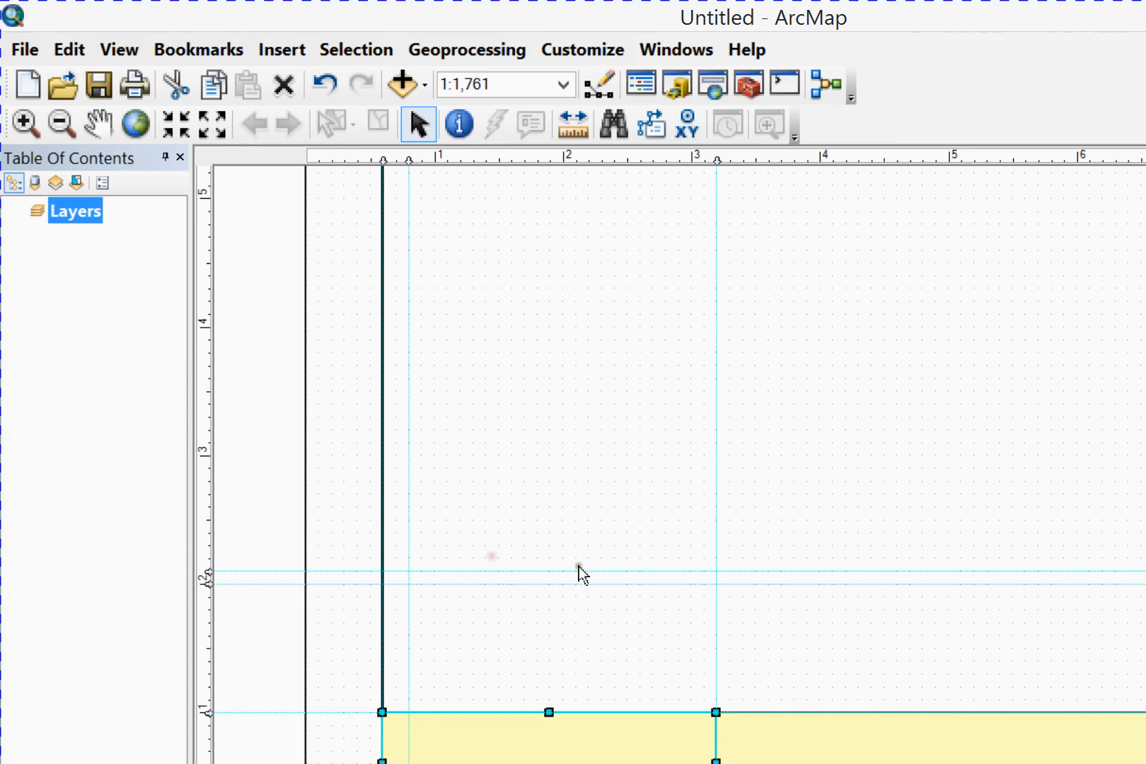
left_click(635, 572, "shift")
left_click(984, 566, "shift")
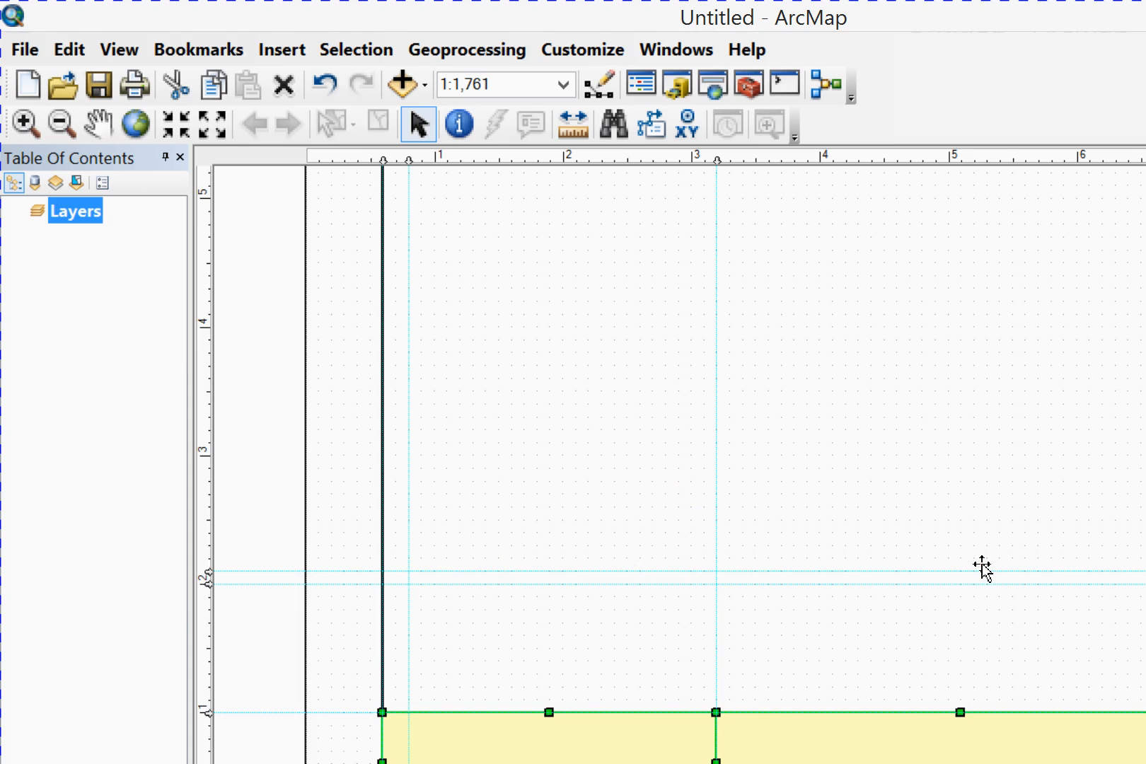
double_click(985, 560)
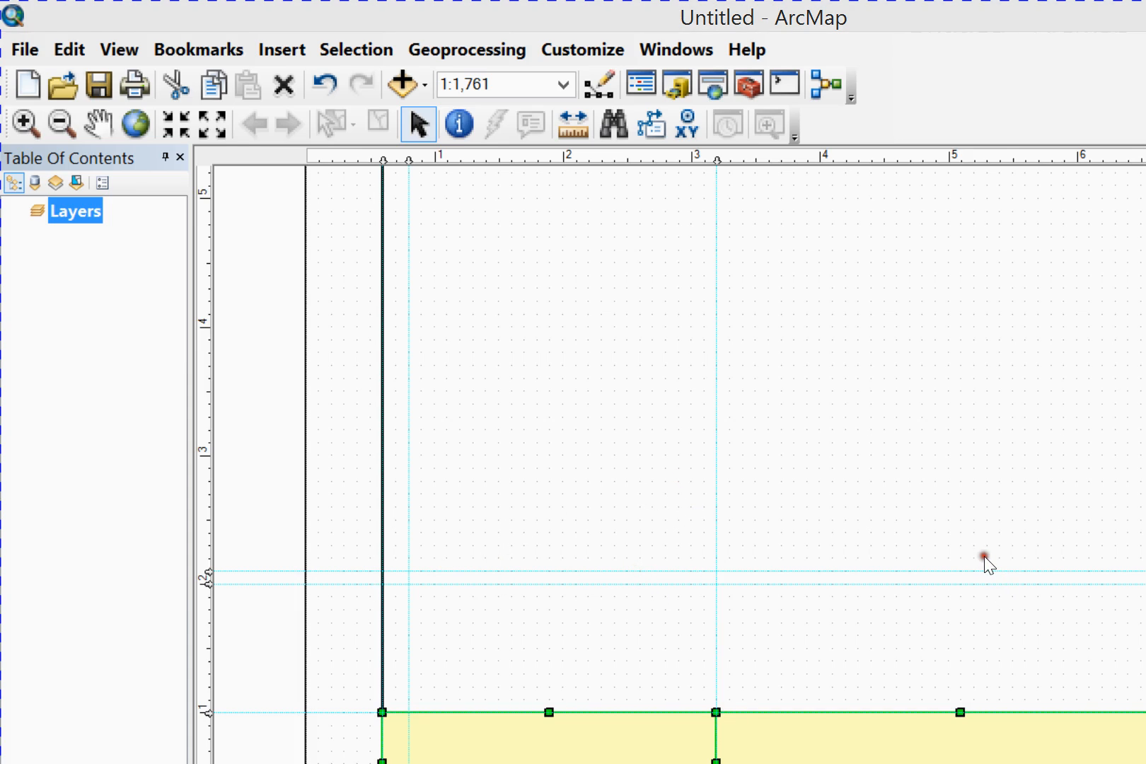
left_click(510, 283)
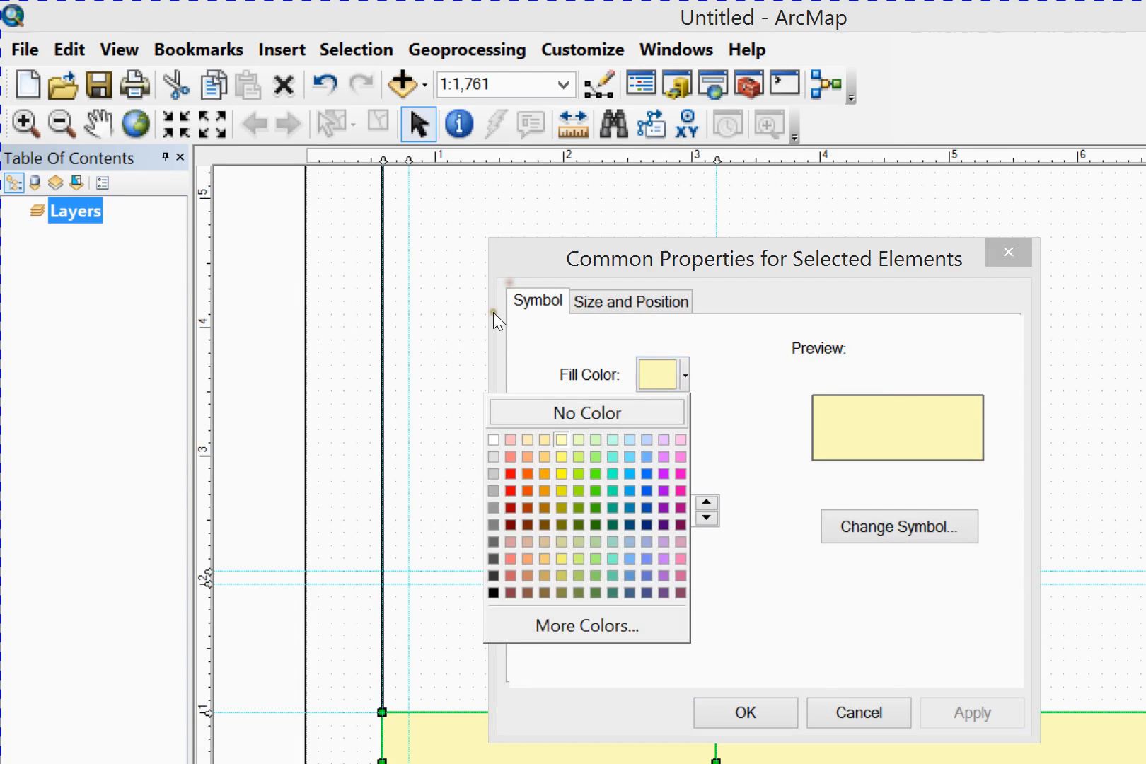
left_click(399, 310)
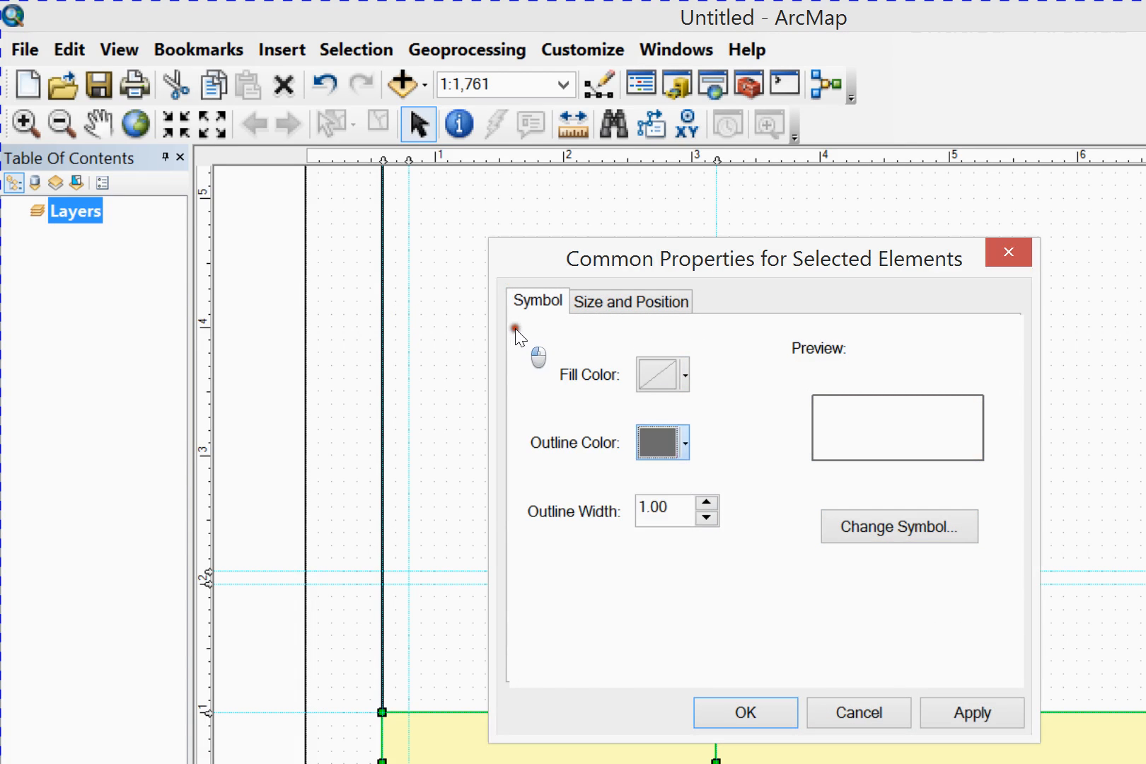
Give the selected title block rectangles a black outline with a width of 1.5, apply the properties and deselect them
left_click(515, 328)
left_click(366, 494)
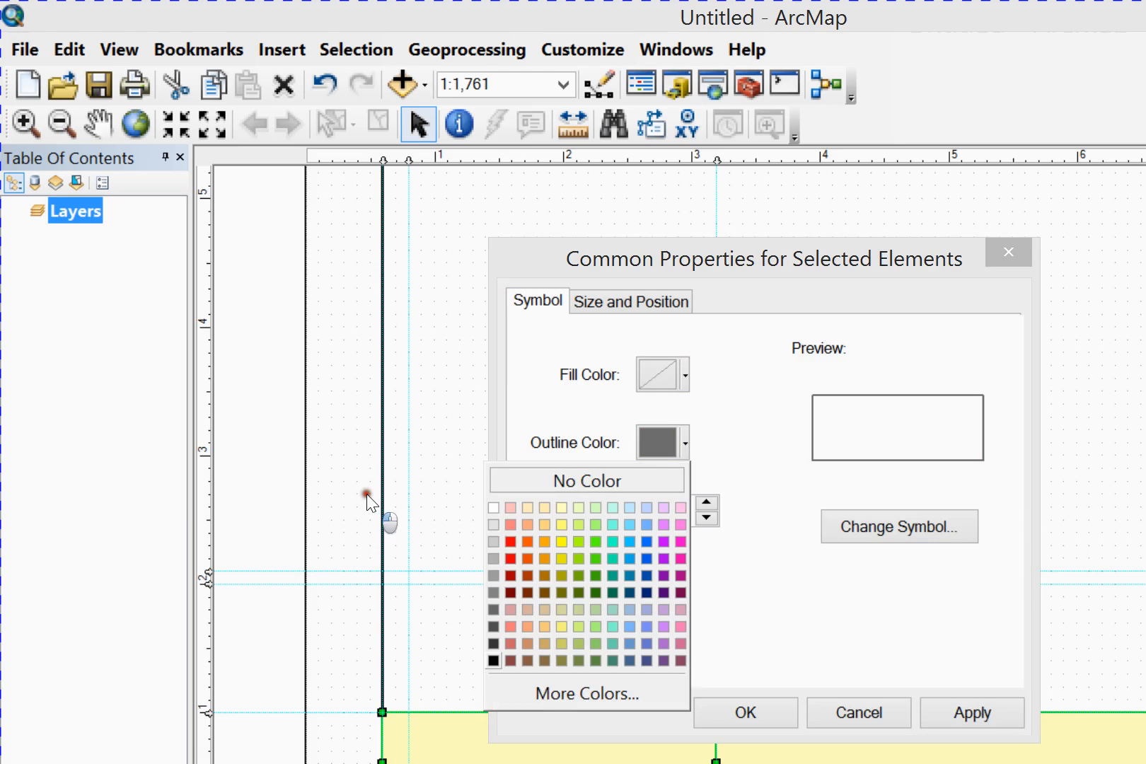
left_click_drag(501, 381, 439, 382)
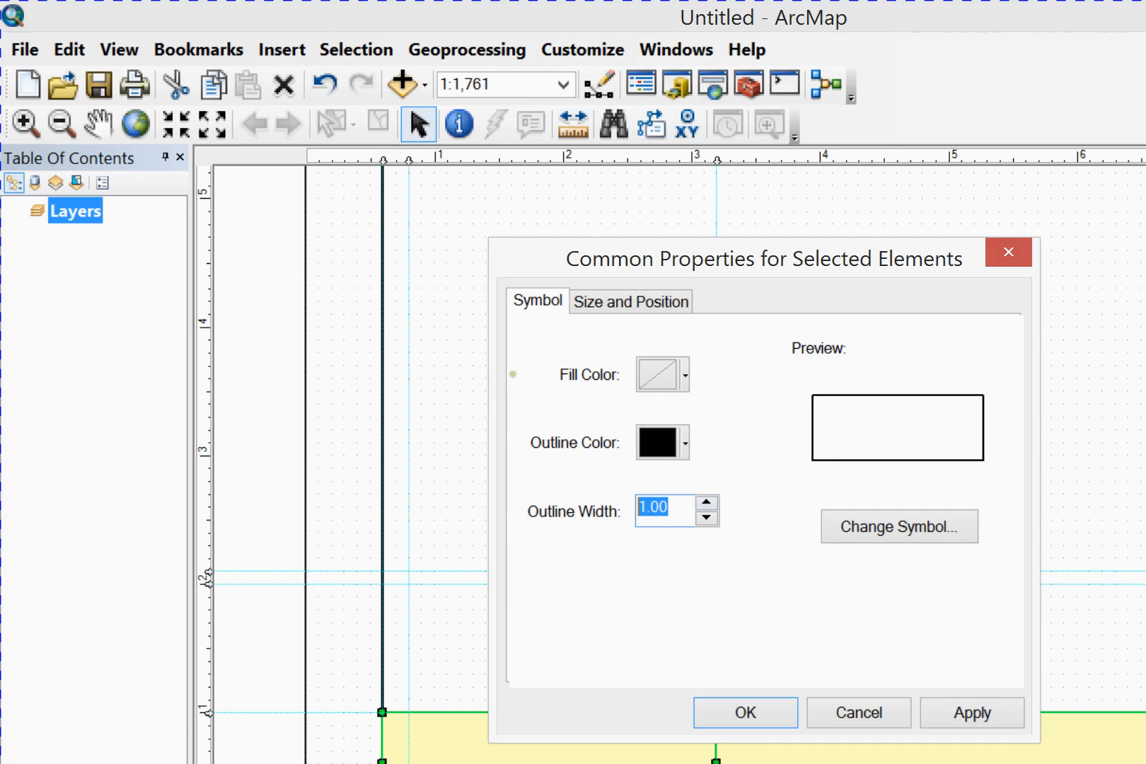
type("1.5")
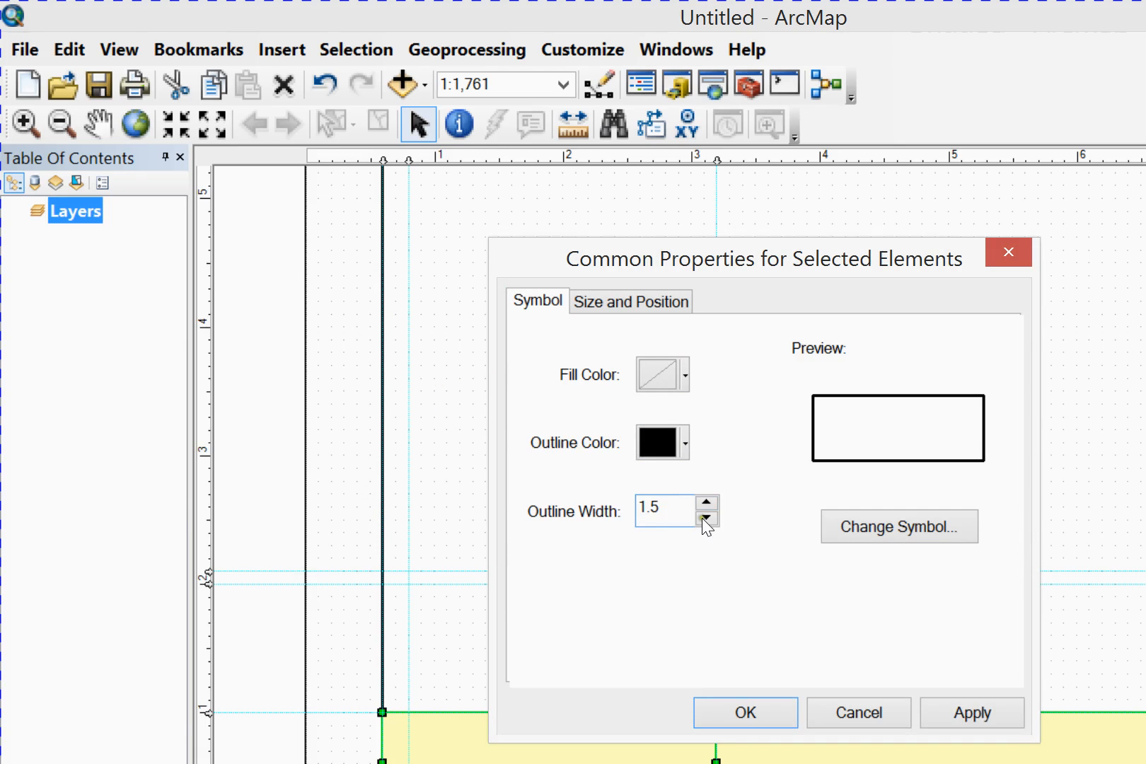
key("Return")
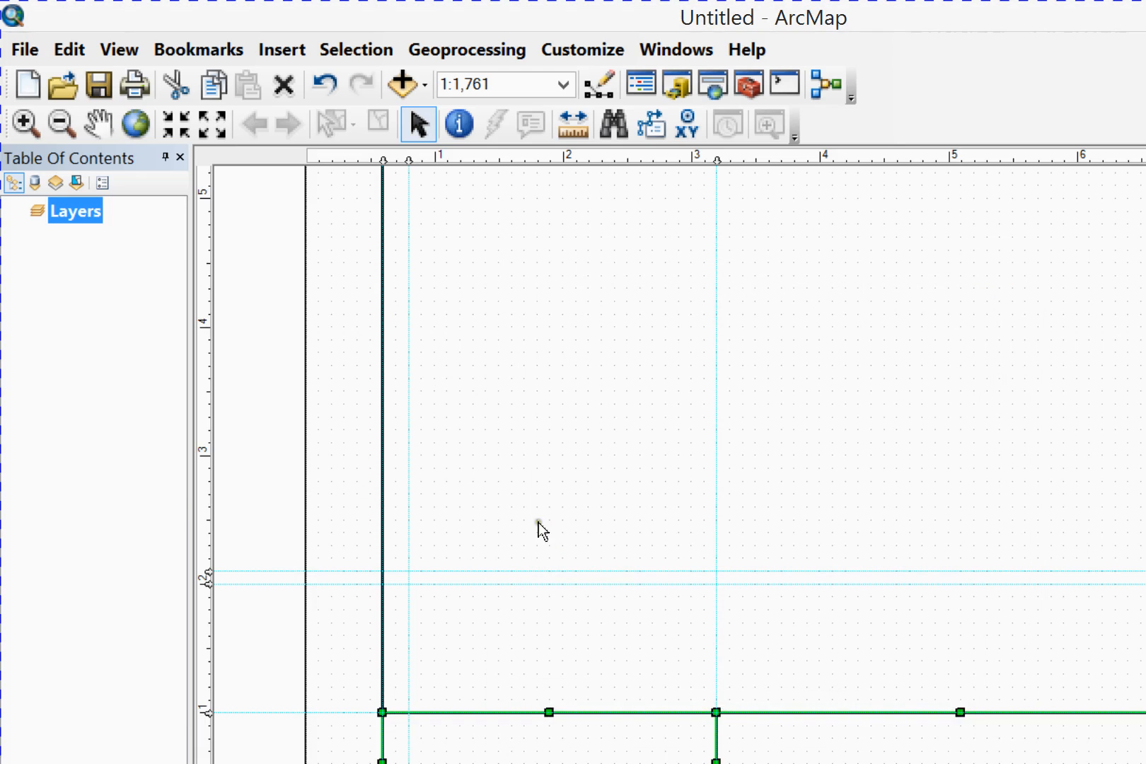
left_click(574, 499)
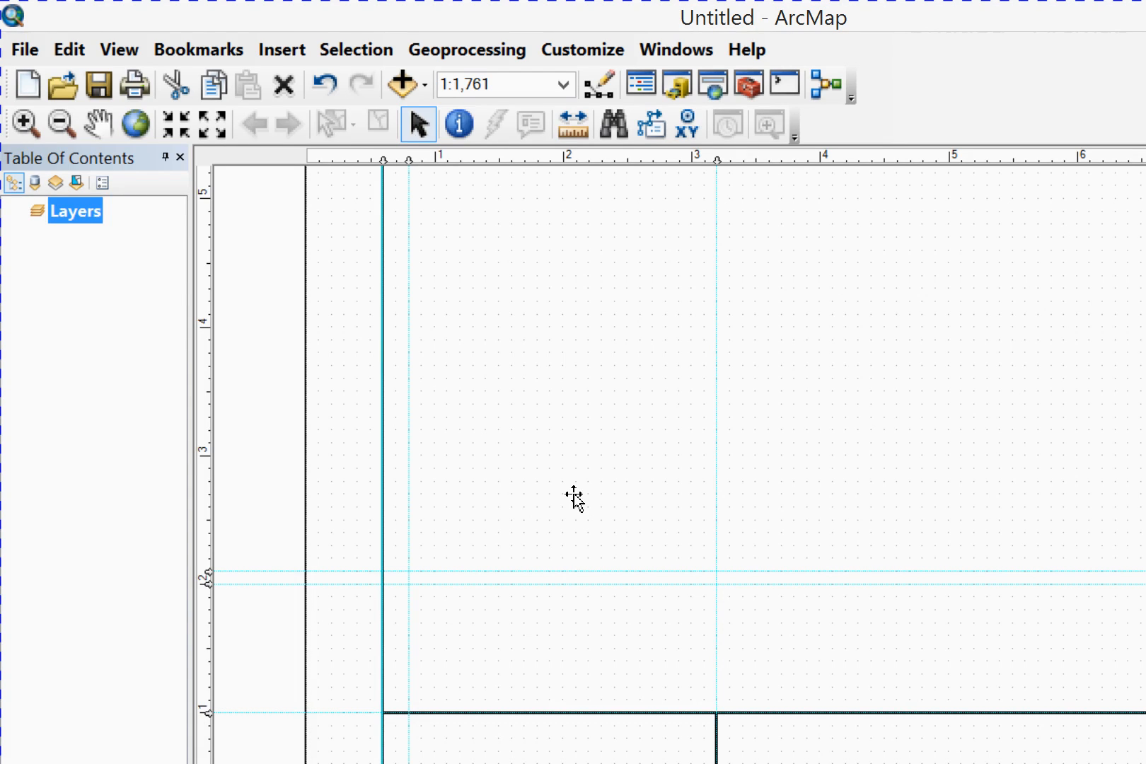
Draw a rectangle across the border's full width between the 1.0 and 2.1 in guides and set its fill to light gray
left_click(168, 701)
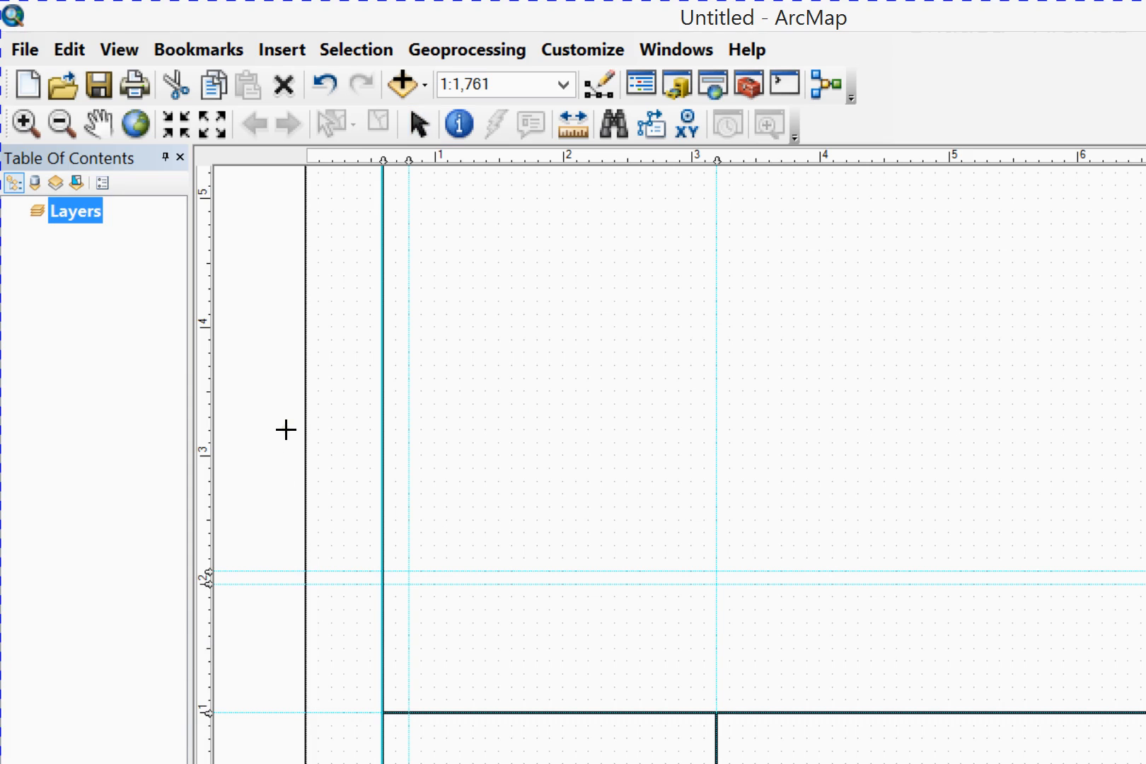
left_click_drag(1024, 550, 1021, 535)
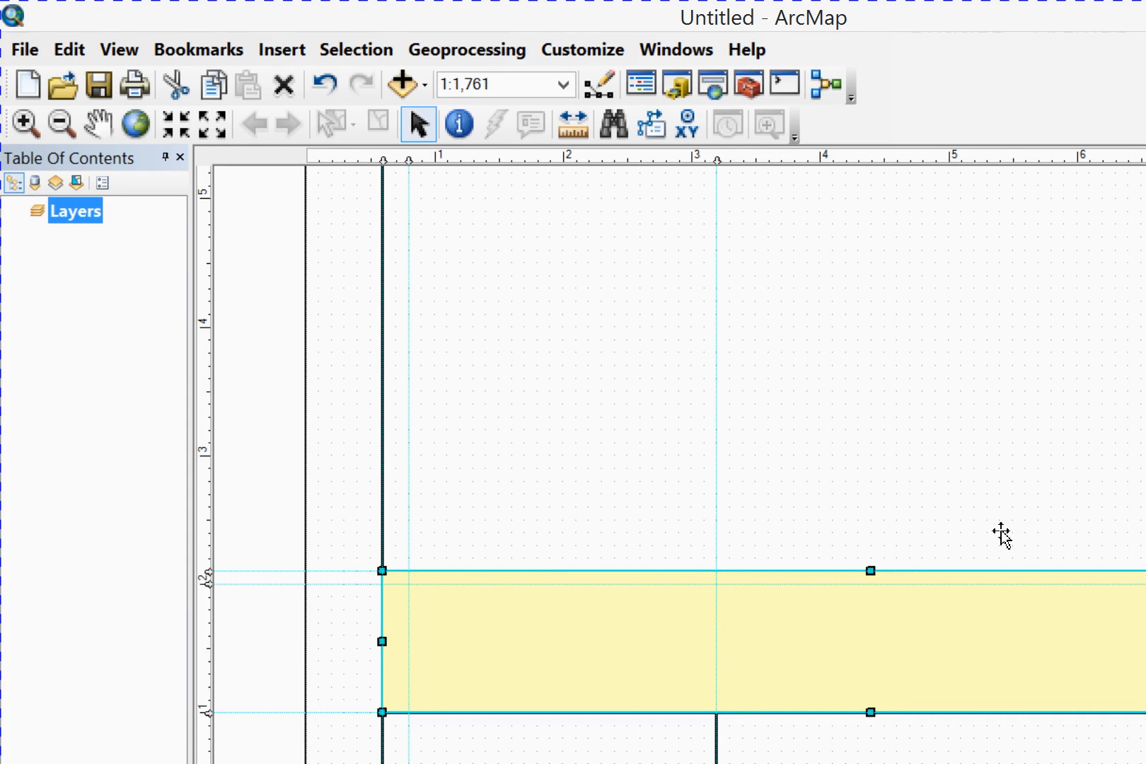
right_click(734, 481)
left_click(661, 393)
key("Tab")
right_click(644, 469)
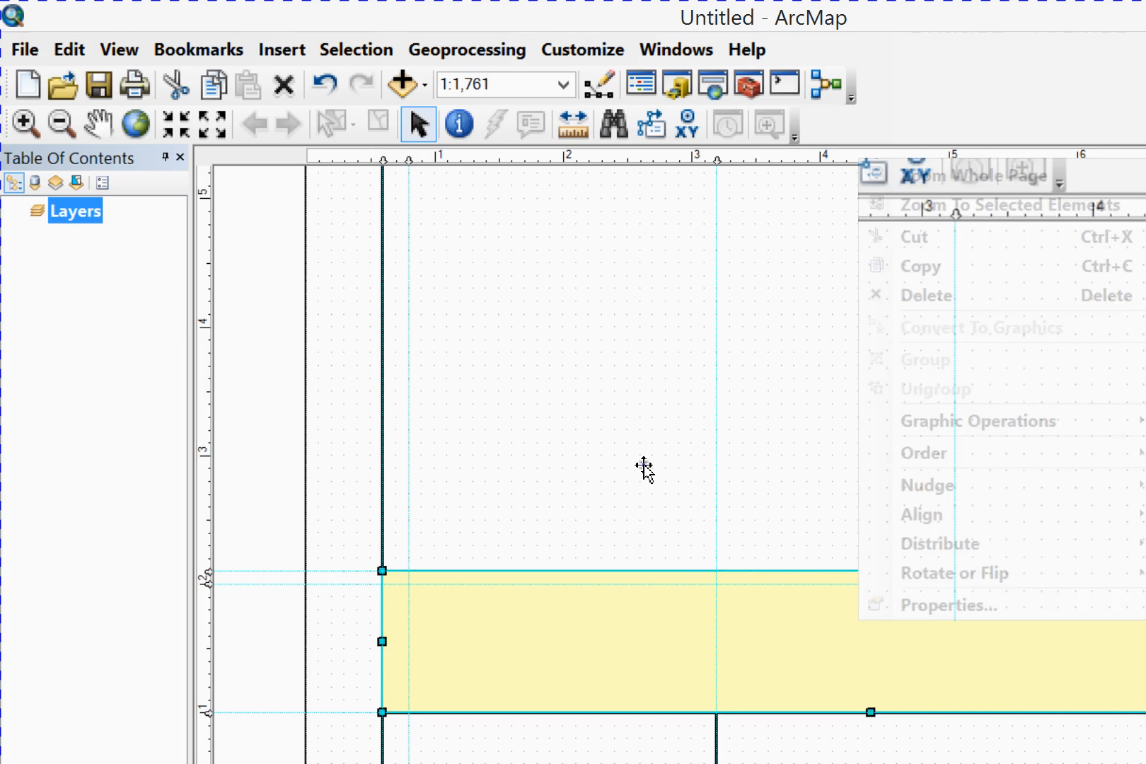
left_click(691, 449)
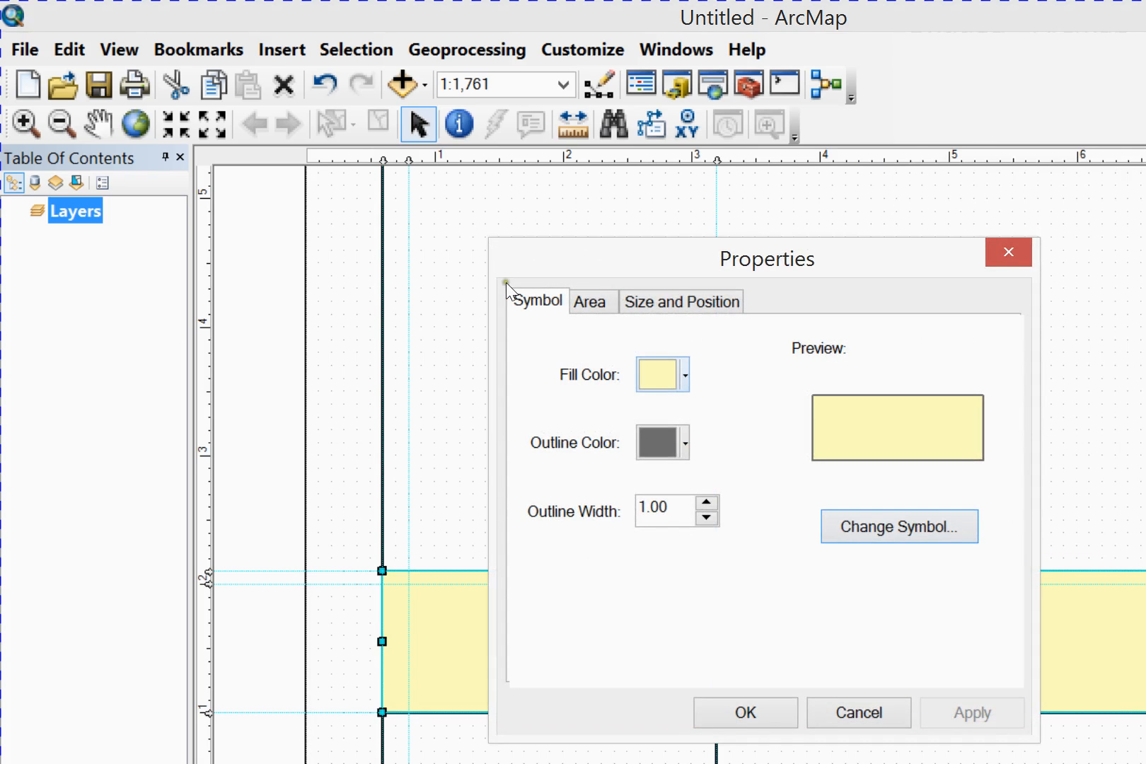
left_click(684, 374)
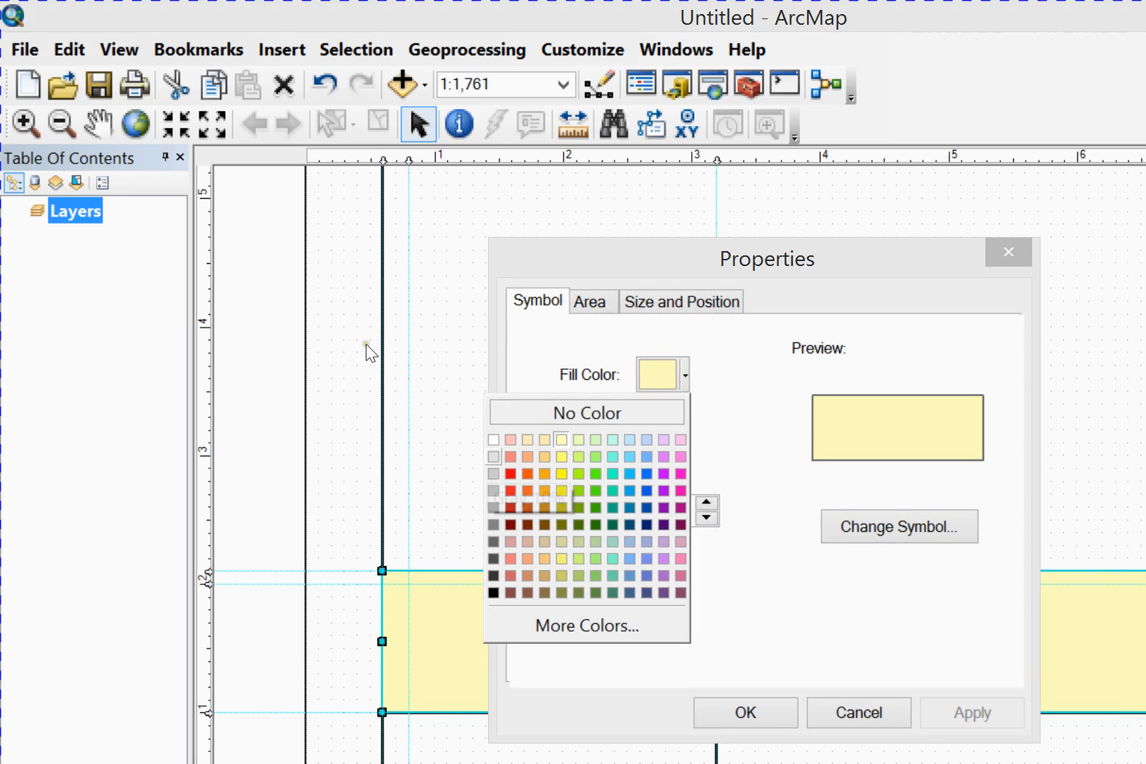
left_click(493, 456)
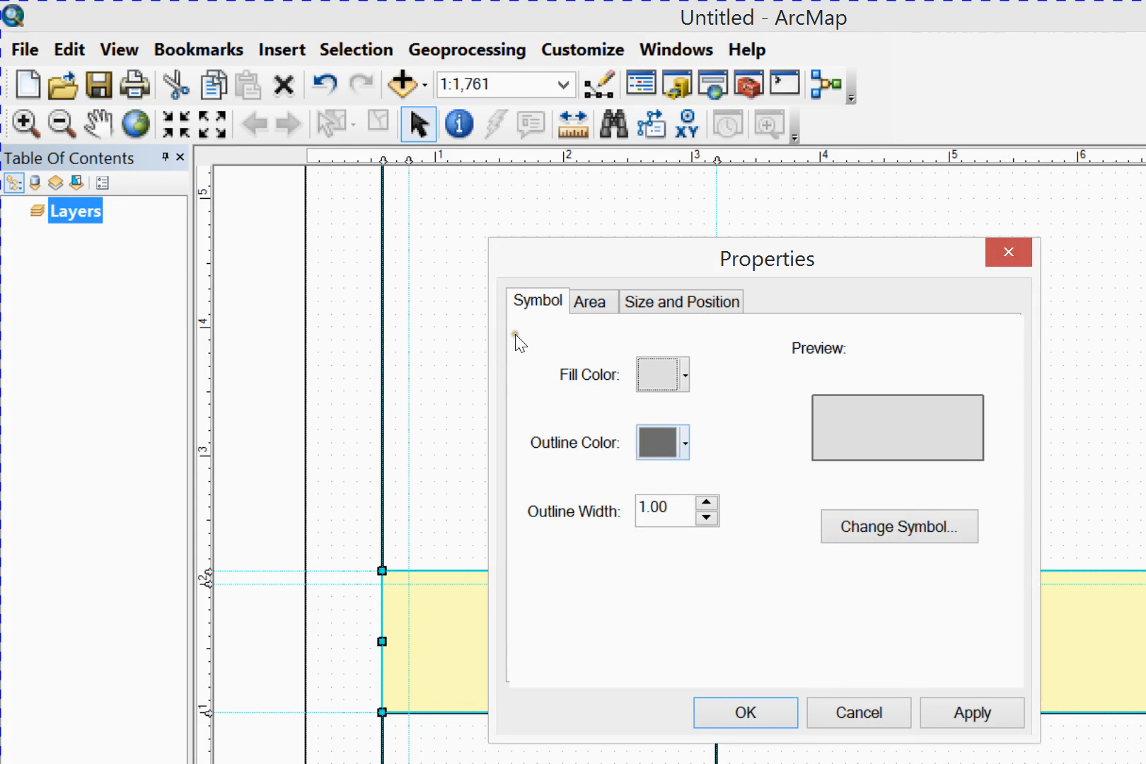
Give the gray rectangle a black outline with a width of 1.50 and apply the properties
left_click(684, 443)
left_click(506, 652)
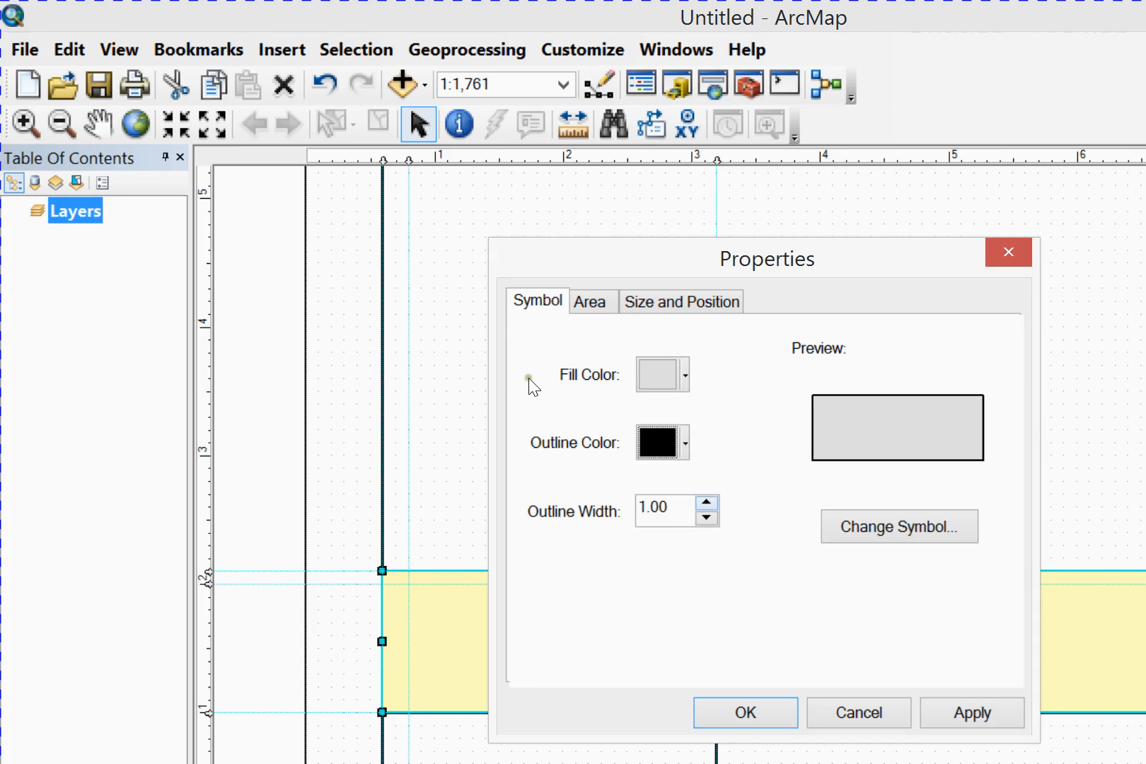
left_click_drag(660, 509, 600, 508)
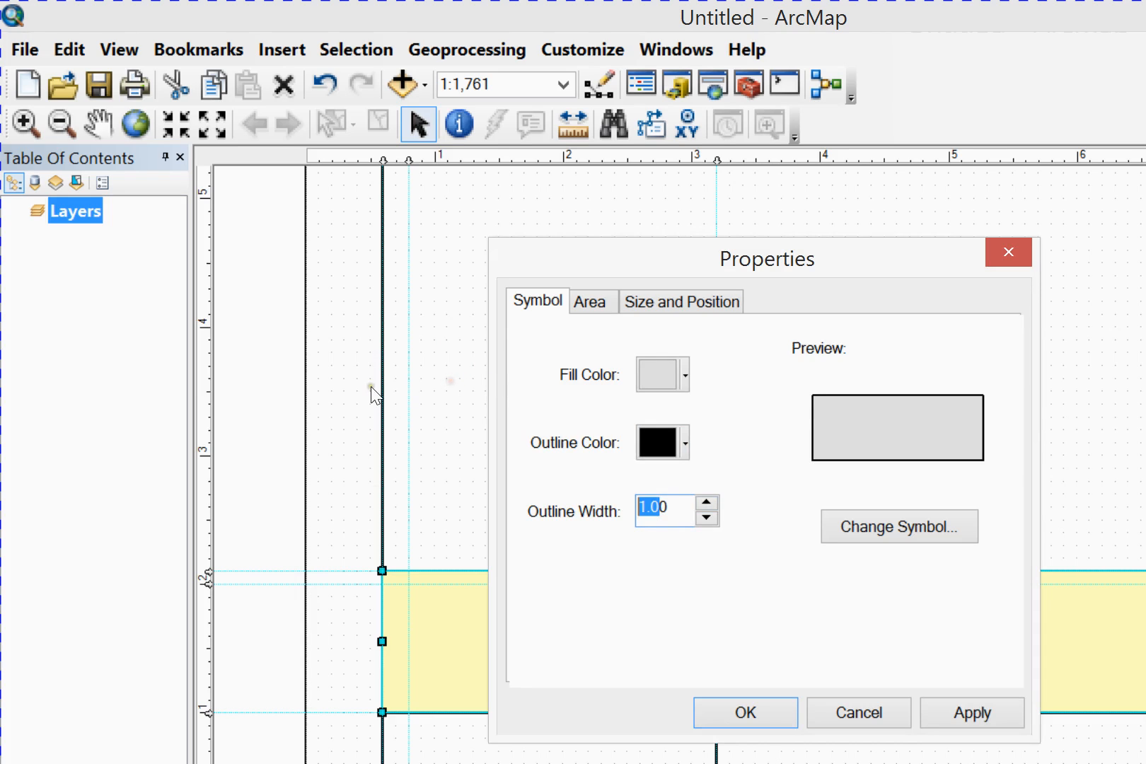
type("1.5")
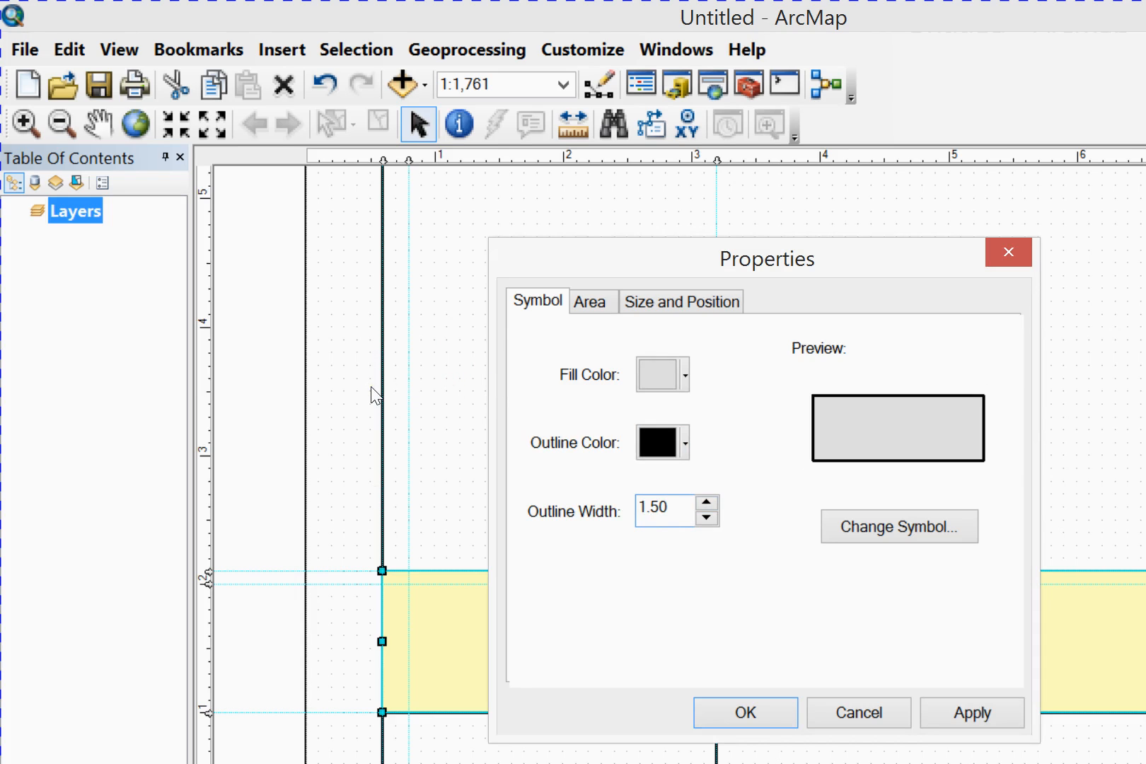
left_click(714, 532)
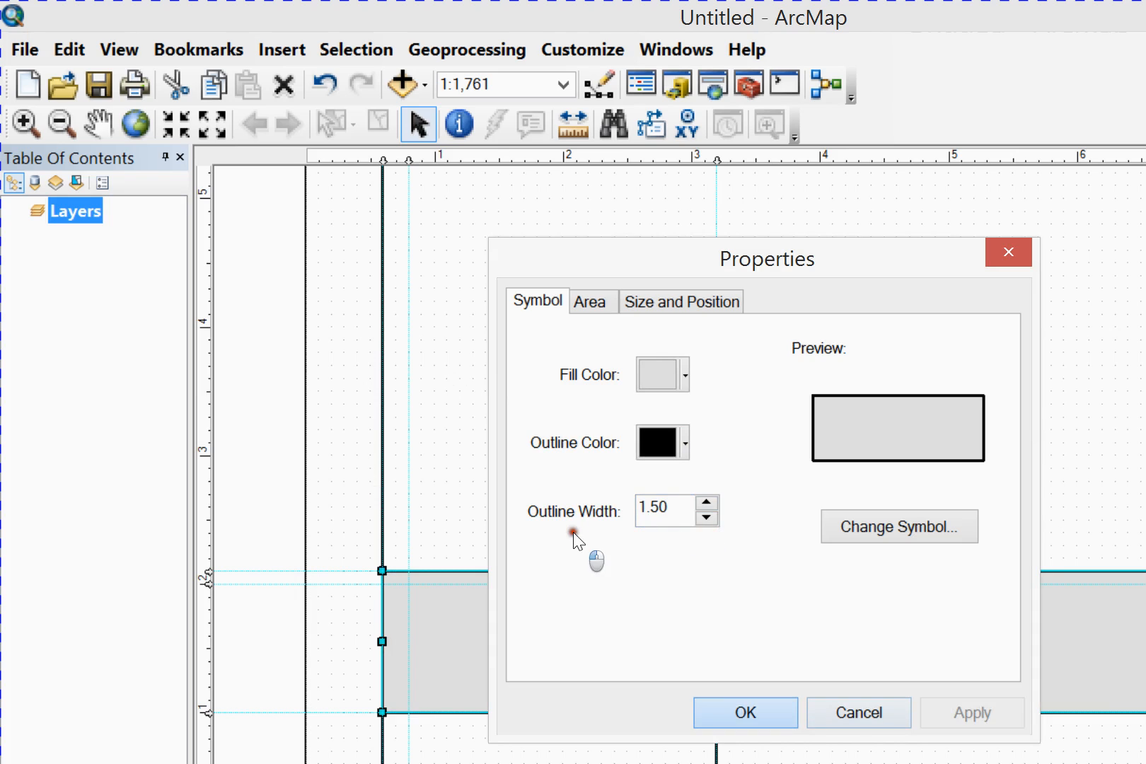
key("Return")
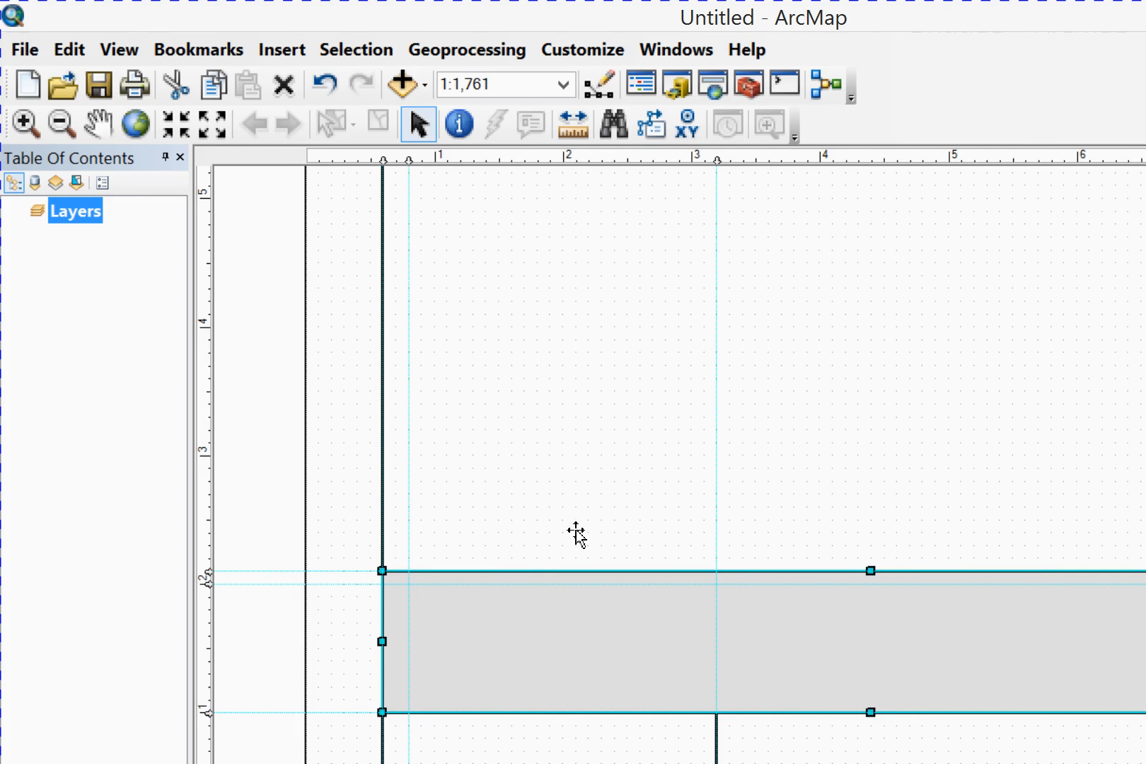
Draw a rectangle inside the gray band, starting at the 0.8 in vertical guide between the 1.0 and 2.0 in guides, and choose a white fill
left_click(165, 700)
left_click_drag(306, 437, 1029, 530)
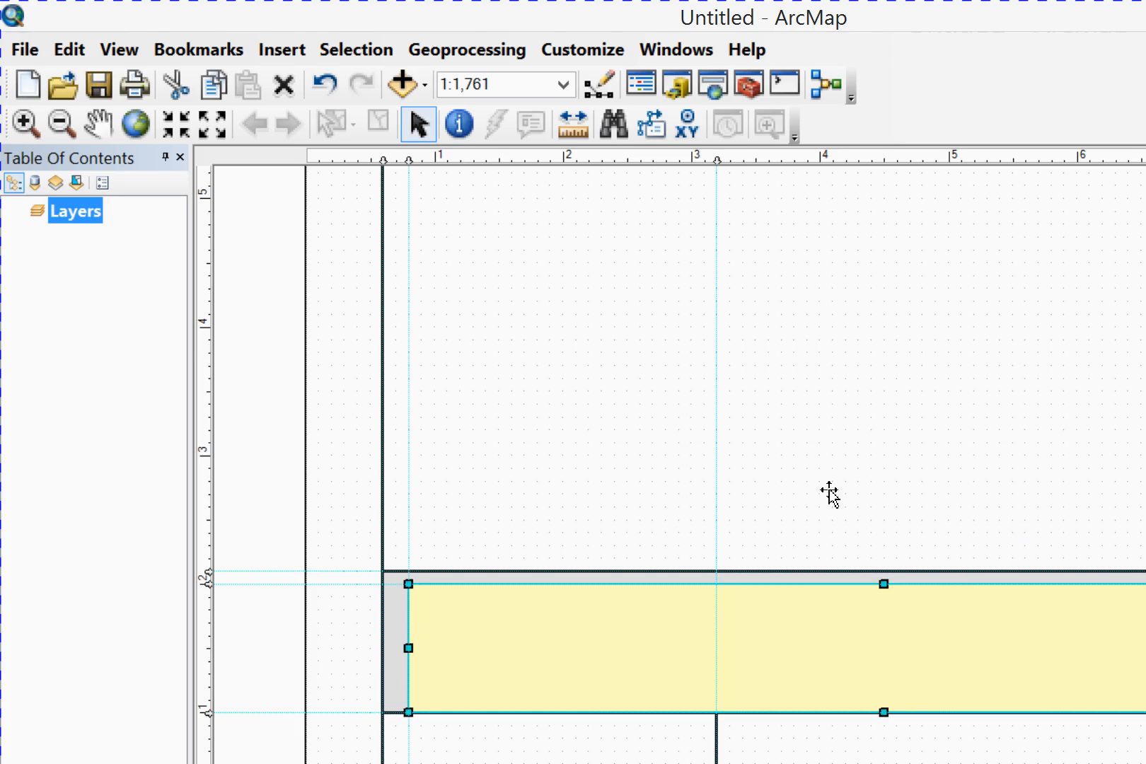
right_click(771, 487)
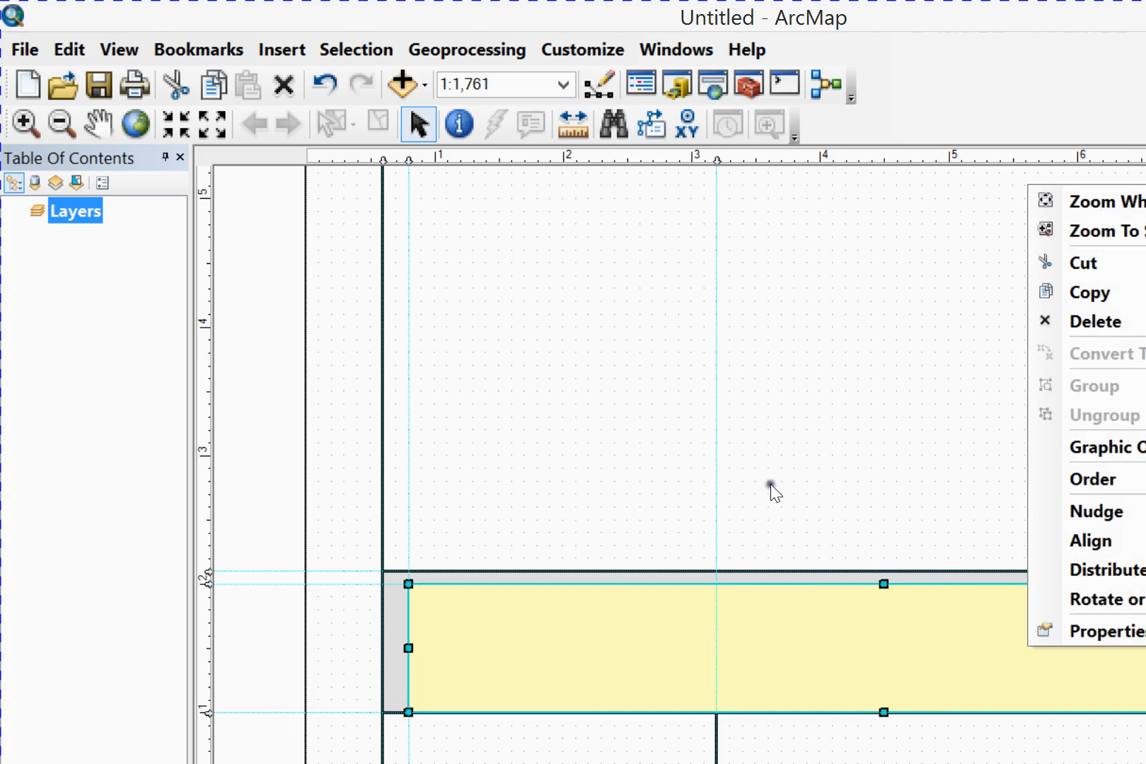
key("Return")
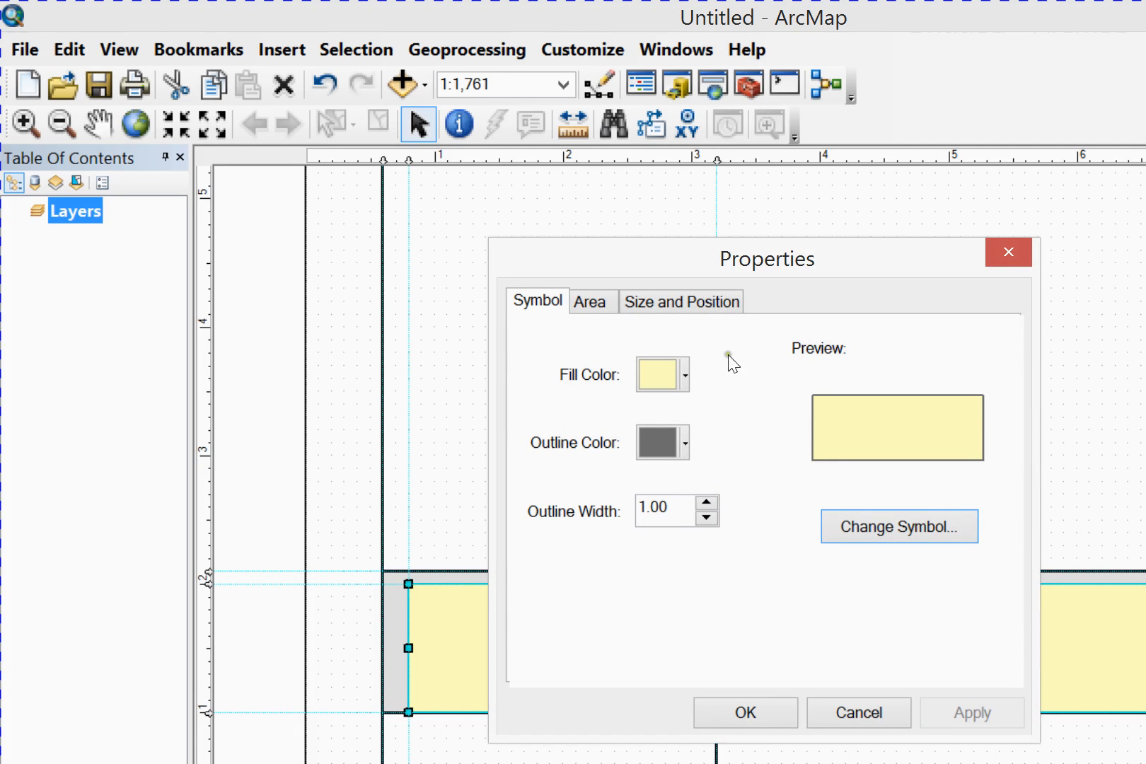
left_click(514, 281)
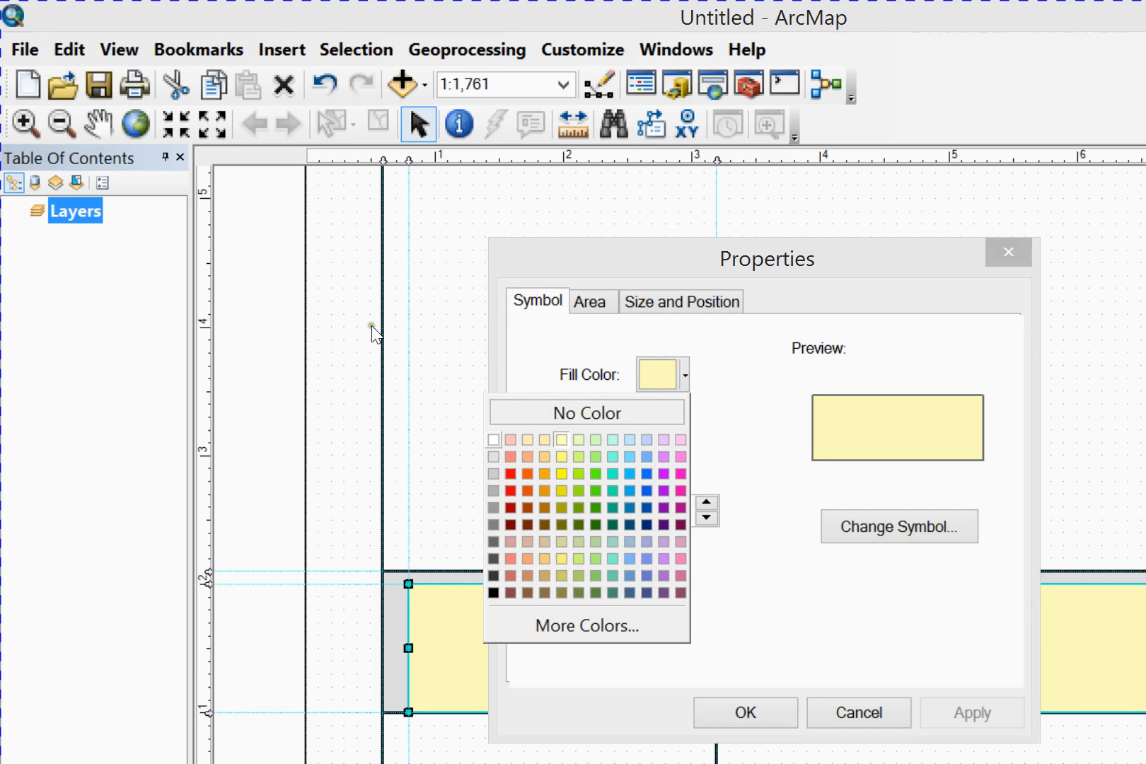
left_click(493, 439)
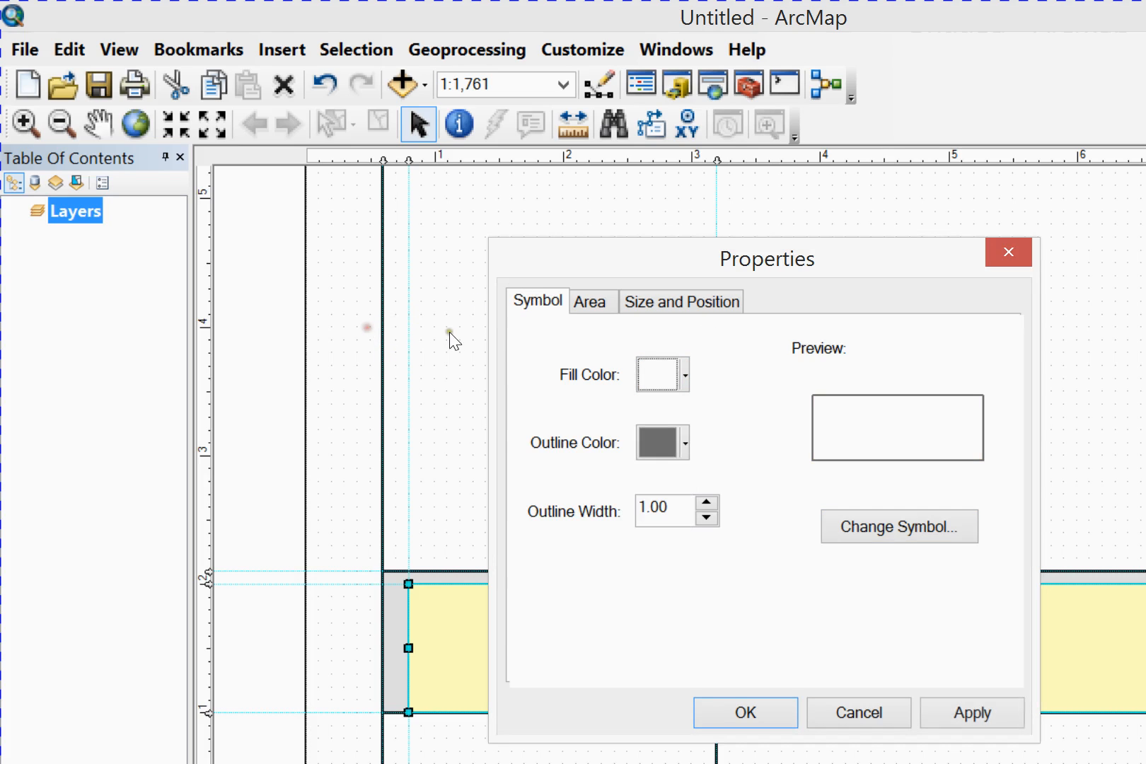
Give the inner white rectangle a black outline with a width of 1.5, apply the properties and deselect it
left_click(509, 330)
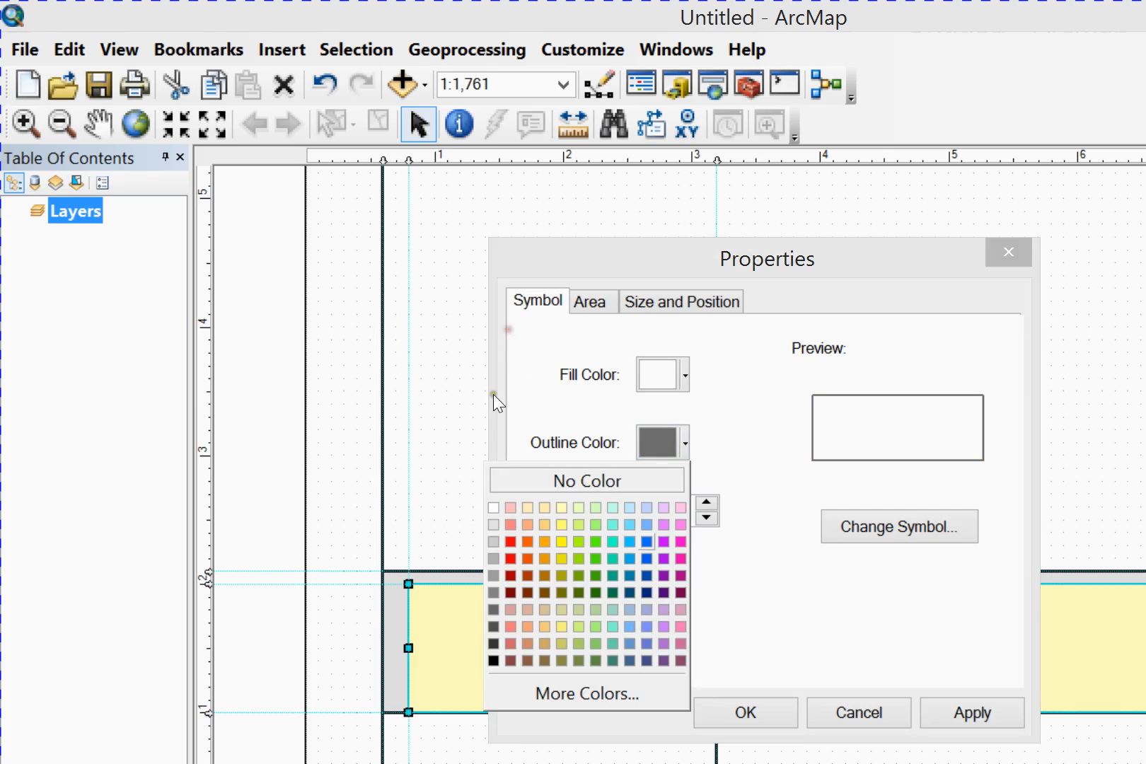
left_click(372, 496)
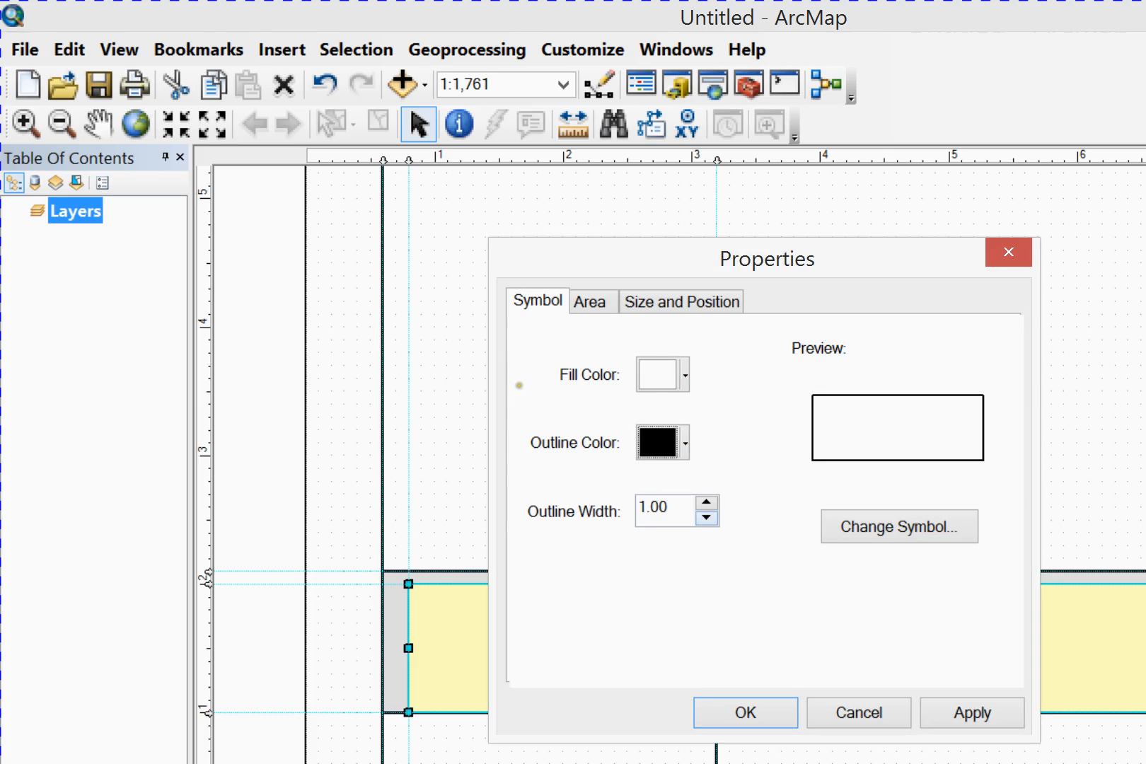
left_click(514, 382)
type("1.5")
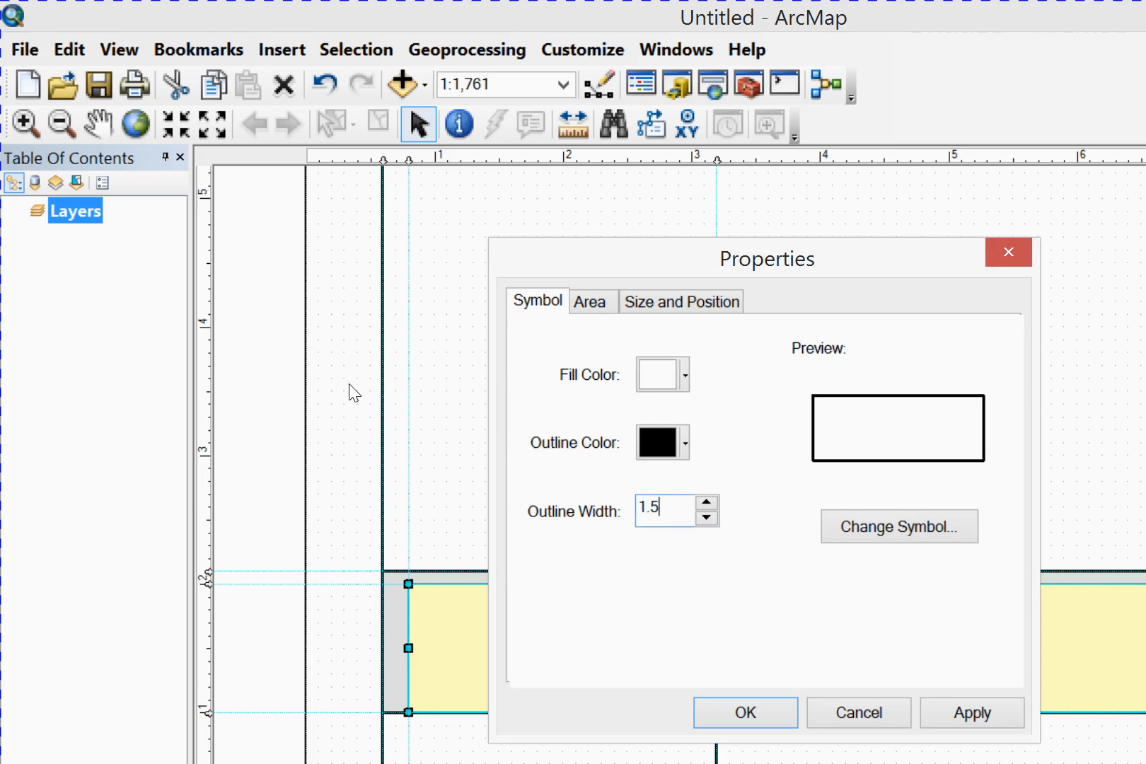
left_click(734, 533)
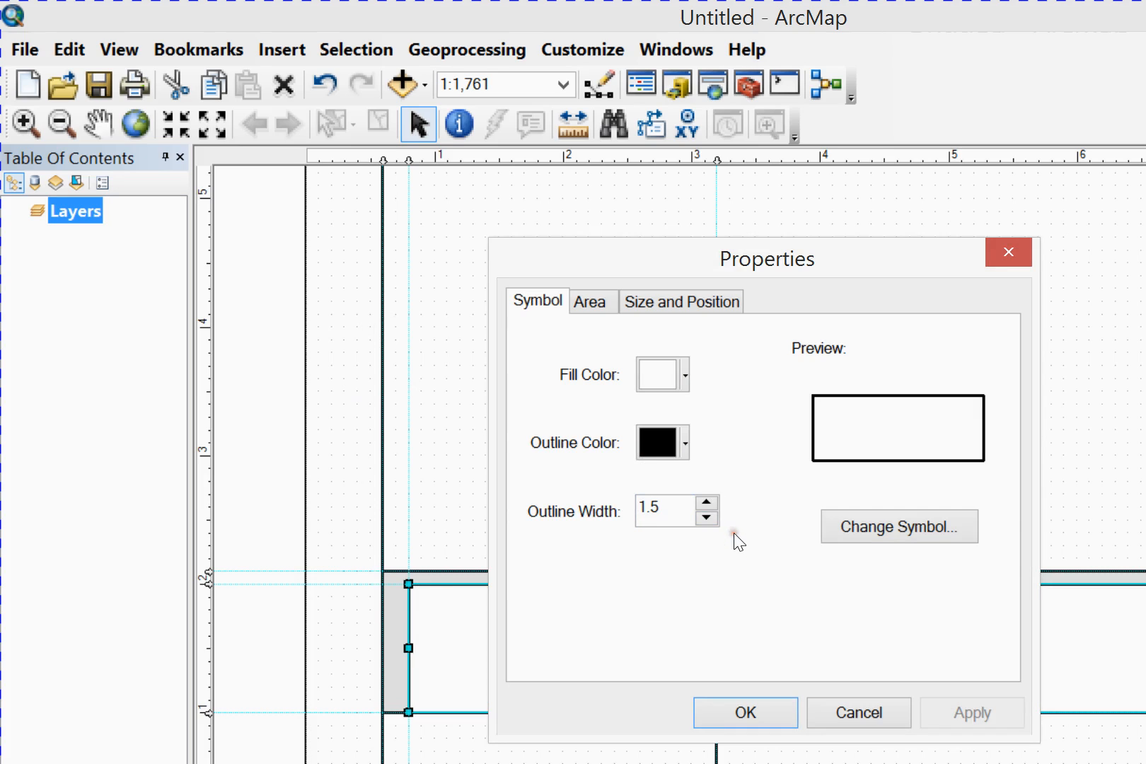
left_click(560, 537)
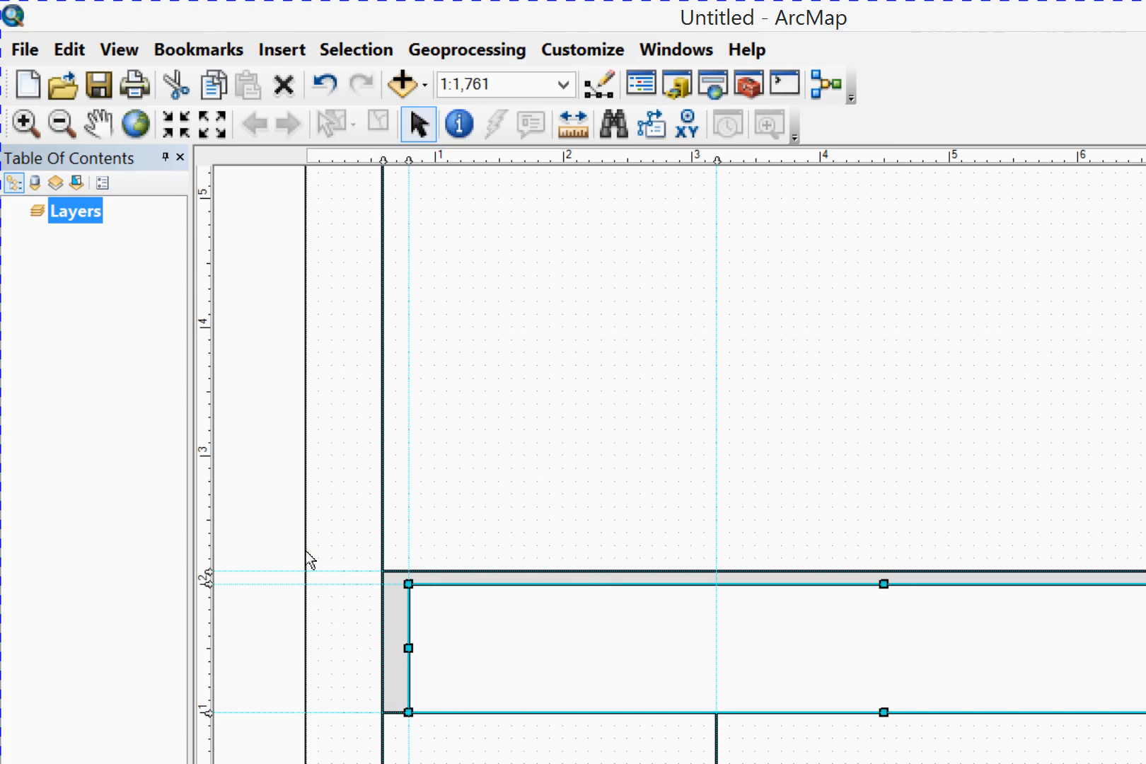
left_click(527, 330)
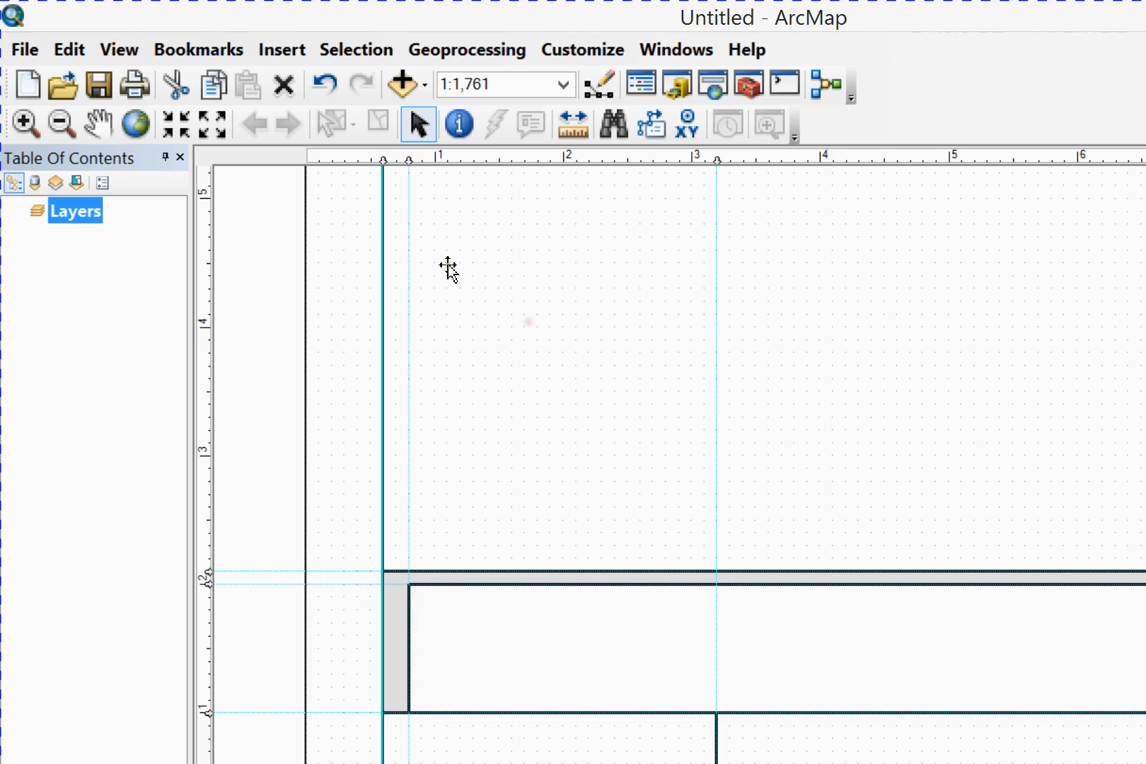
Insert the VALENCIA2 TIF logo picture from the Desktop into the layout
key("alt+i")
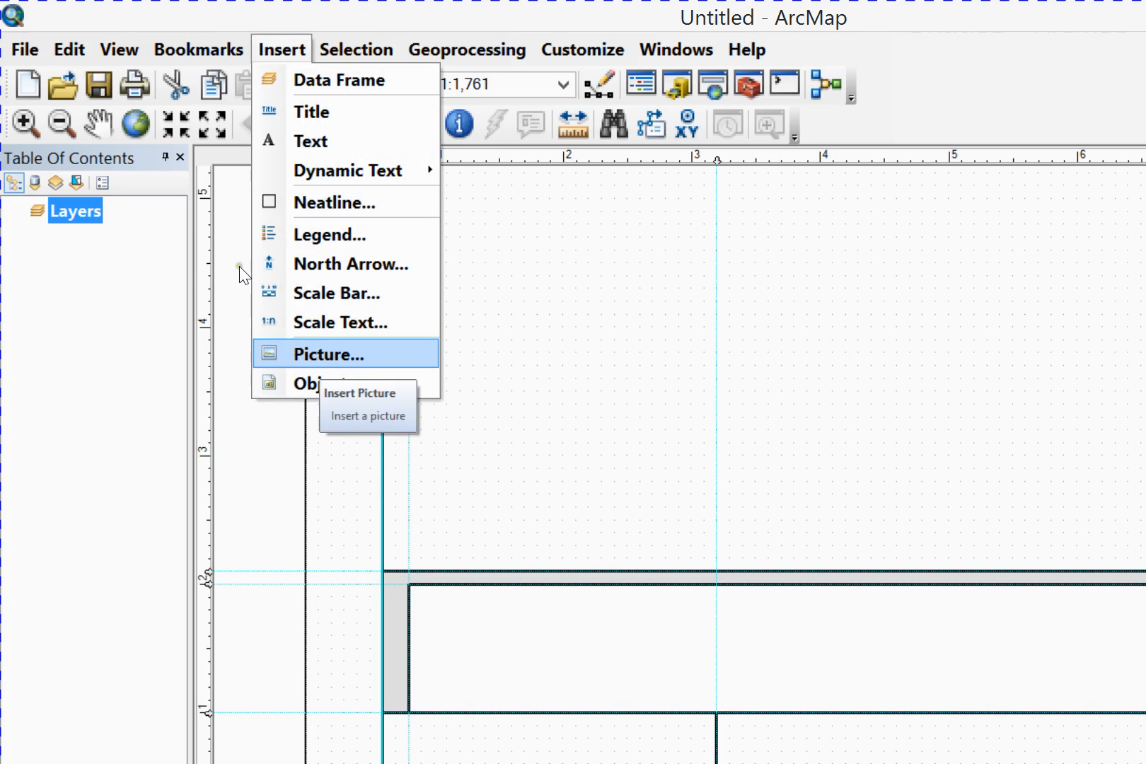
left_click(319, 355)
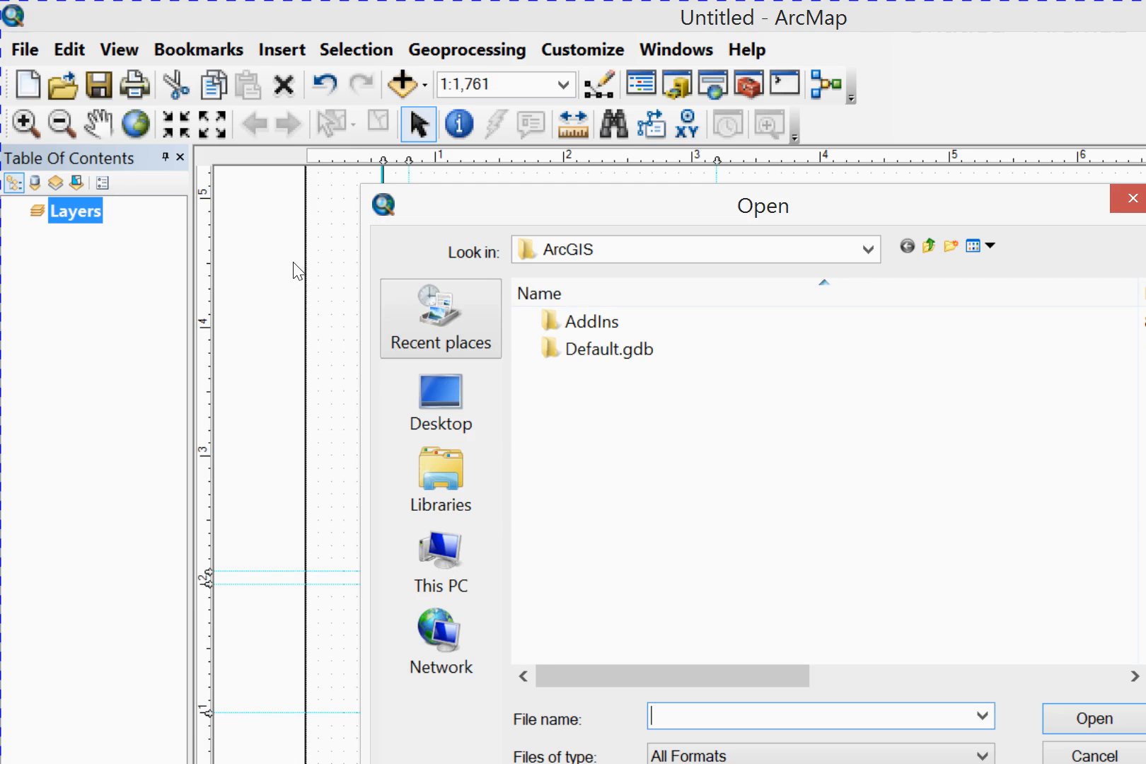
left_click(433, 375)
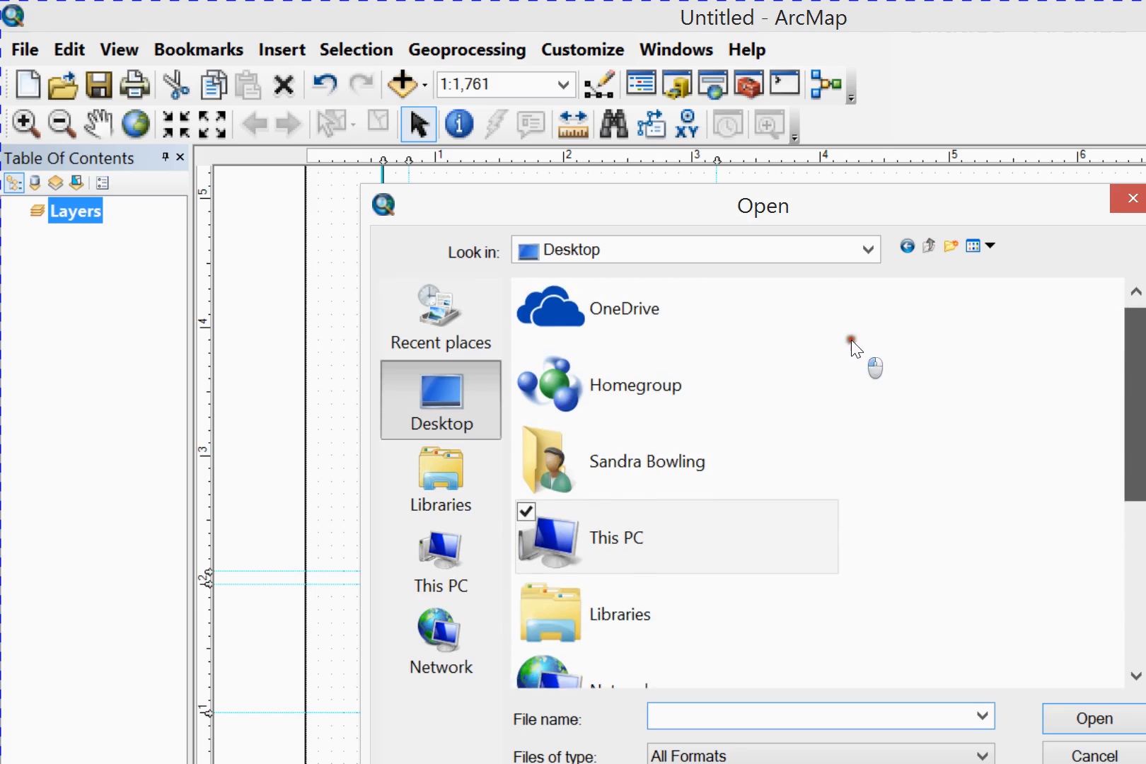
scroll(853, 396, "down", 5)
left_click_drag(1136, 608, 1124, 628)
left_click(574, 651)
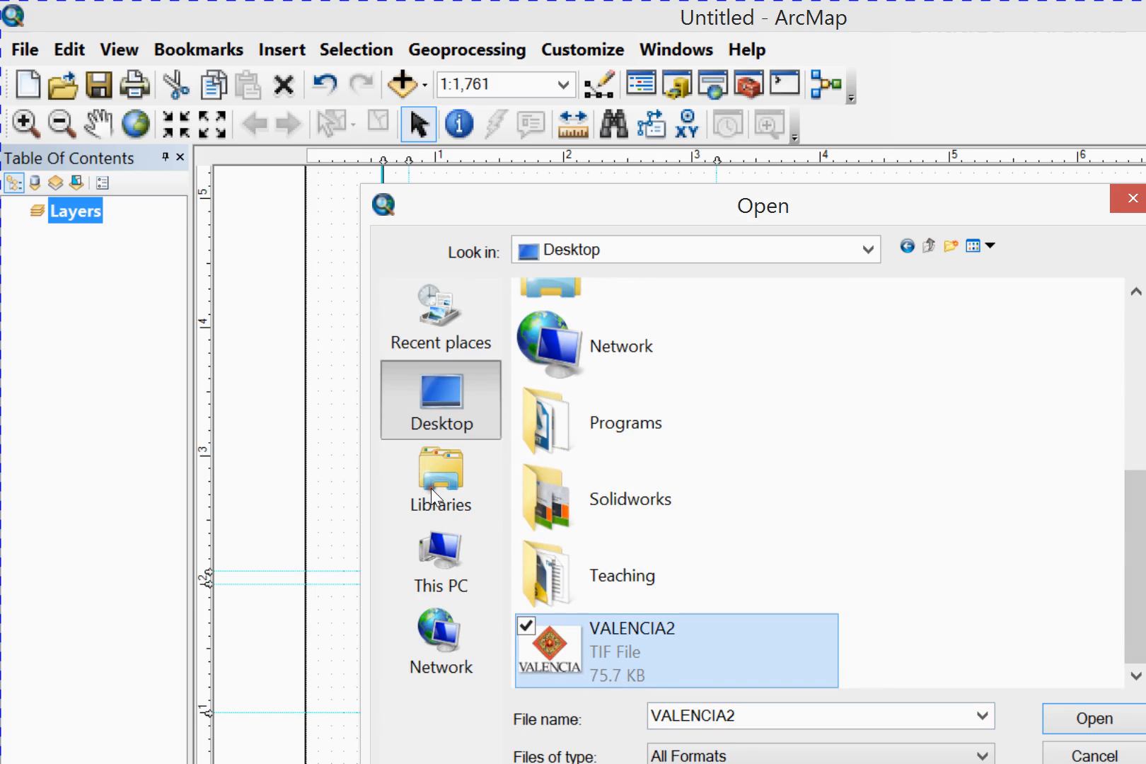
left_click(1089, 718)
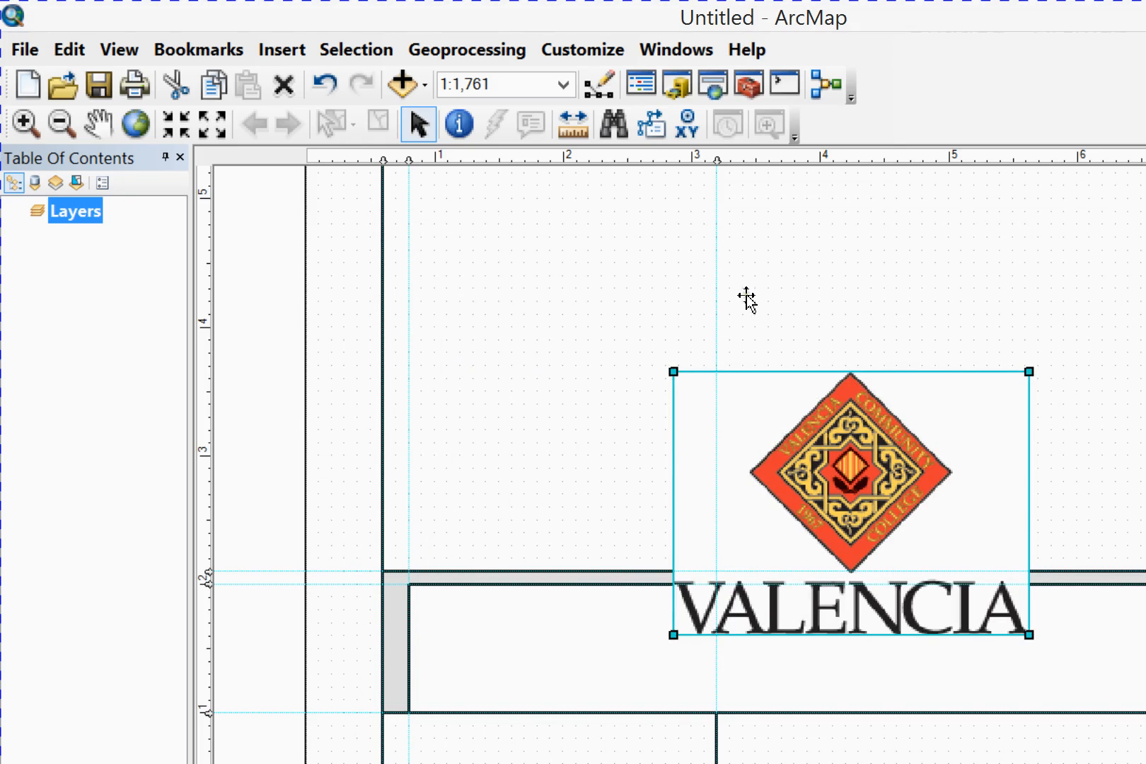
Shrink the logo to about 0.8 in wide and place it below the 1.0 in guide, against the 0.8 in vertical guide
left_click_drag(769, 277, 379, 558)
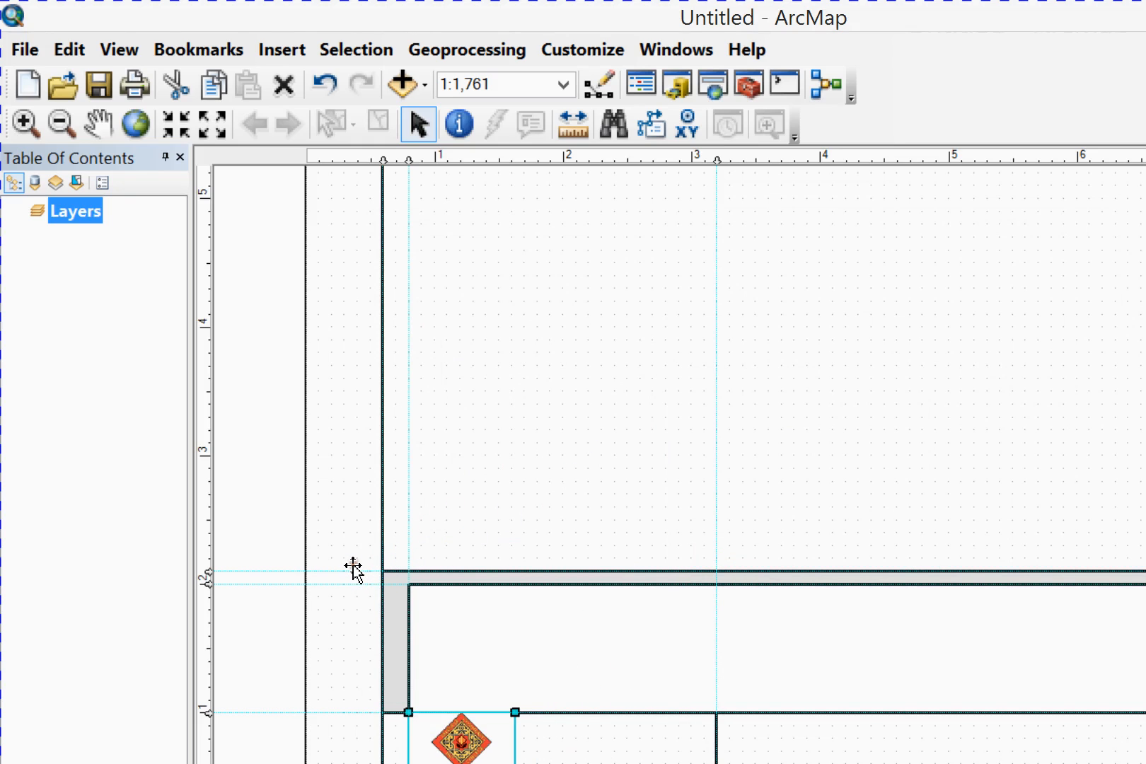
left_click_drag(350, 579, 350, 581)
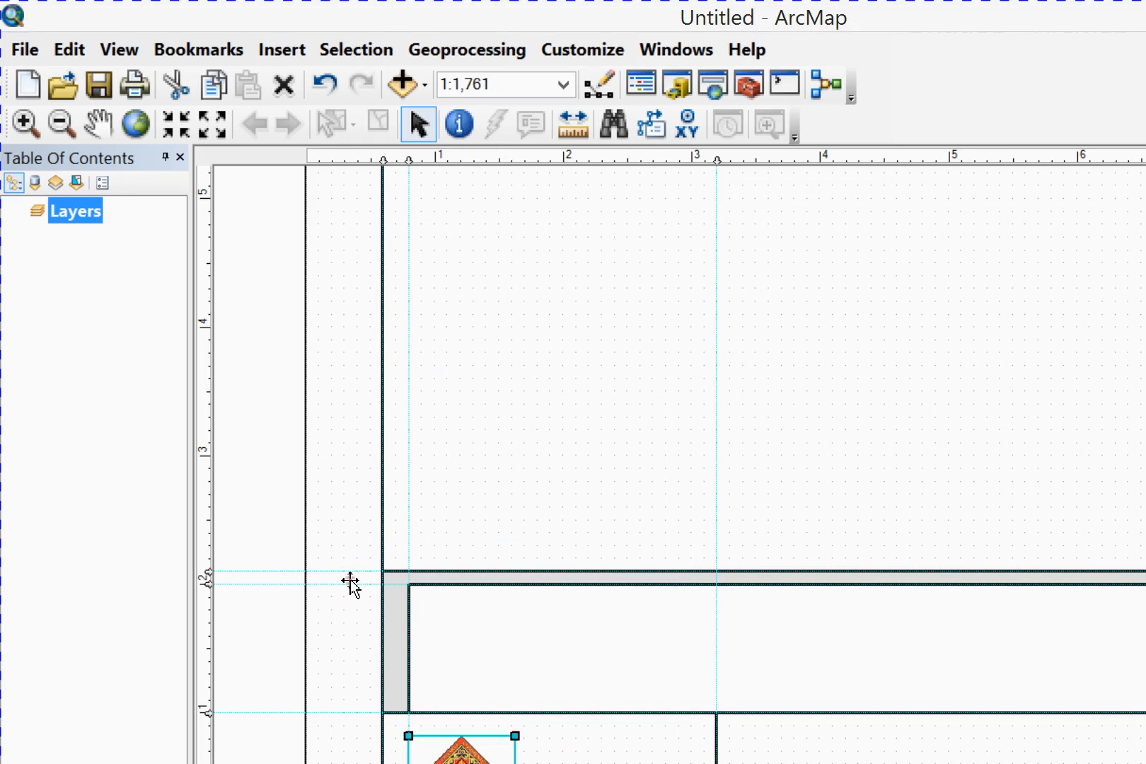
Turn off snapping to guides, then shift the logo slightly upward within its title box and deselect it
right_click(190, 490)
key("Up")
key("Up")
key("Up")
key("Right")
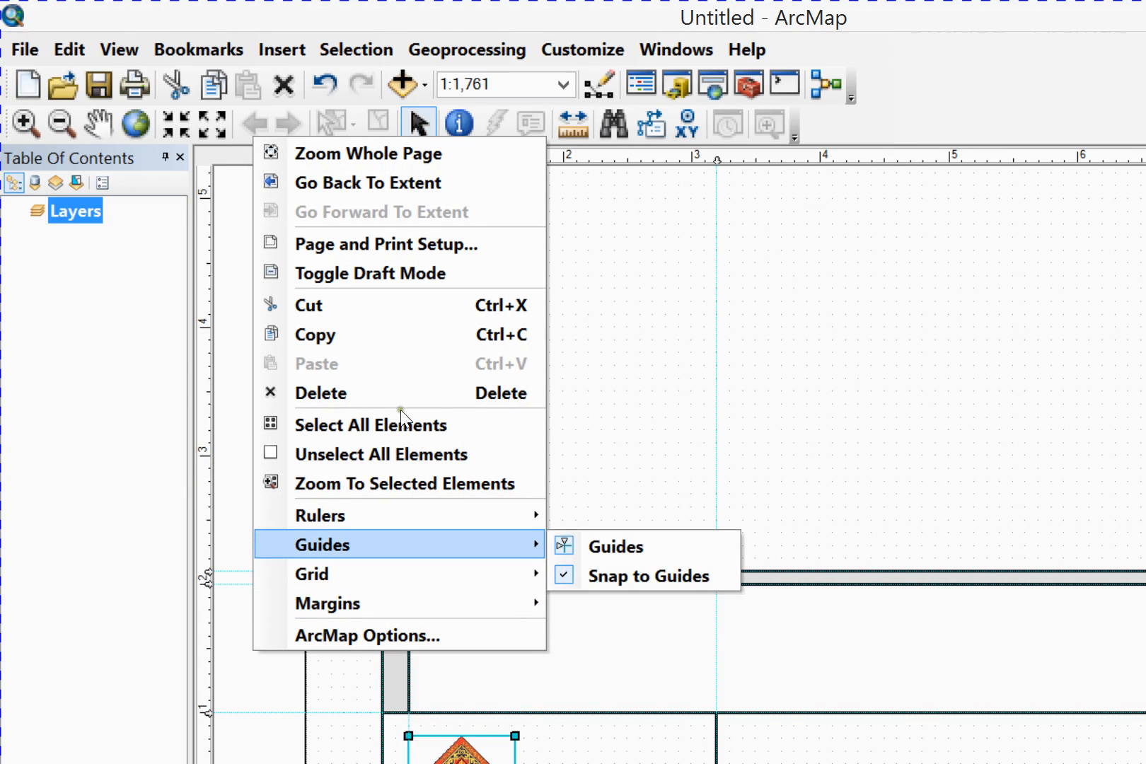
key("Down")
key("Return")
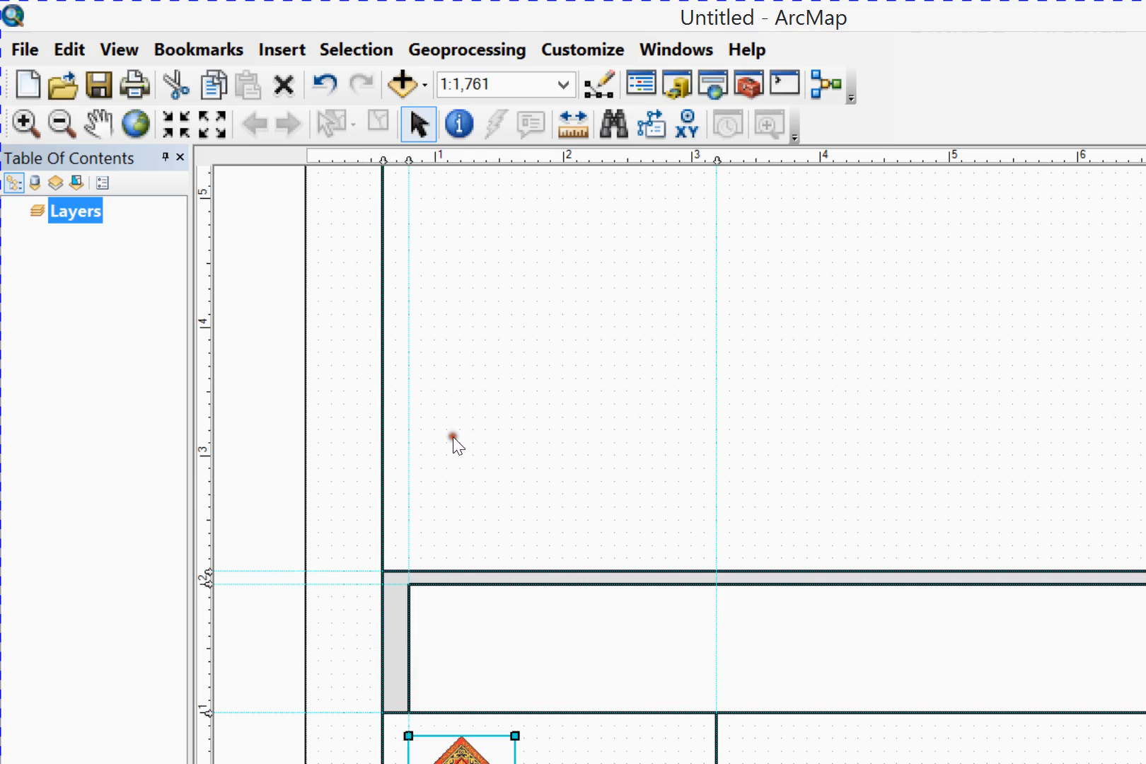
left_click_drag(349, 578, 347, 569)
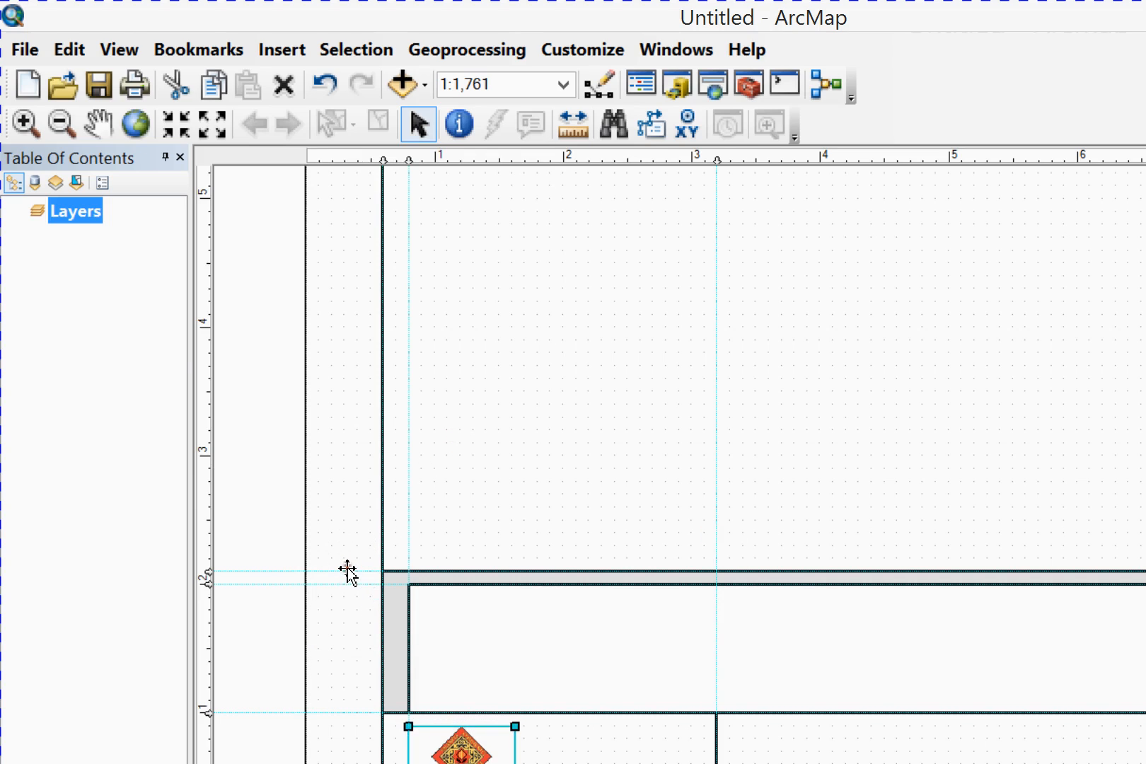
left_click(245, 507)
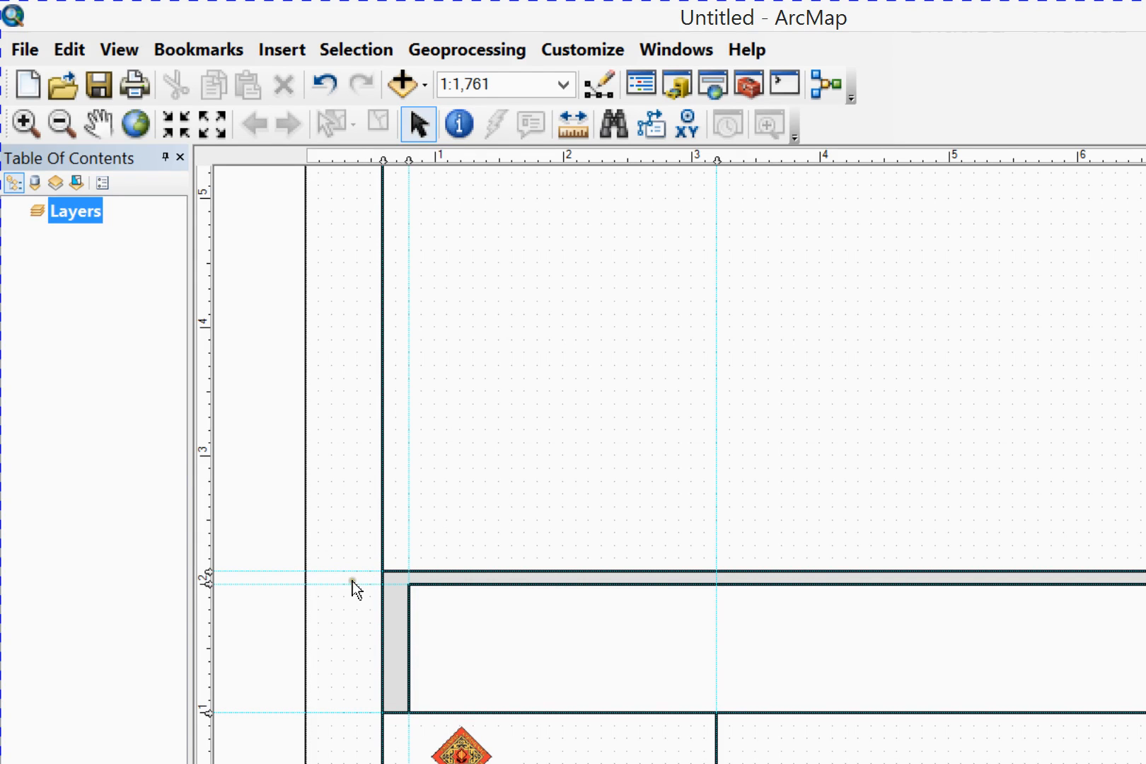
Set the logo picture to be saved as part of the document, apply the change and deselect it
left_click(458, 750)
right_click(459, 751)
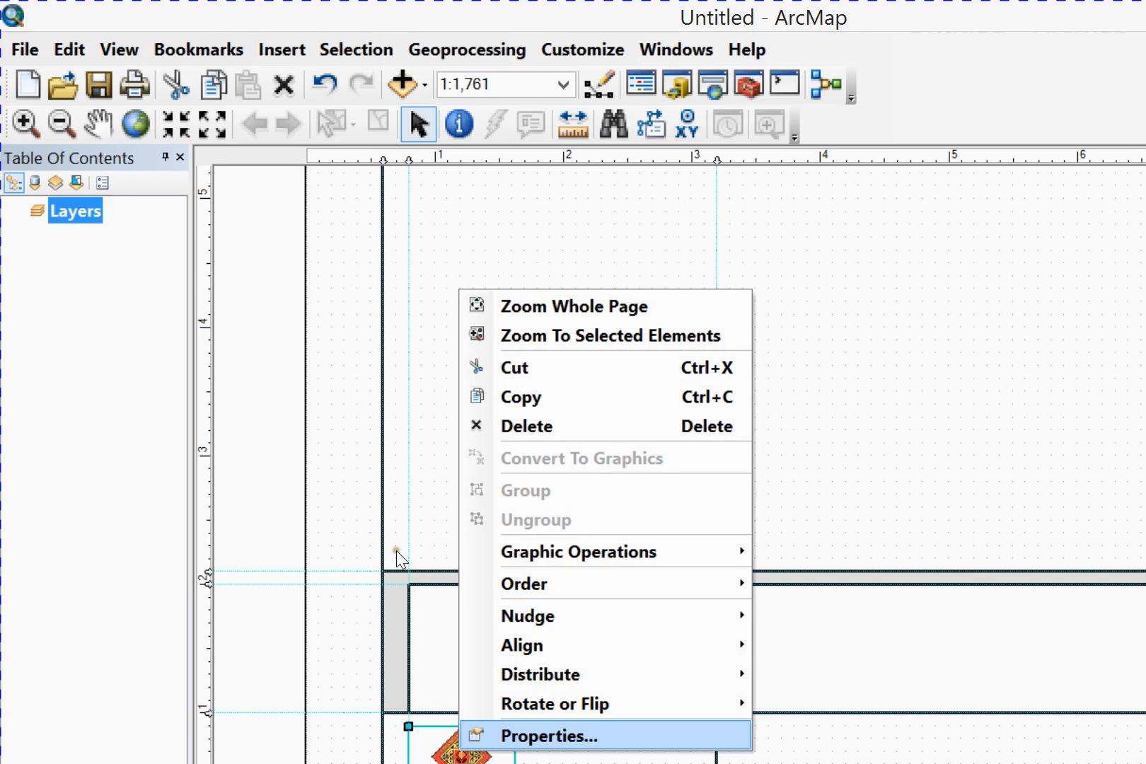
left_click(508, 735)
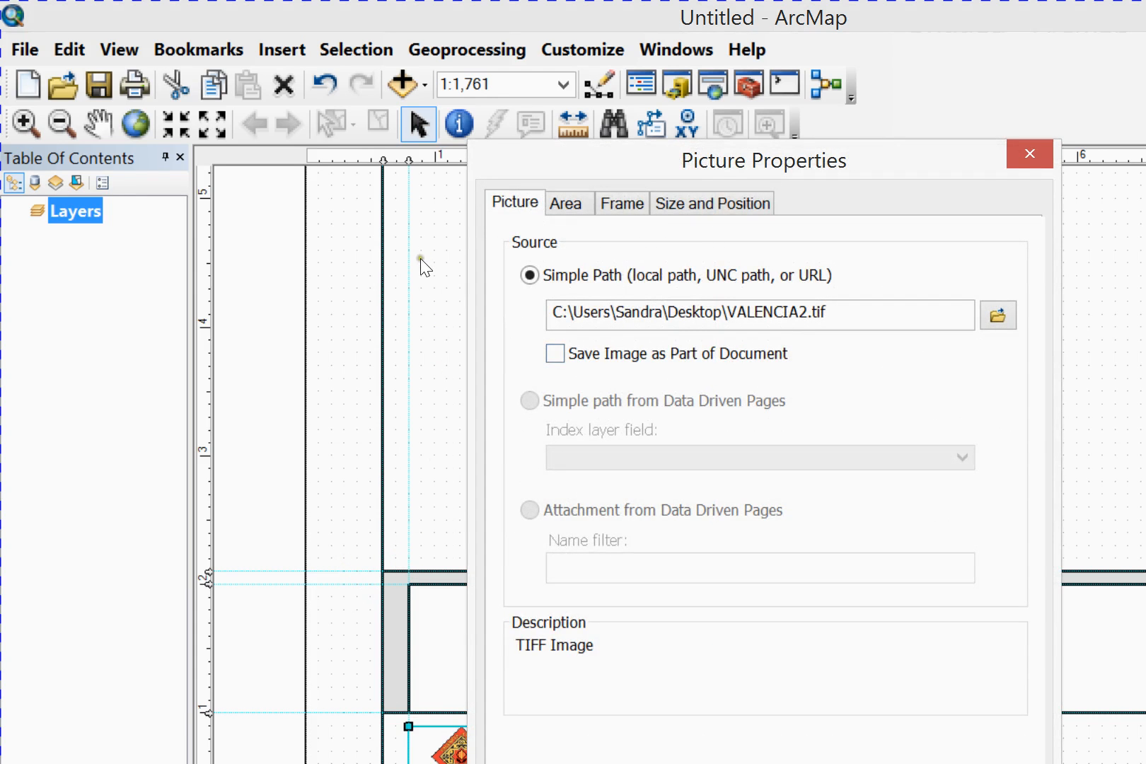
left_click(557, 353)
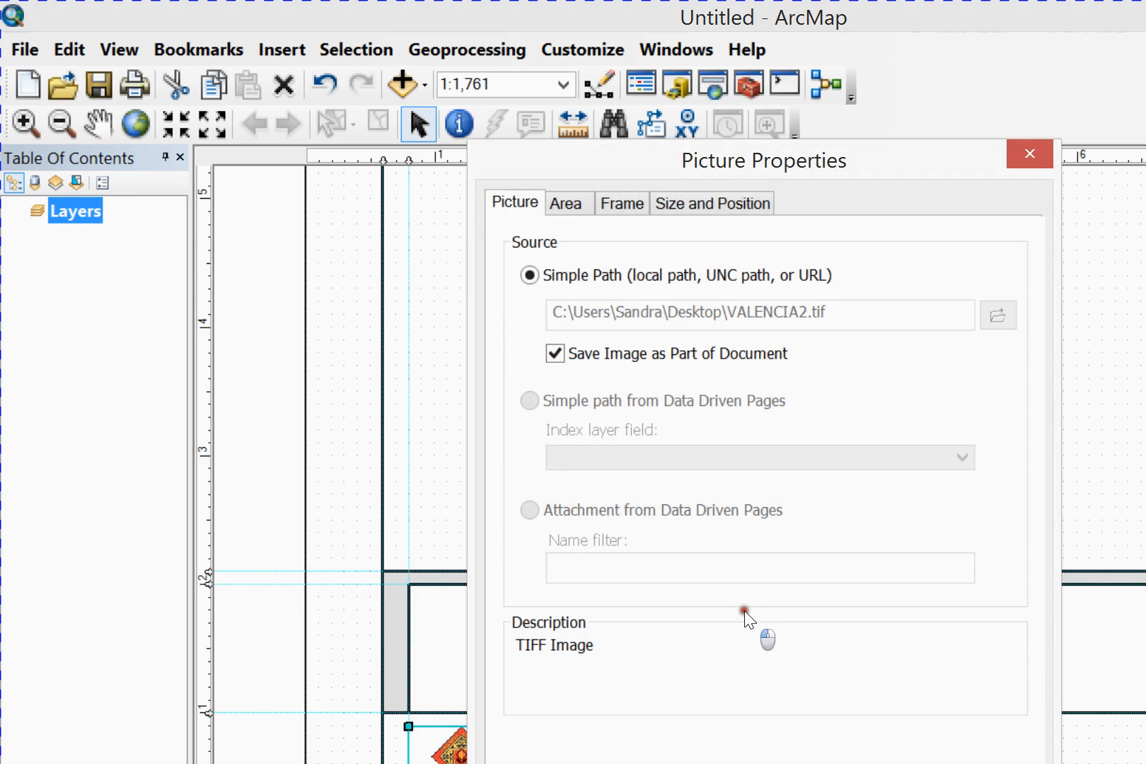
left_click(557, 602)
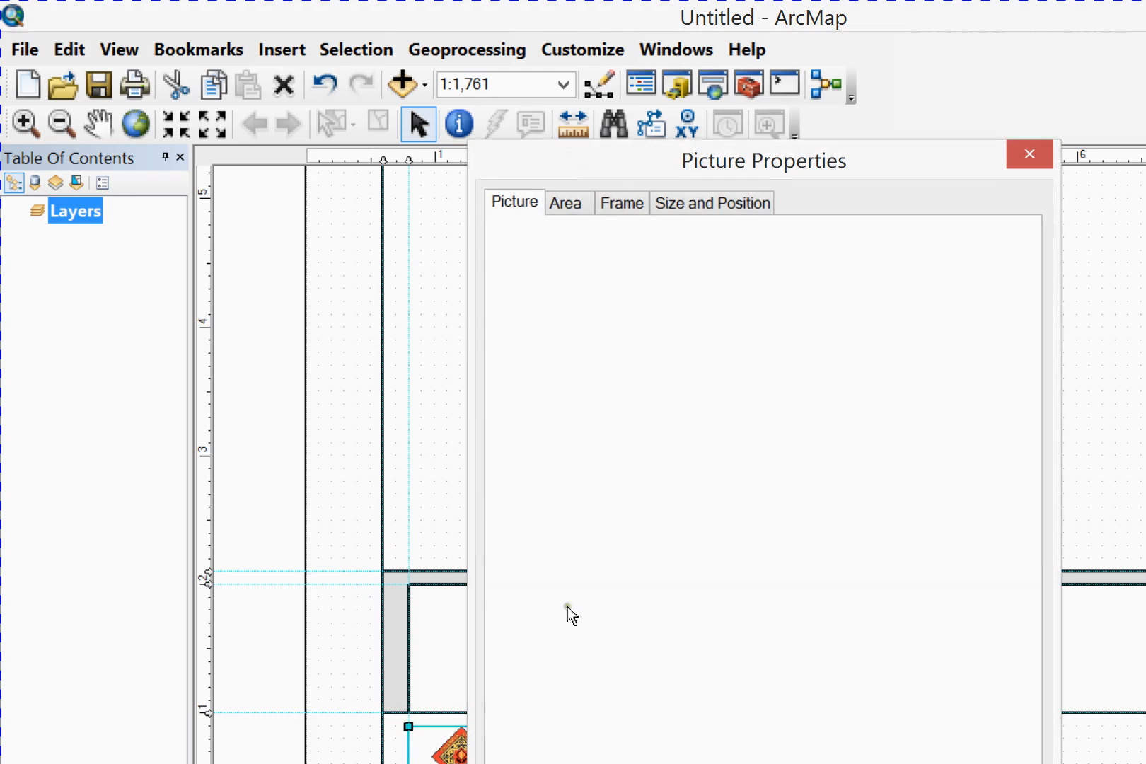
left_click(183, 479)
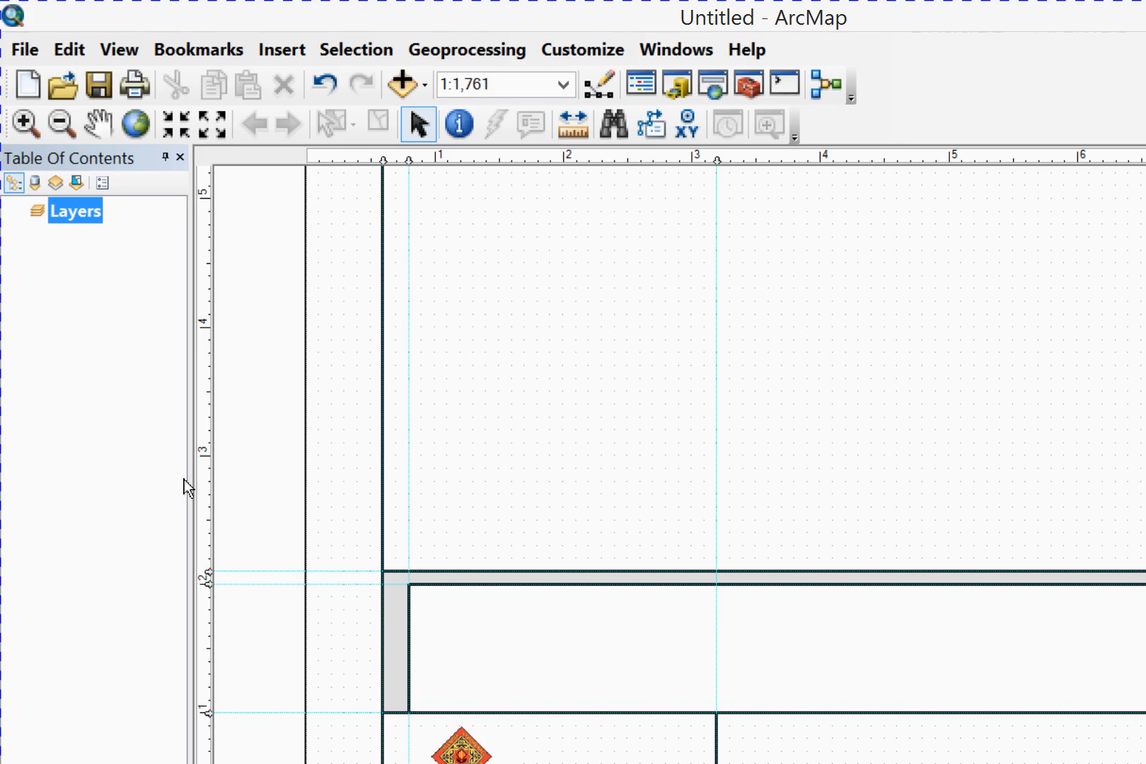
Insert the ESRI North 9 north arrow into the layout
left_click(408, 470)
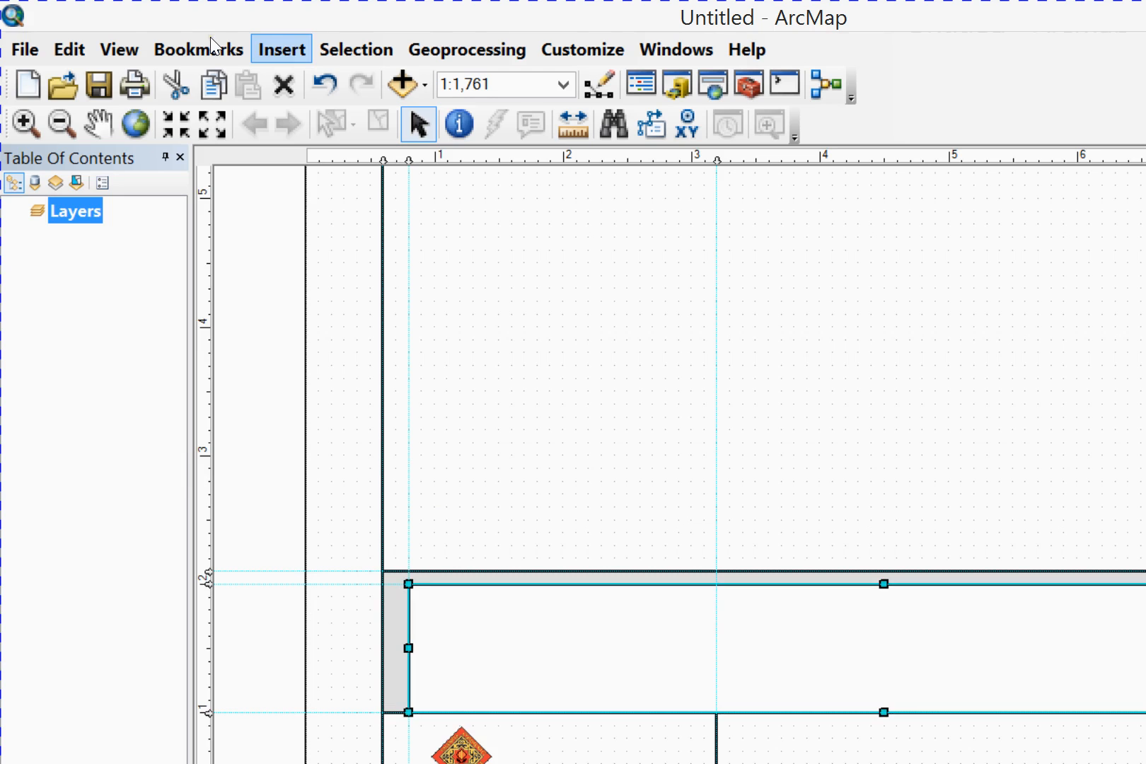
left_click(281, 50)
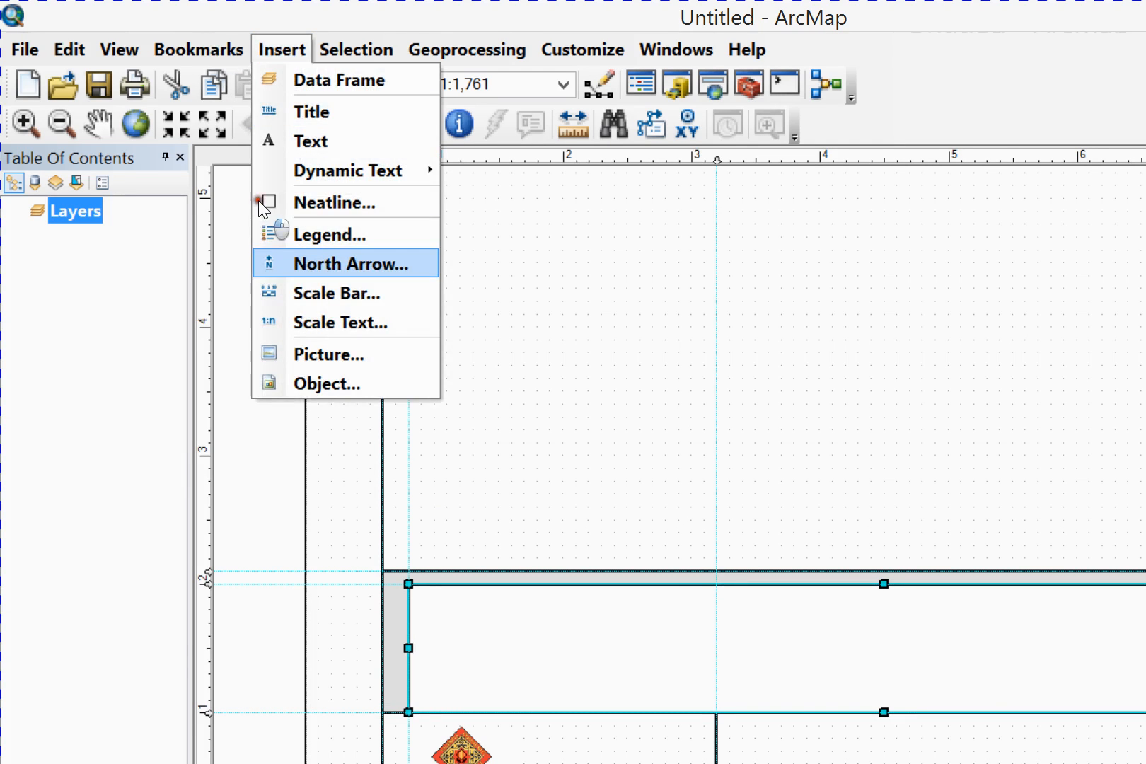
left_click(318, 263)
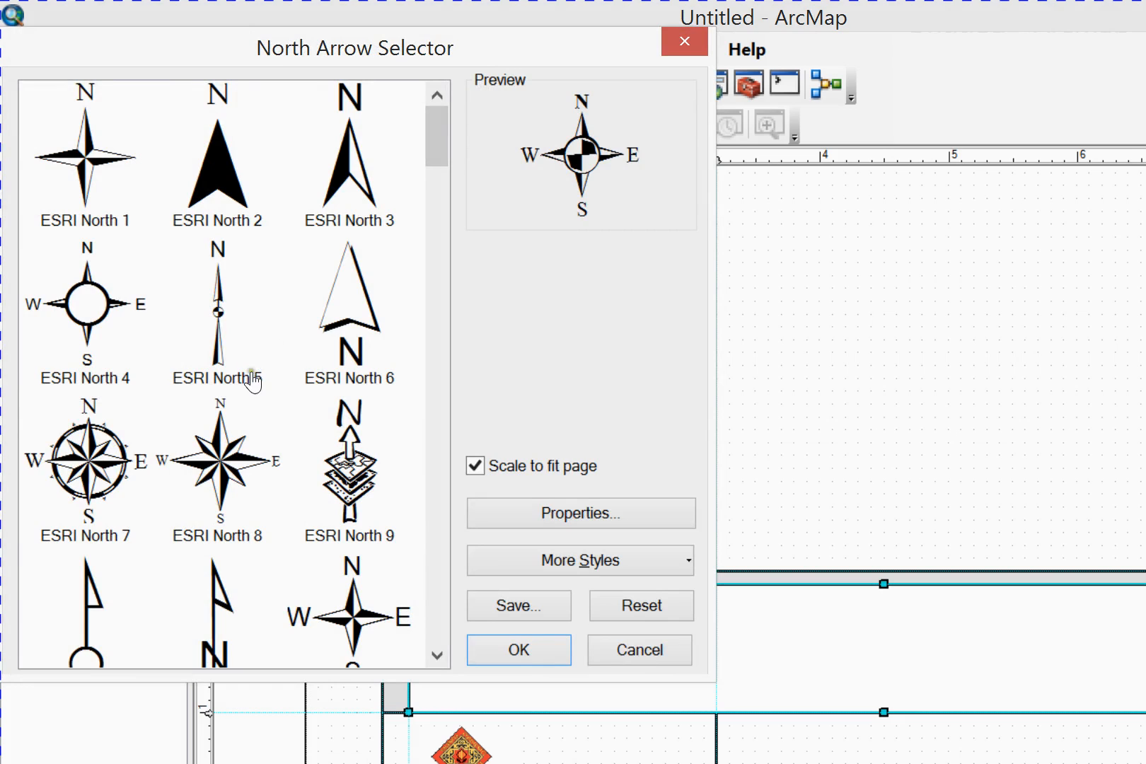
left_click(350, 460)
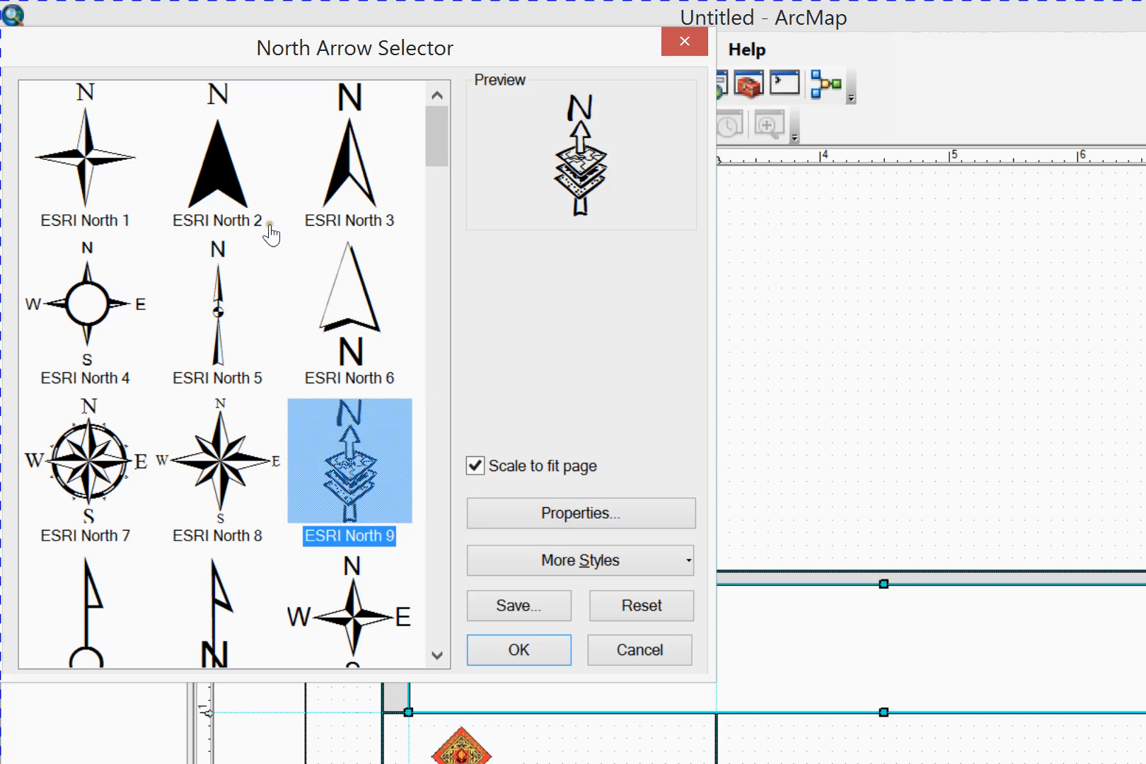
left_click(292, 253)
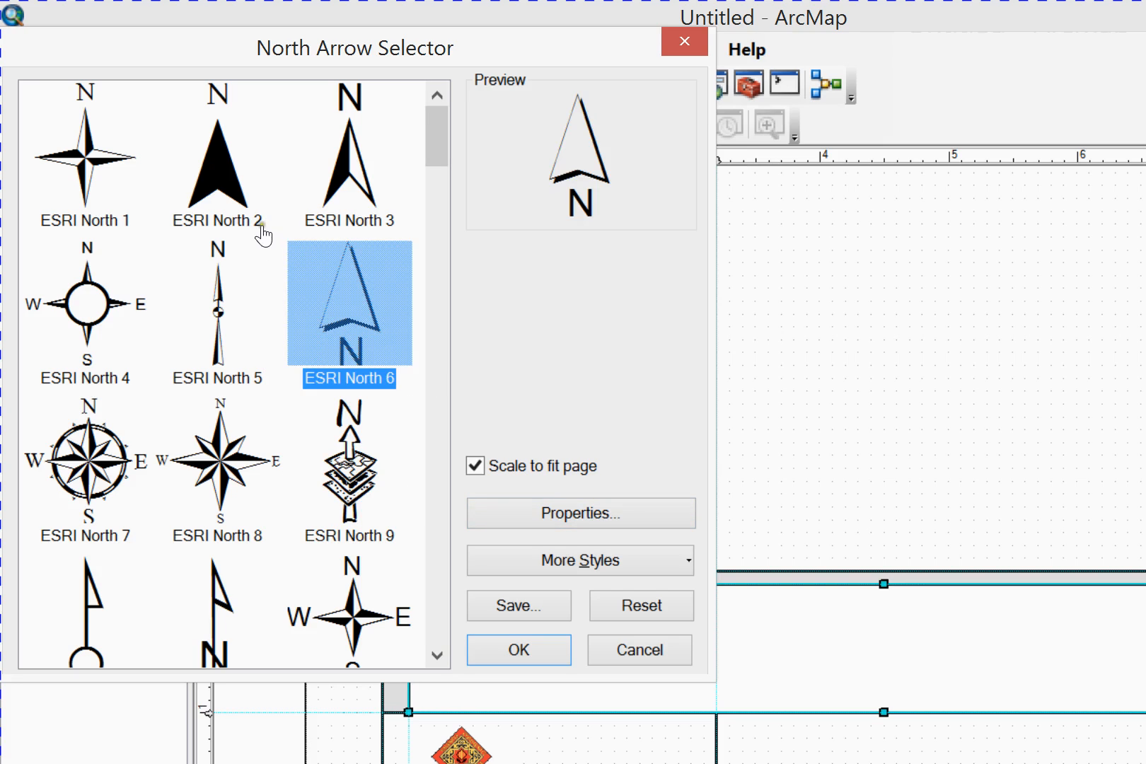
key("Down")
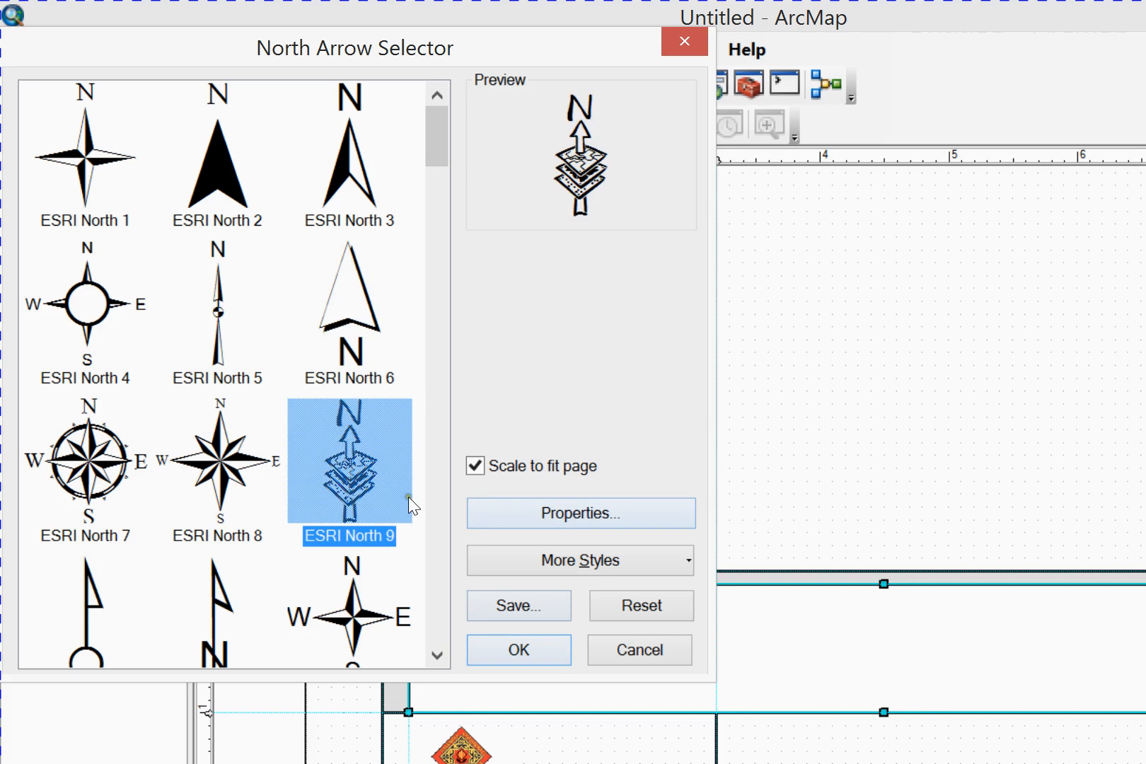
double_click(379, 491)
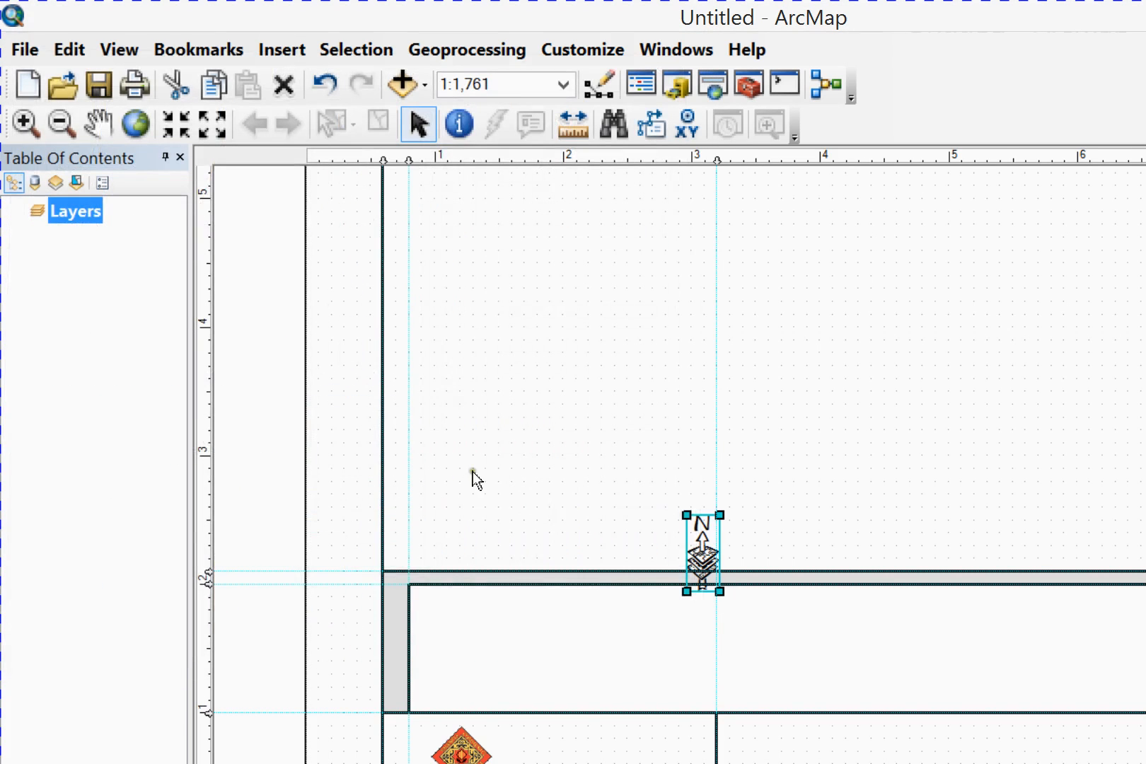
Move the north arrow into the title box against its right side and shift the logo slightly left
left_click_drag(521, 416, 504, 565)
left_click(344, 571)
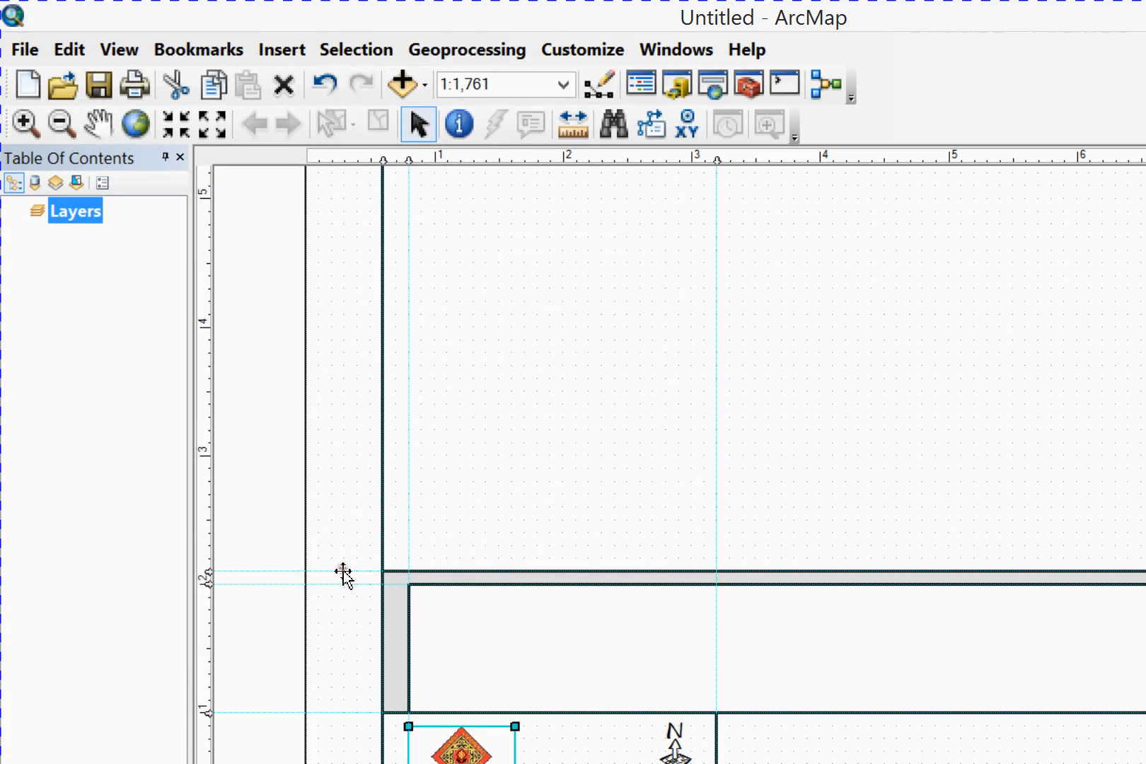
left_click_drag(343, 570, 334, 576)
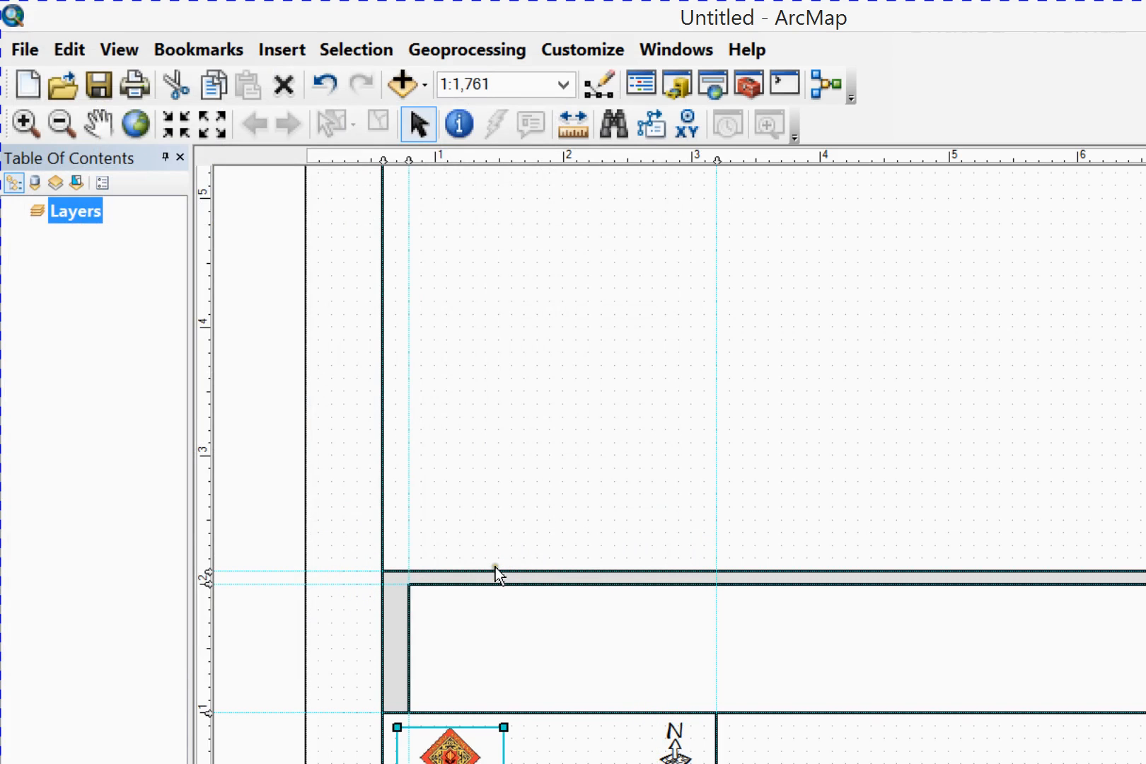
key("Tab")
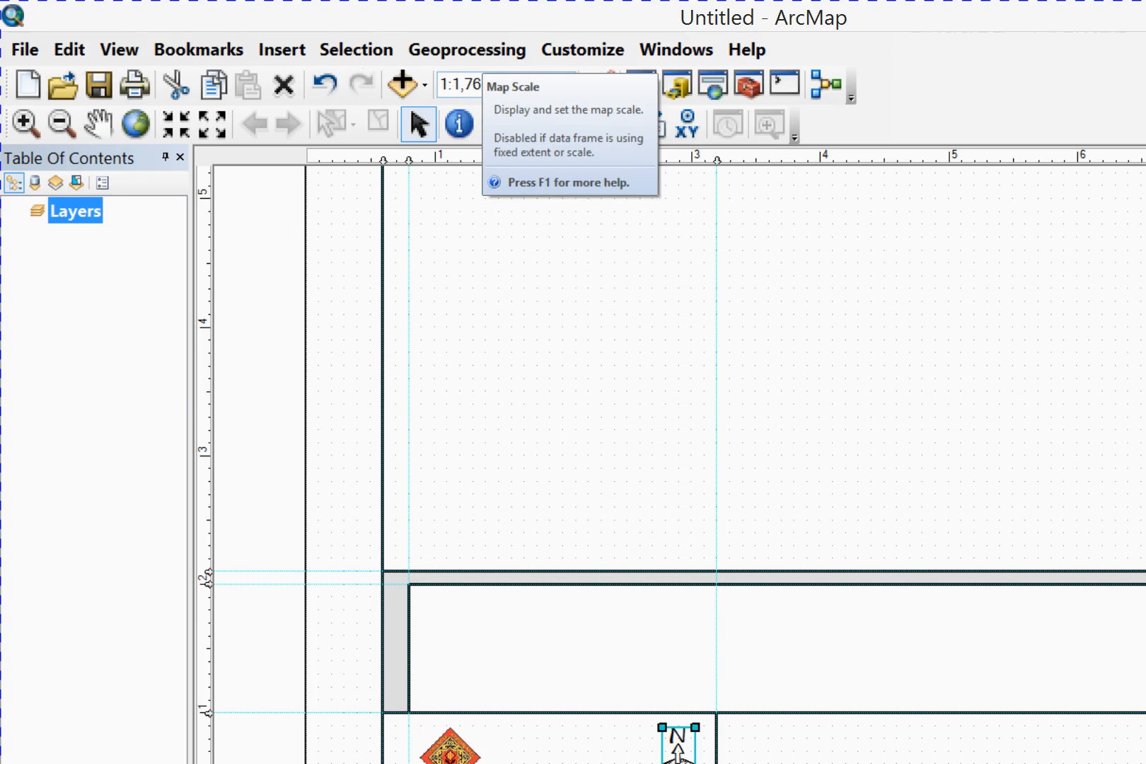
Set the map scale to 1:1,200
left_click(464, 84)
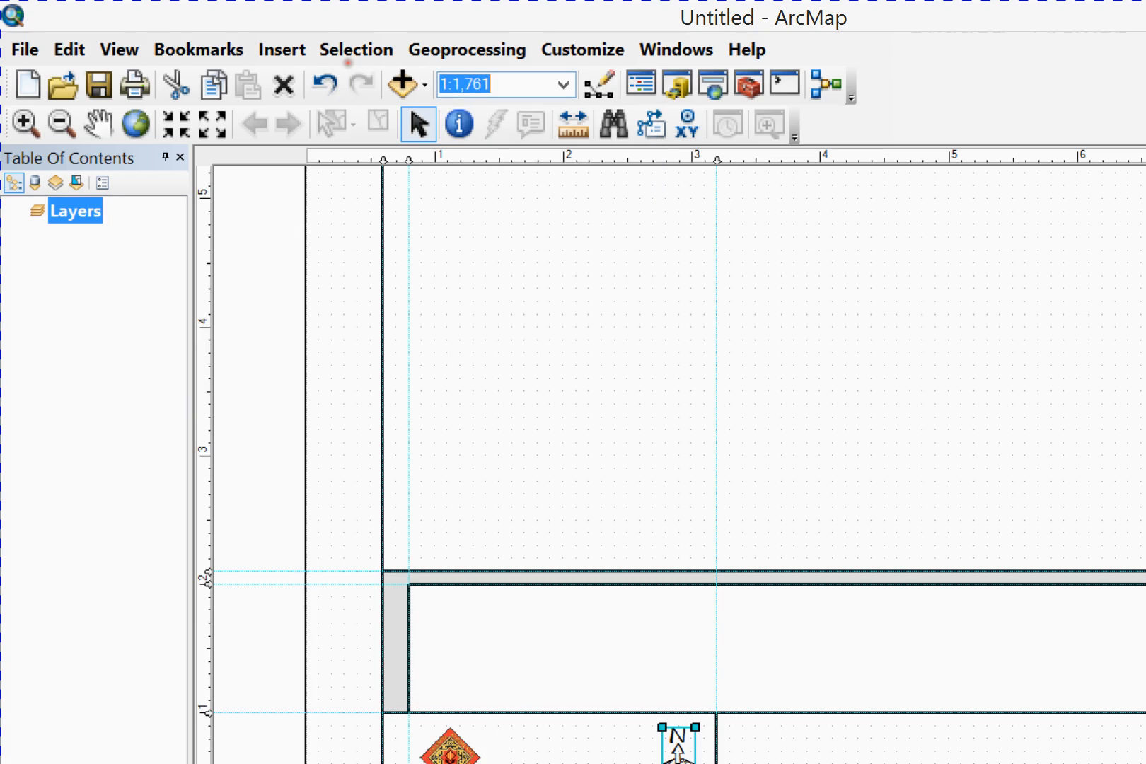
type("1200")
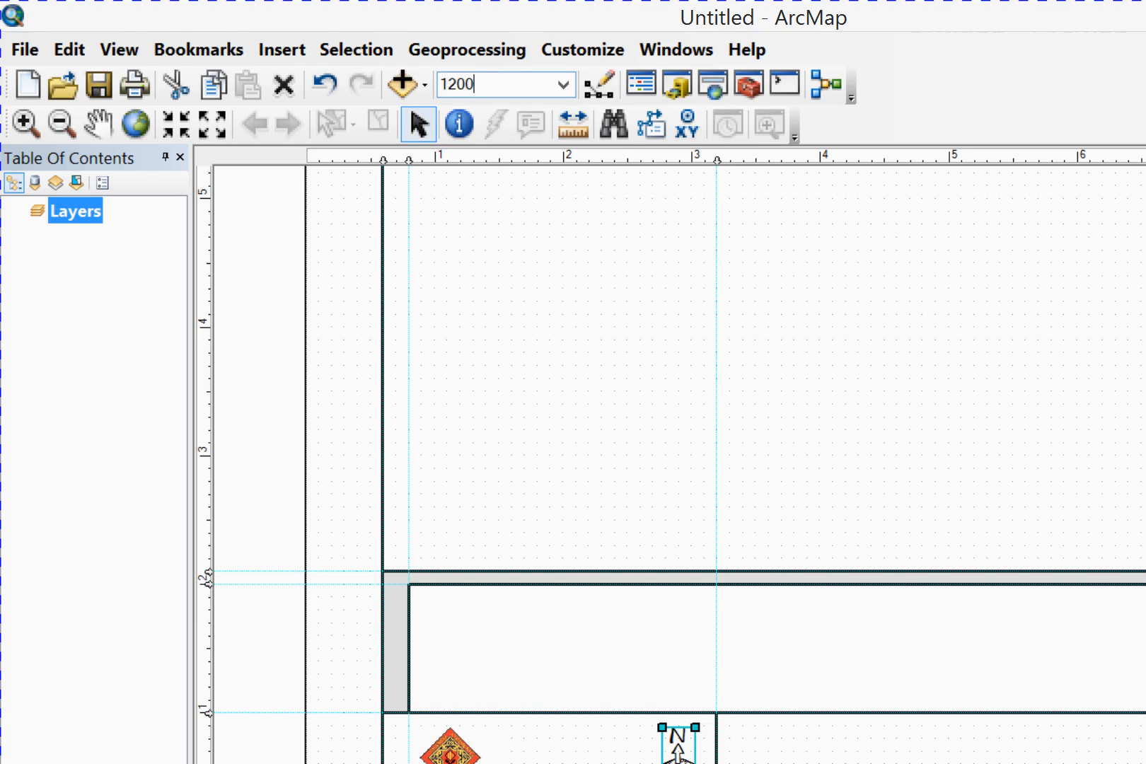
key("Return")
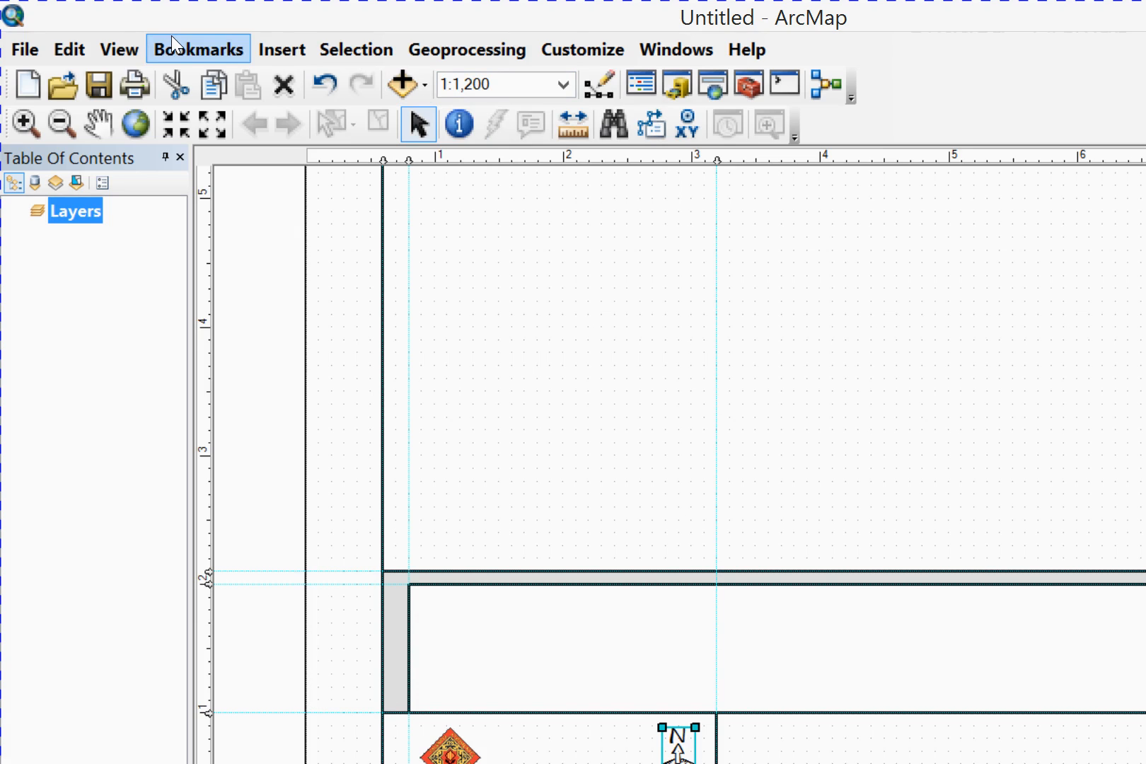
Start an Alternating Scale Bar 2 scale bar, setting it to adjust width when resizing and to use Feet as division units
left_click(283, 49)
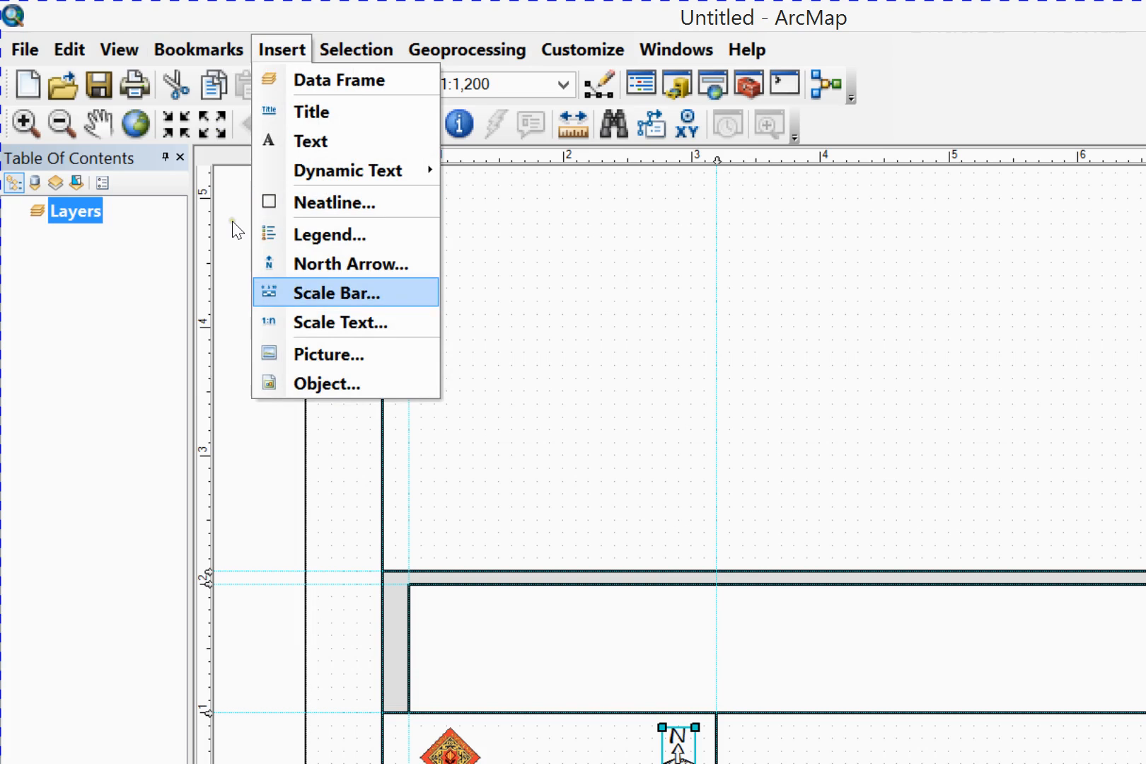
left_click(311, 294)
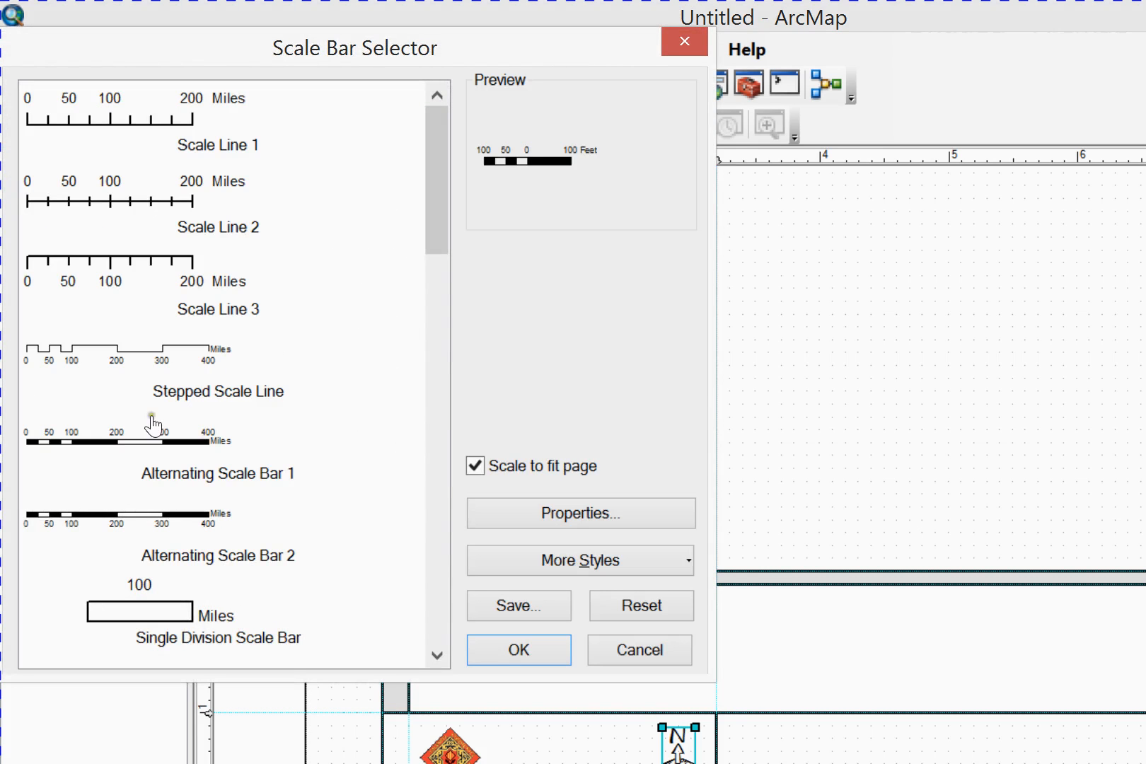
left_click(124, 390)
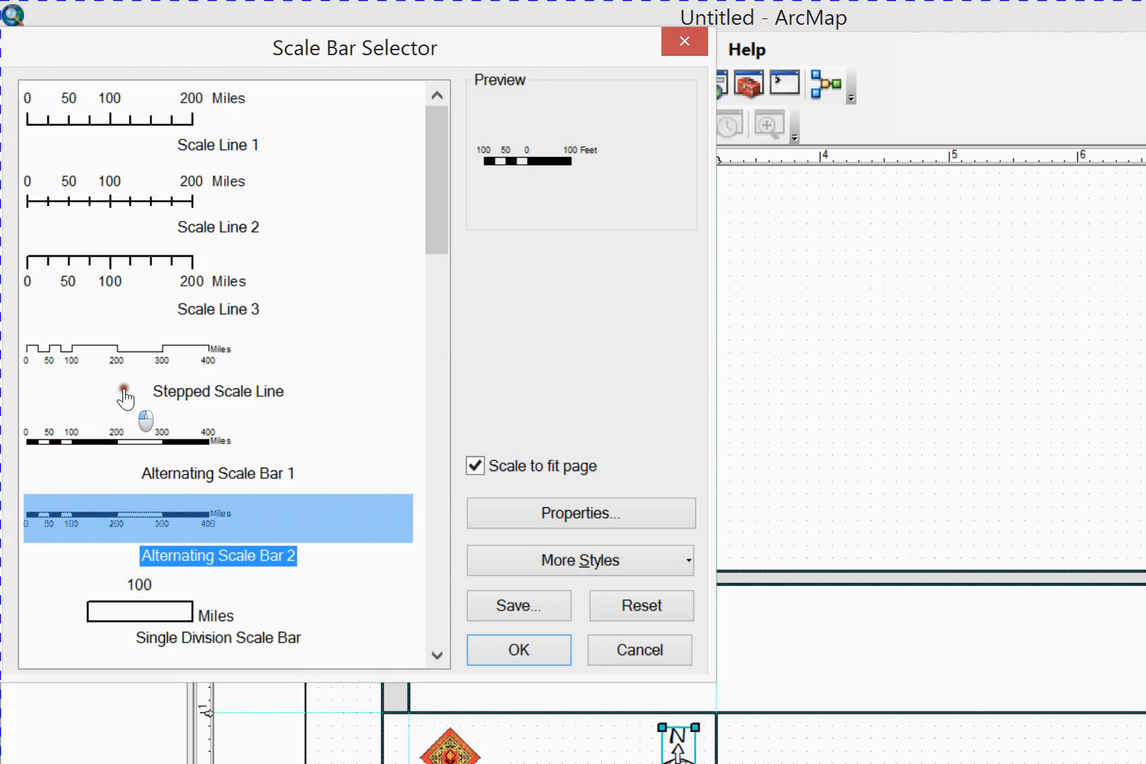
left_click(411, 380)
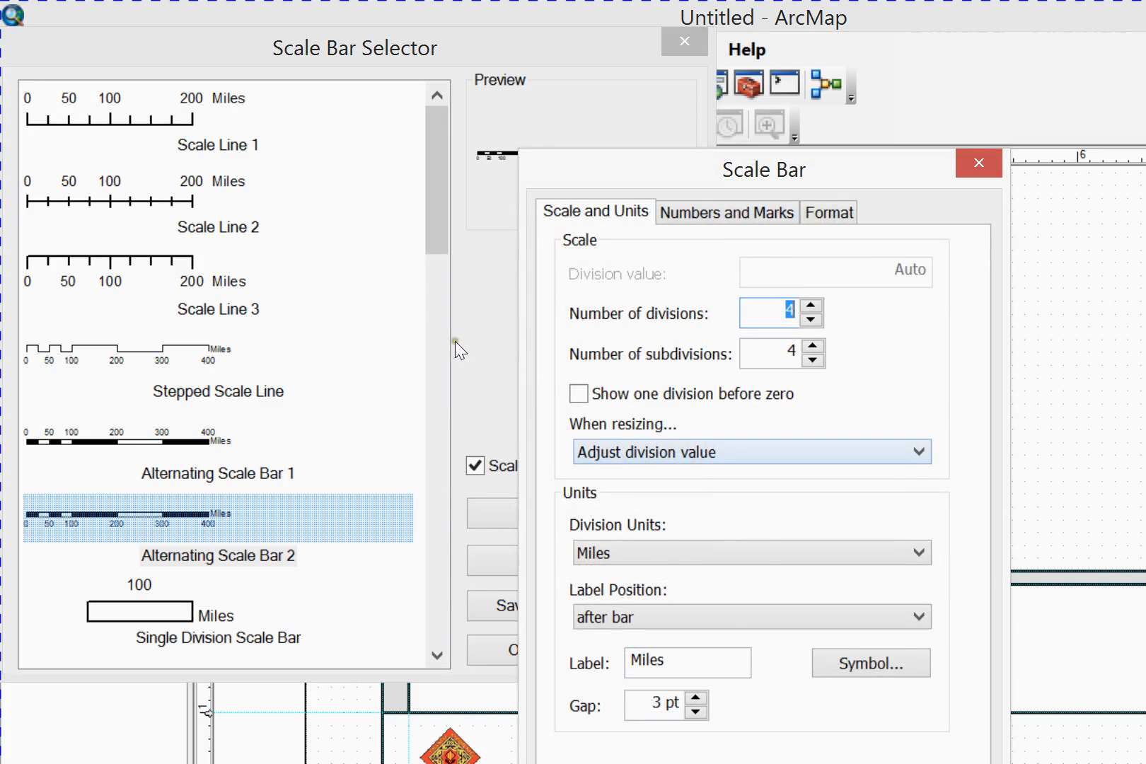
left_click(457, 343)
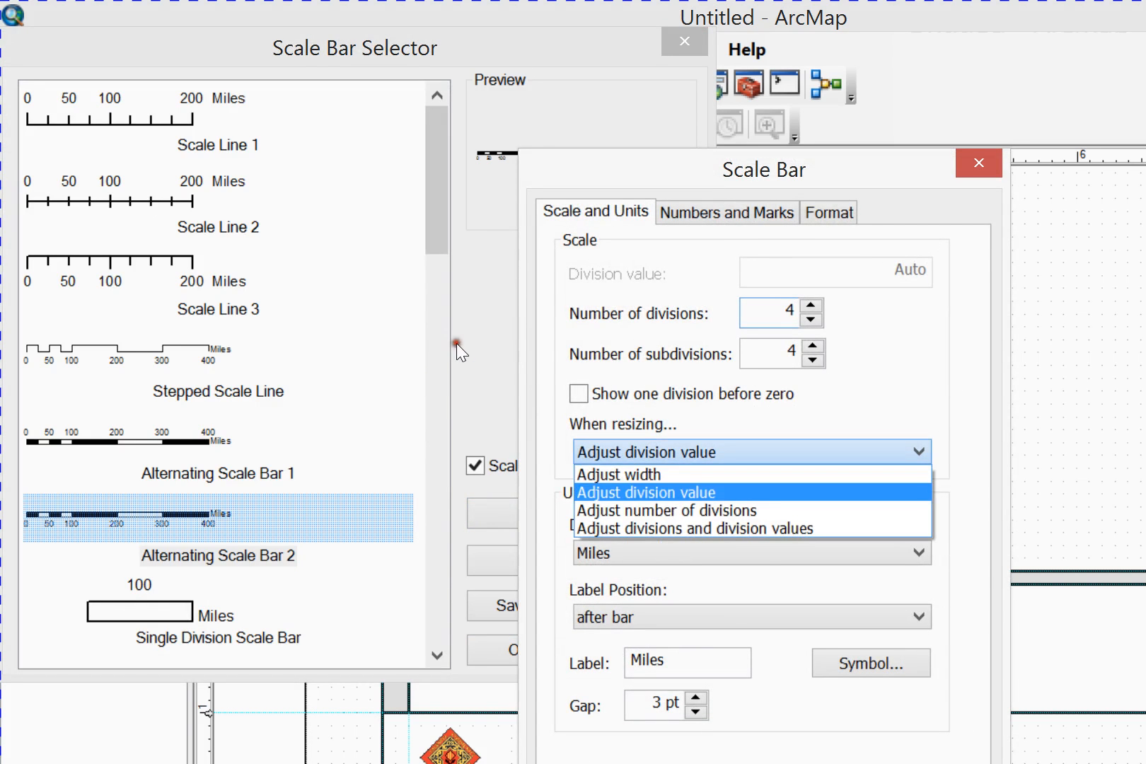
left_click(460, 351)
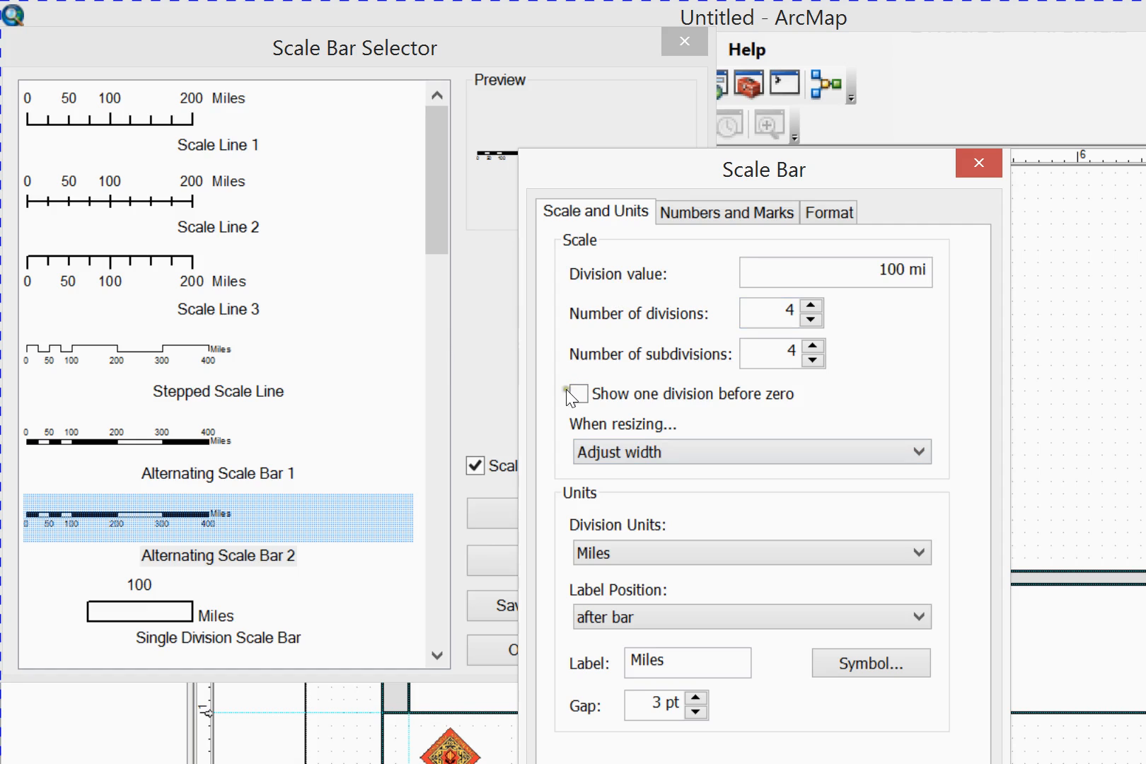
left_click(536, 418)
left_click(482, 475)
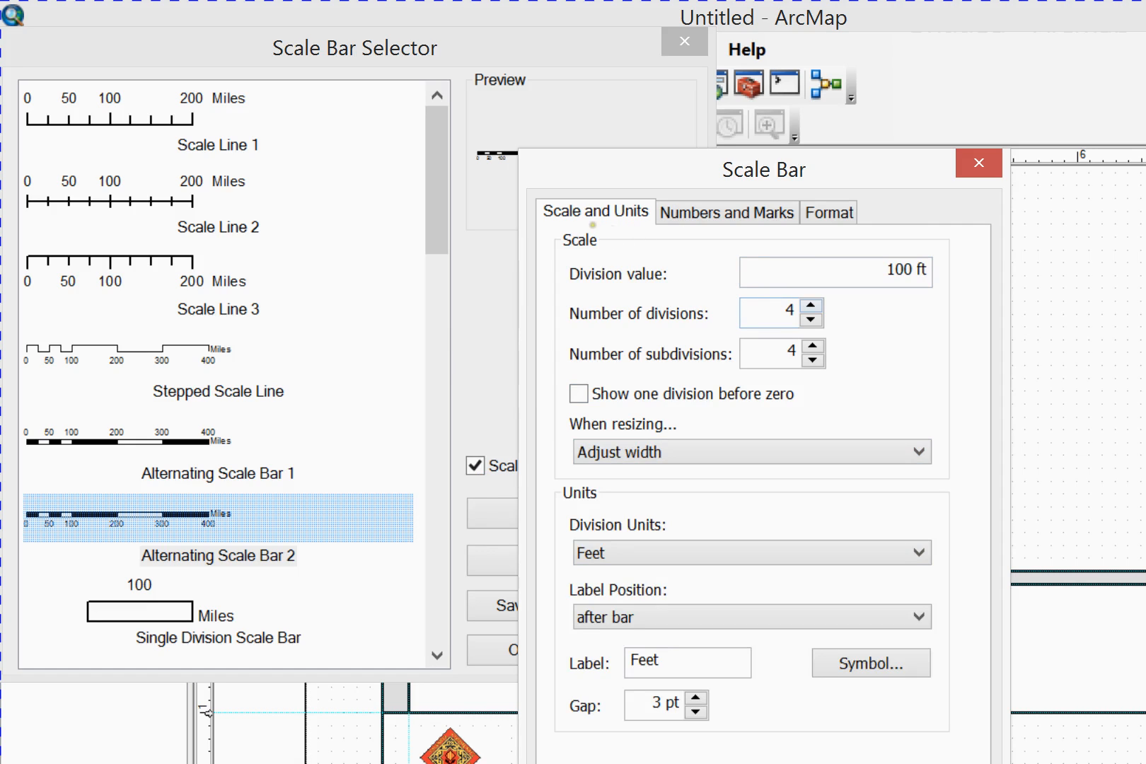
Give the scale bar 1 division and 5 subdivisions, with the units label below center at a 2 pt gap
key("Tab")
type("1")
key("Tab")
type("5")
left_click(695, 712)
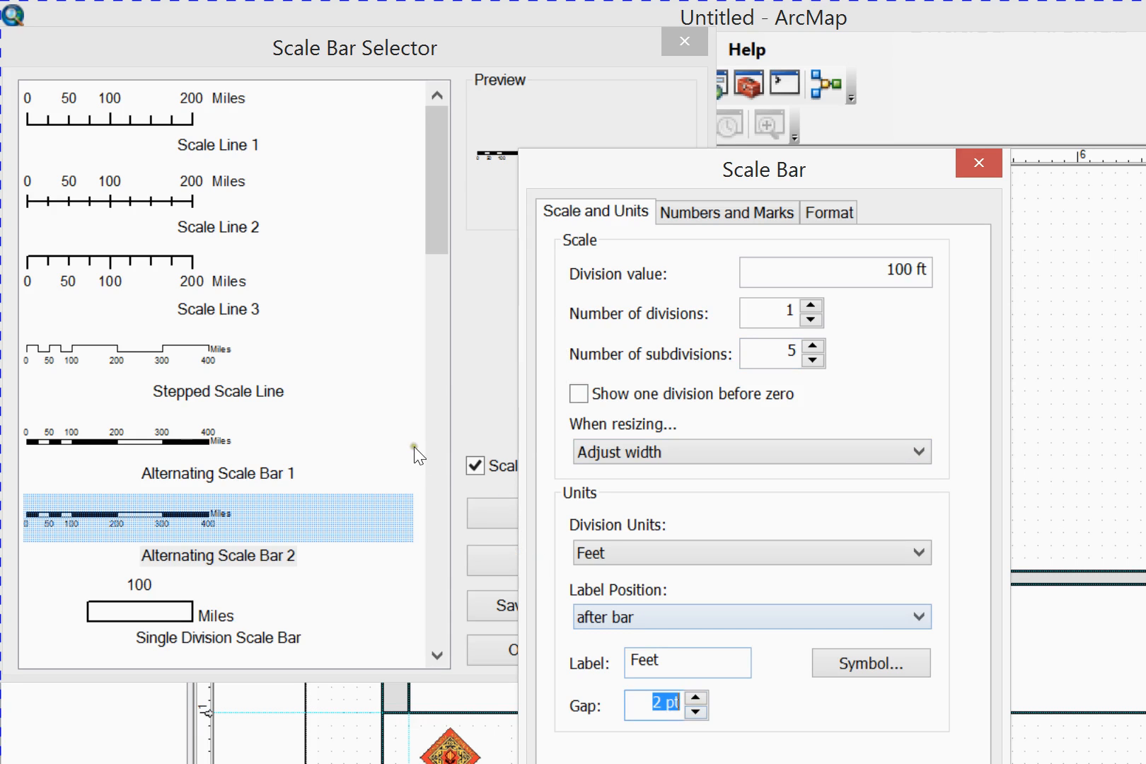
left_click(750, 617)
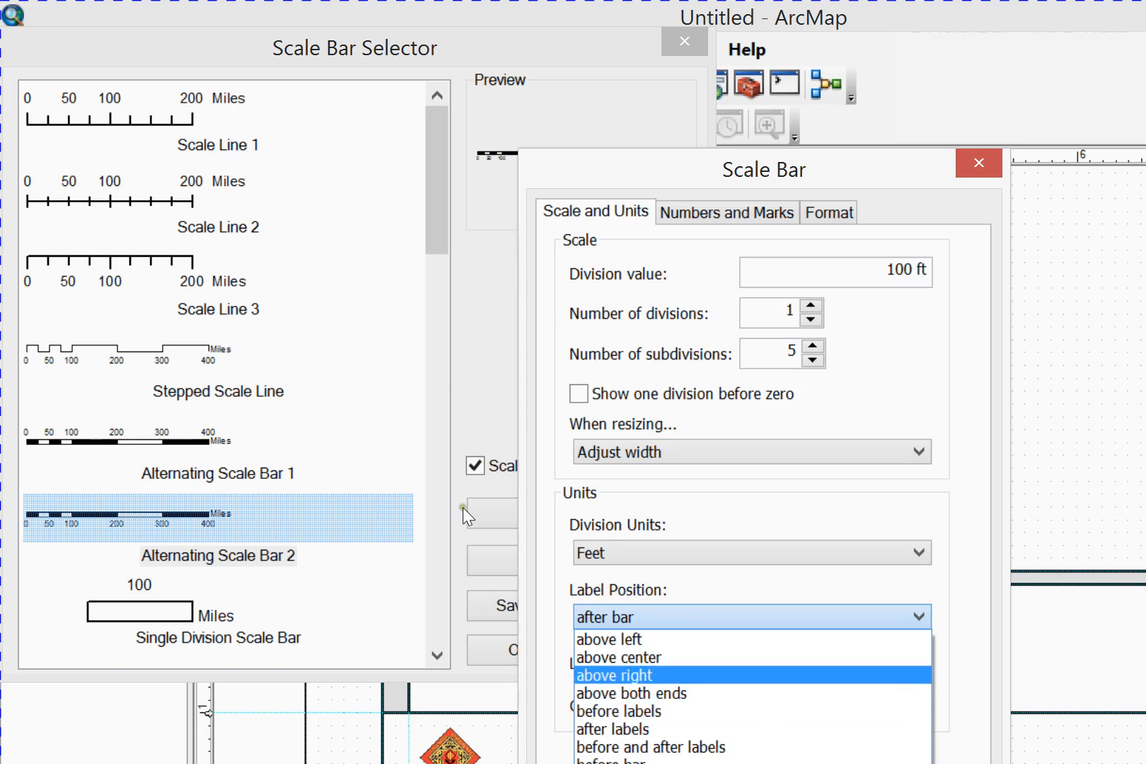
left_click(461, 629)
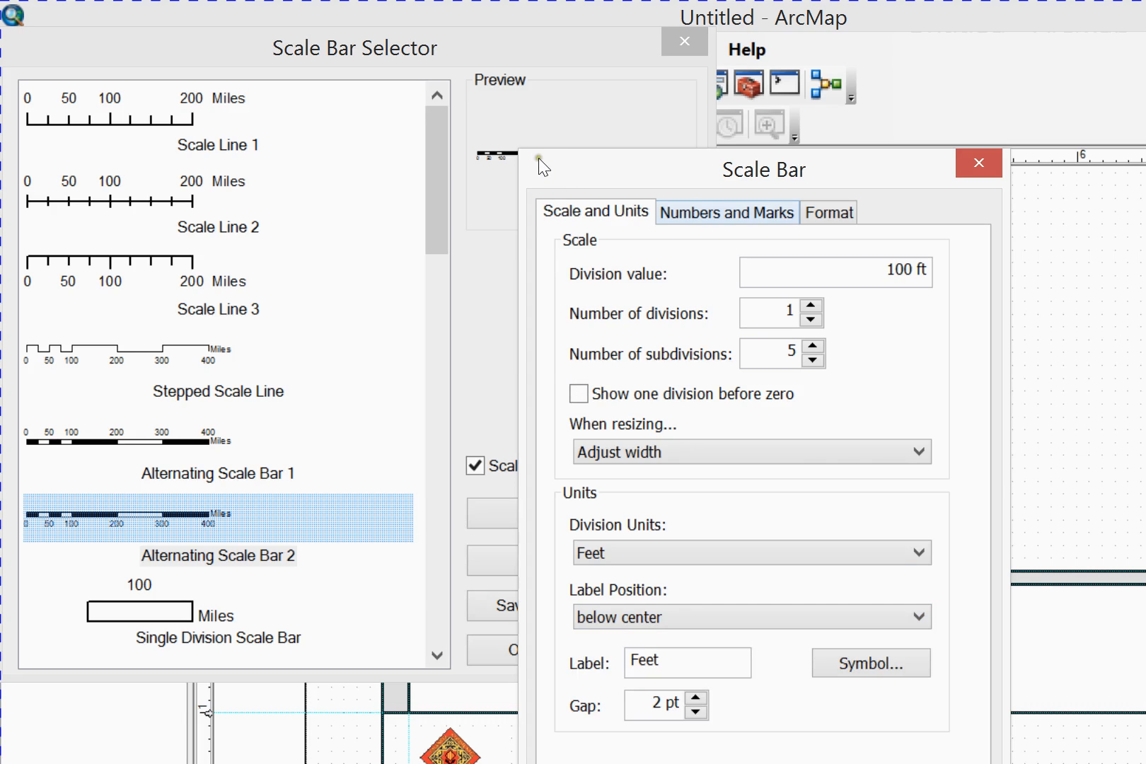
Show the scale bar's numbers at divisions only, positioned above the bar with a .5 pt gap
key("ctrl+Tab")
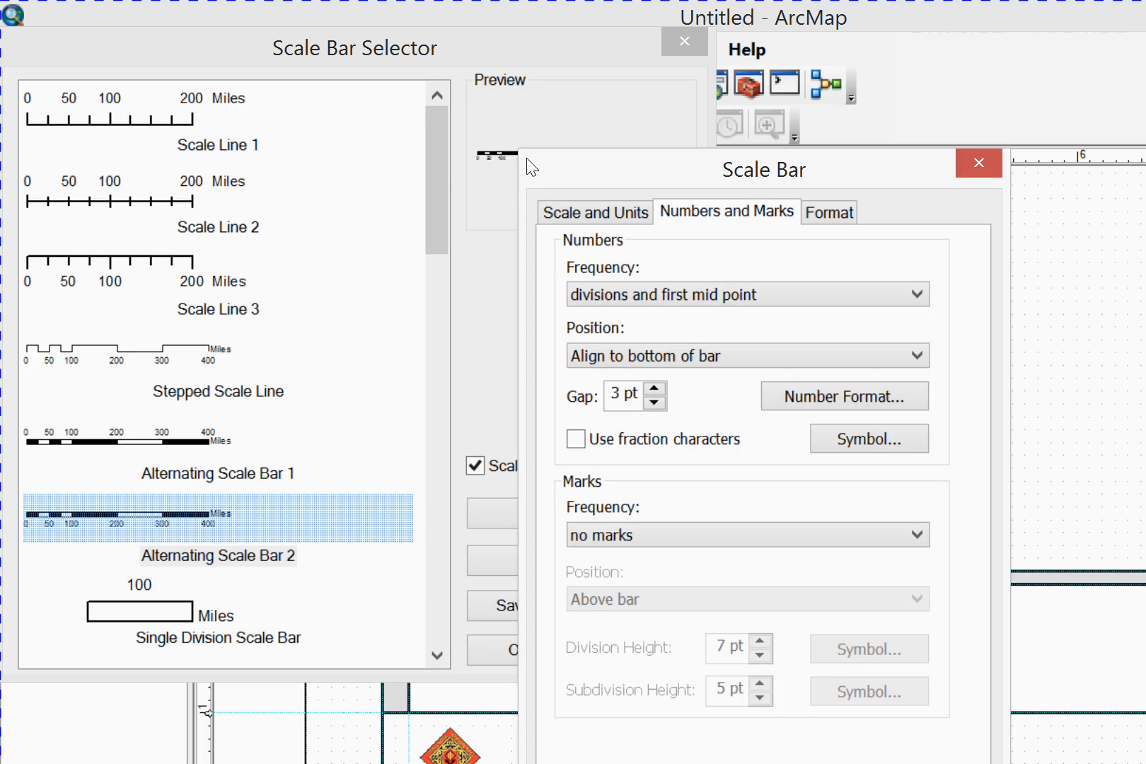
left_click(651, 291)
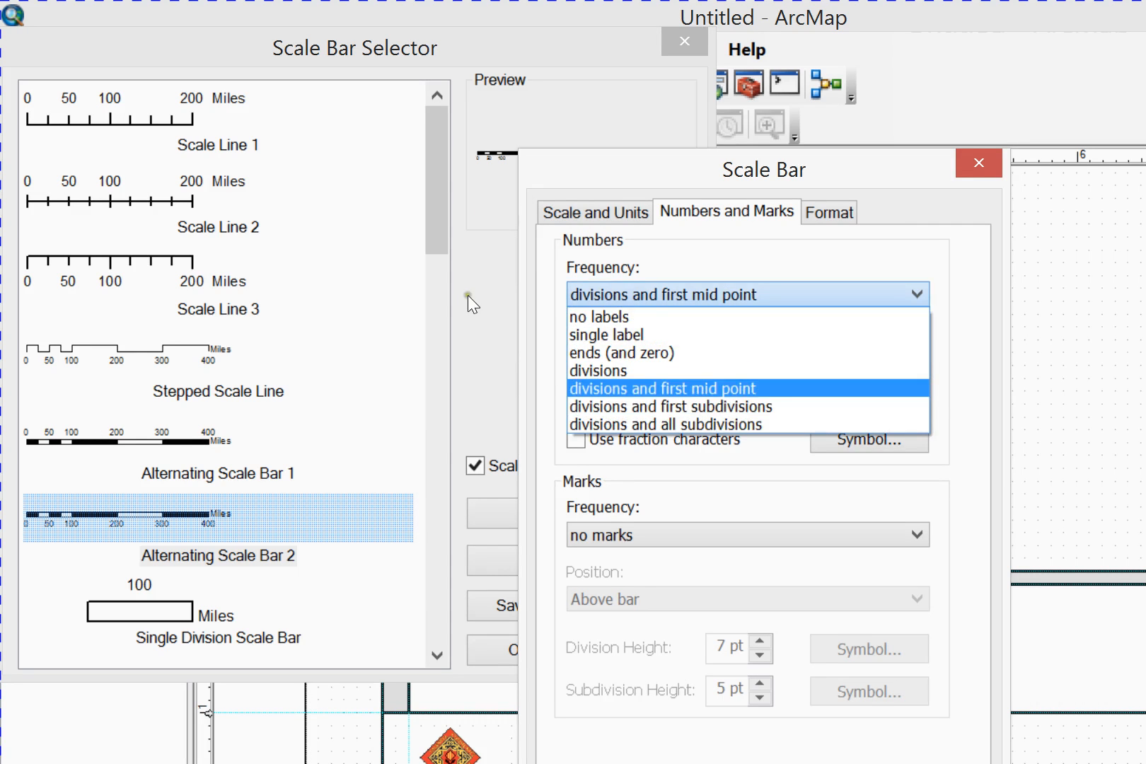
left_click(632, 370)
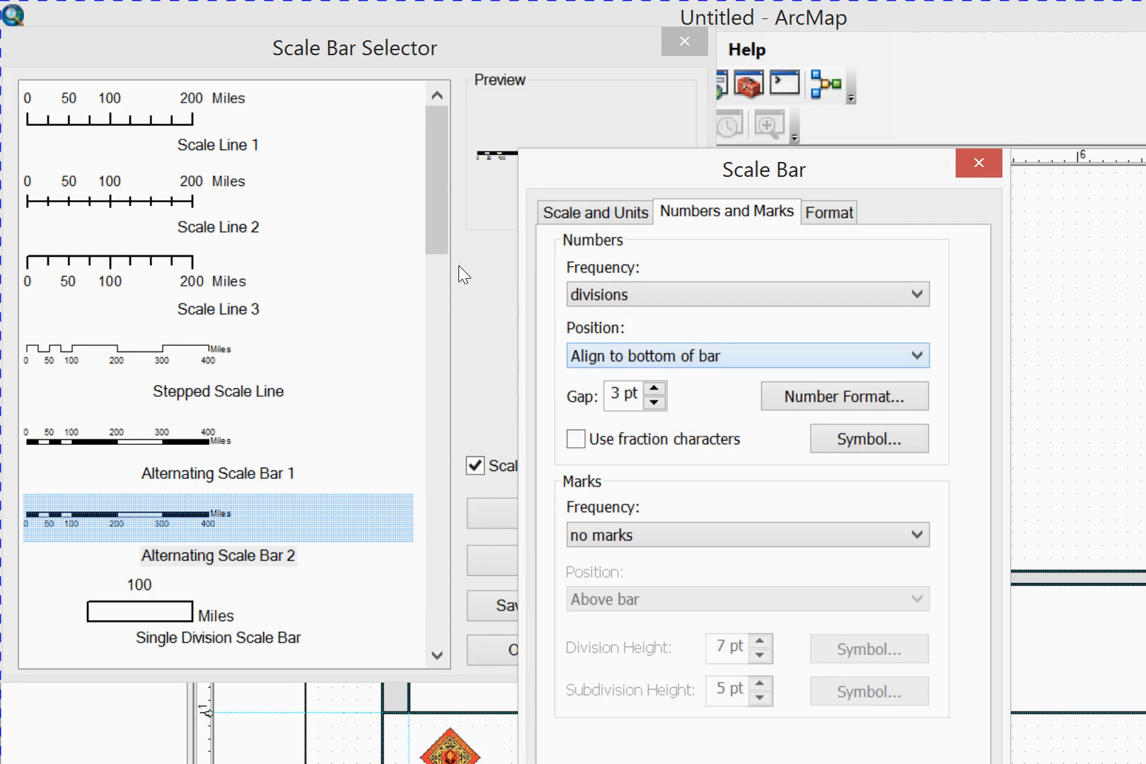
left_click(644, 355)
left_click(645, 376)
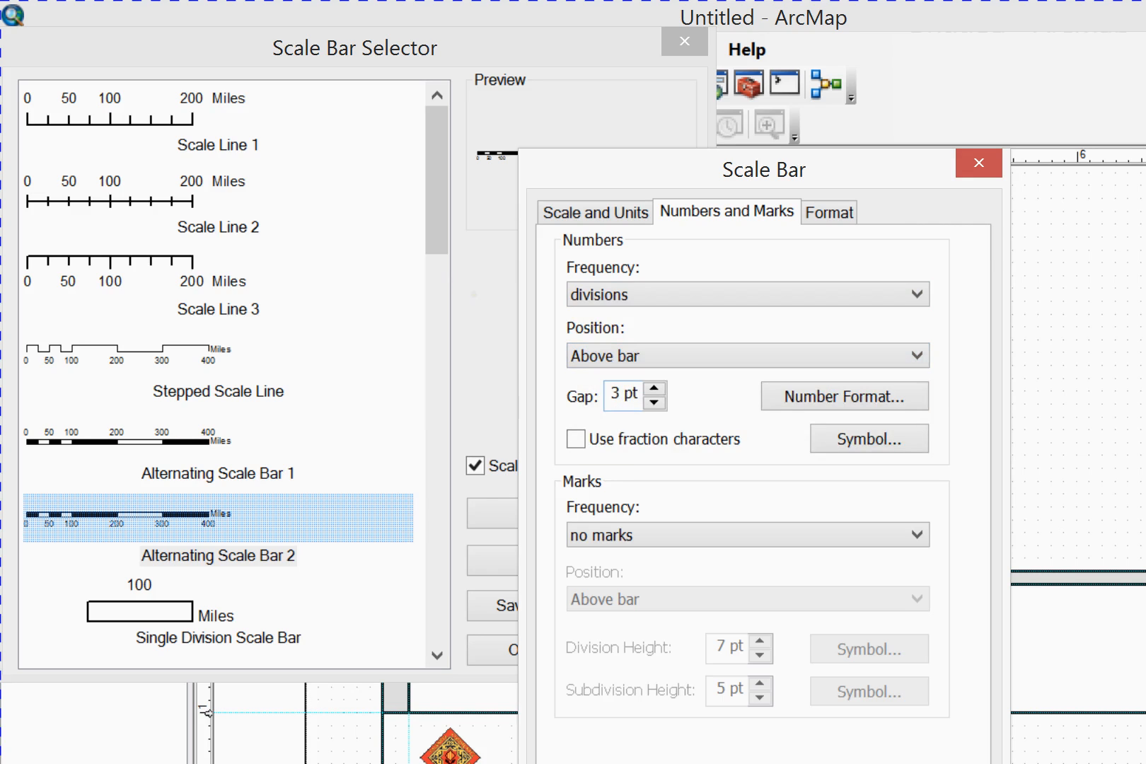
key("Down")
key("Down")
left_click(622, 394)
type(".5")
Insert the configured scale bar and place it between the logo and the north arrow in the title box
key("Return")
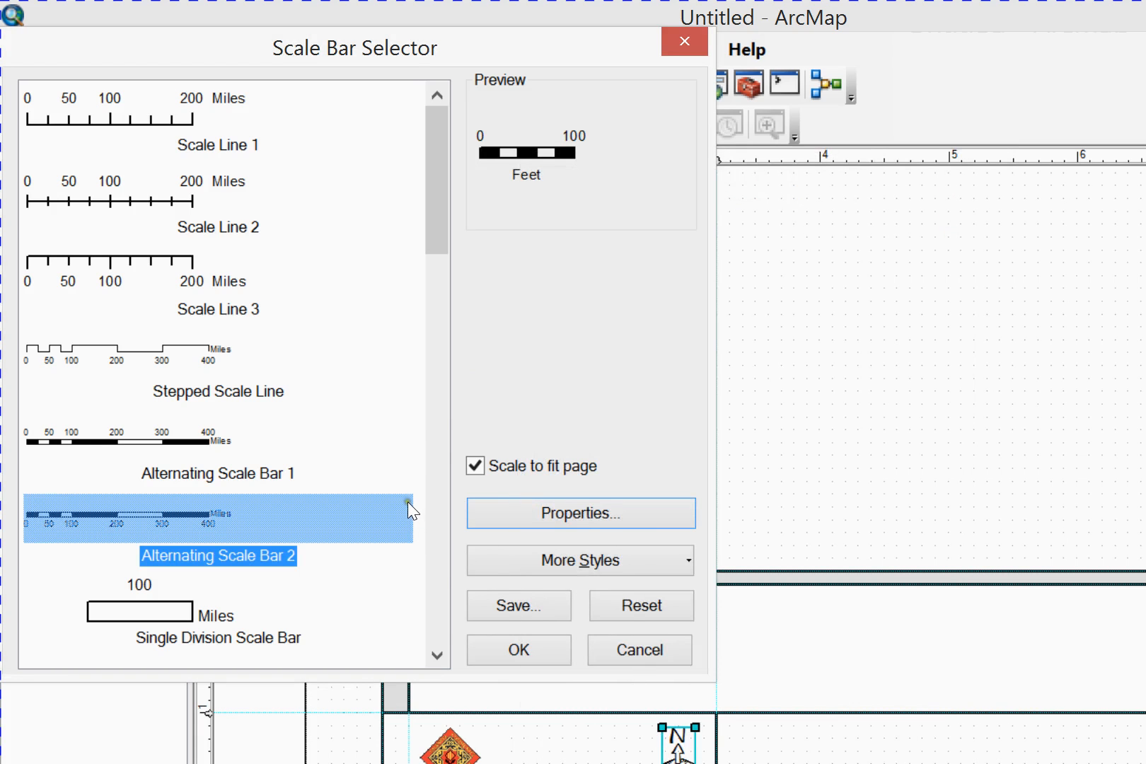
key("Return")
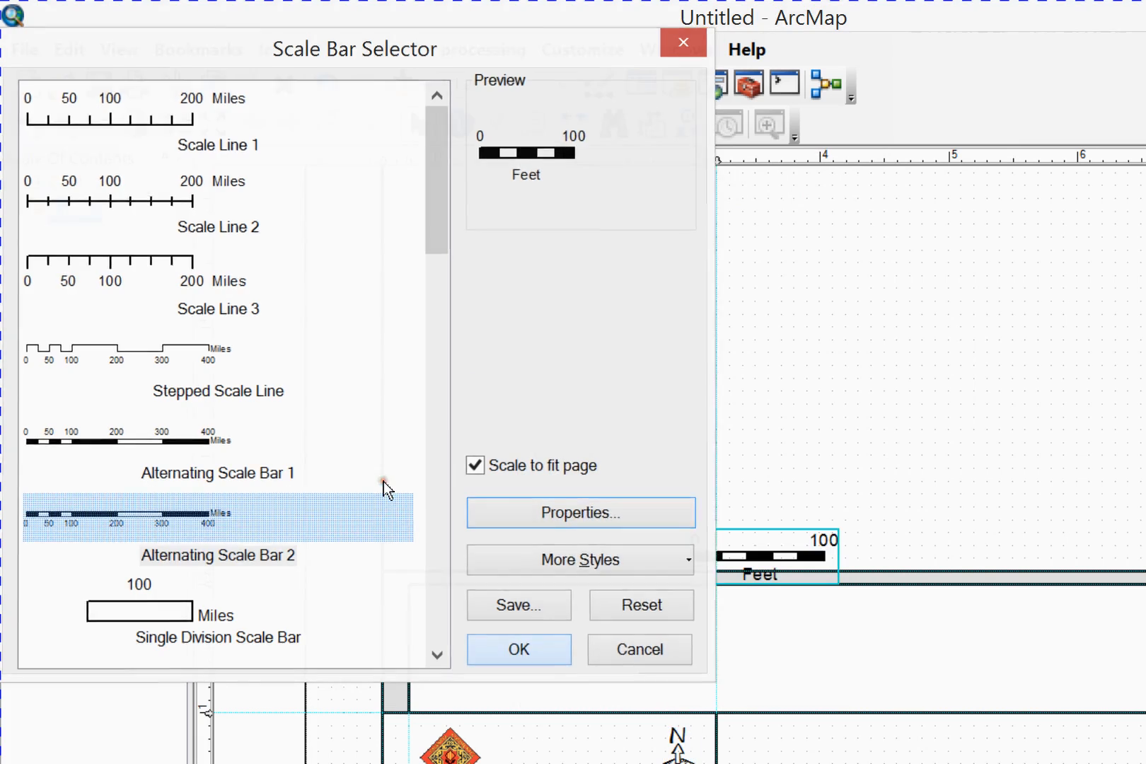
left_click_drag(569, 420, 440, 603)
Nudge the logo slightly left and the north arrow slightly right to spread them around the scale bar
left_click(354, 576)
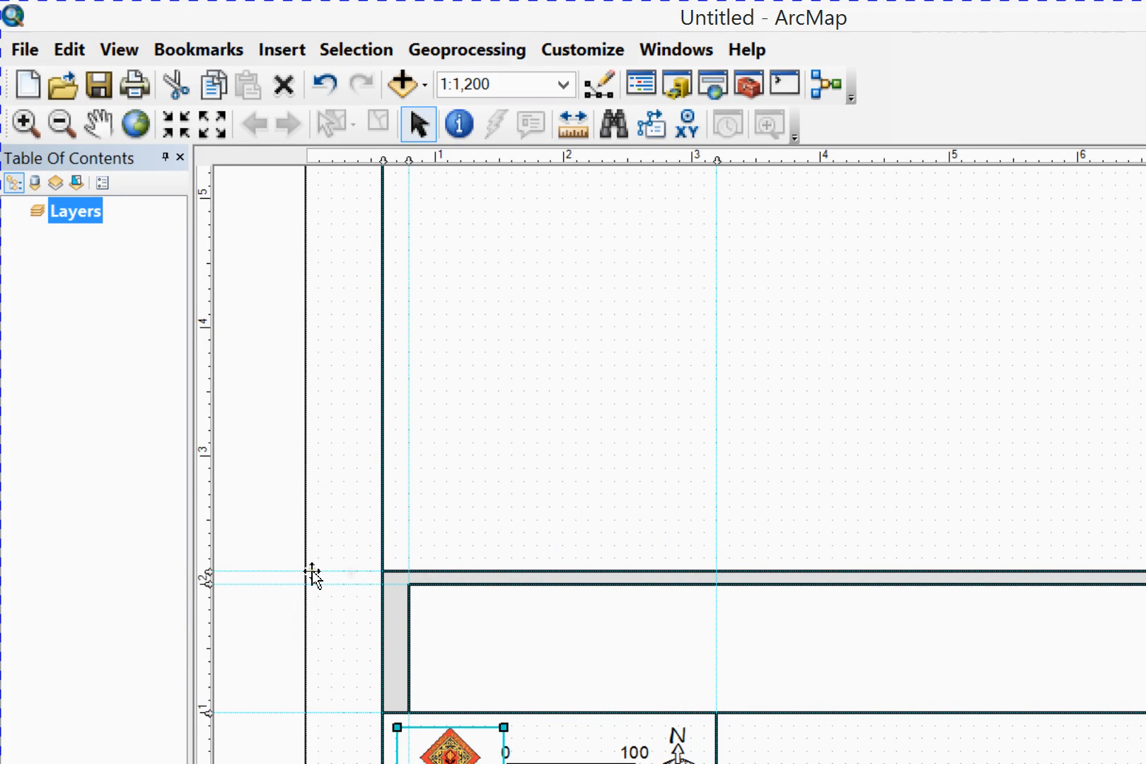
key("Left")
key("Left")
key("Right")
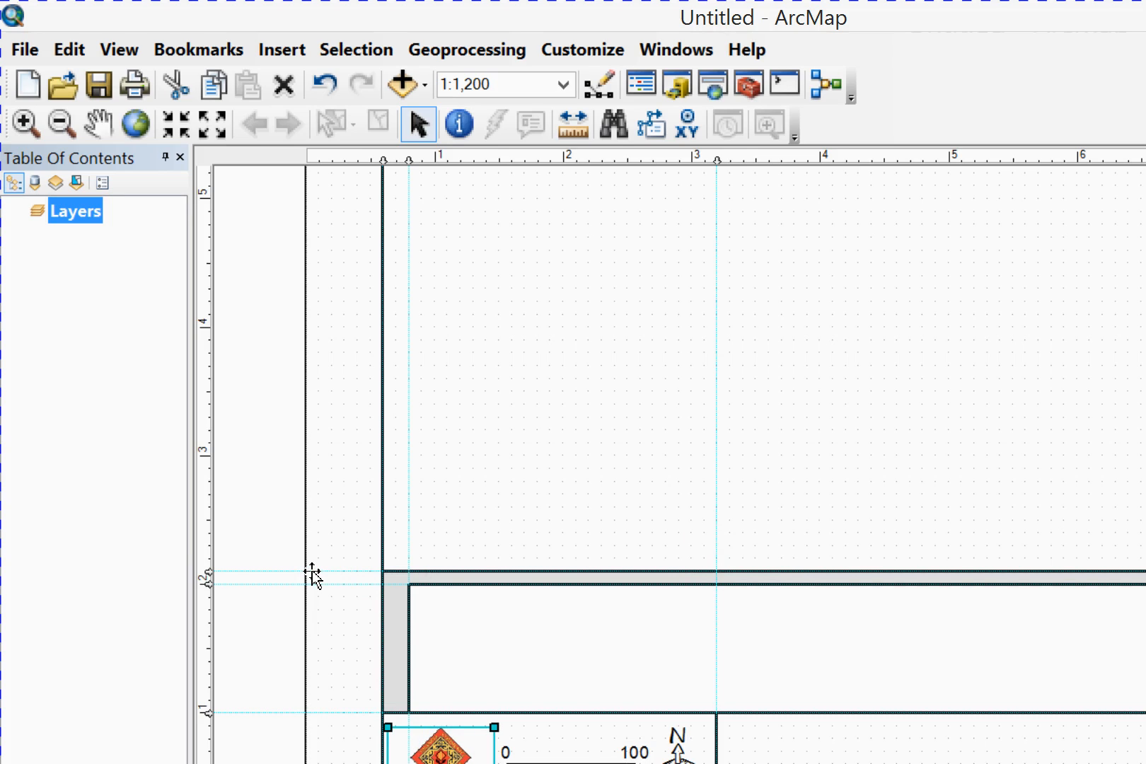
key("Right")
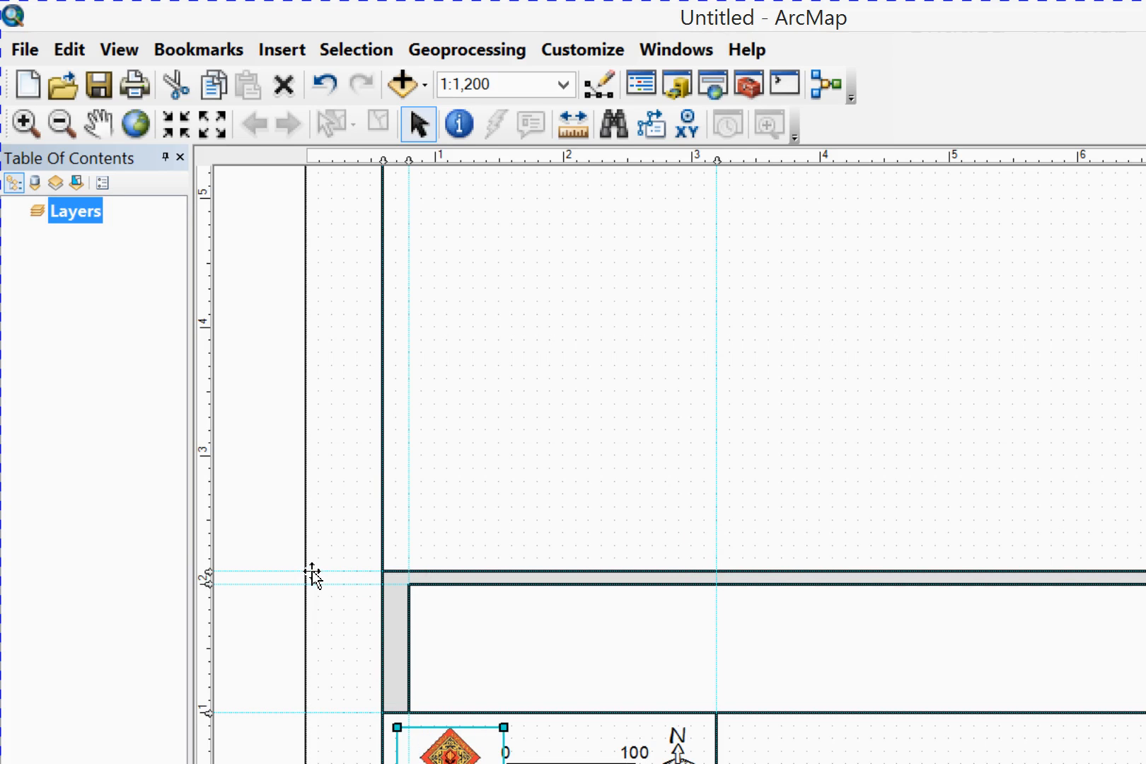
key("Left")
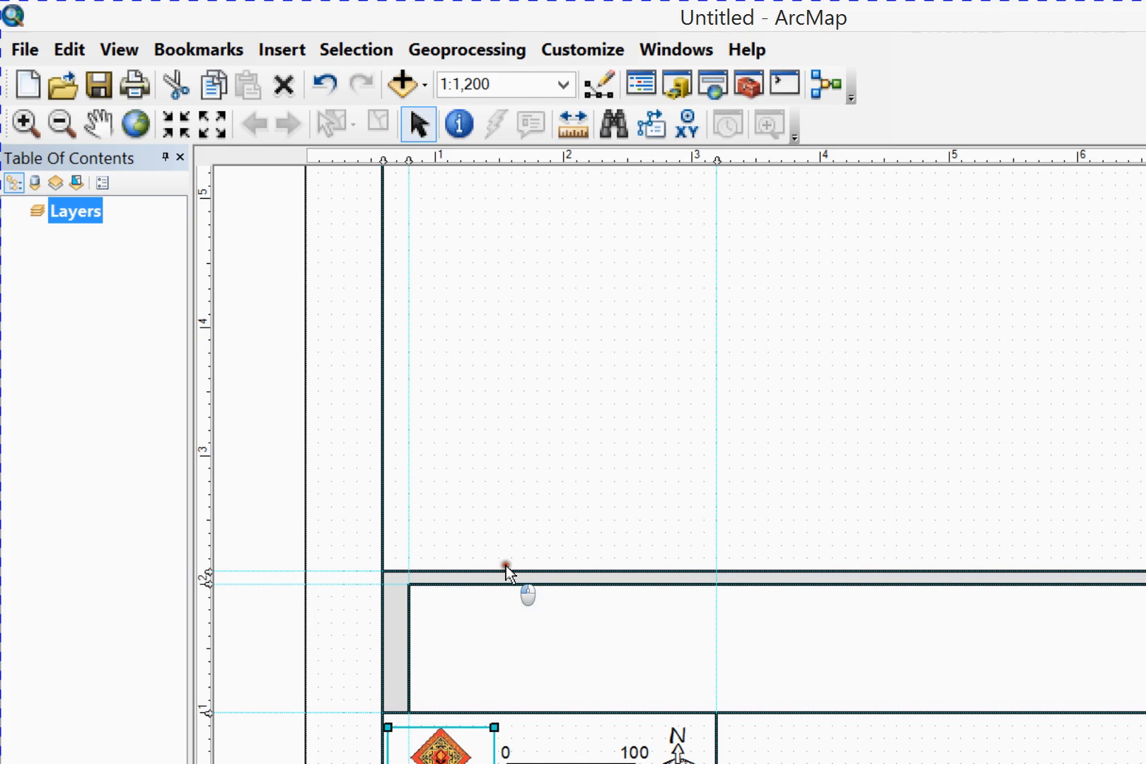
key("Tab")
key("Right")
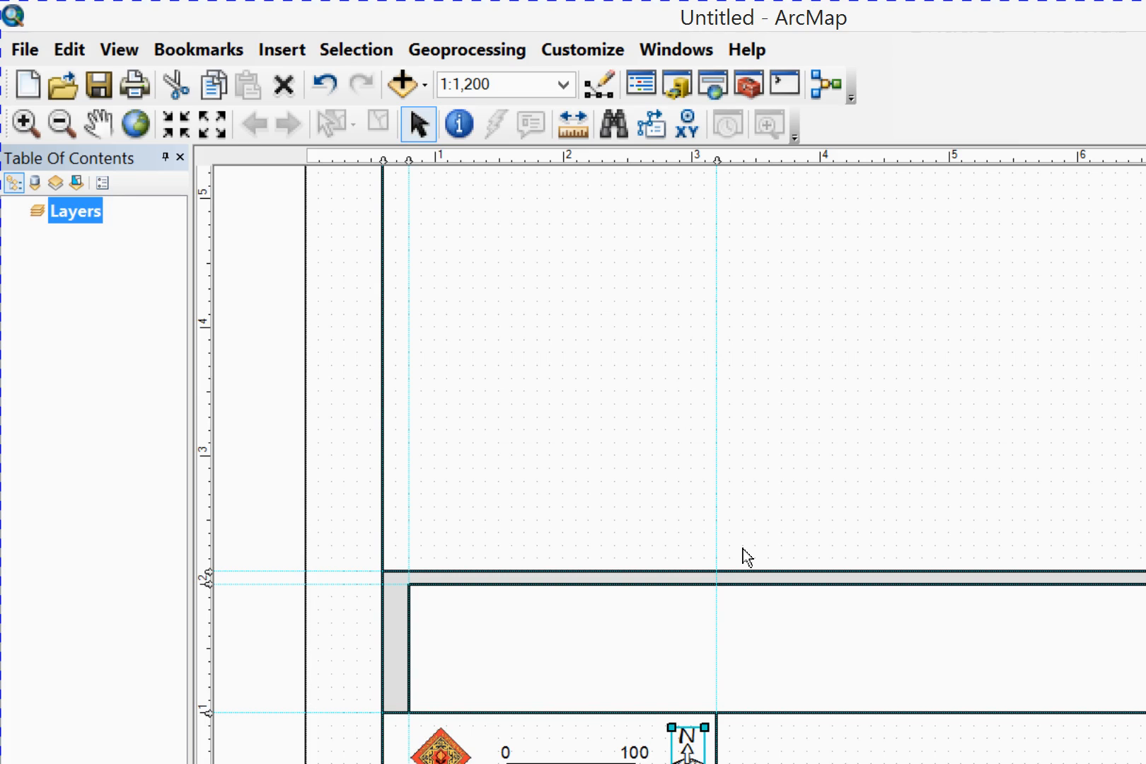
Select the logo, scale bar and north arrow together and align their vertical centers to the north arrow
key("Tab")
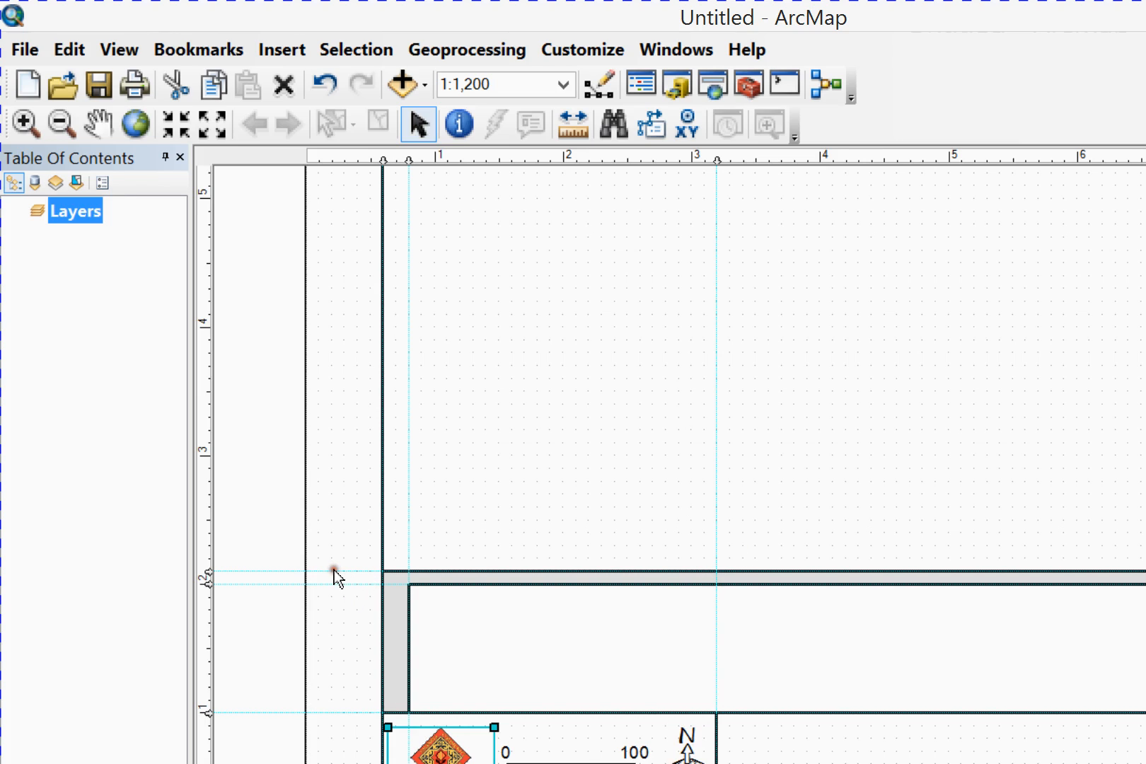
left_click(398, 571, "shift")
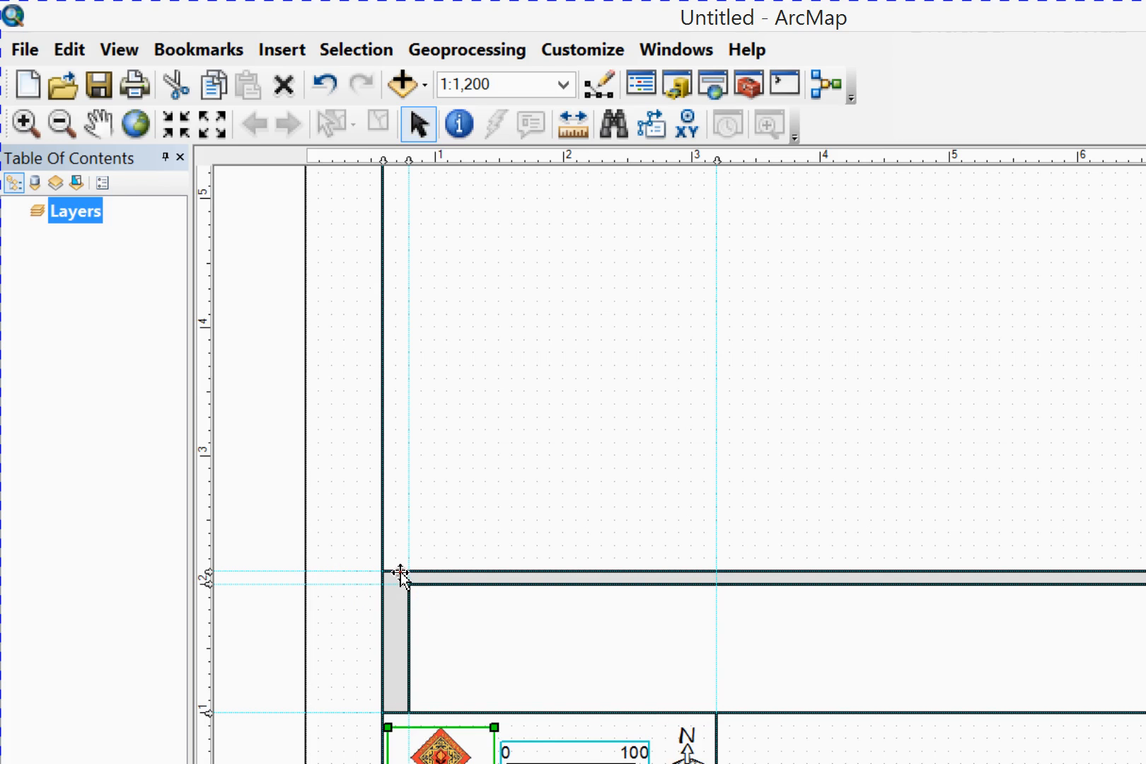
left_click(511, 574, "shift")
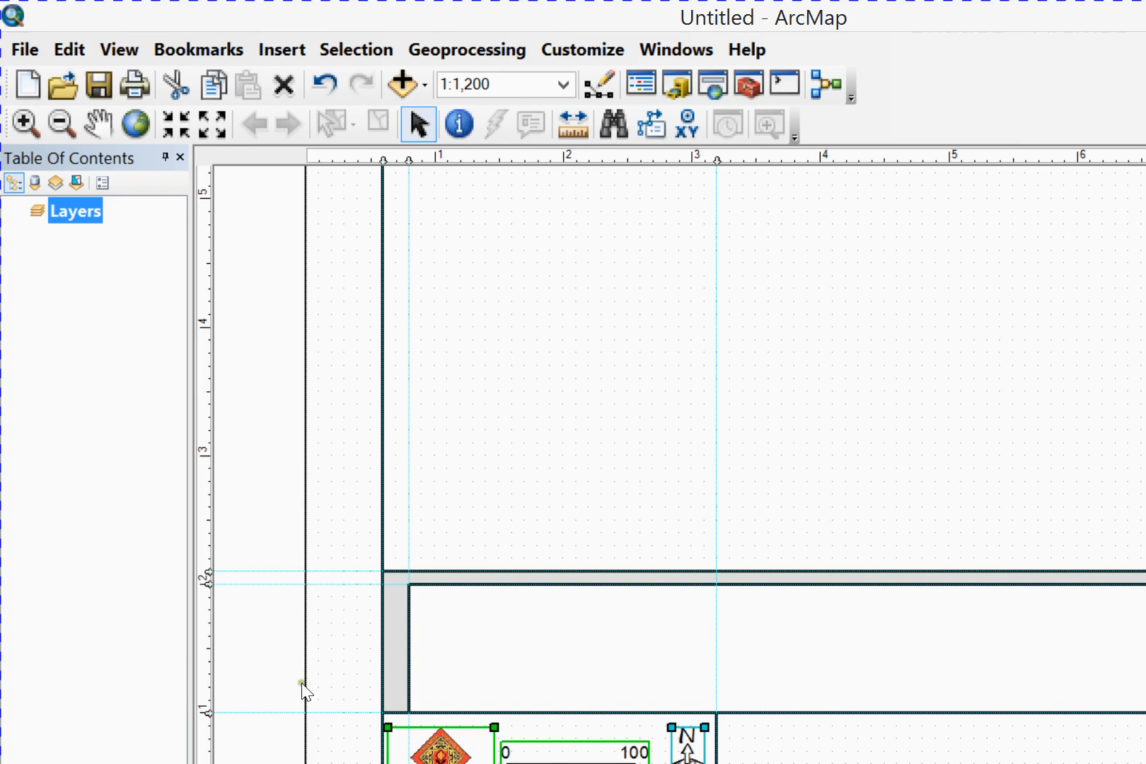
left_click(329, 672)
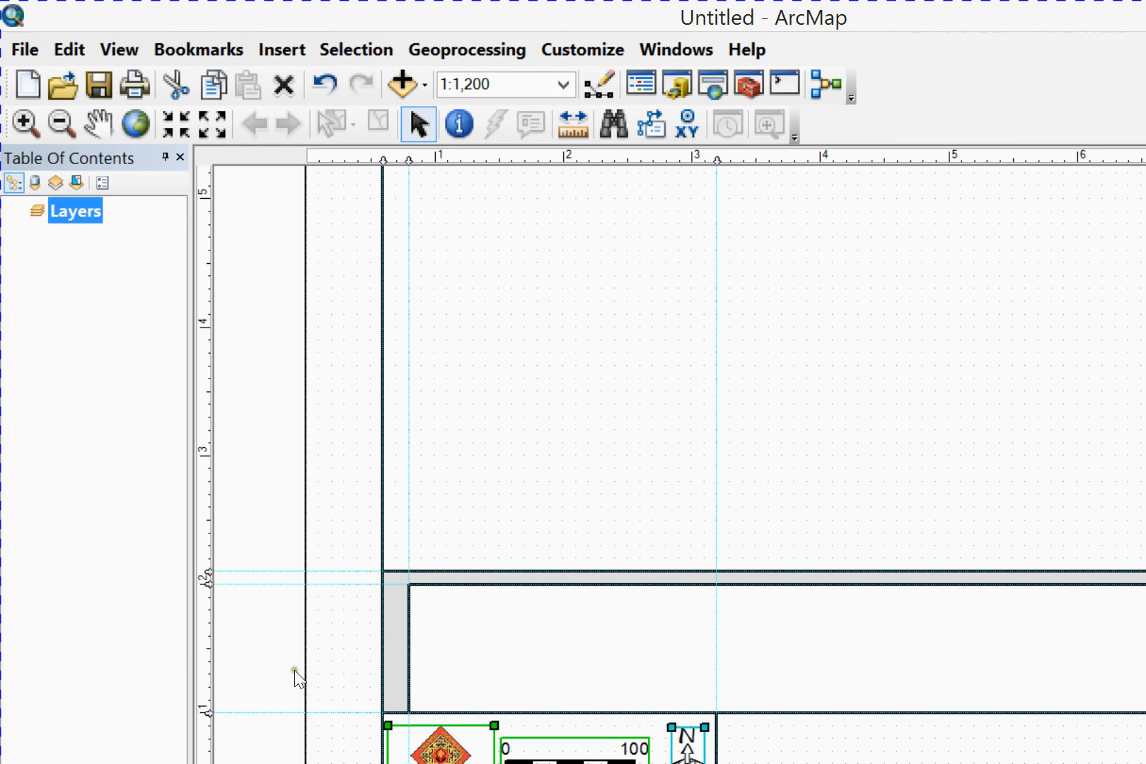
Try aligning the logo, scale bar and north arrow by their right edges, and undo that alignment
left_click(277, 669)
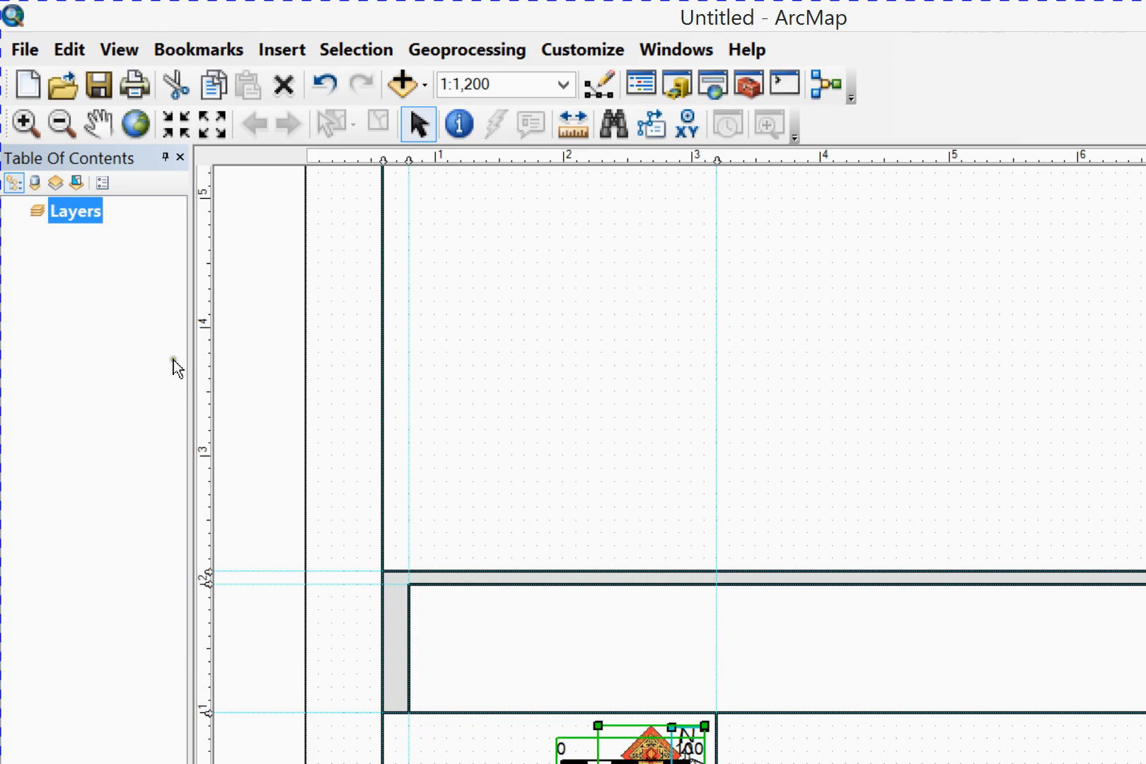
key("ctrl+z")
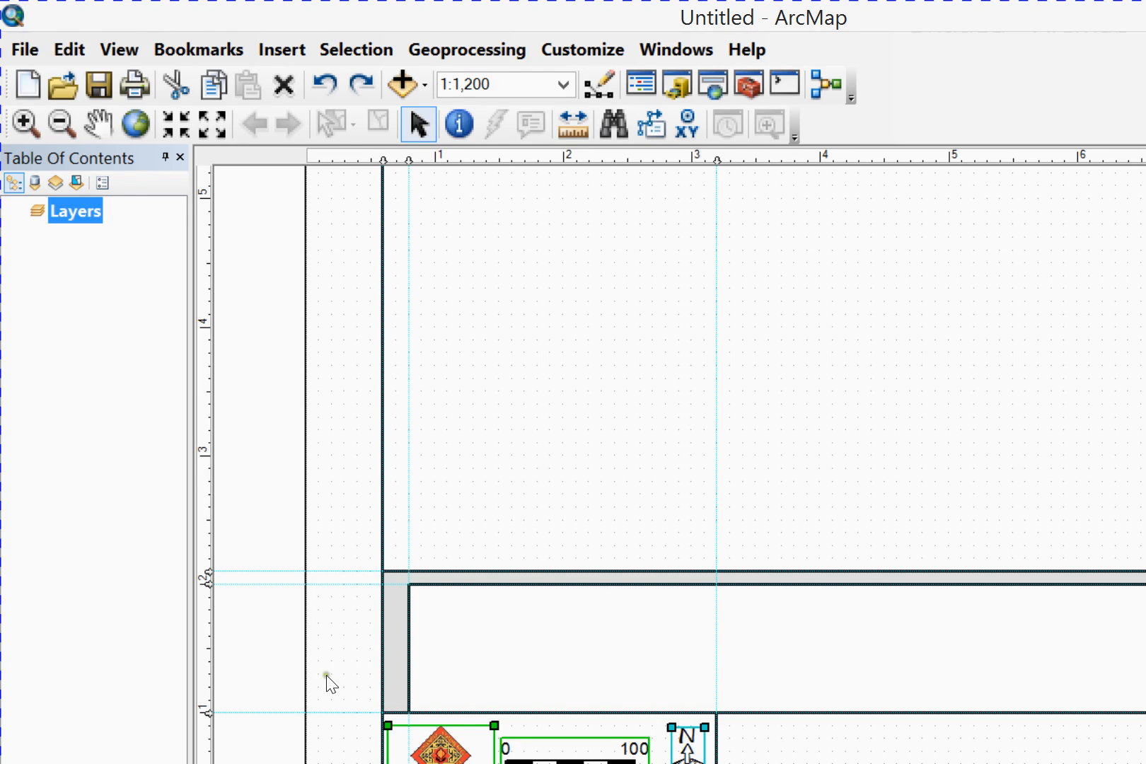
Insert a Document Path dynamic text element into the layout
left_click(524, 506)
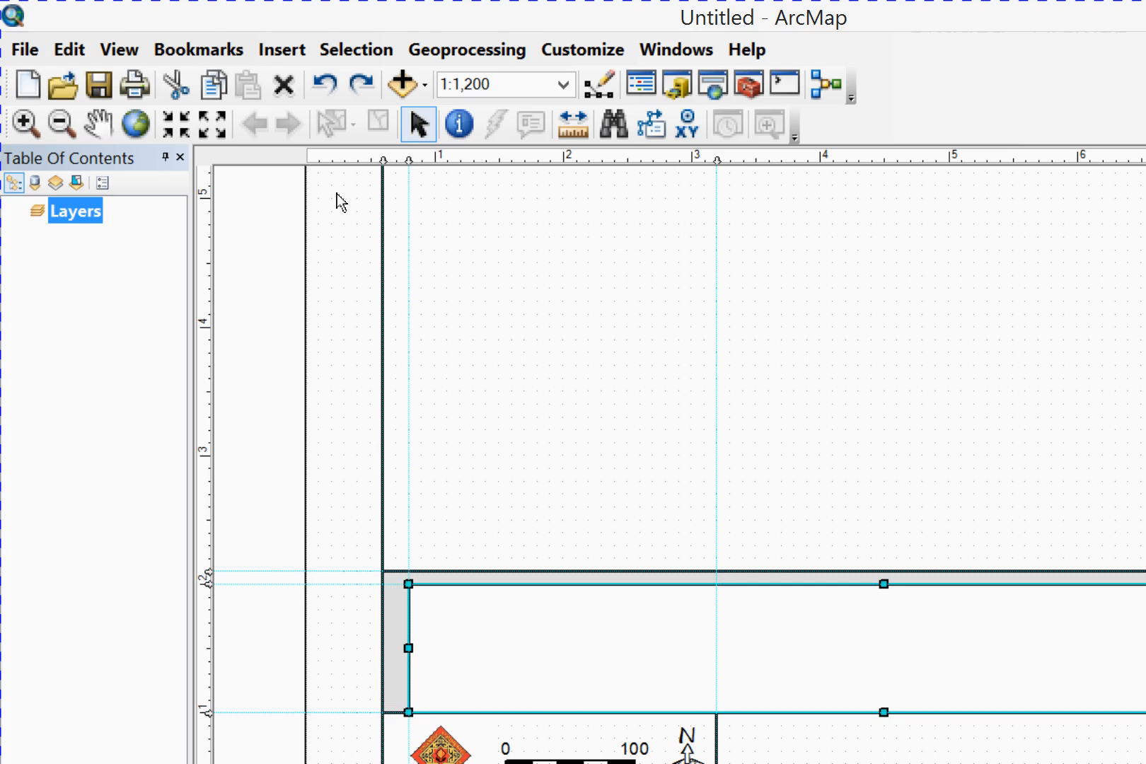
left_click(293, 49)
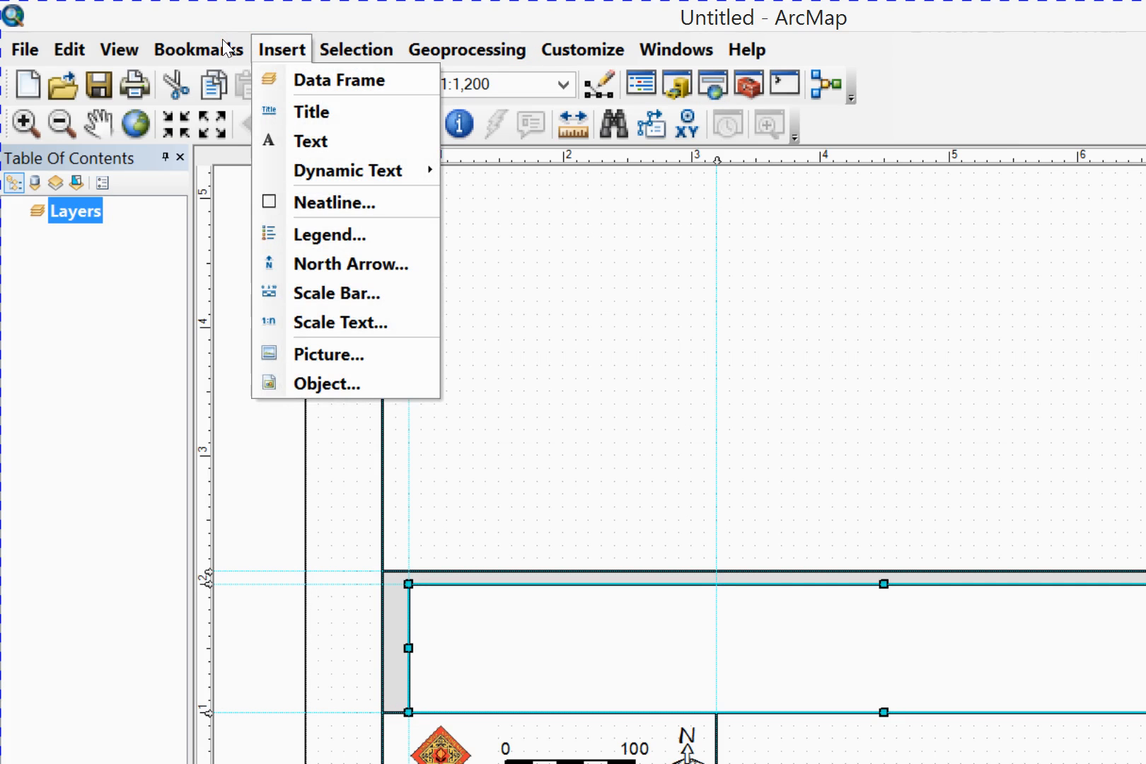
mouse_move(239, 131)
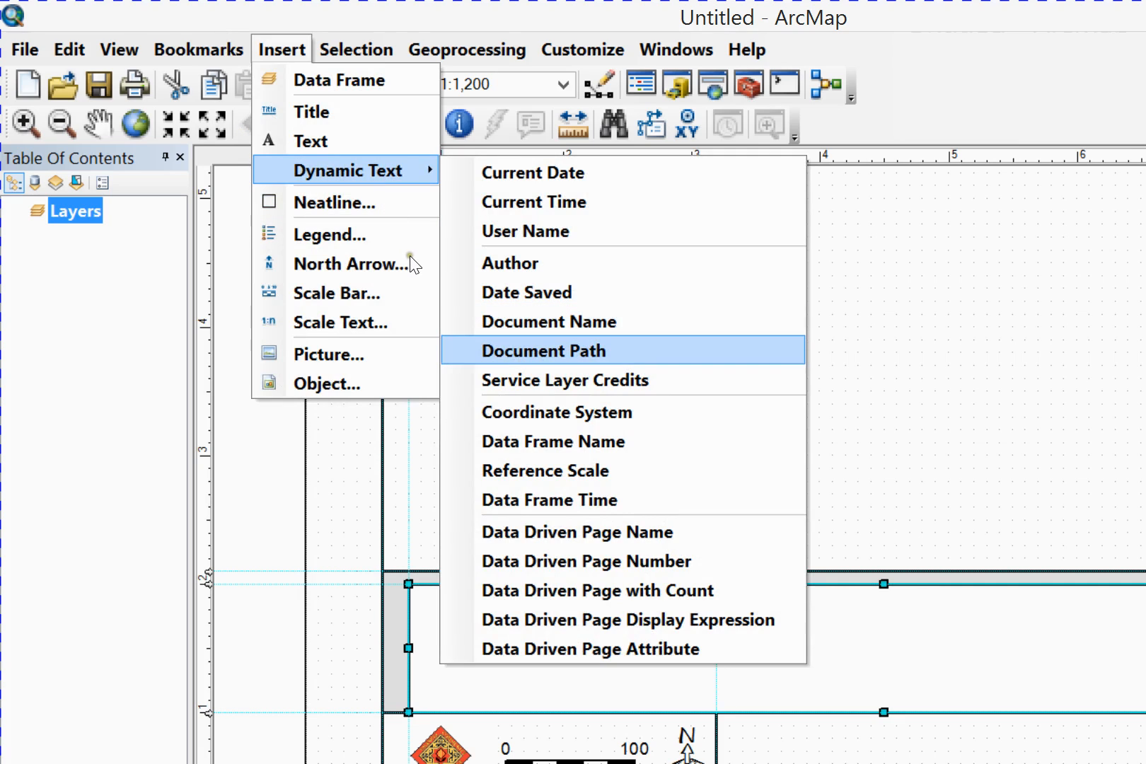
left_click(550, 351)
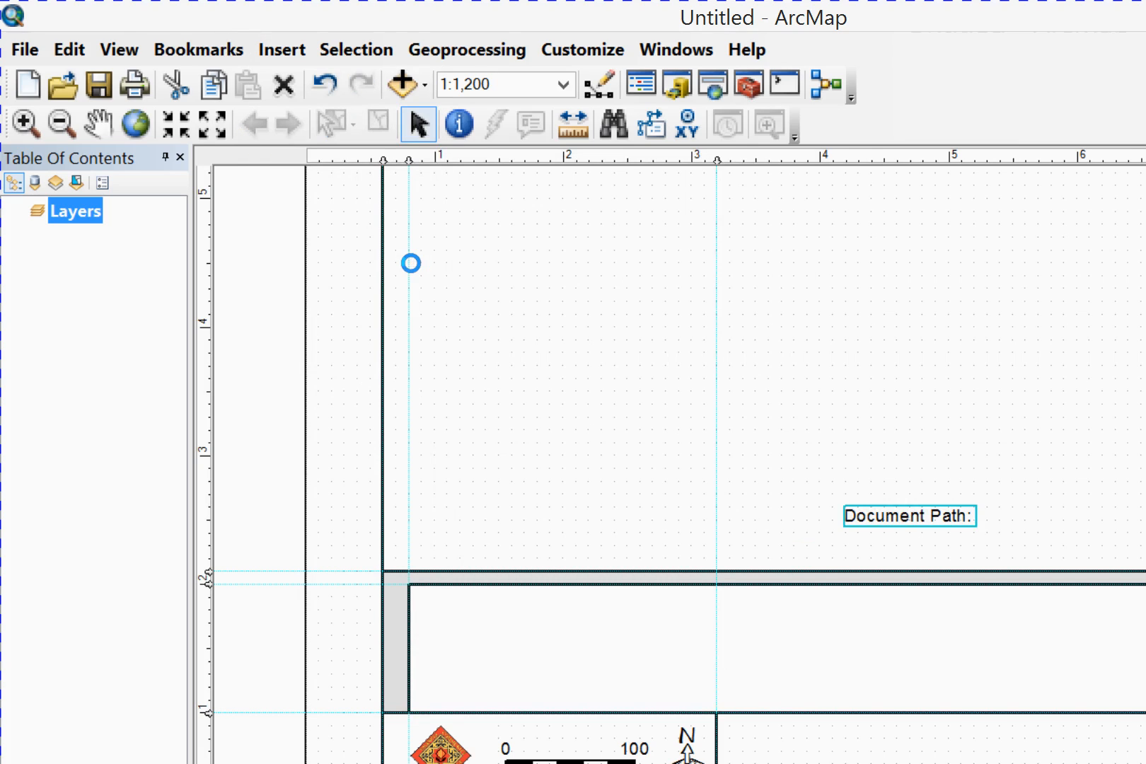
Set the document path text's symbol size to 5 in Arial, keeping its dynamic path tag
double_click(716, 389)
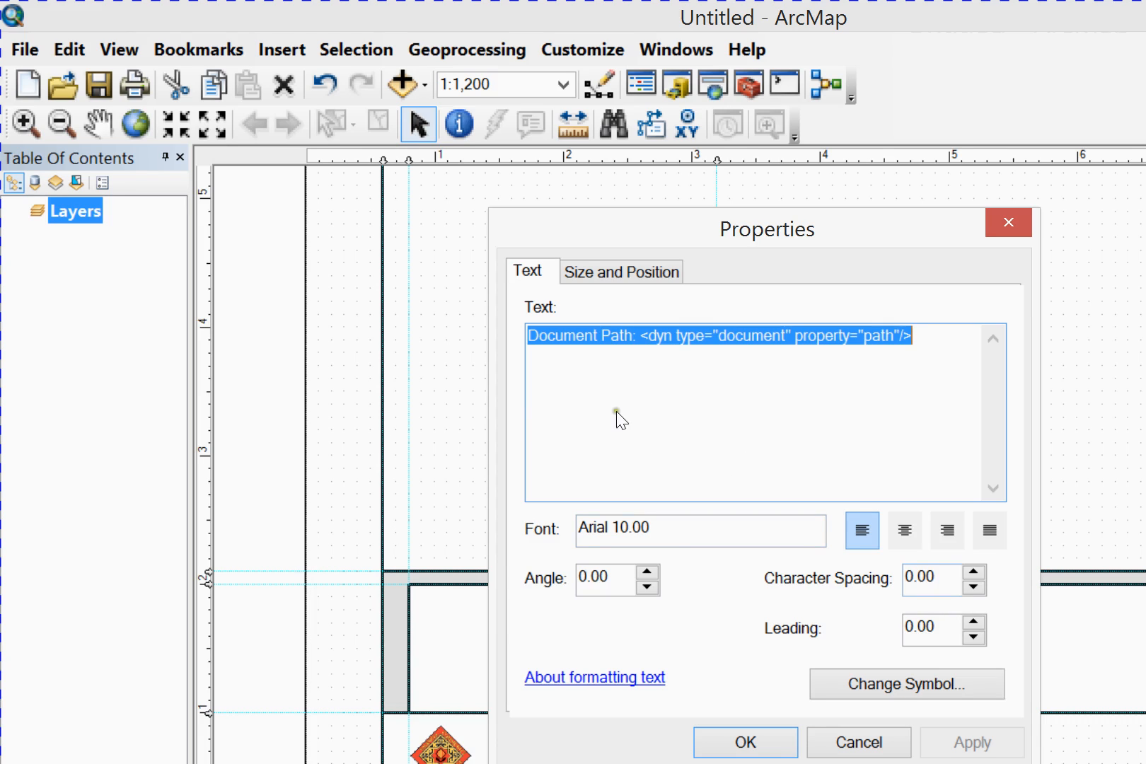
left_click(567, 398)
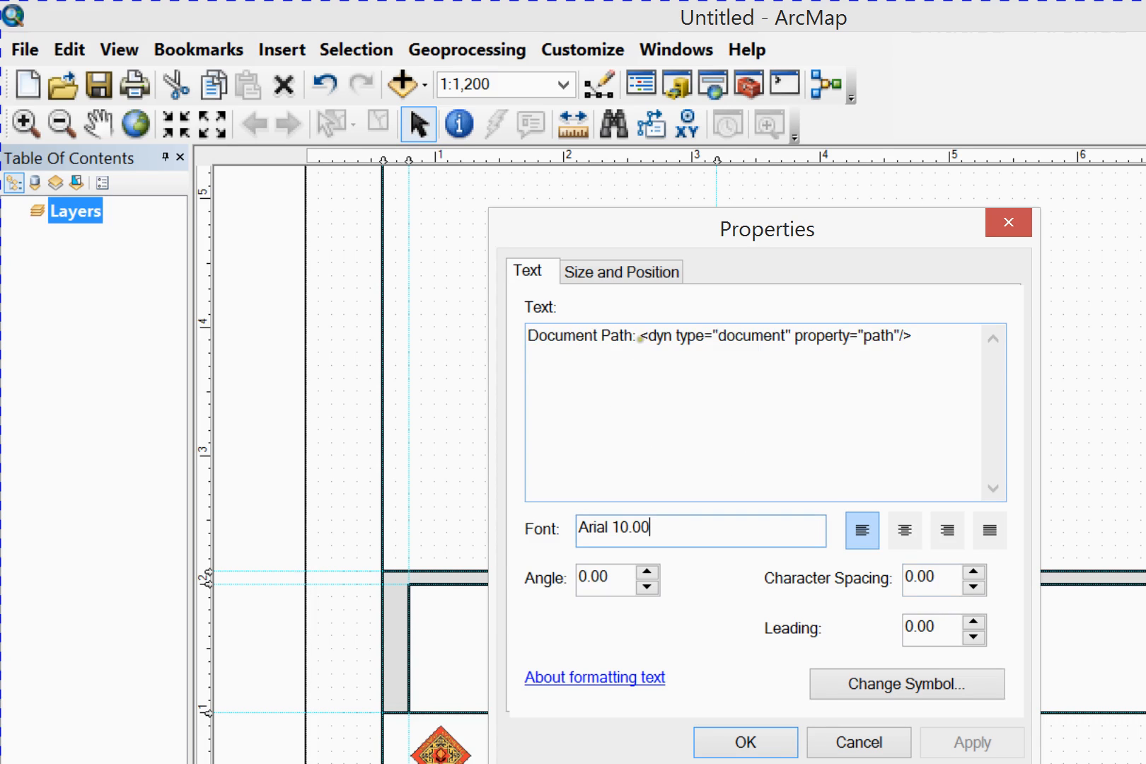
left_click(497, 196)
left_click(411, 195)
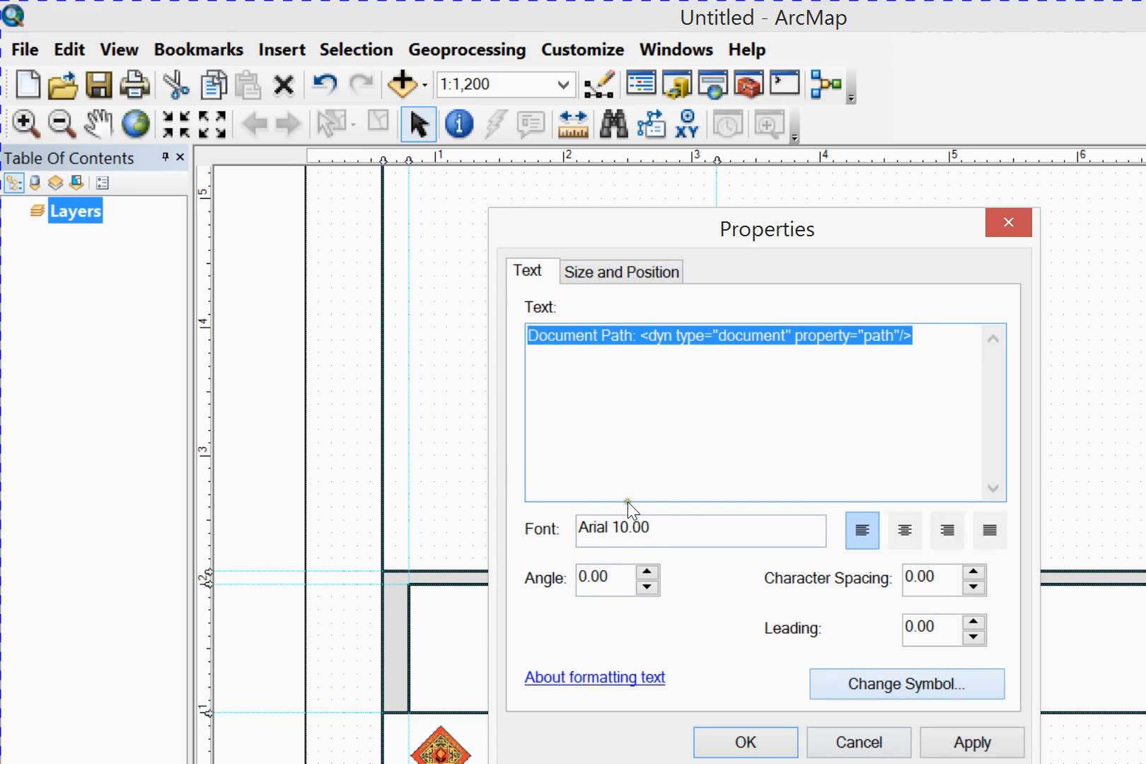
left_click(649, 513)
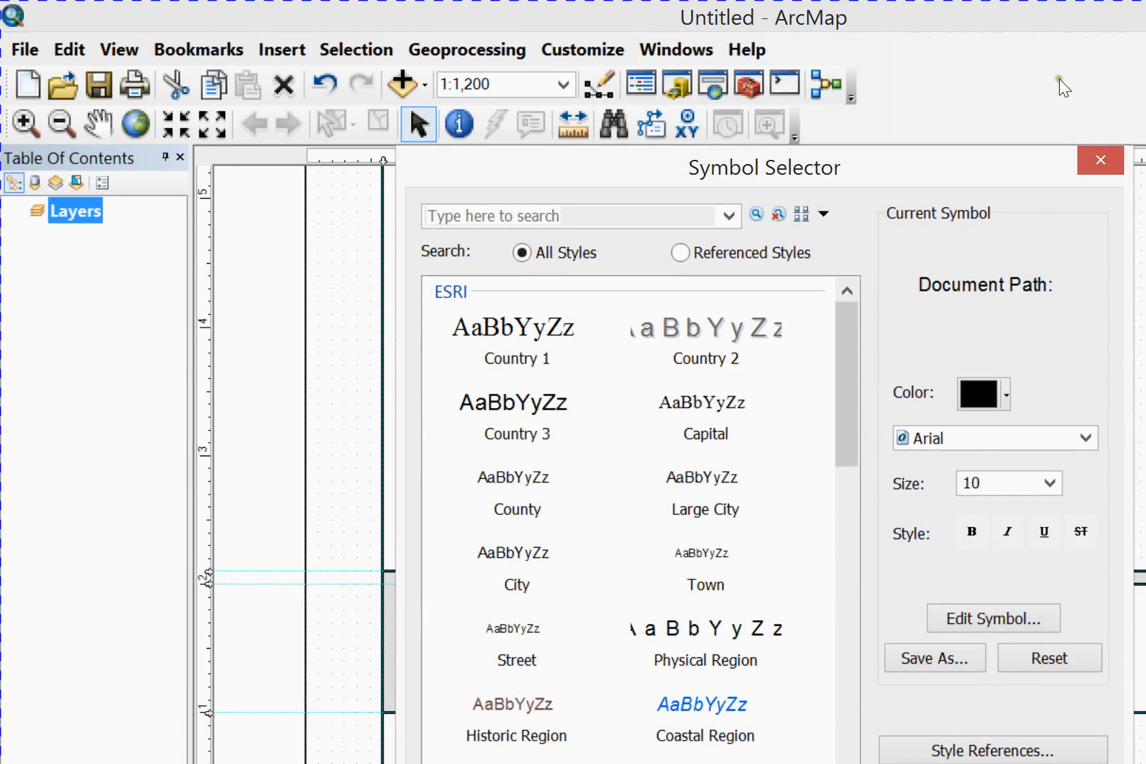
left_click(788, 363)
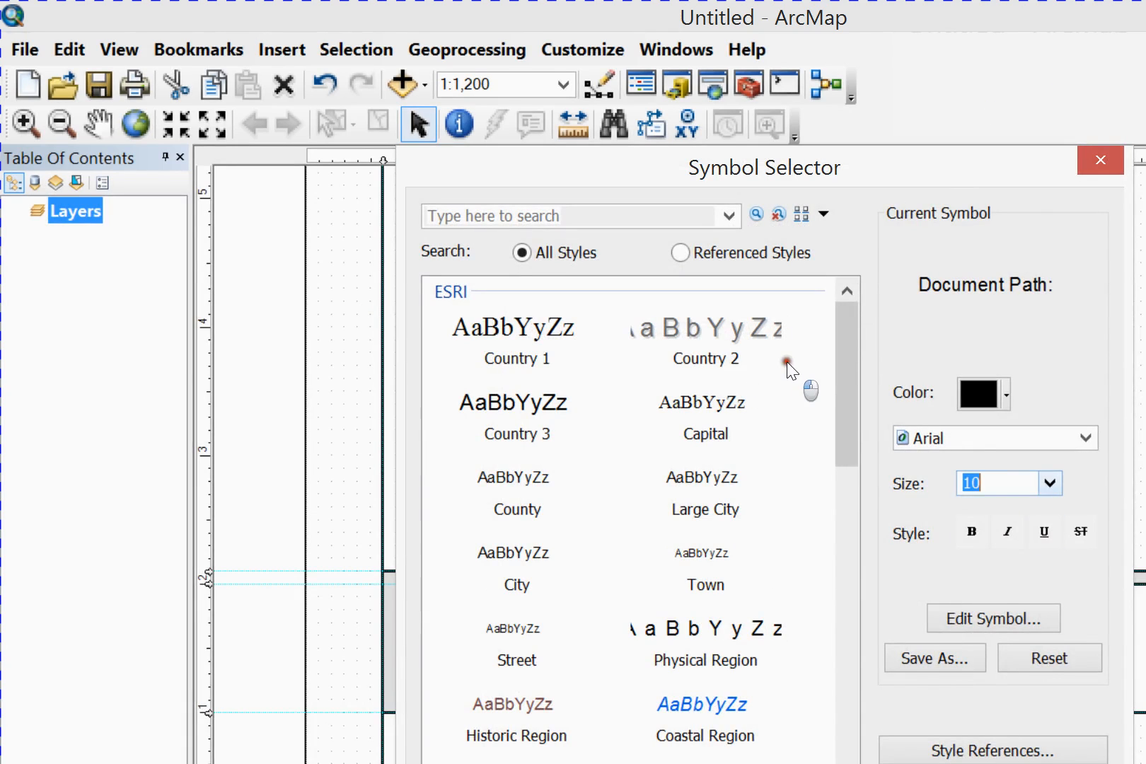
scroll(777, 377, "up", 2)
left_click(742, 381)
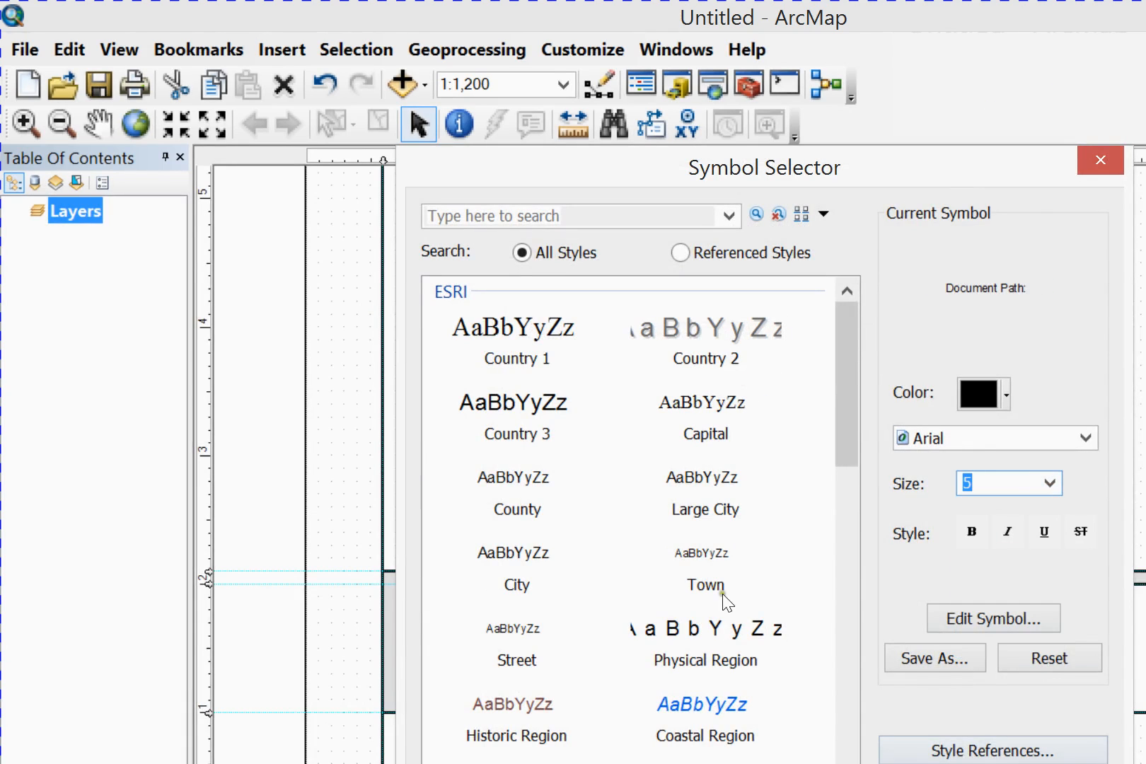
key("Return")
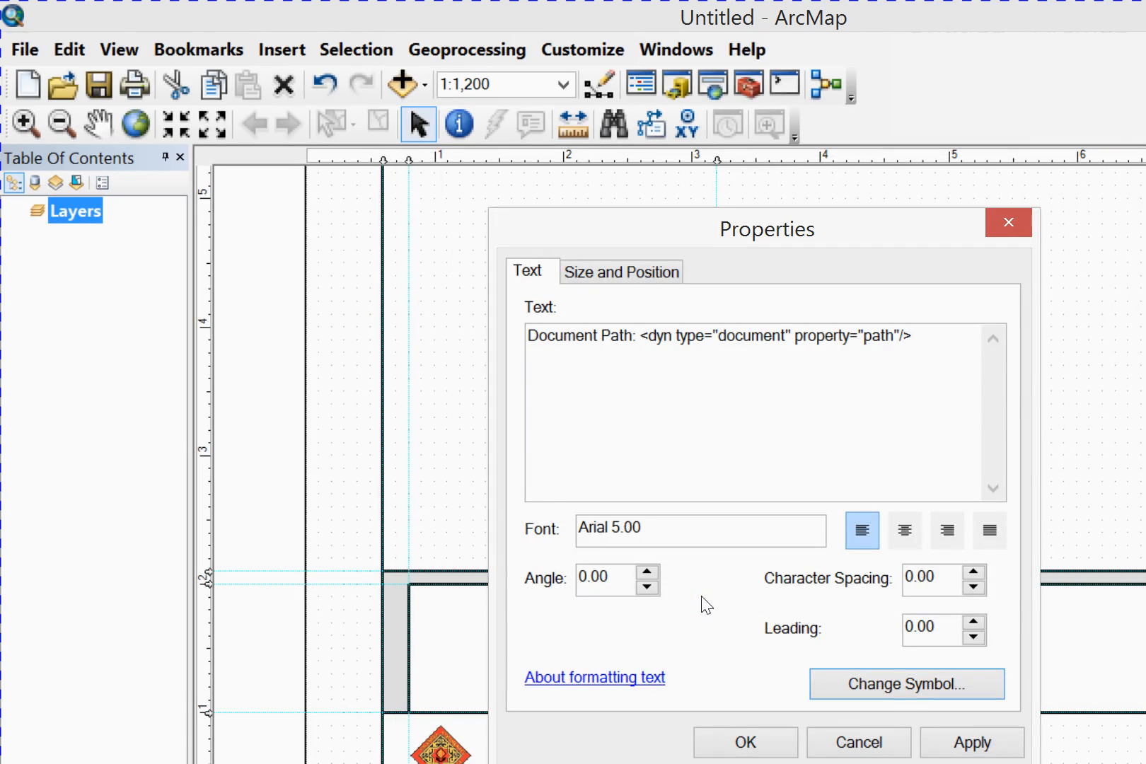
left_click(731, 546)
left_click(546, 555)
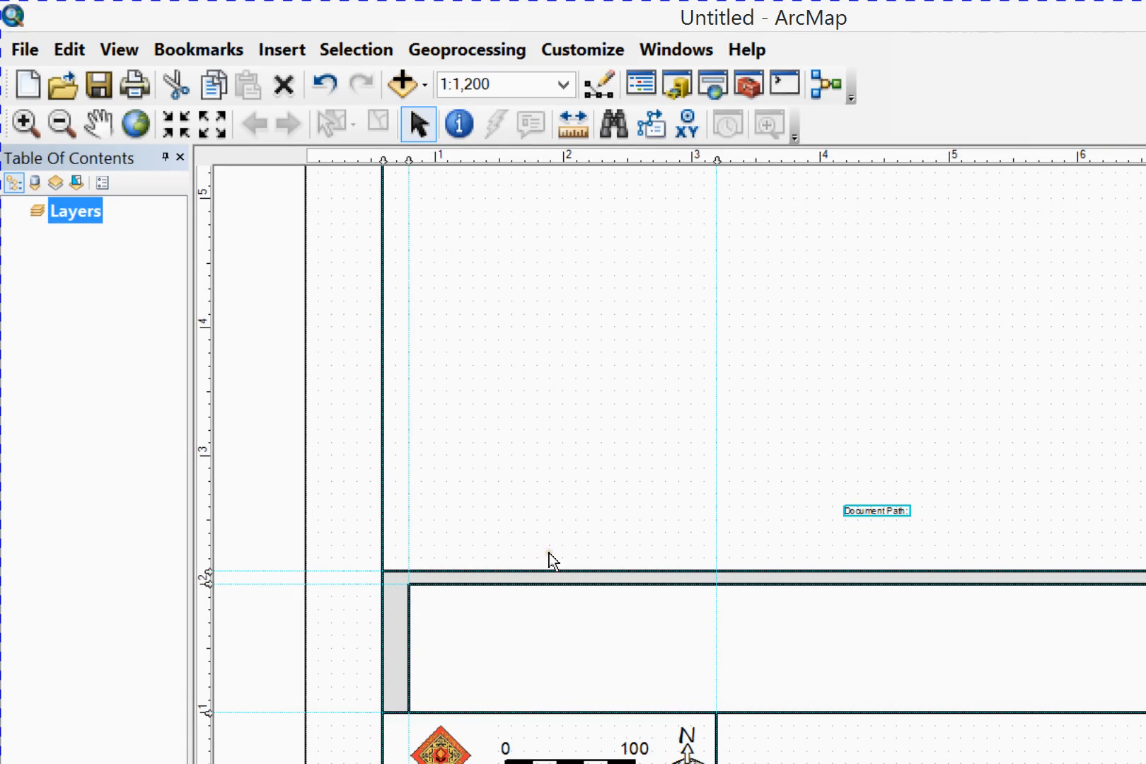
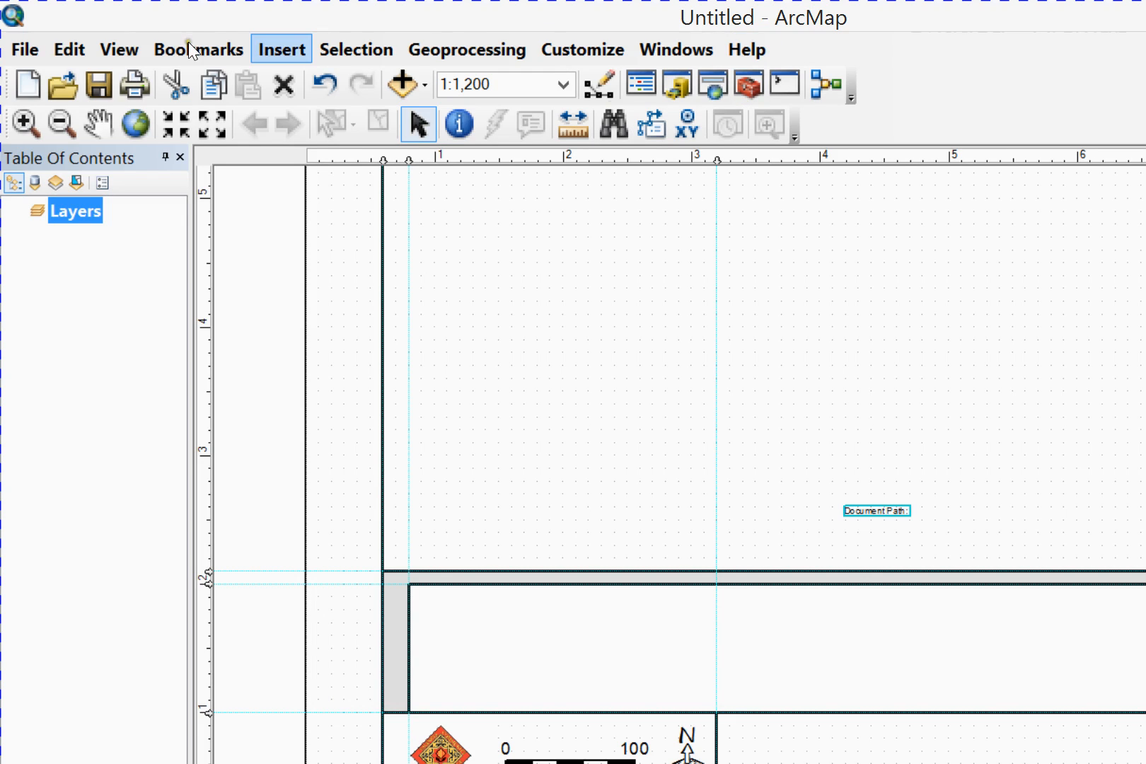
Insert an Author dynamic text element into the map area of the layout
left_click(274, 50)
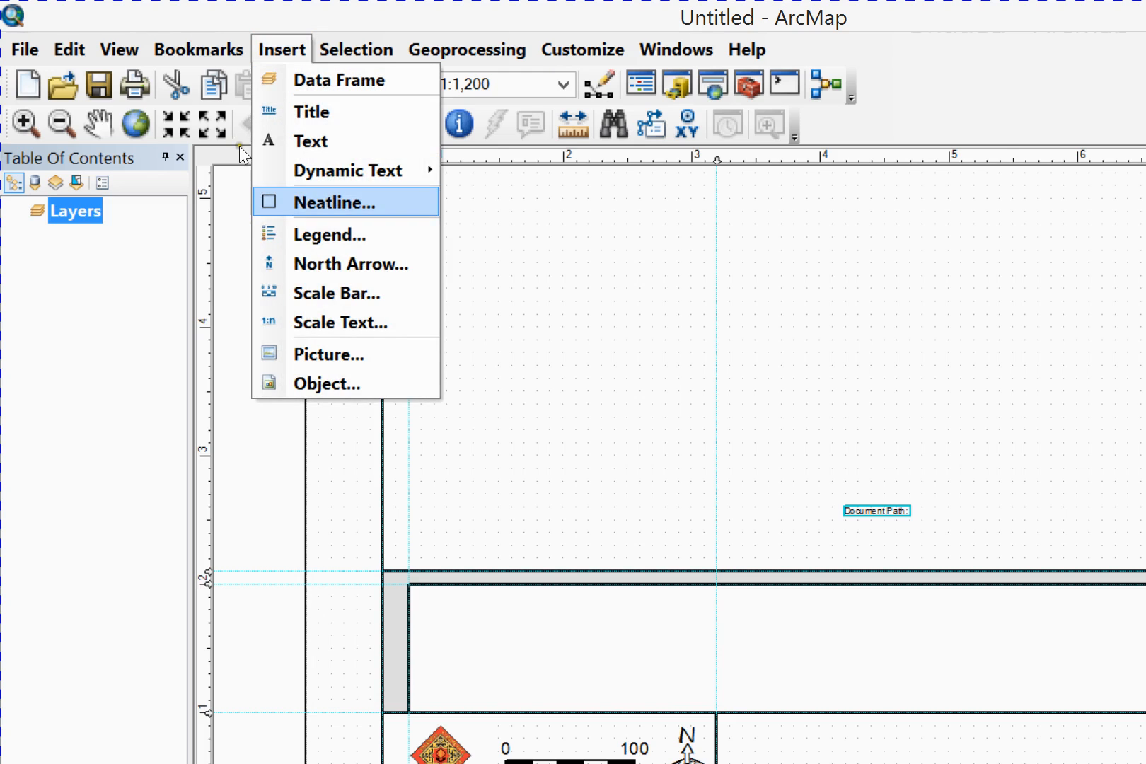
mouse_move(347, 170)
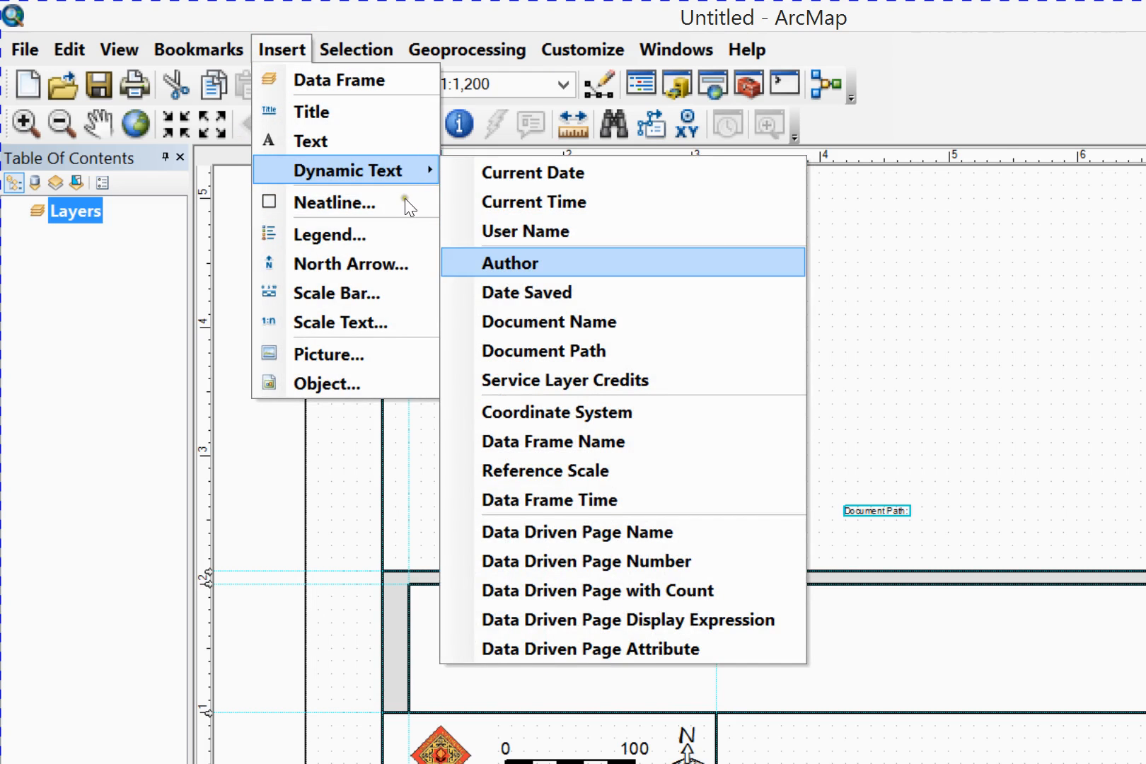
left_click(495, 258)
left_click_drag(872, 516, 697, 422)
Copy only the dynamic author tag from the Author text's properties, leaving its text unchanged
double_click(698, 422)
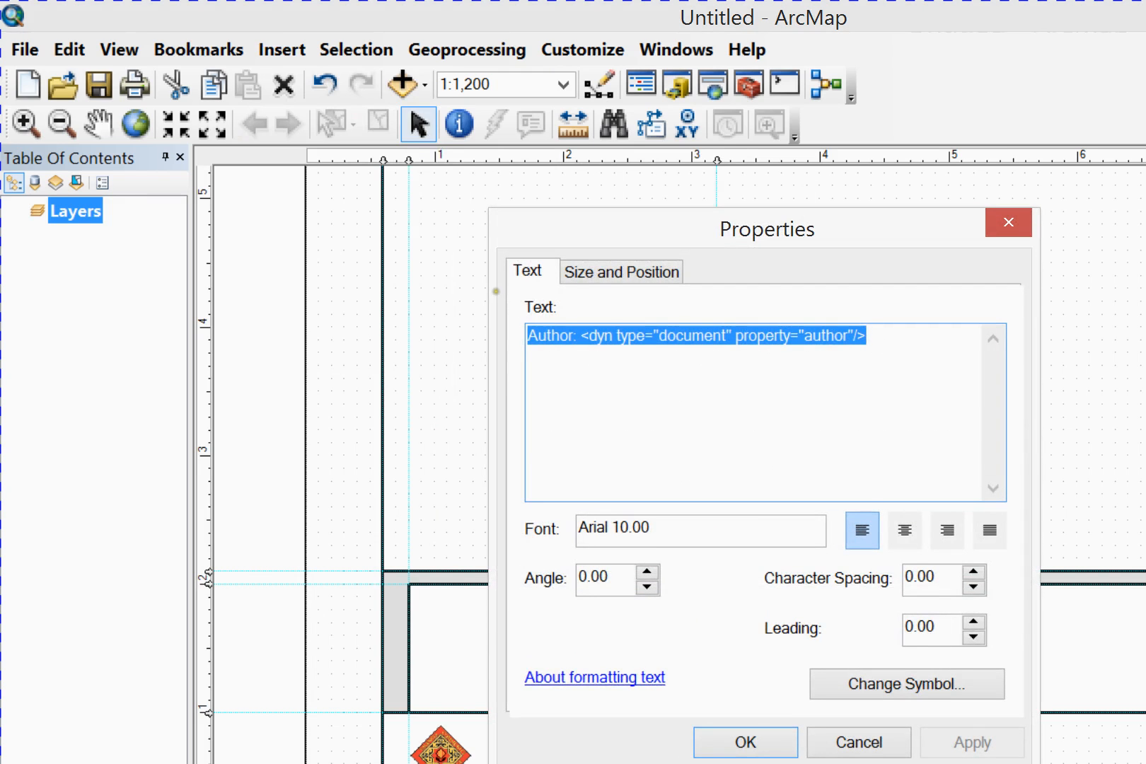
left_click(660, 336)
left_click_drag(580, 336, 866, 340)
key("ctrl+c")
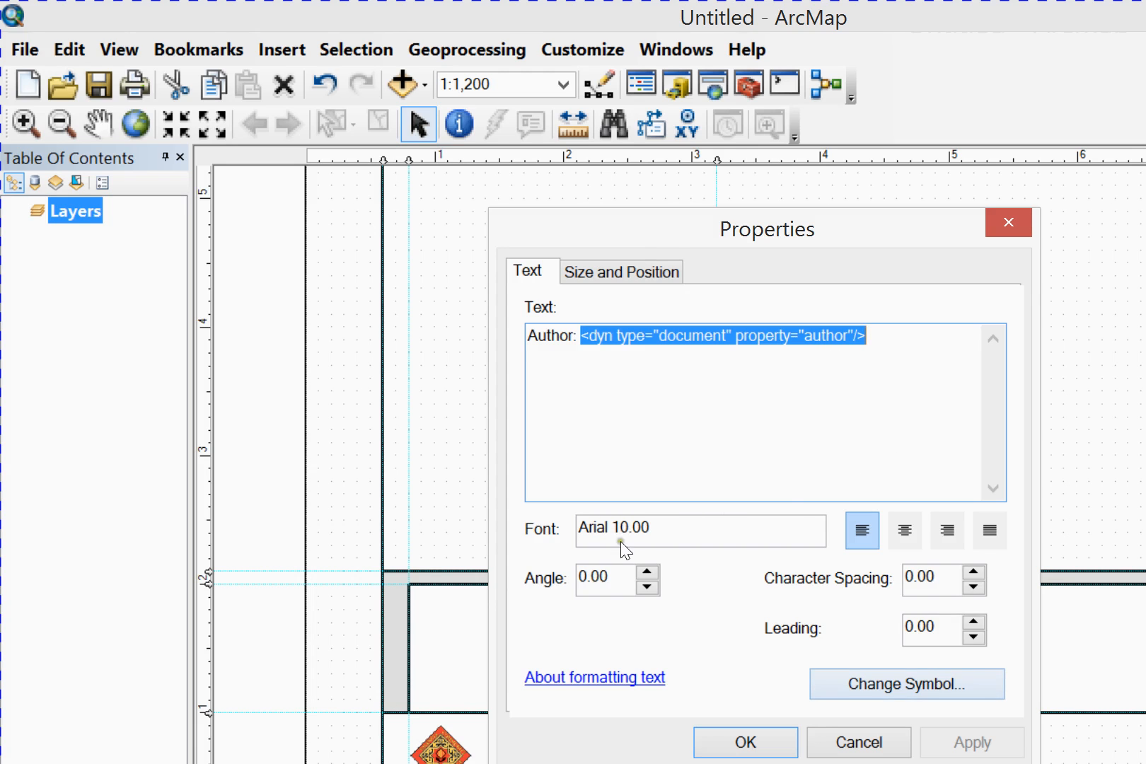
left_click(859, 742)
Append the copied dynamic author tag directly after the path tag in the Document Path text and apply it
key("Tab")
key("Return")
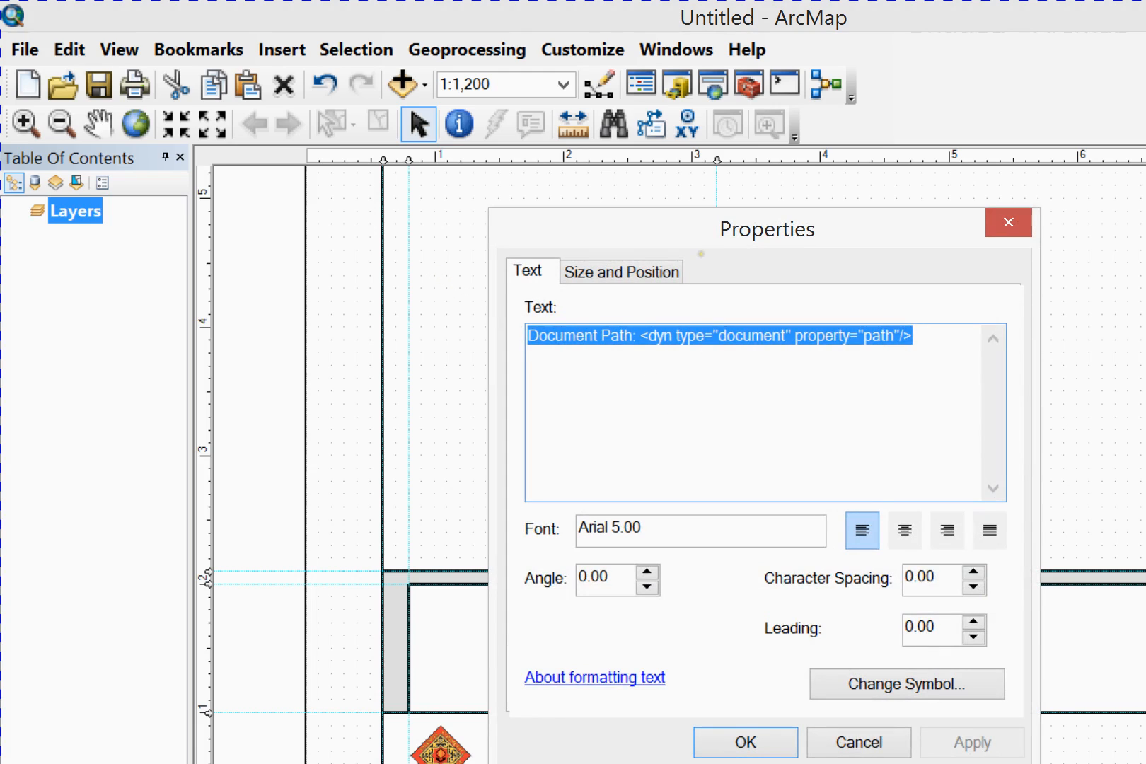
key("End")
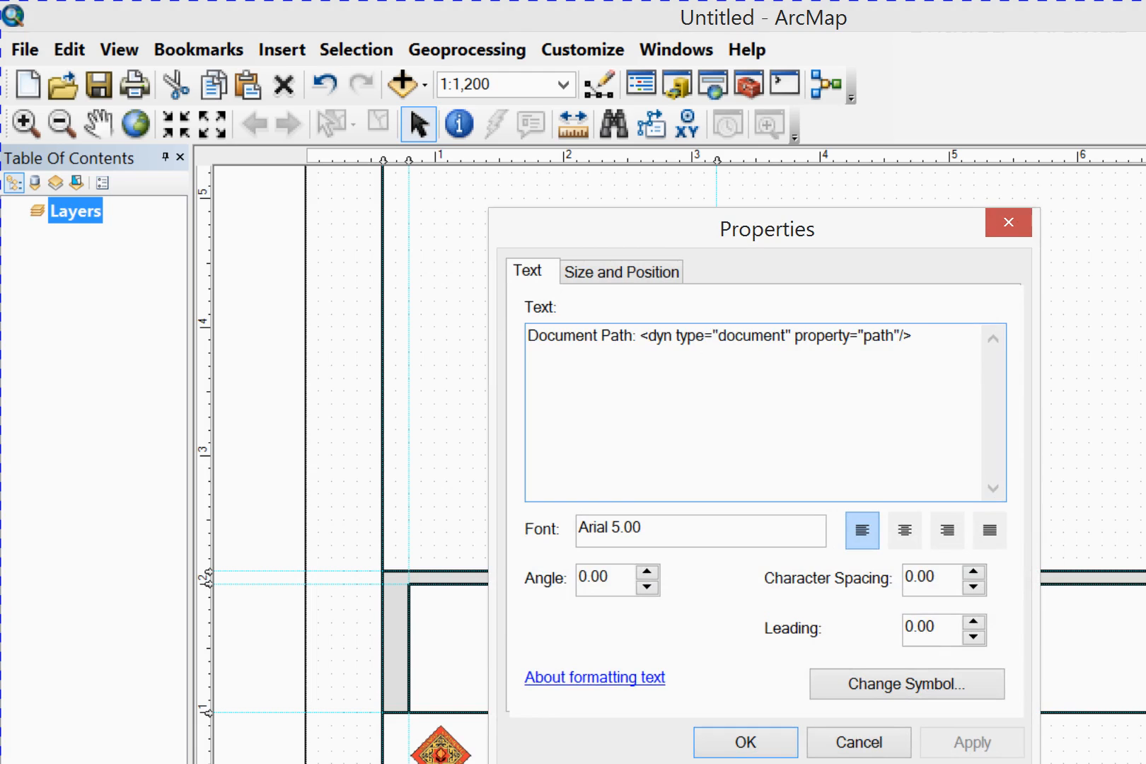
key("ctrl+v")
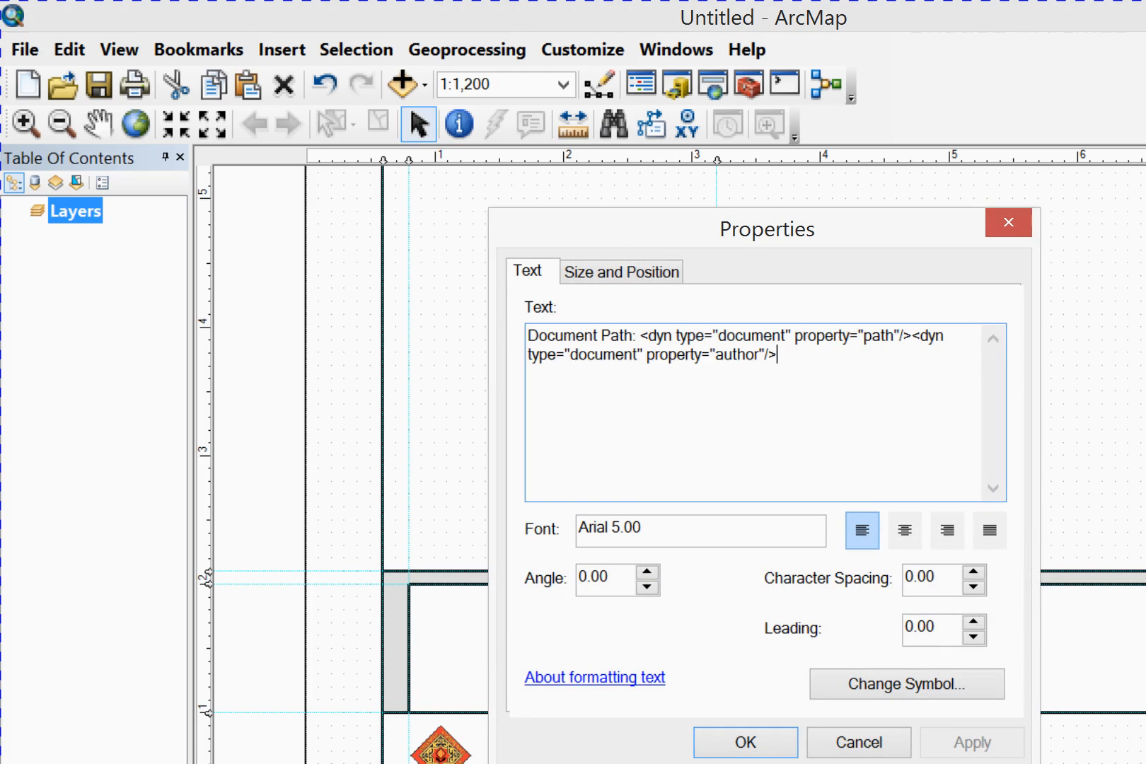
left_click(972, 742)
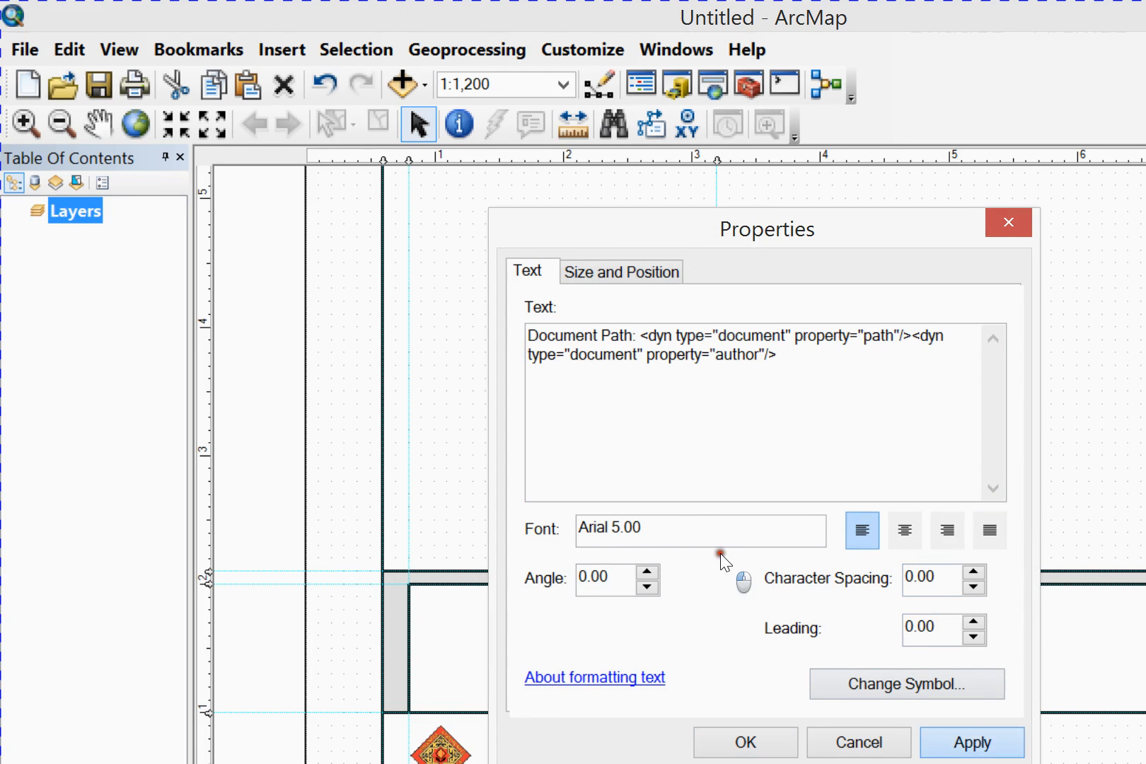
left_click(746, 742)
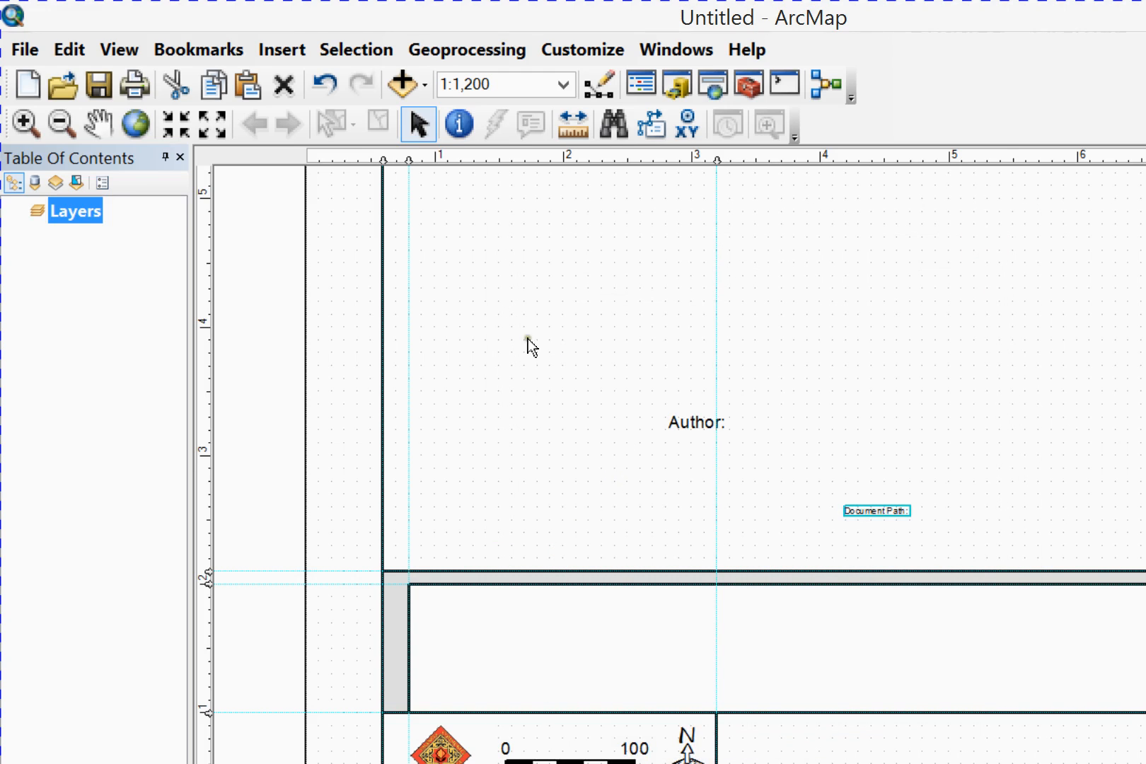
left_click(682, 424)
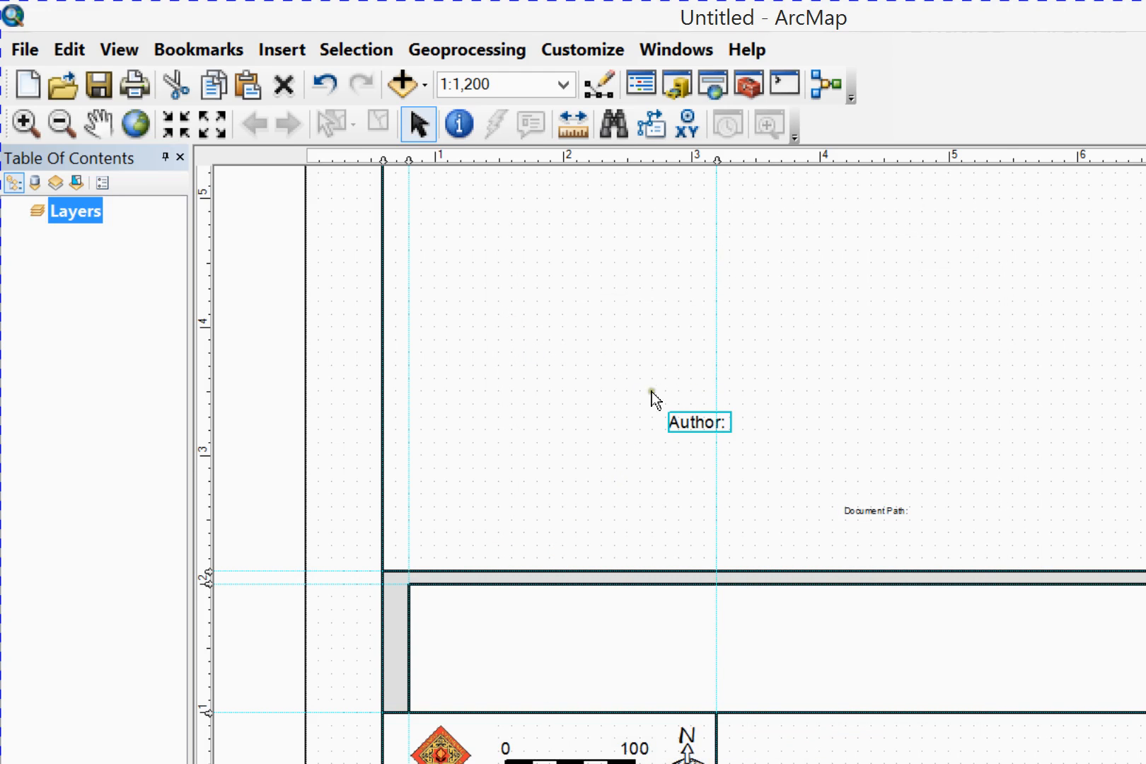
key("Tab")
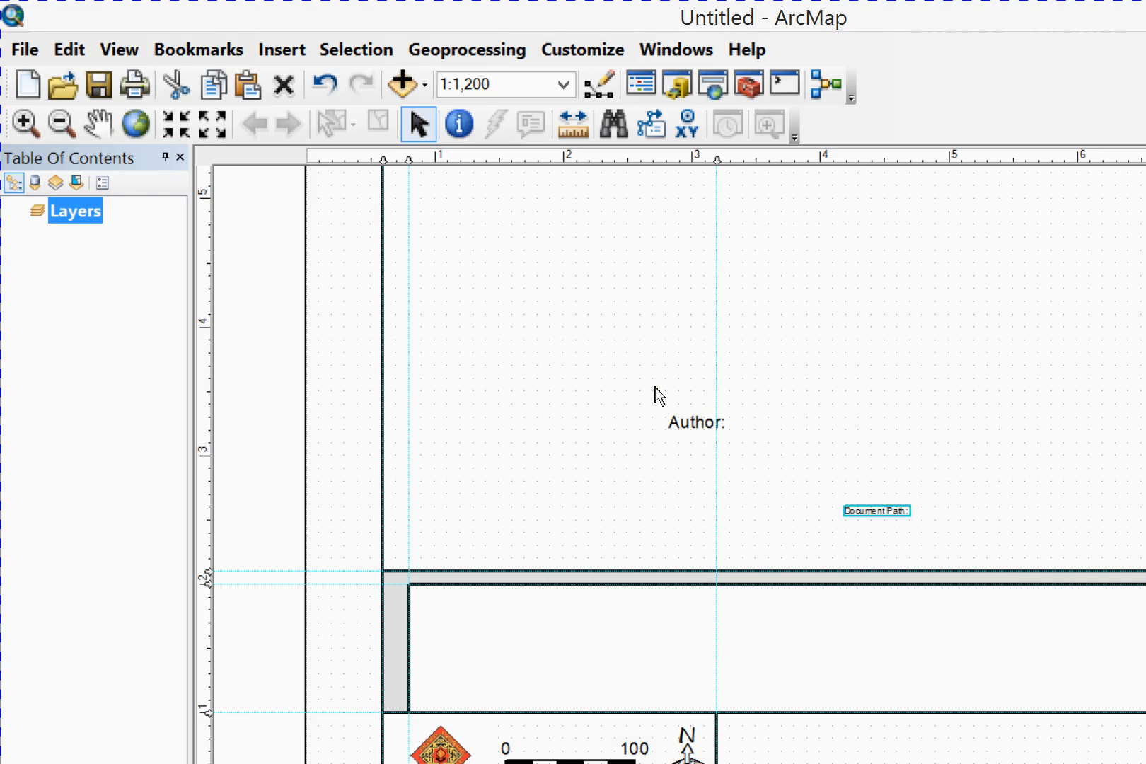
left_click(622, 297)
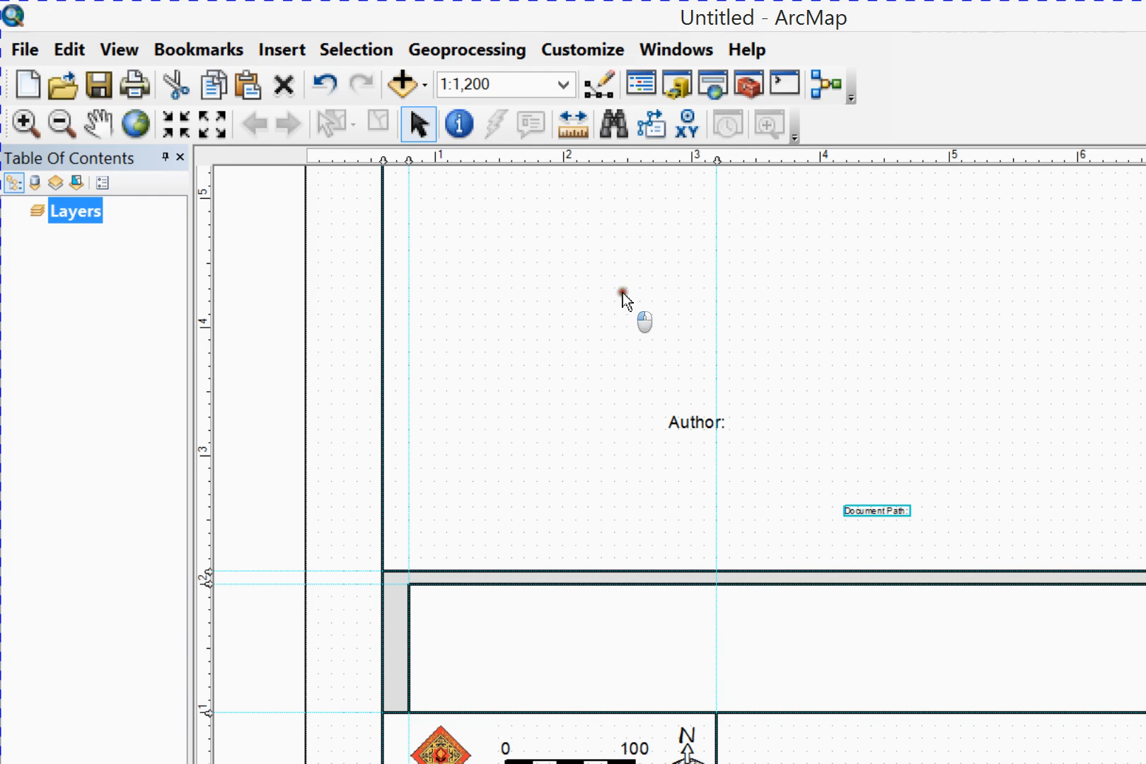
Insert a Date Saved dynamic text element into the map area of the layout
left_click(276, 49)
mouse_move(333, 171)
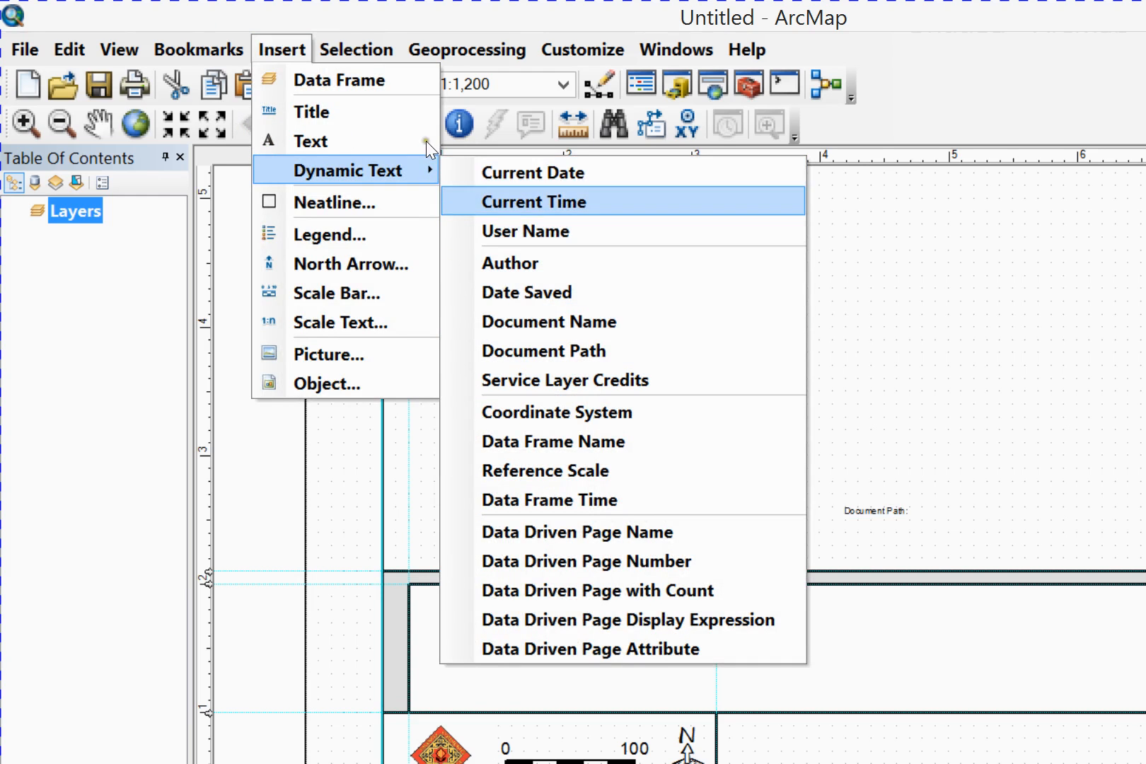
key("Down")
key("Down")
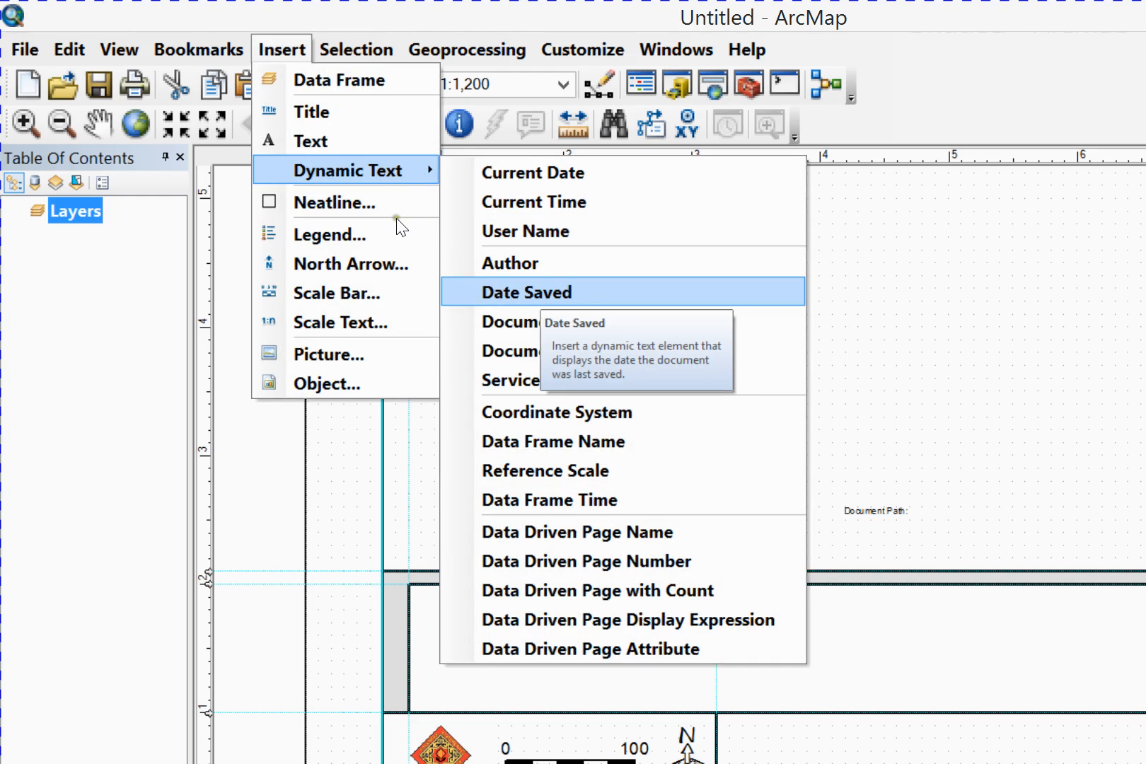
key("Return")
left_click_drag(727, 414, 739, 315)
Copy the date saved and time saved tags from the Date Saved text, without its label
double_click(739, 313)
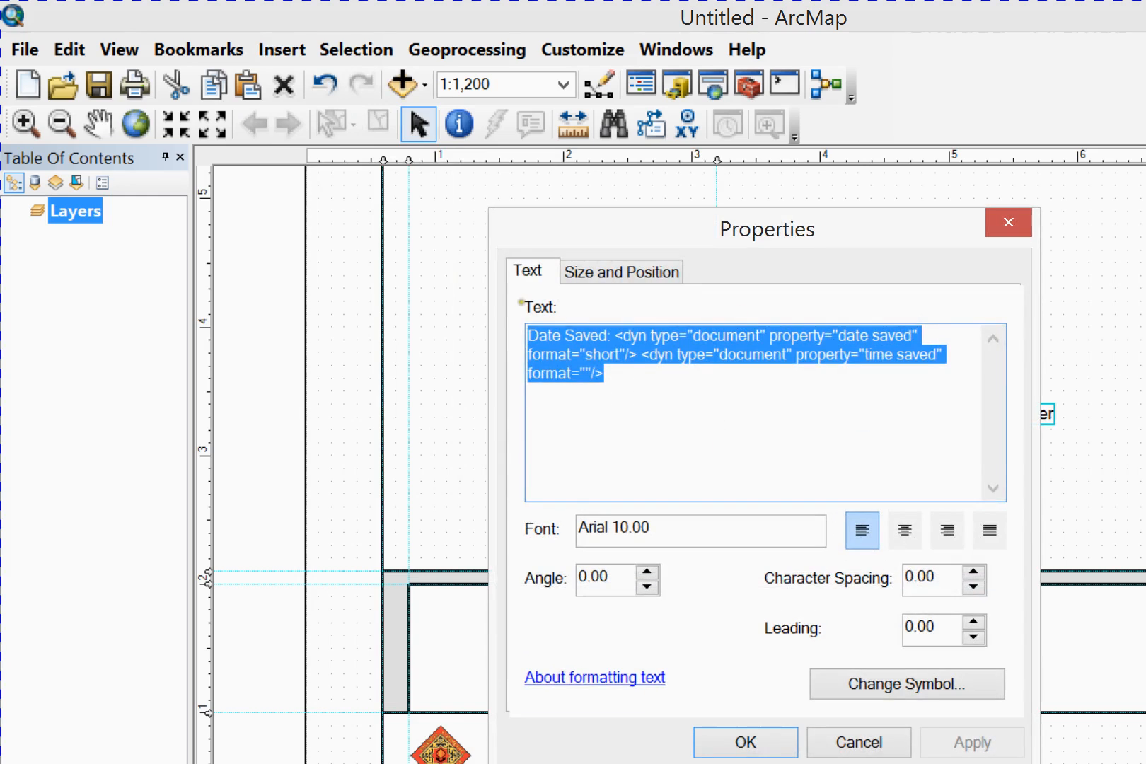
left_click(532, 278)
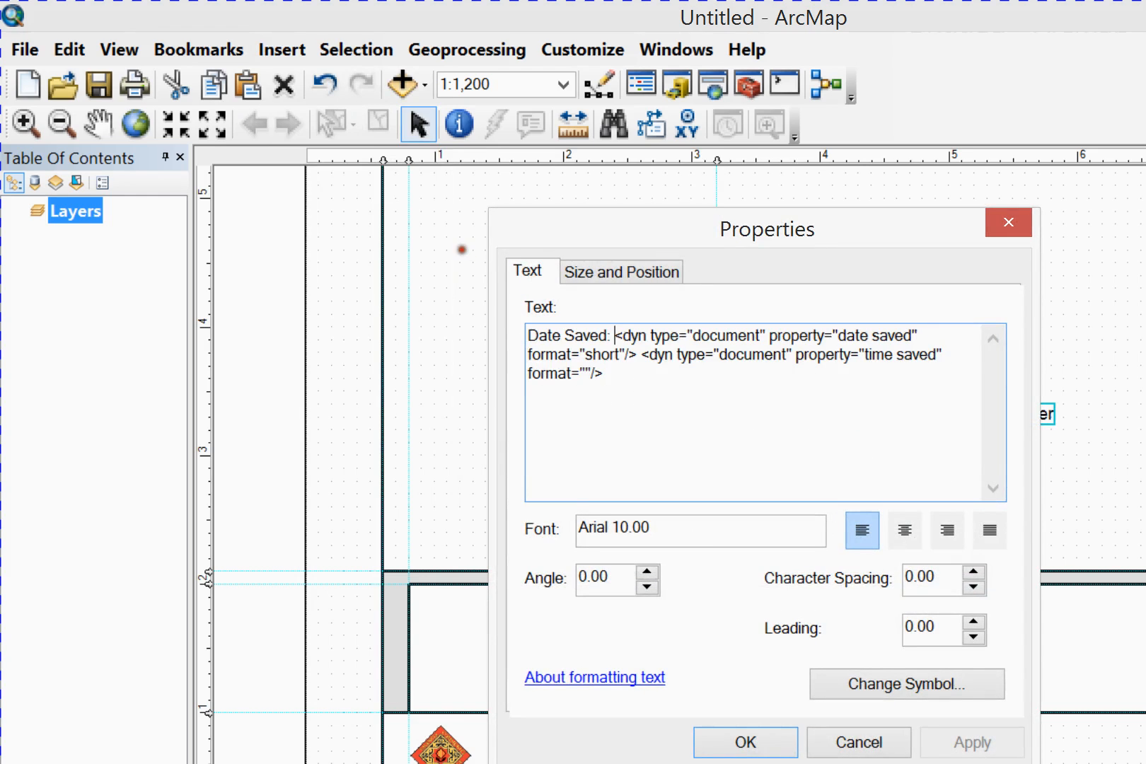
left_click_drag(616, 335, 603, 374)
key("ctrl+c")
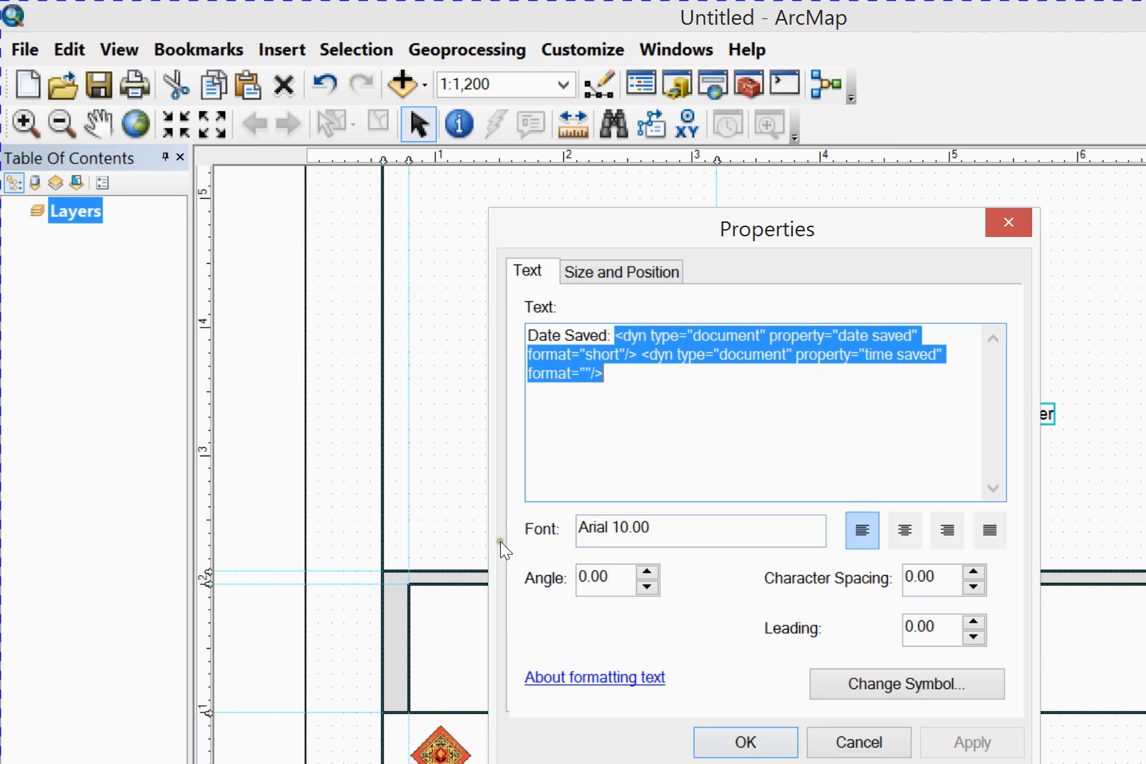
key("Return")
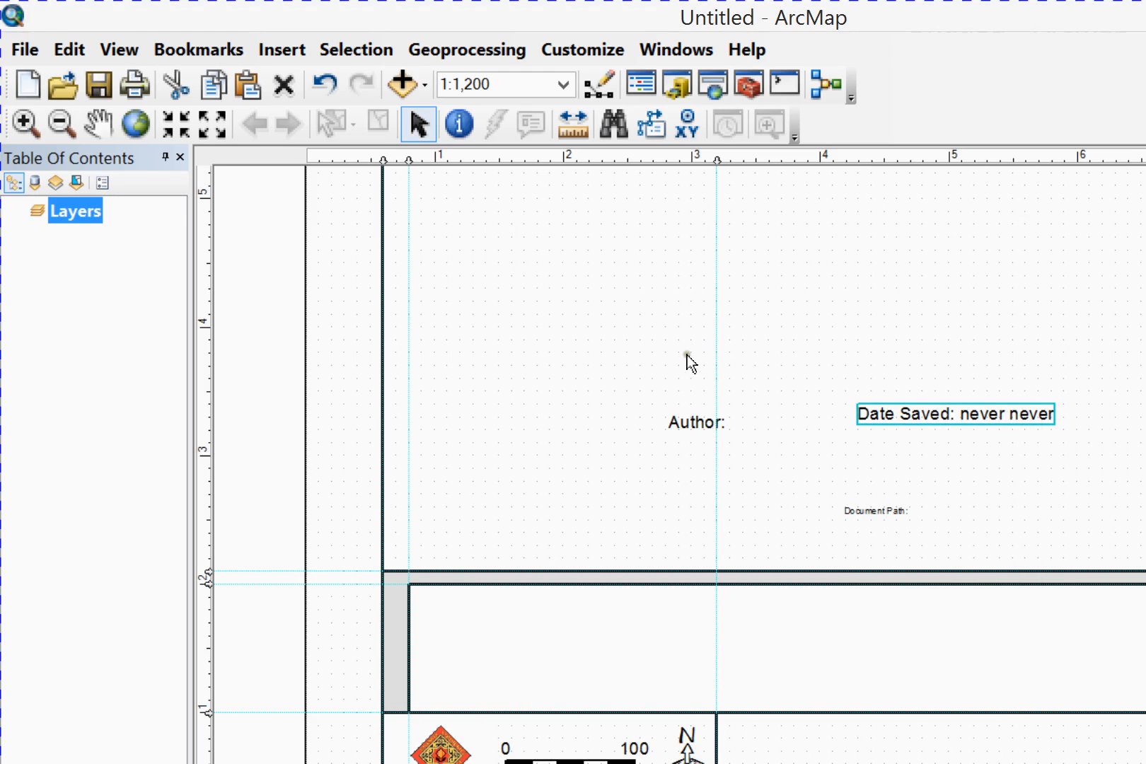
Append the copied date saved and time saved tags after the author tag in the Document Path text
key("Tab")
key("Return")
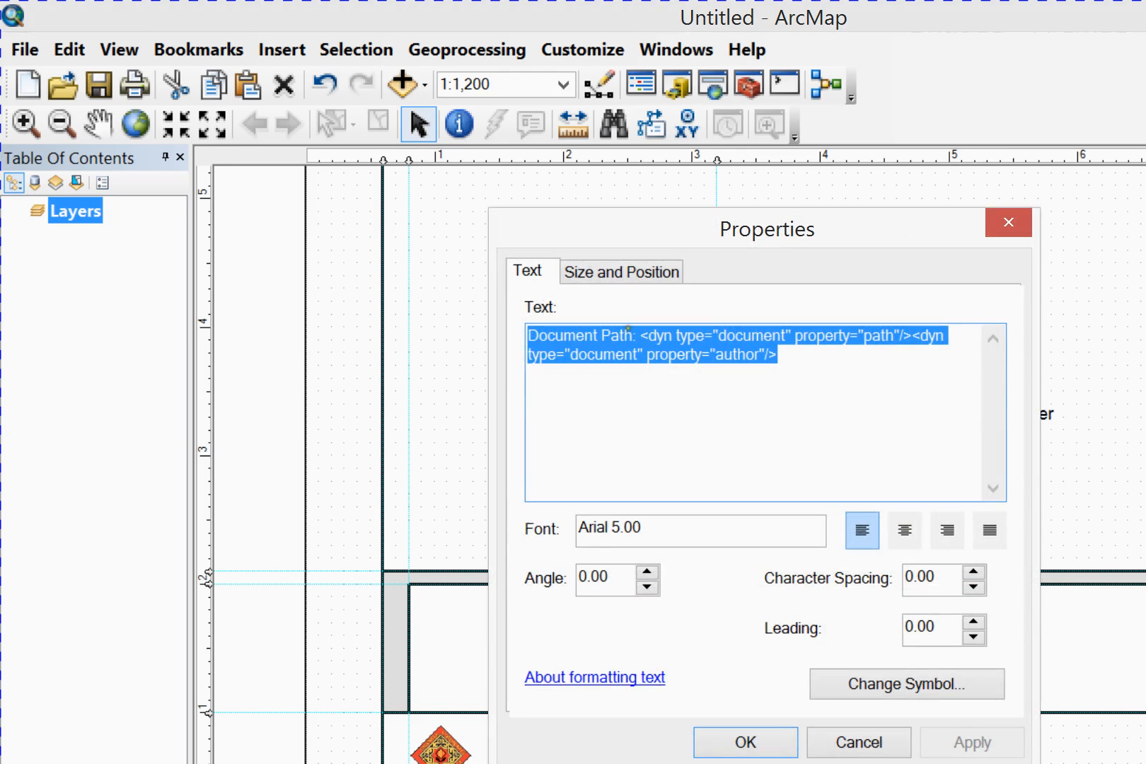
key("End")
key("ctrl+v")
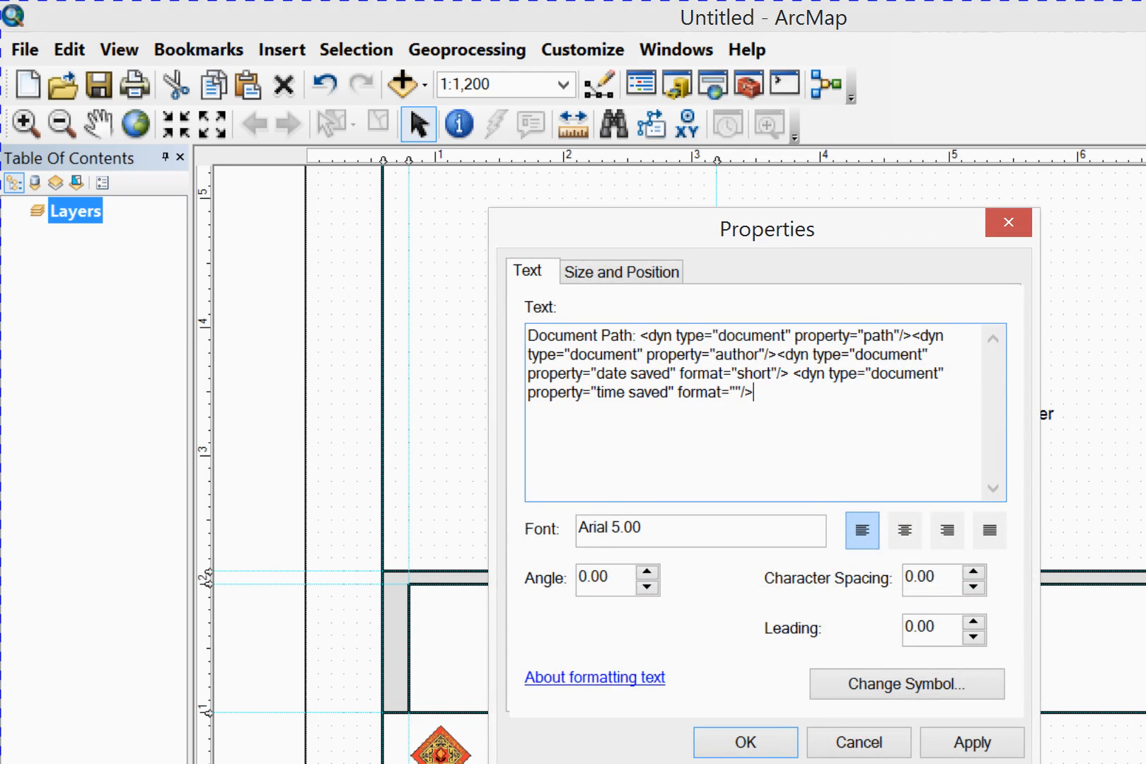
key("alt+a")
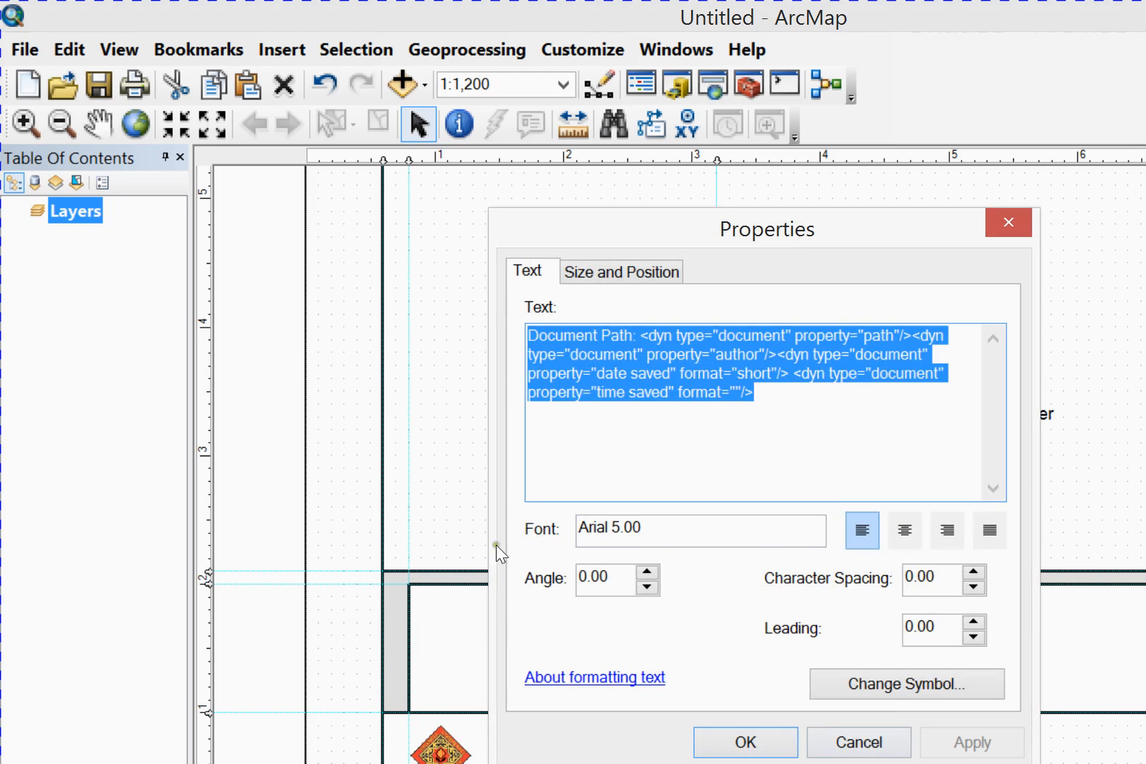
key("Return")
left_click(718, 357)
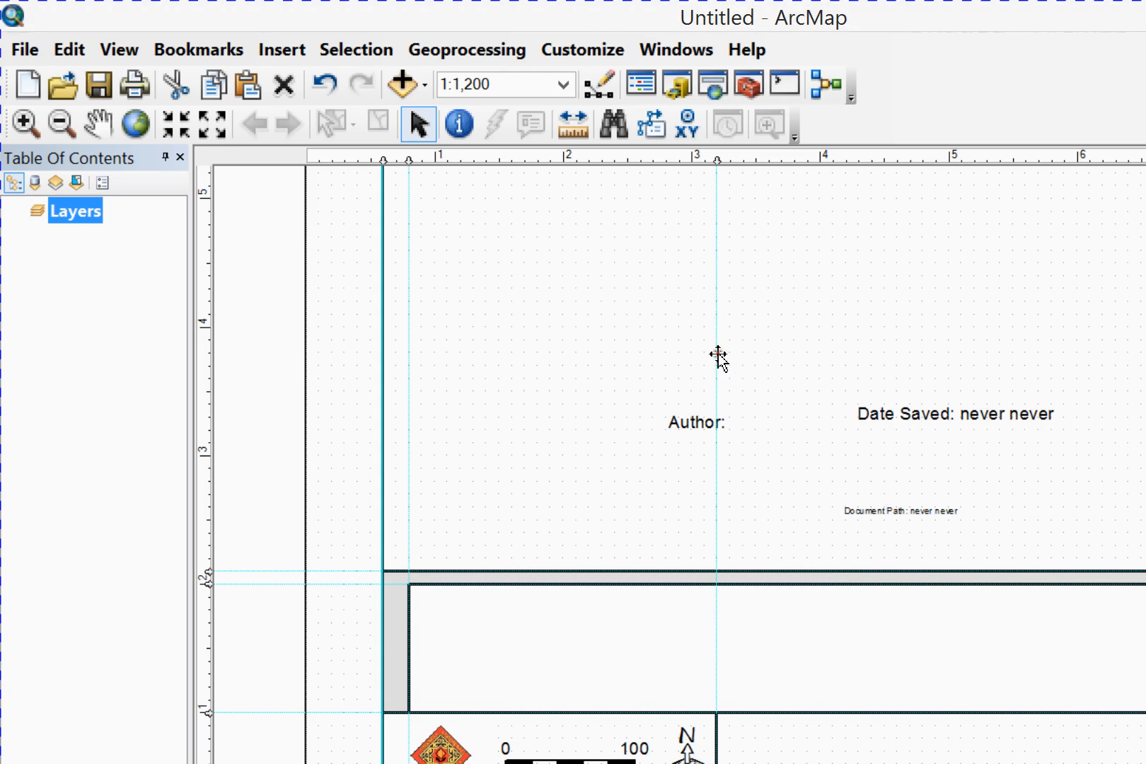
Move the Document Path text out of the map area toward the bottom of the page
left_click_drag(651, 385, 358, 576)
key("ctrl+z")
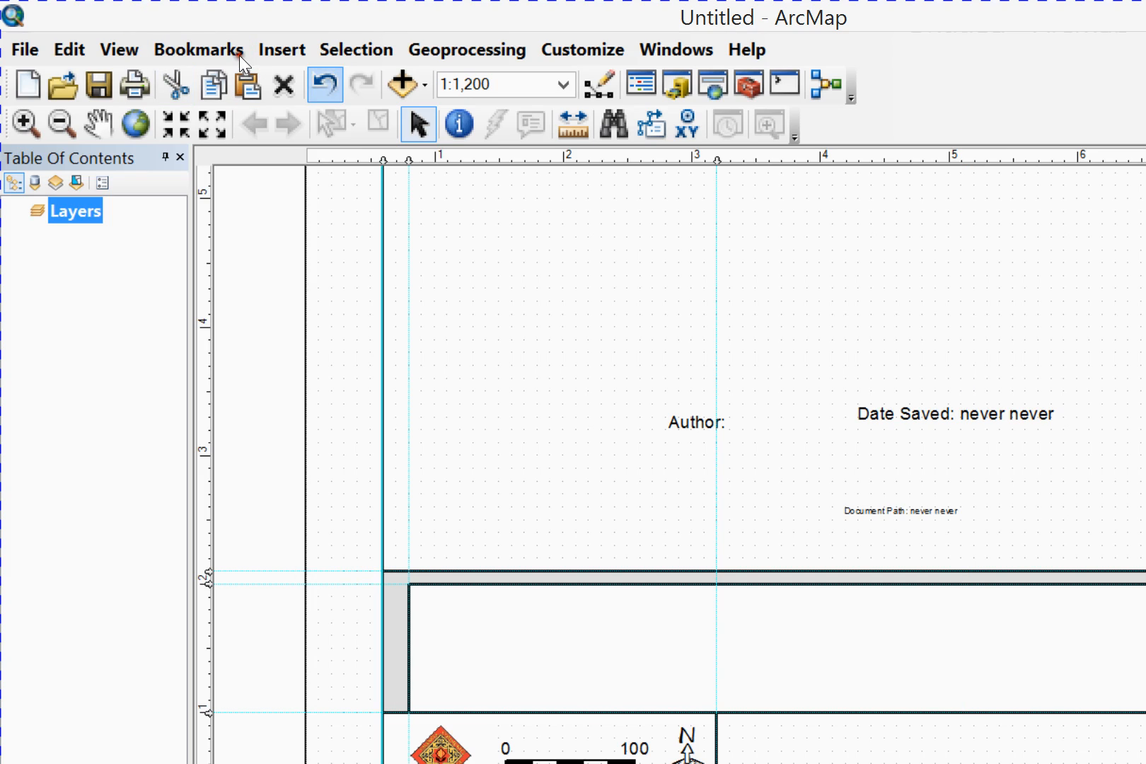
left_click(709, 385)
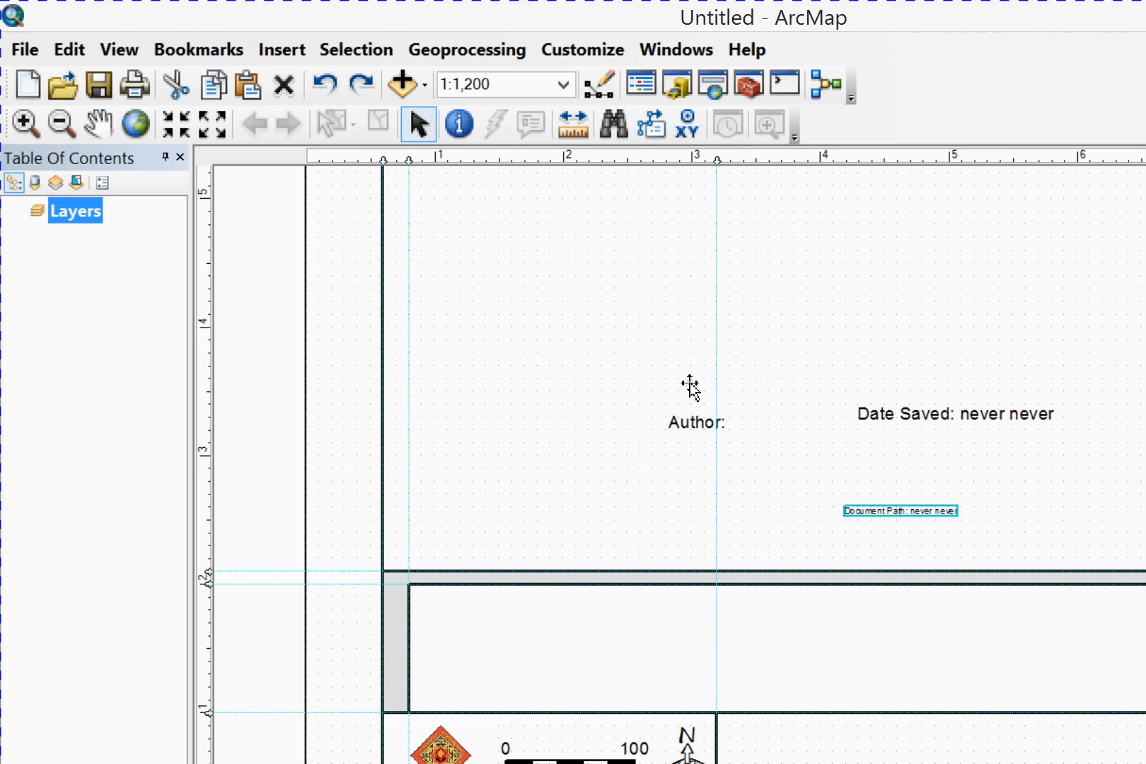
left_click_drag(689, 383, 344, 616)
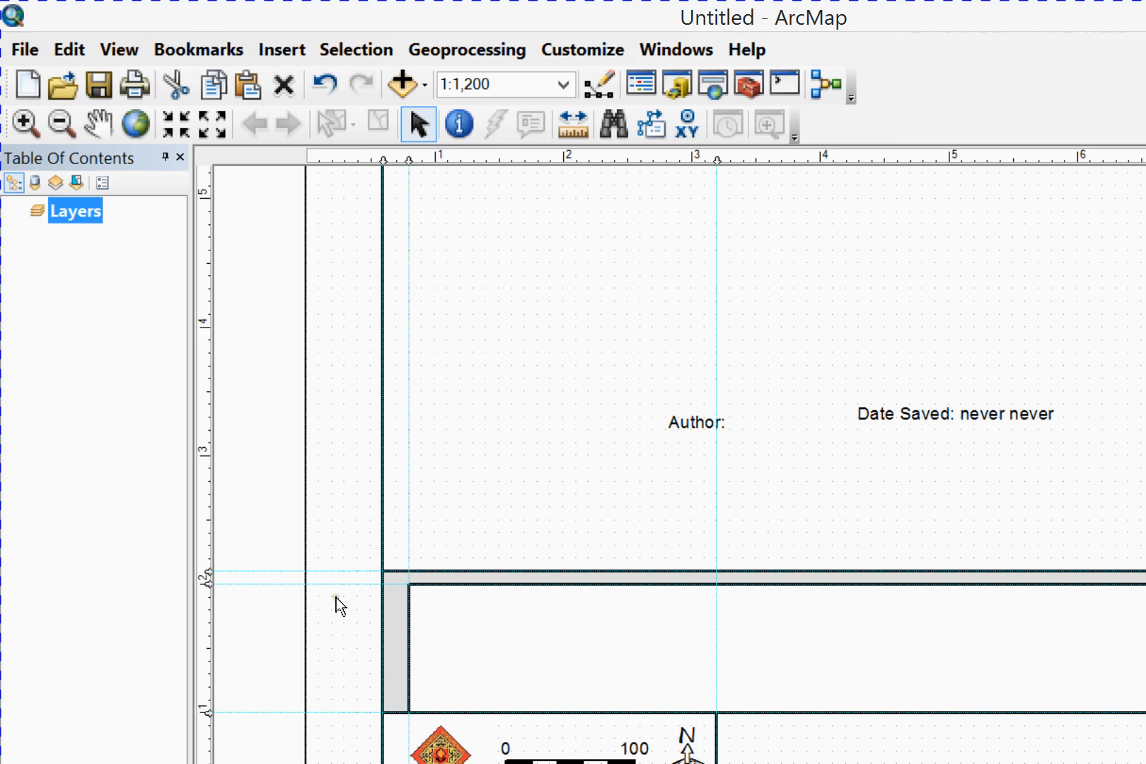
Select the logo, scale bar and north arrow together and nudge them slightly upward in their box
left_click(329, 572)
left_click(420, 572, "shift")
left_click(517, 571, "shift")
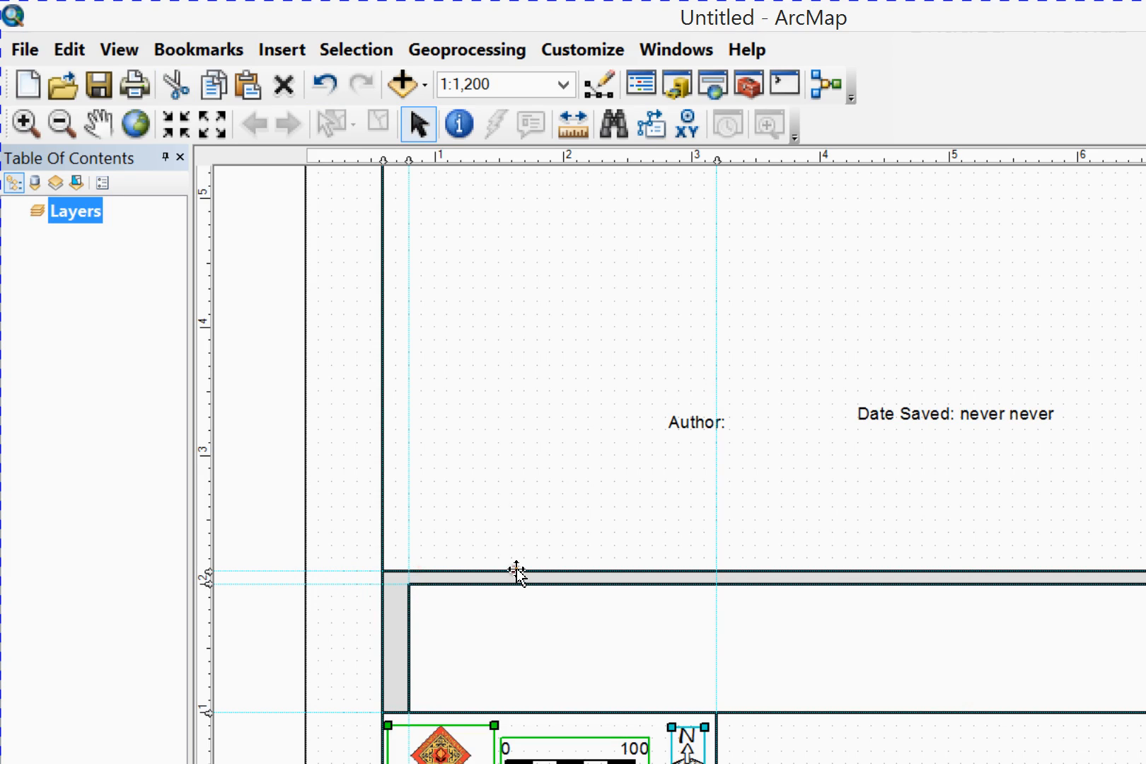
key("Up")
key("Up")
key("Up")
key("Up")
key("Up")
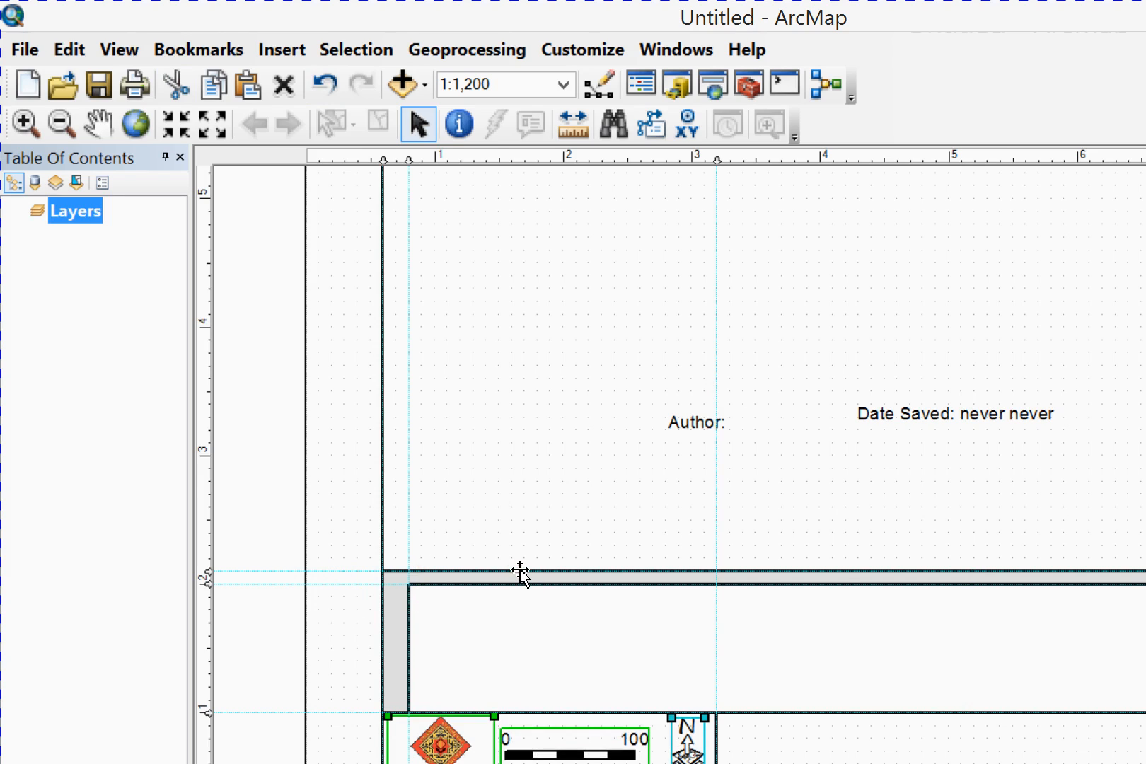
left_click(317, 617)
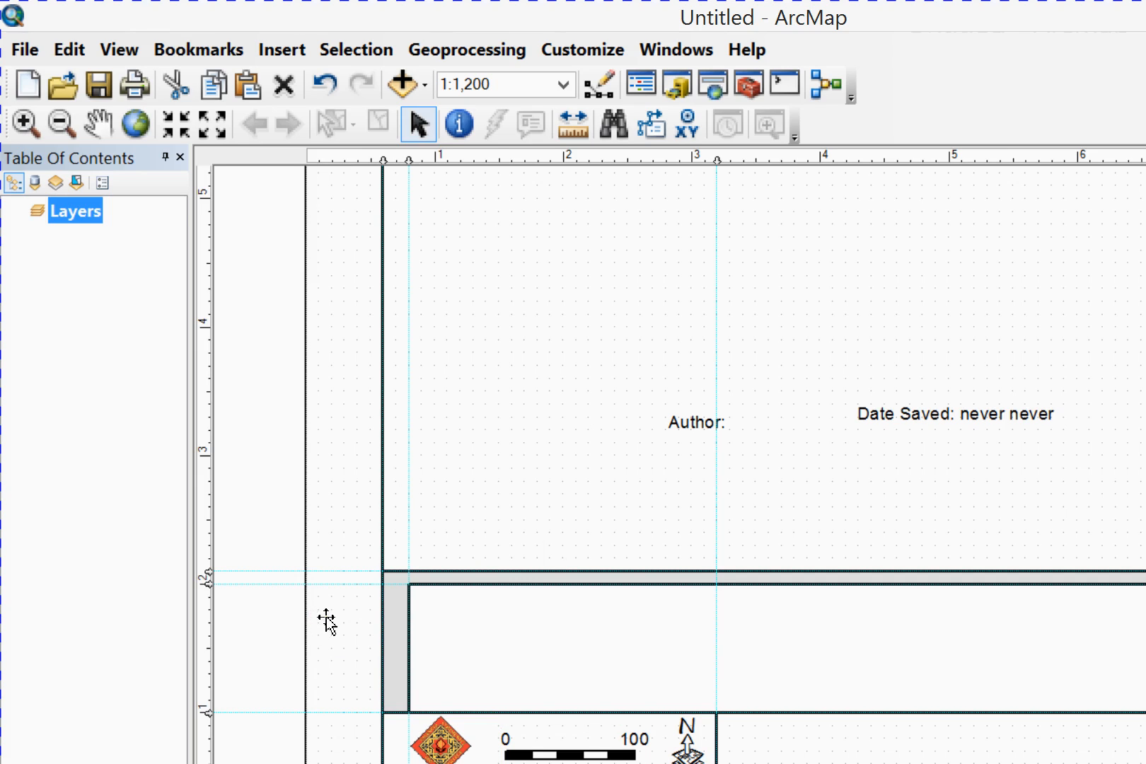
Delete the standalone Date Saved text element from the map area
left_click(521, 448)
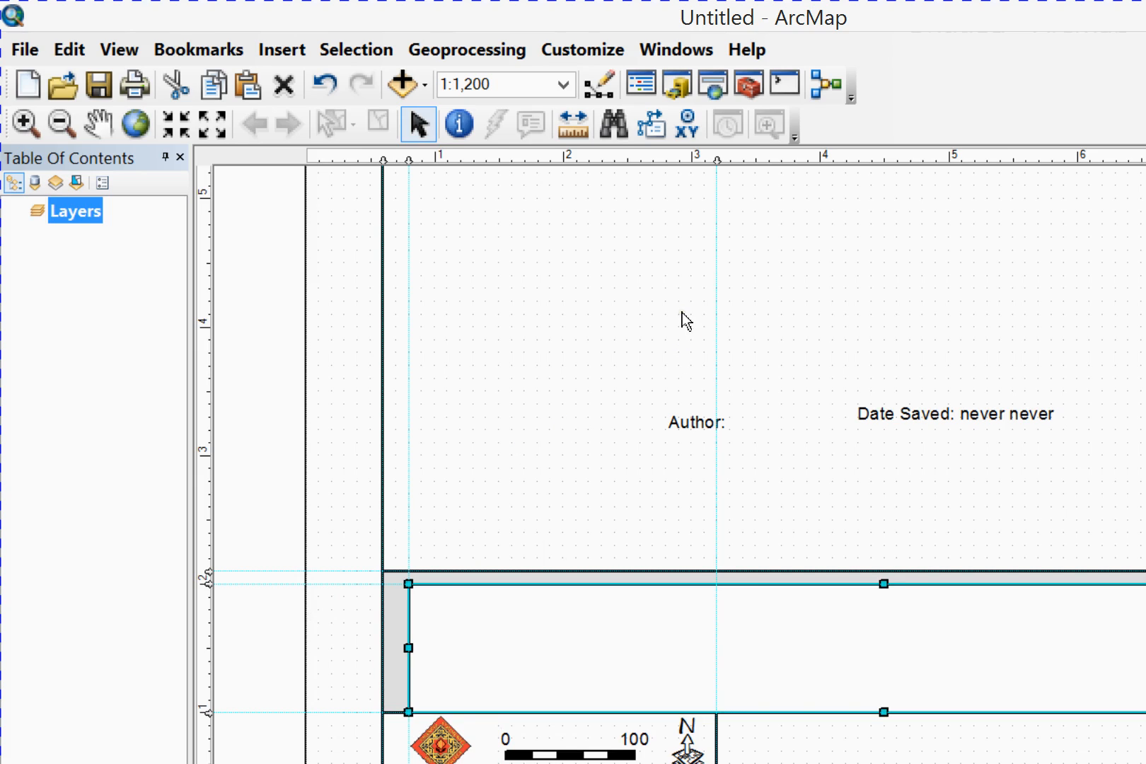
key("Tab")
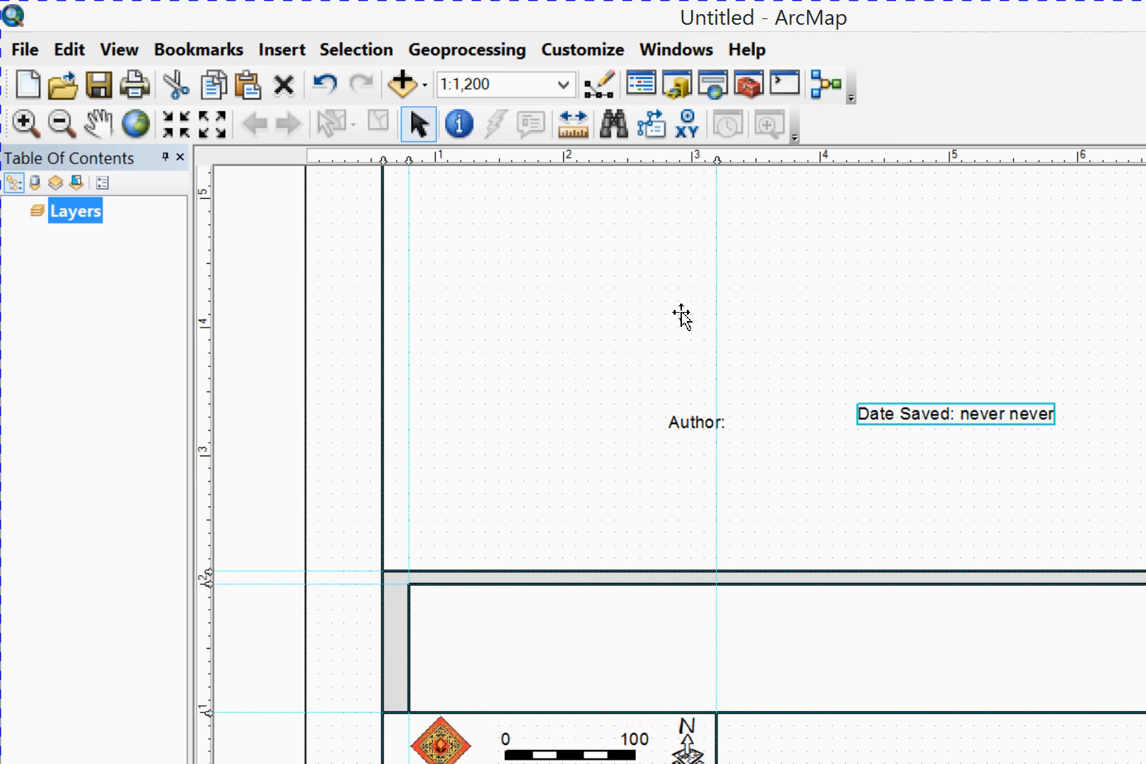
key("Tab")
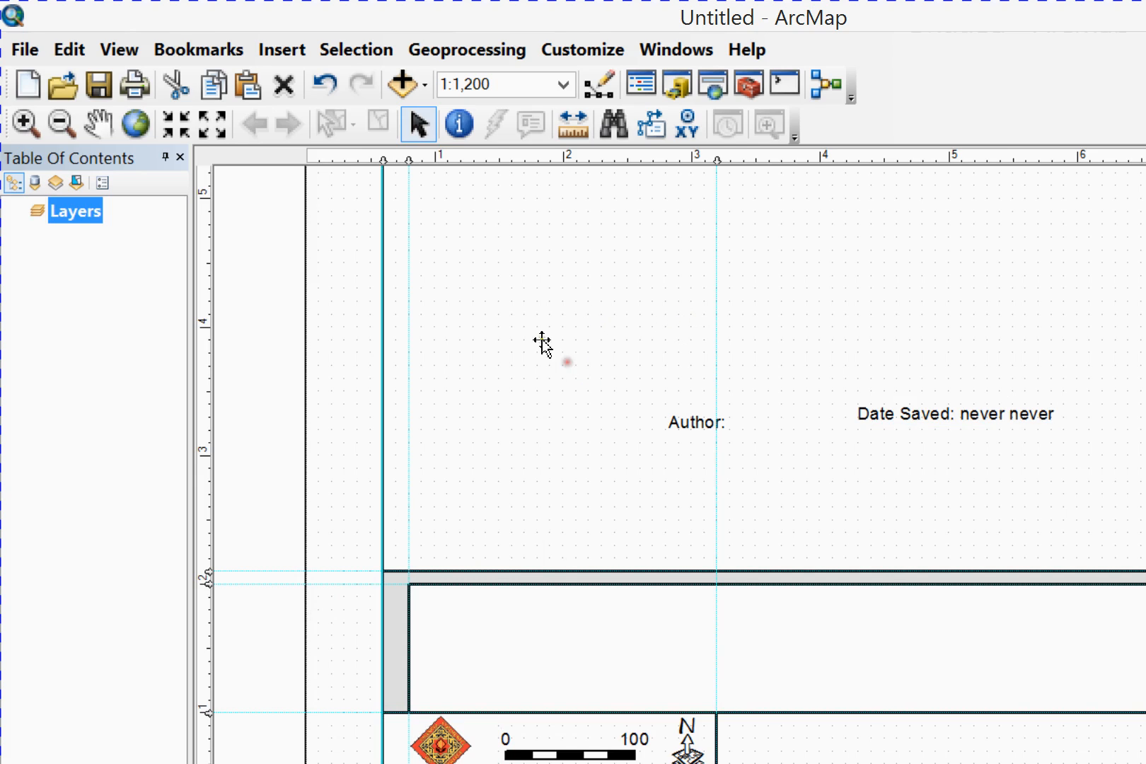
key("shift+Tab")
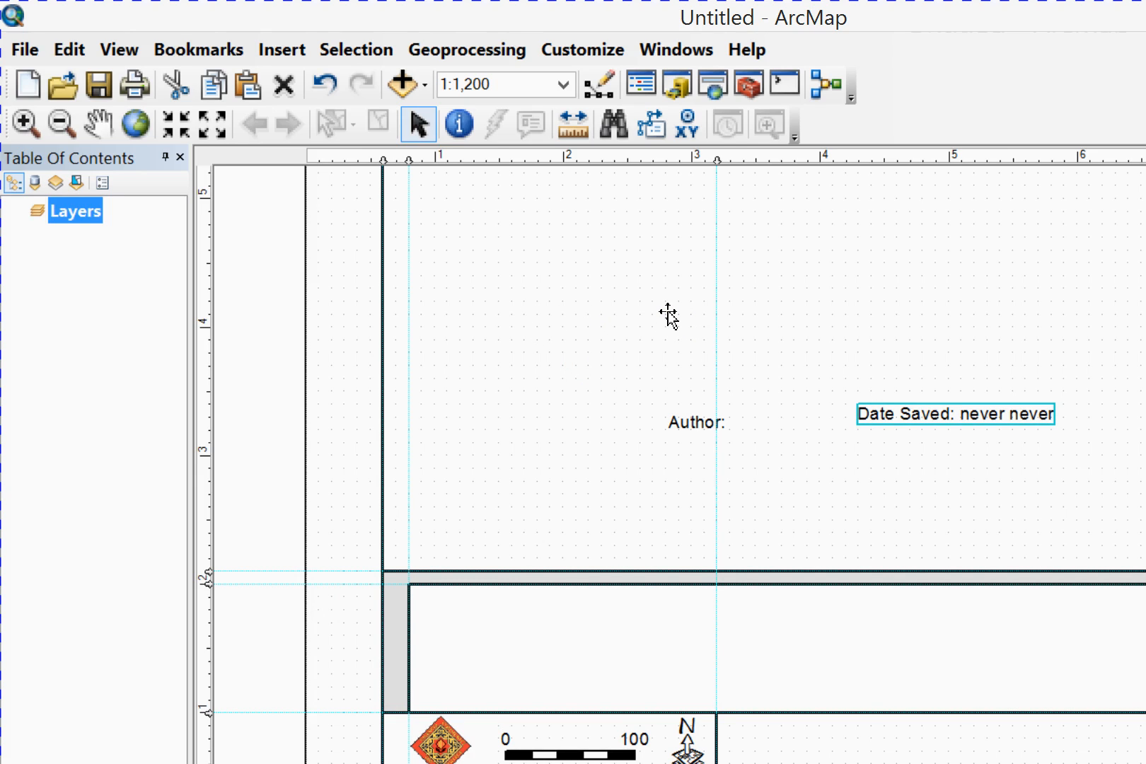
key("Delete")
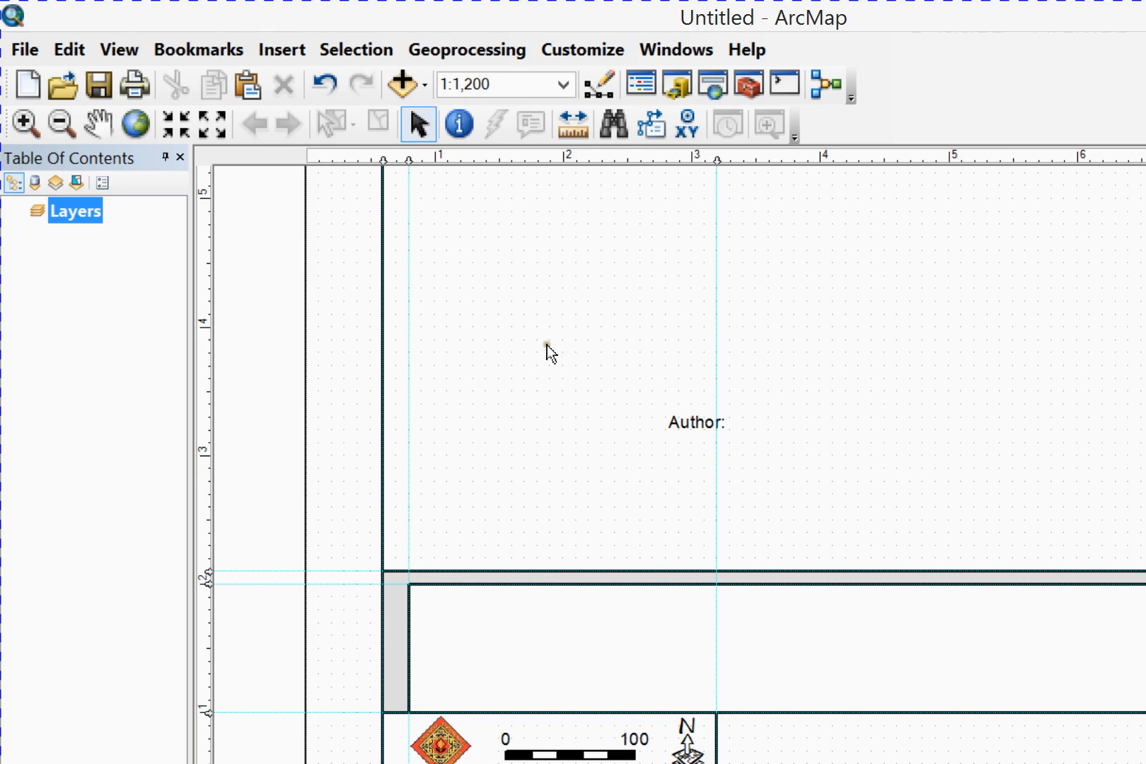
Delete the standalone Author text element from the map area
key("Tab")
key("shift+F10")
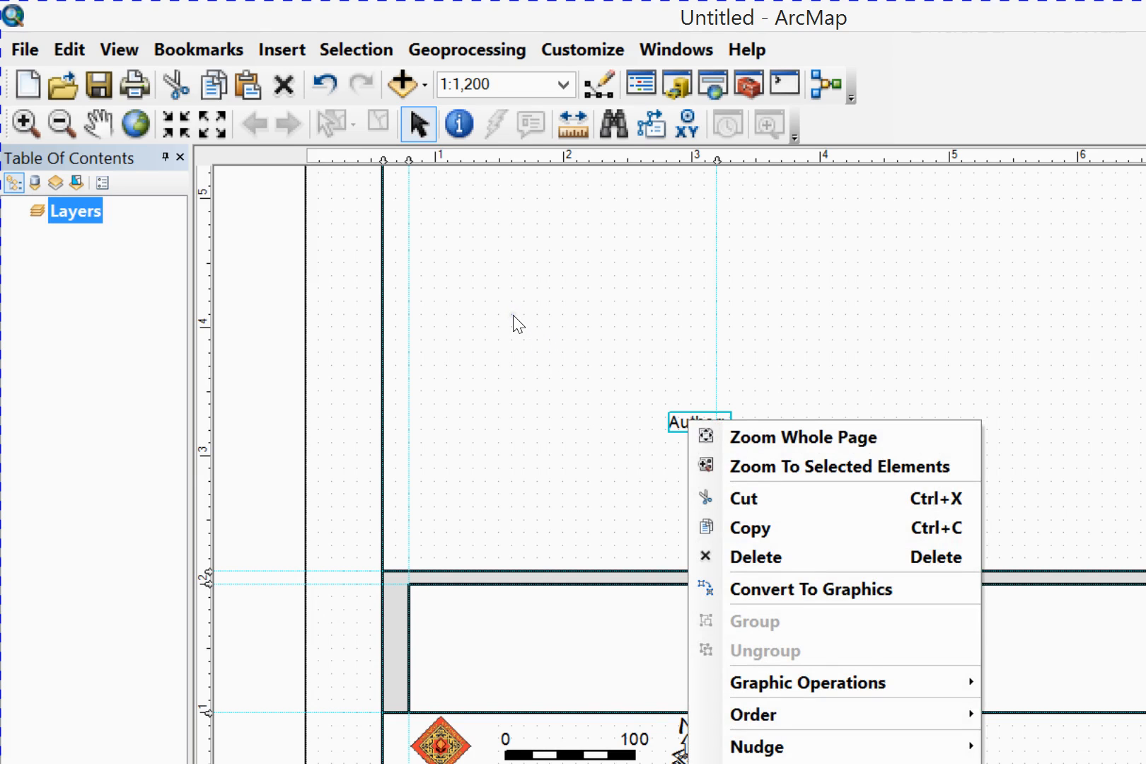
key("Down")
key("Down")
key("Down")
key("Down")
key("Down")
key("Down")
key("Return")
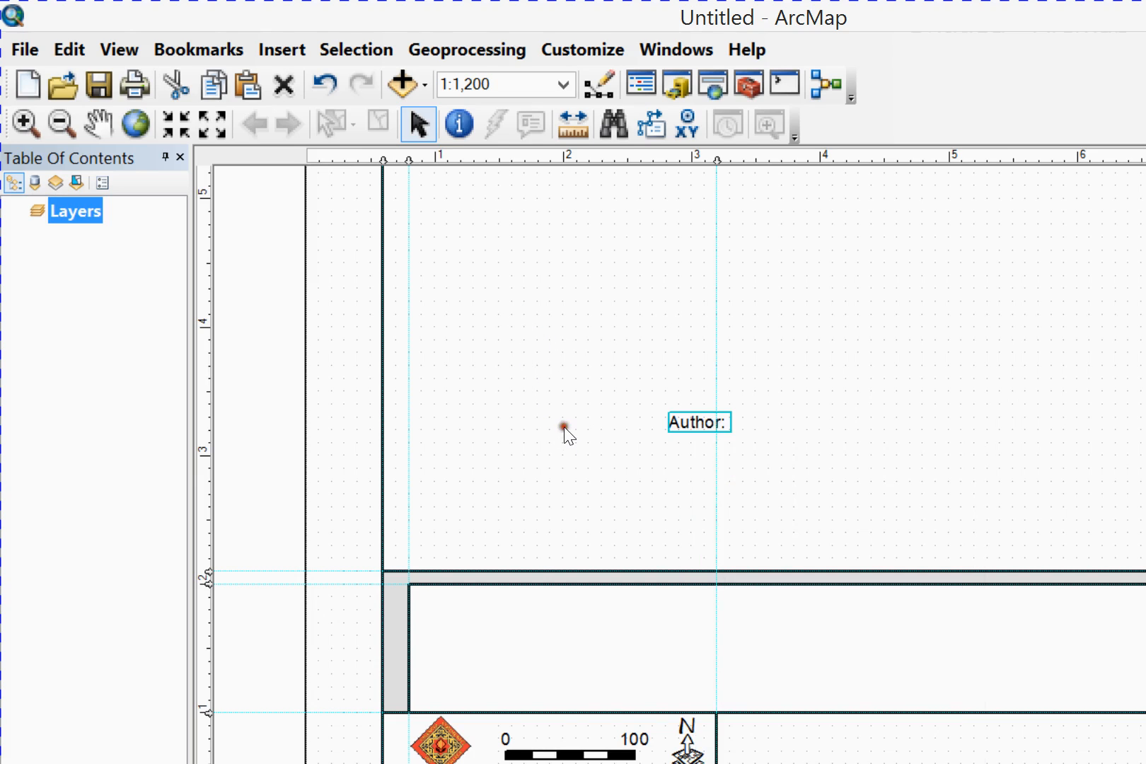
key("Delete")
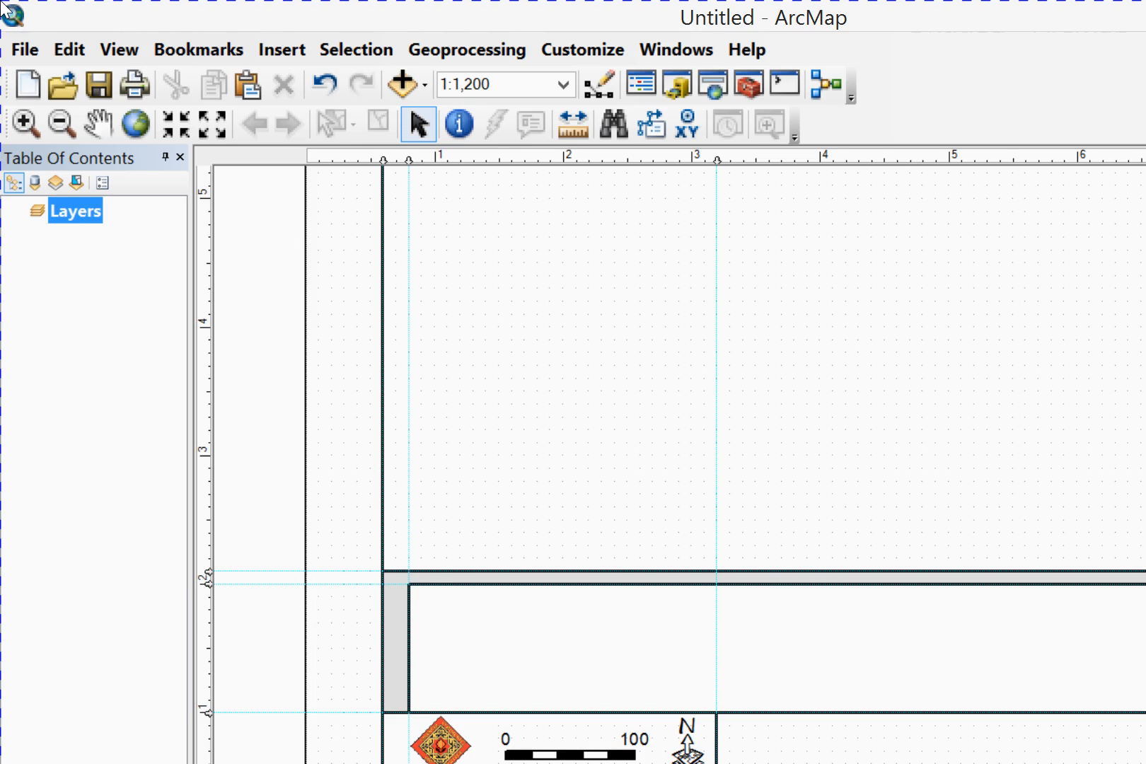
Open the map document properties and enter the title "Letter Template"
left_click(20, 50)
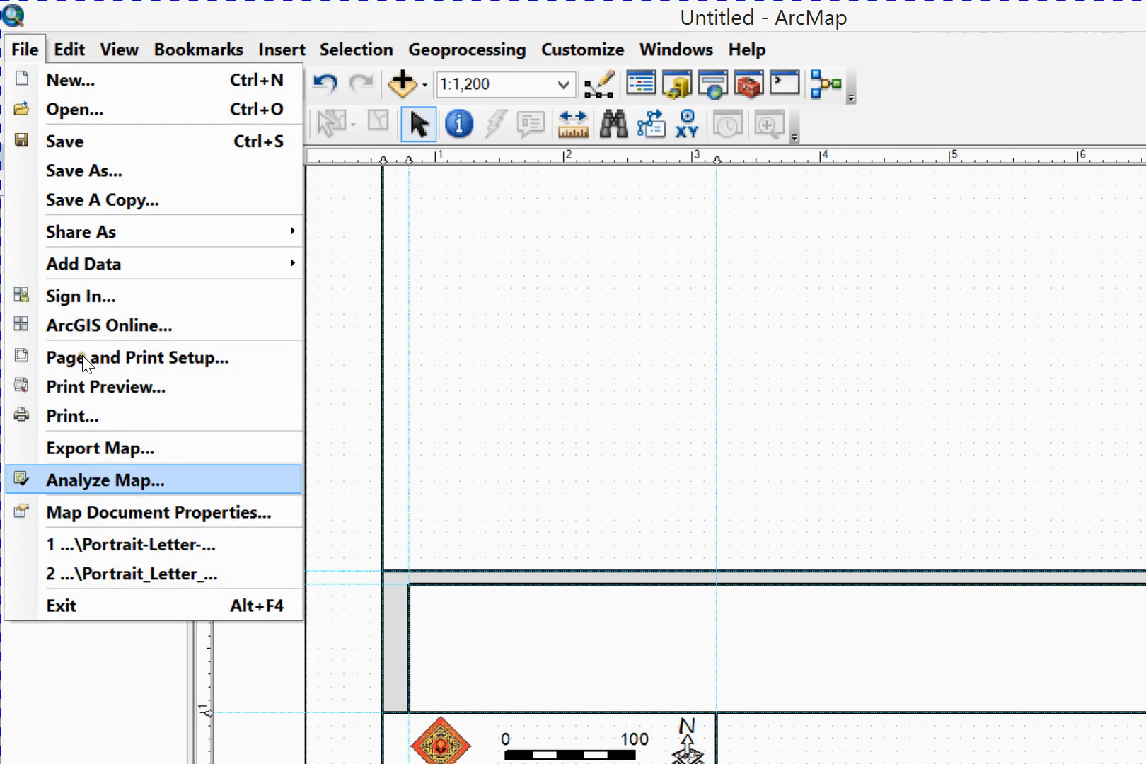
key("Return")
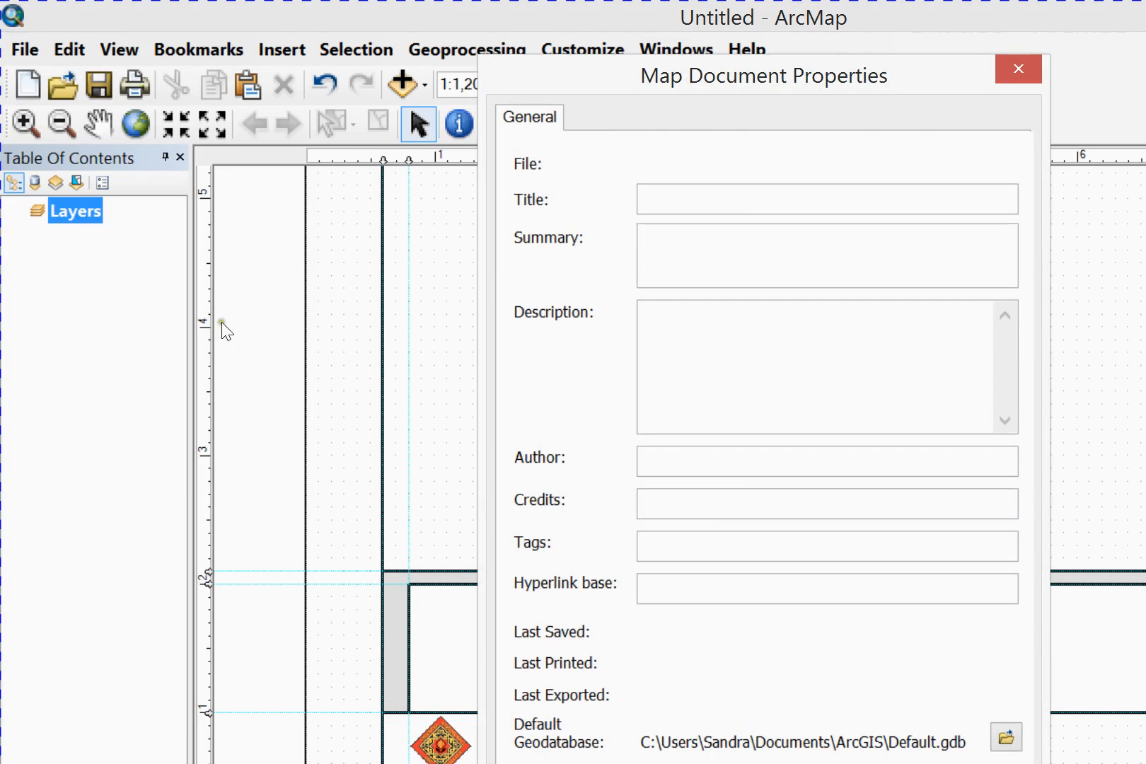
key("Tab")
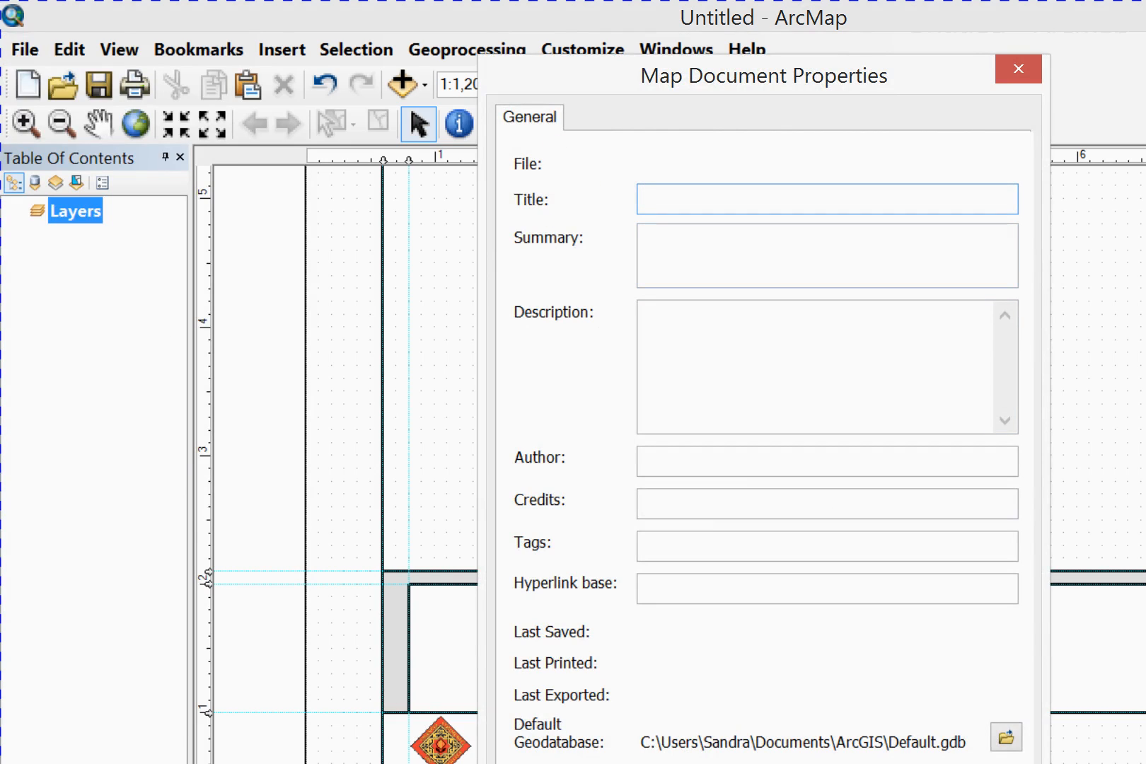
type("Letter Template")
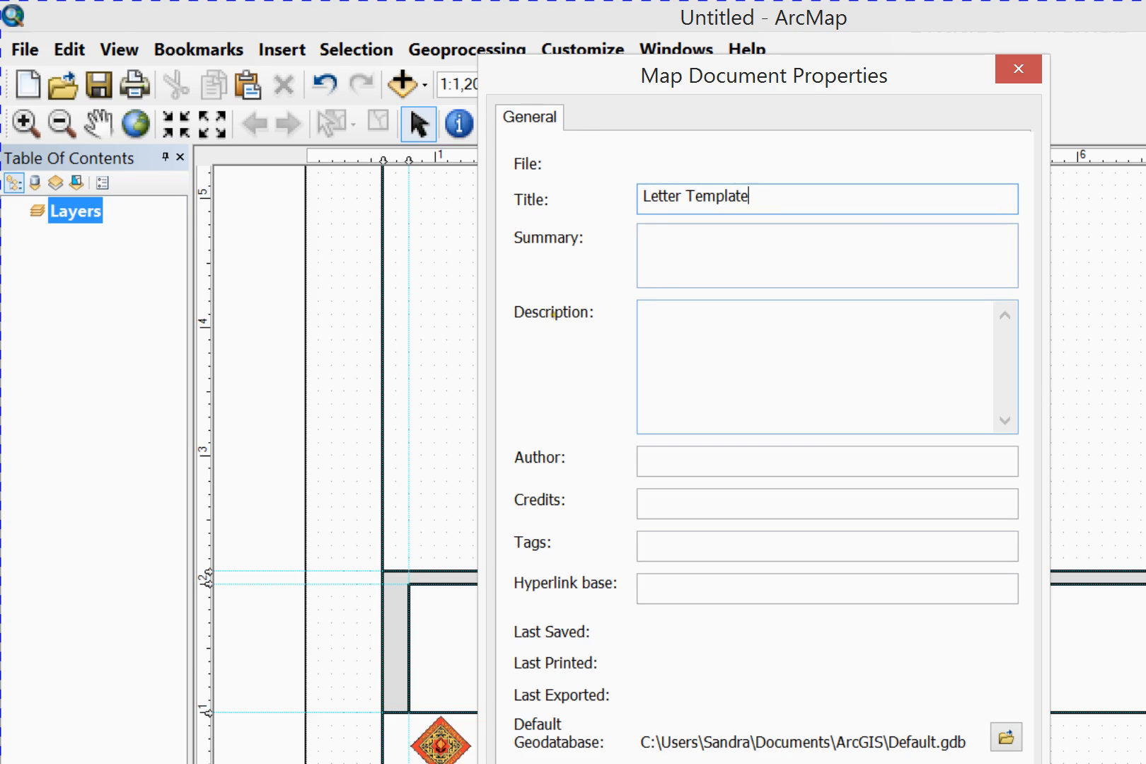
Fill in the map document's author with the author's first initial and surname
key("Tab")
key("Tab")
key("Tab")
type("Sen")
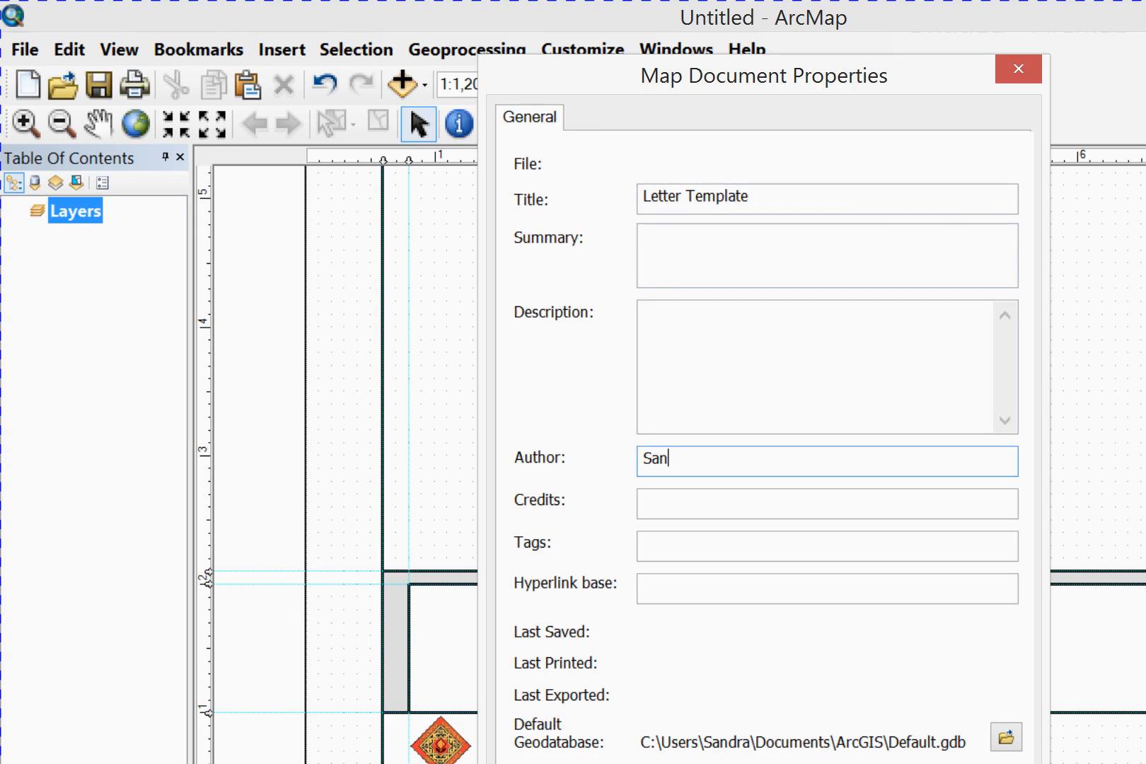
key("BackSpace")
key("BackSpace")
type(".Bowling")
Change the document title to "Letter_Portrait Template" and accept the map document properties
left_click_drag(675, 196, 682, 196)
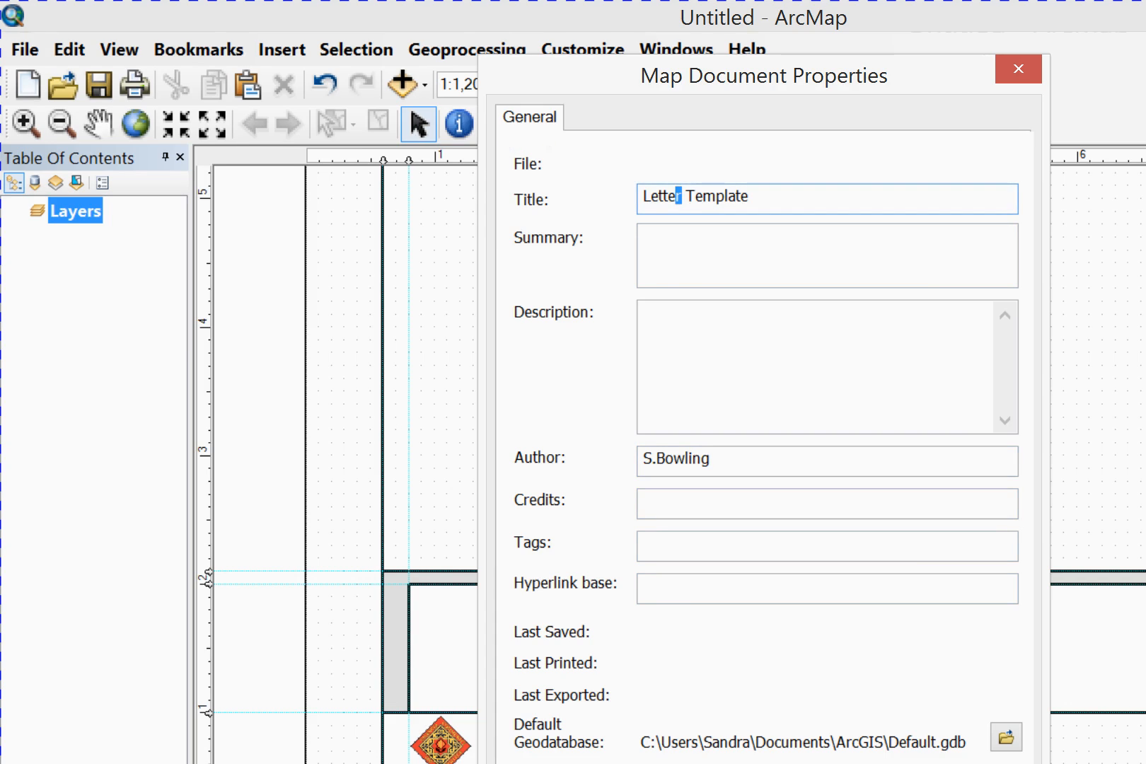
key("Right")
type("_Po")
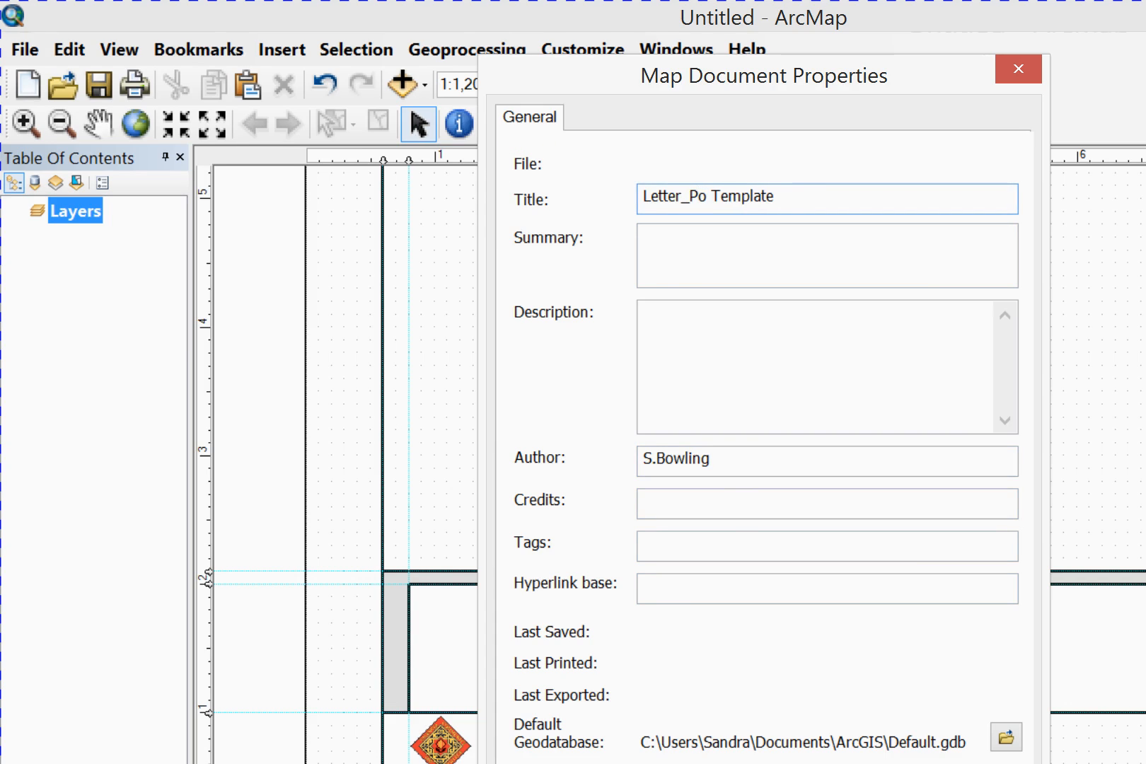
type("rtrait")
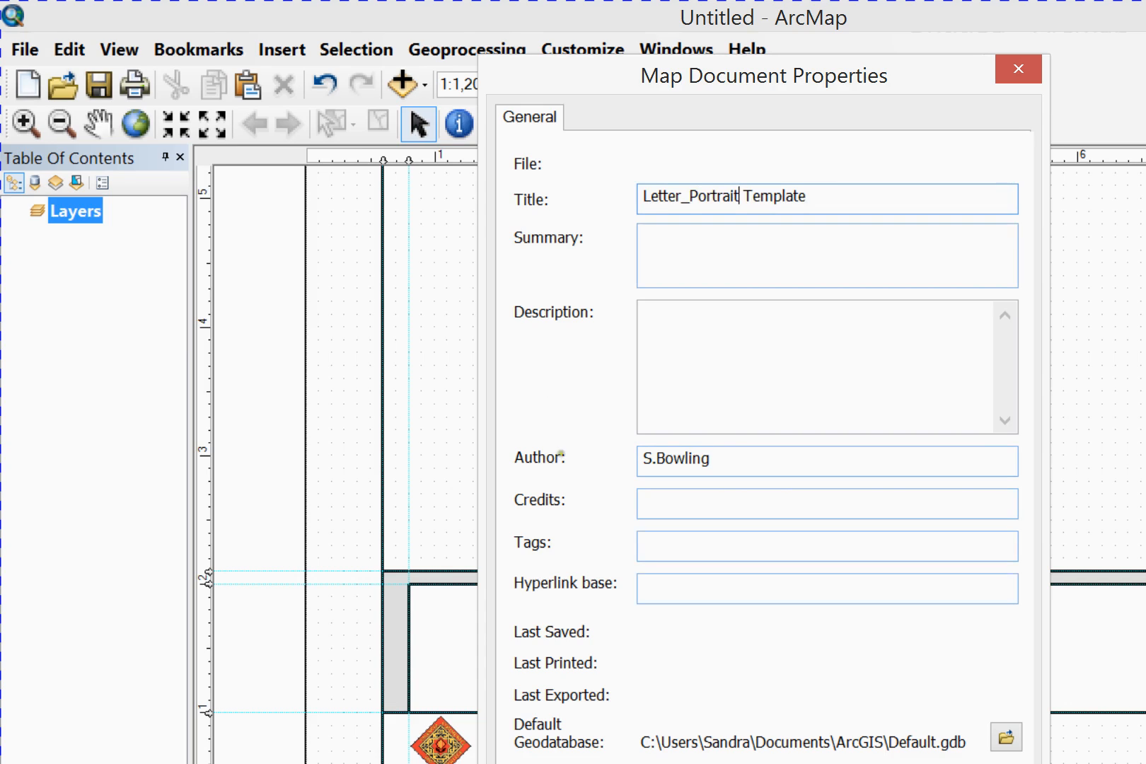
left_click(530, 609)
left_click(738, 670)
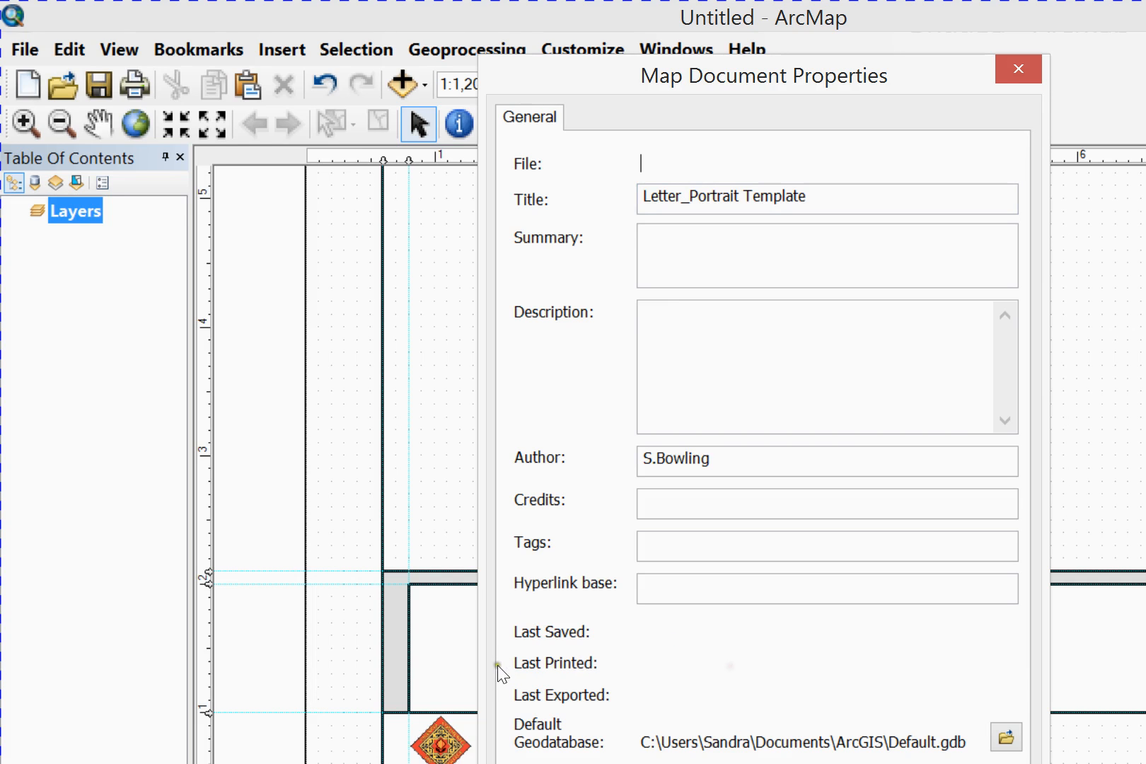
left_click(570, 670)
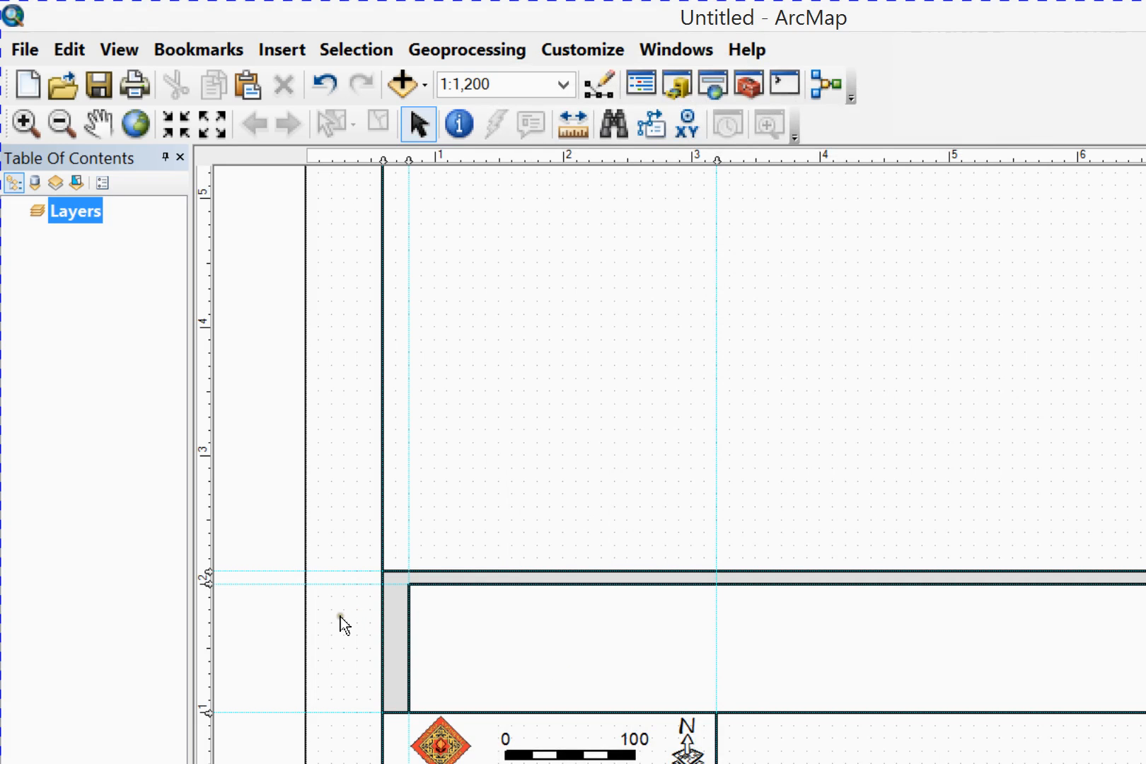
Insert a space between the author and date saved tags in the Document Path text below the logo
scroll(340, 622, "up", 1)
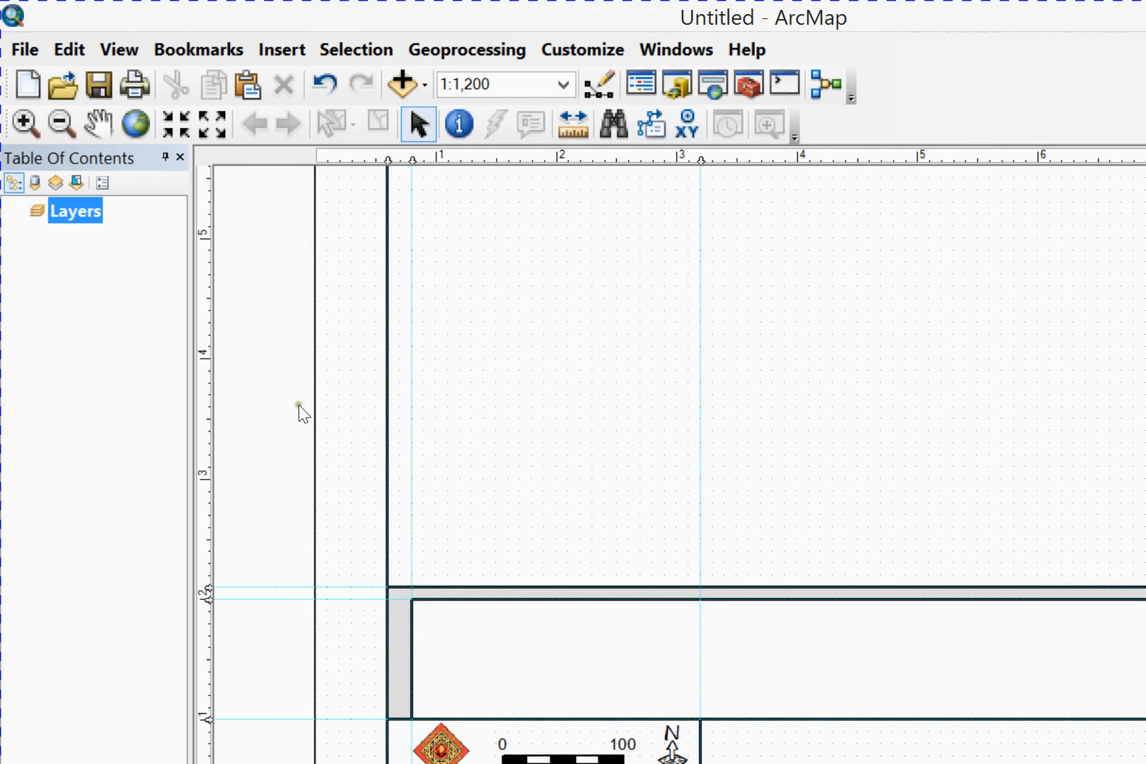
key("z")
left_click_drag(256, 582, 446, 635)
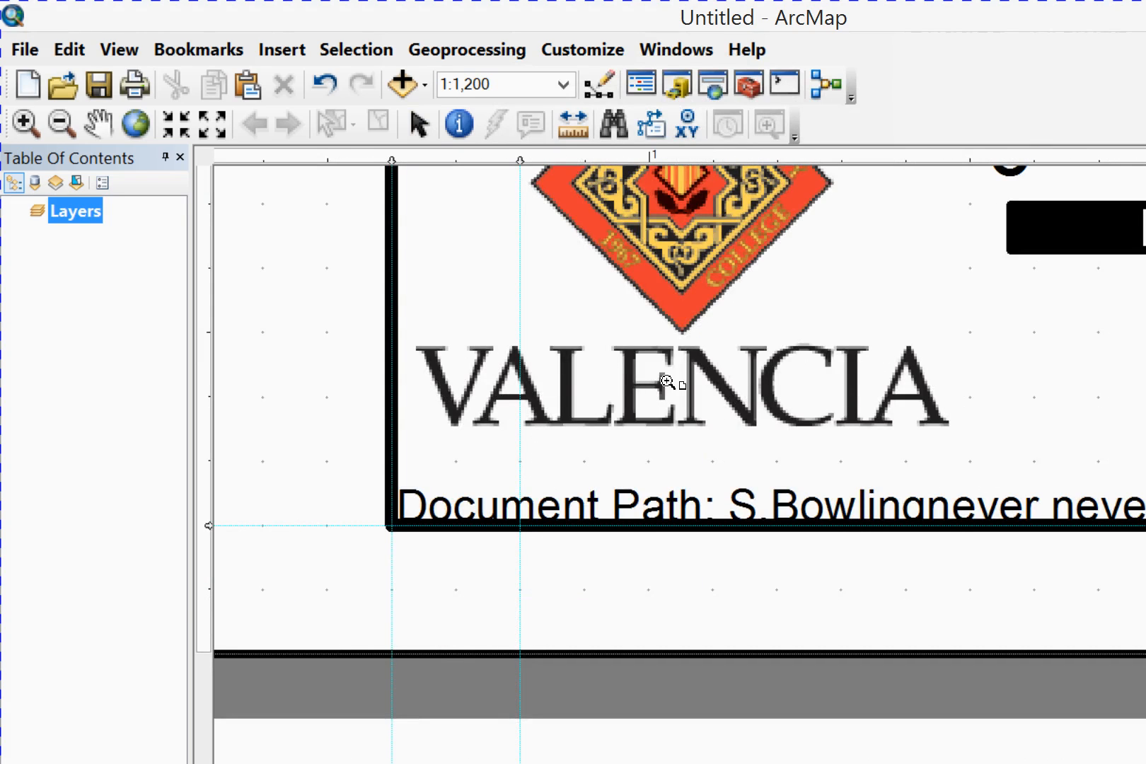
left_click(756, 361)
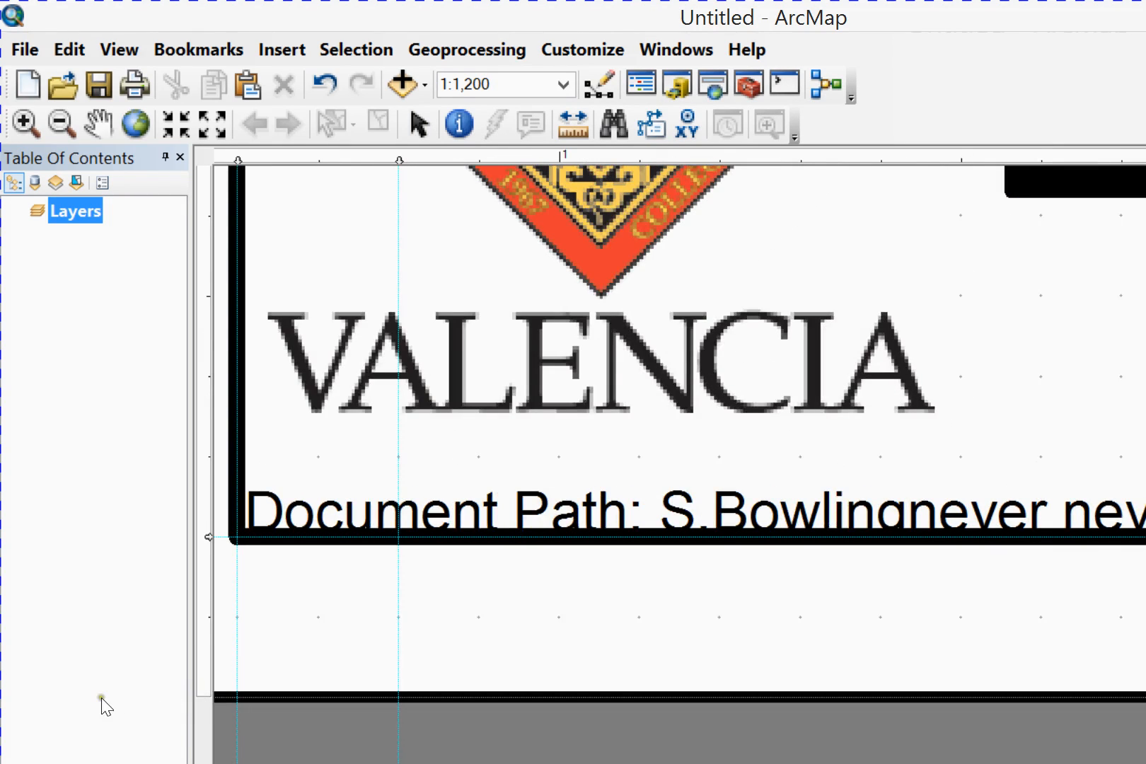
double_click(614, 396)
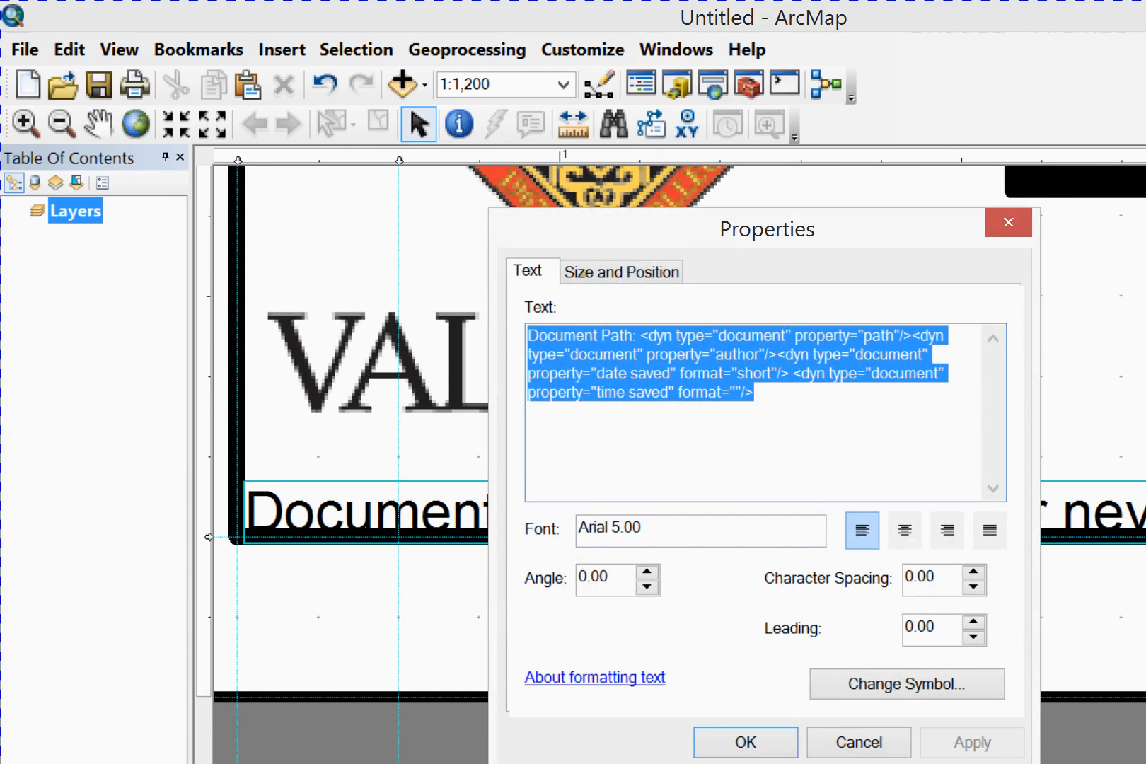
left_click(777, 353)
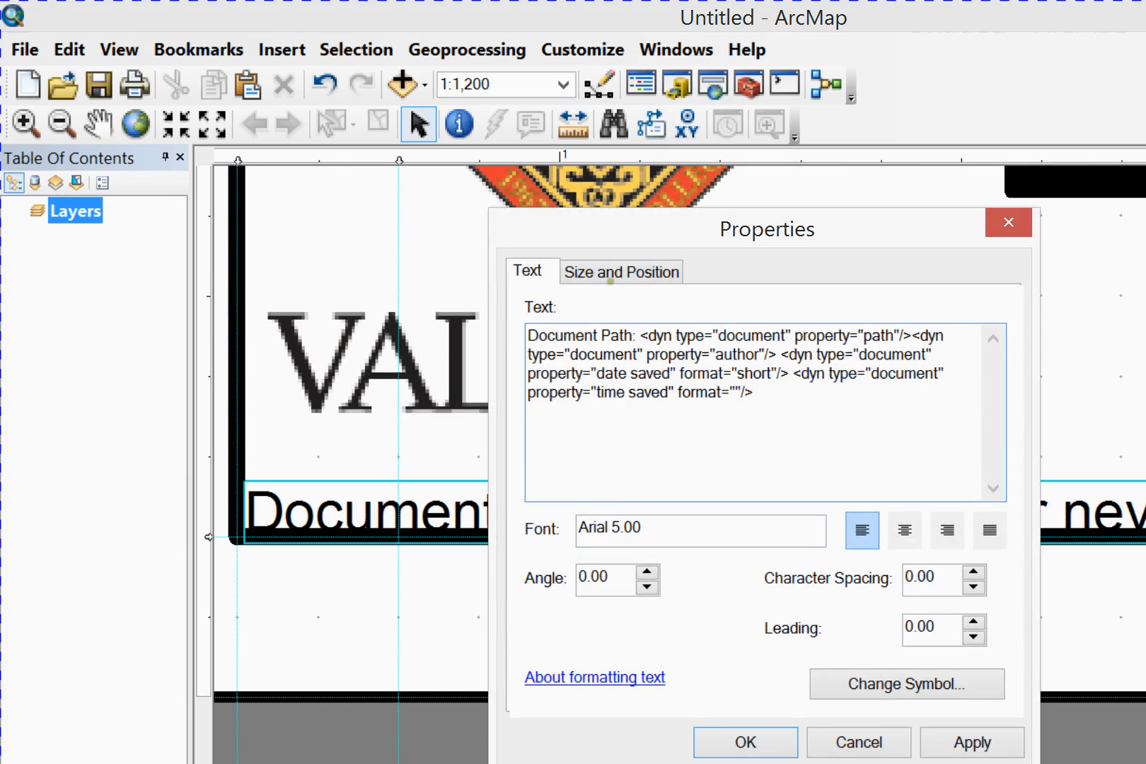
key("Return")
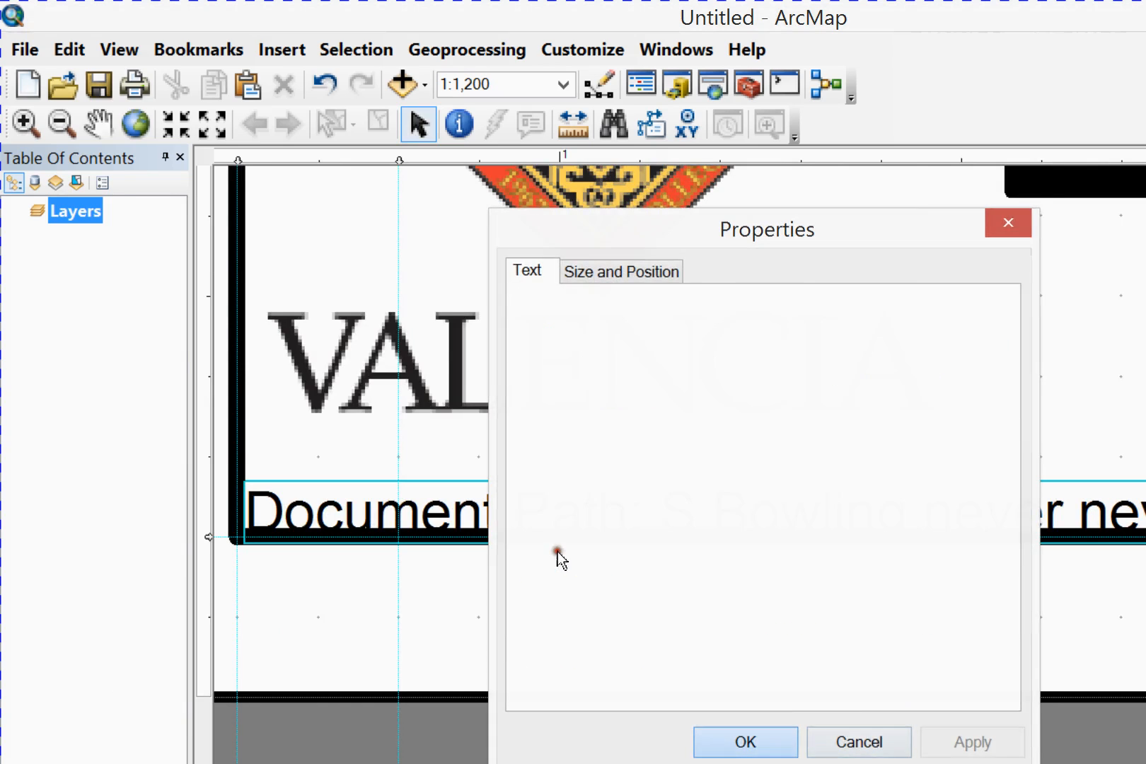
left_click(691, 380)
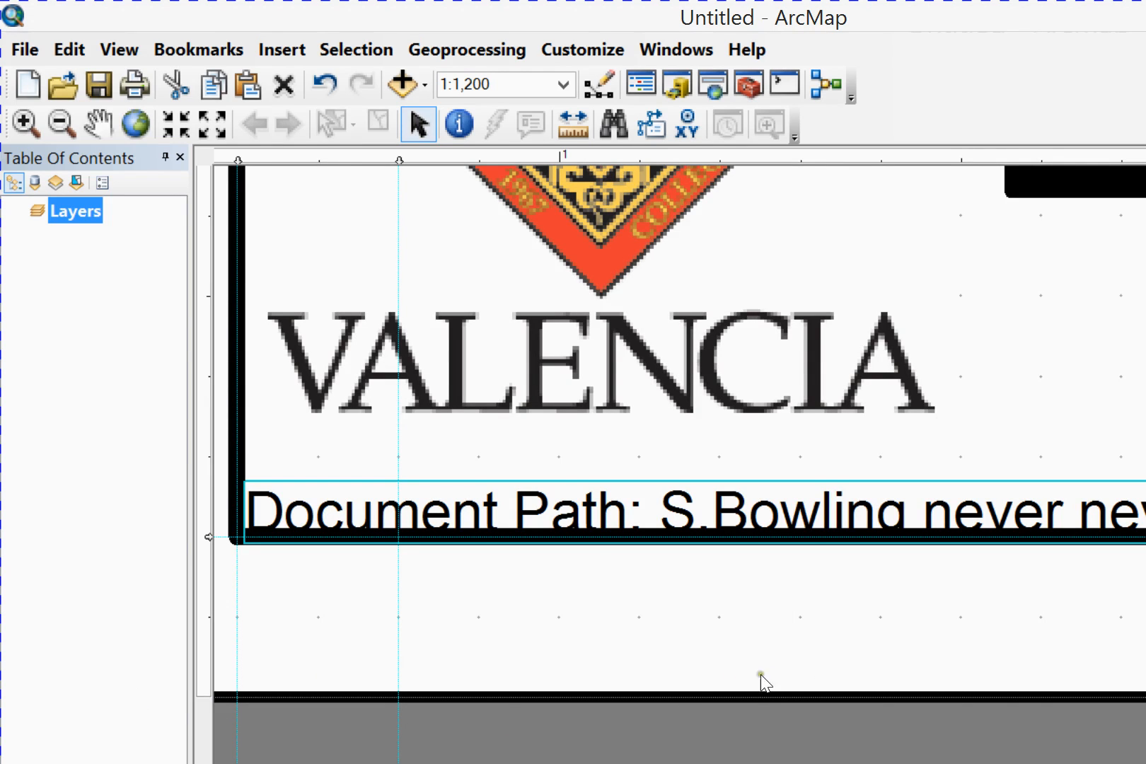
Save the map document to the Desktop, replacing the existing Portrait-Letter-Template.mxd
scroll(727, 672, "up", 5)
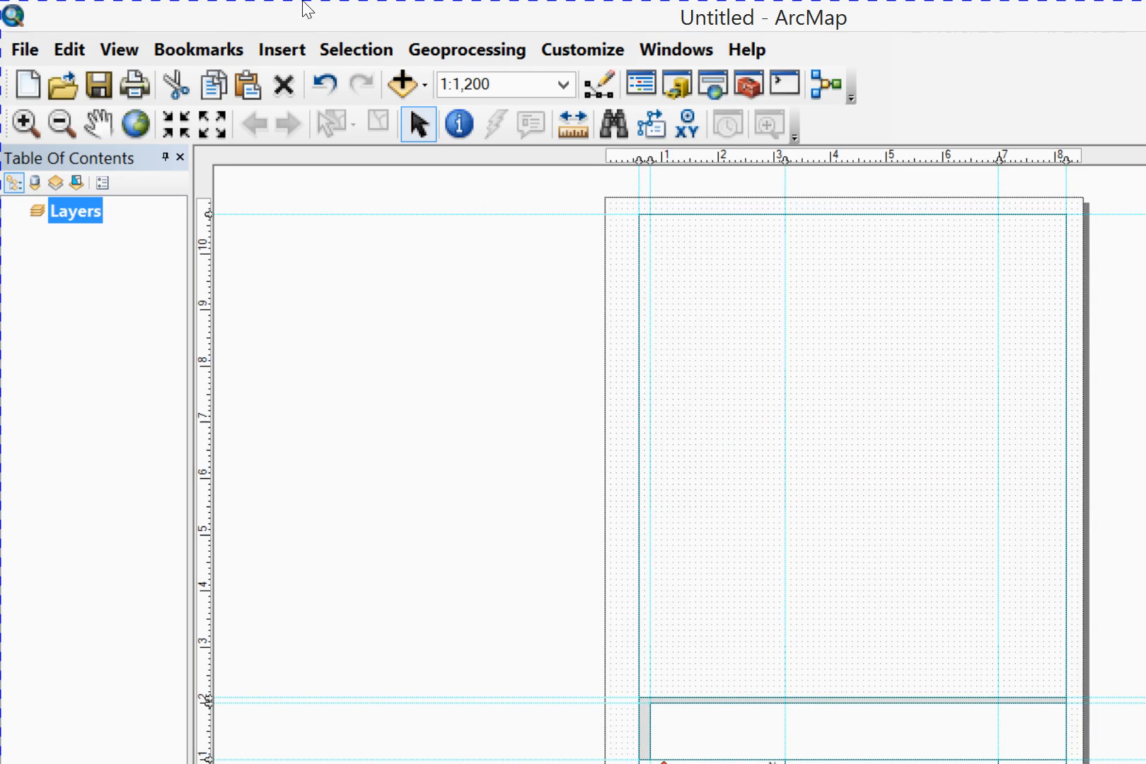
left_click(21, 44)
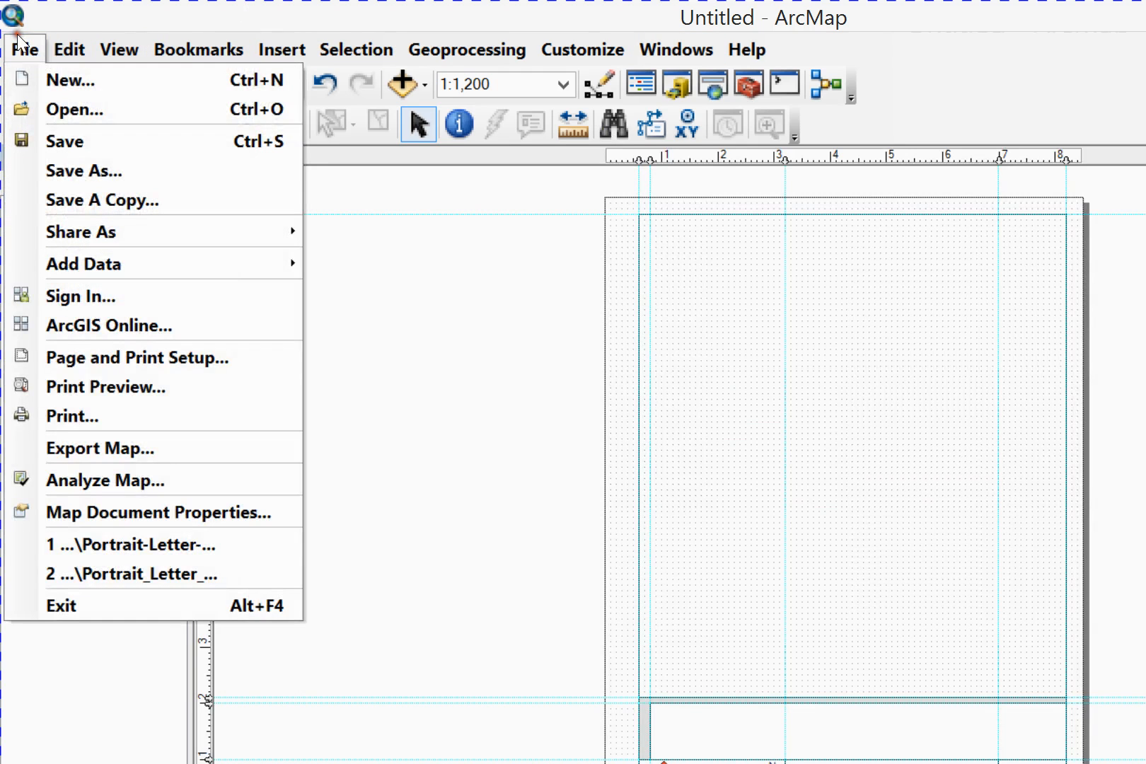
left_click(78, 168)
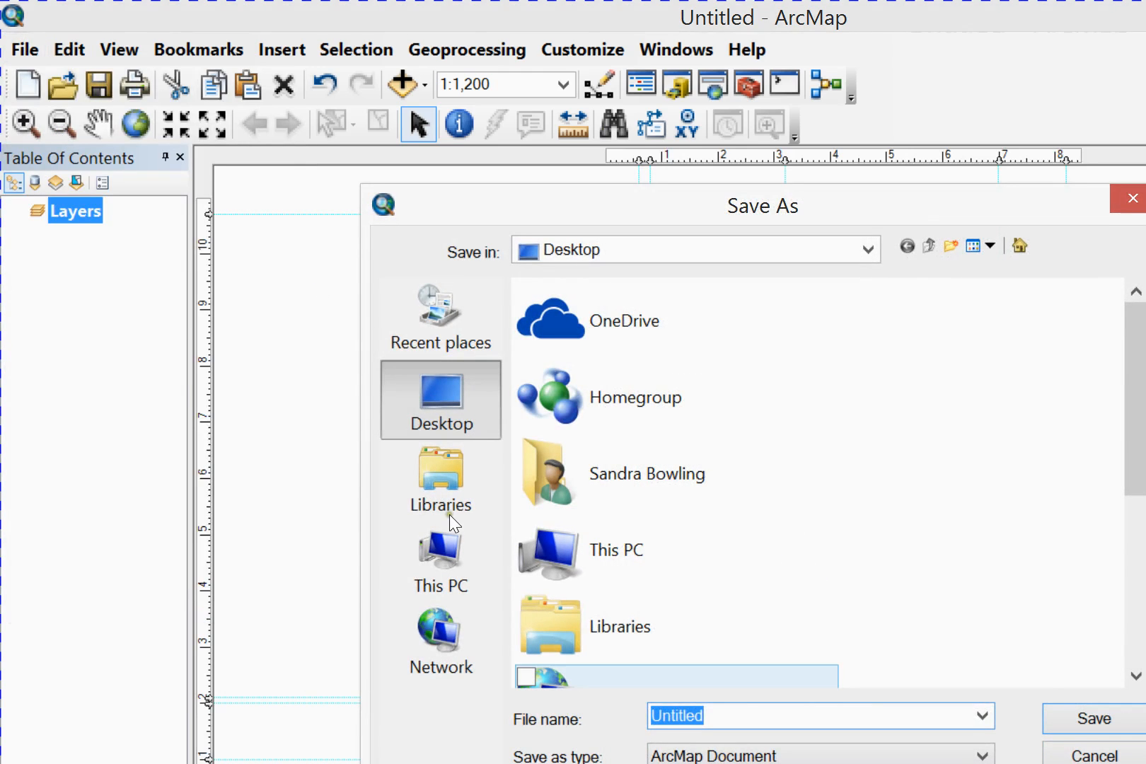
scroll(857, 476, "down", 2)
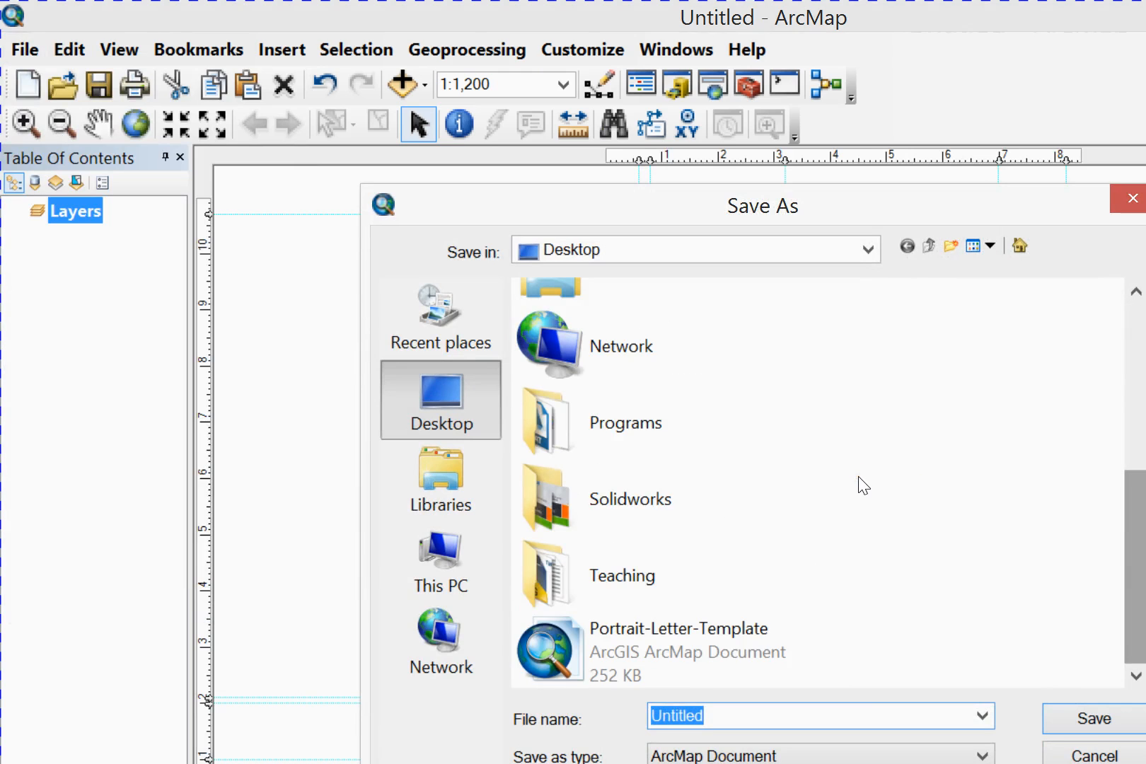
left_click(670, 652)
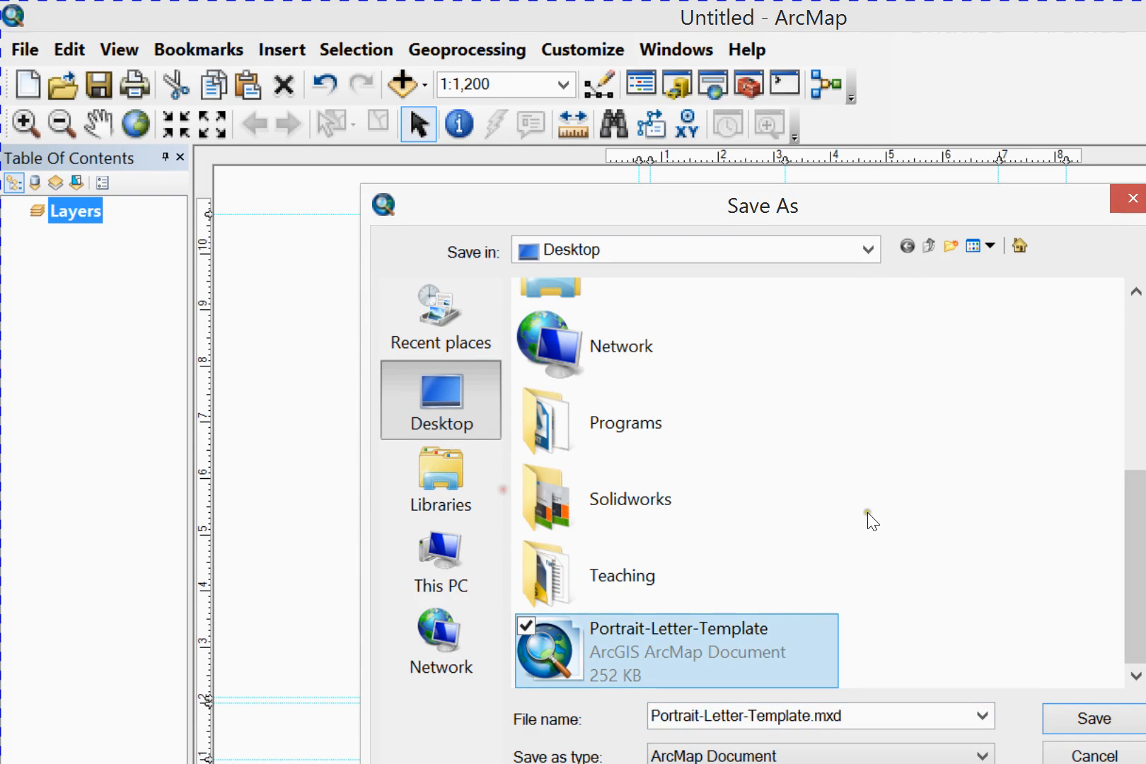
left_click(1083, 716)
left_click(938, 511)
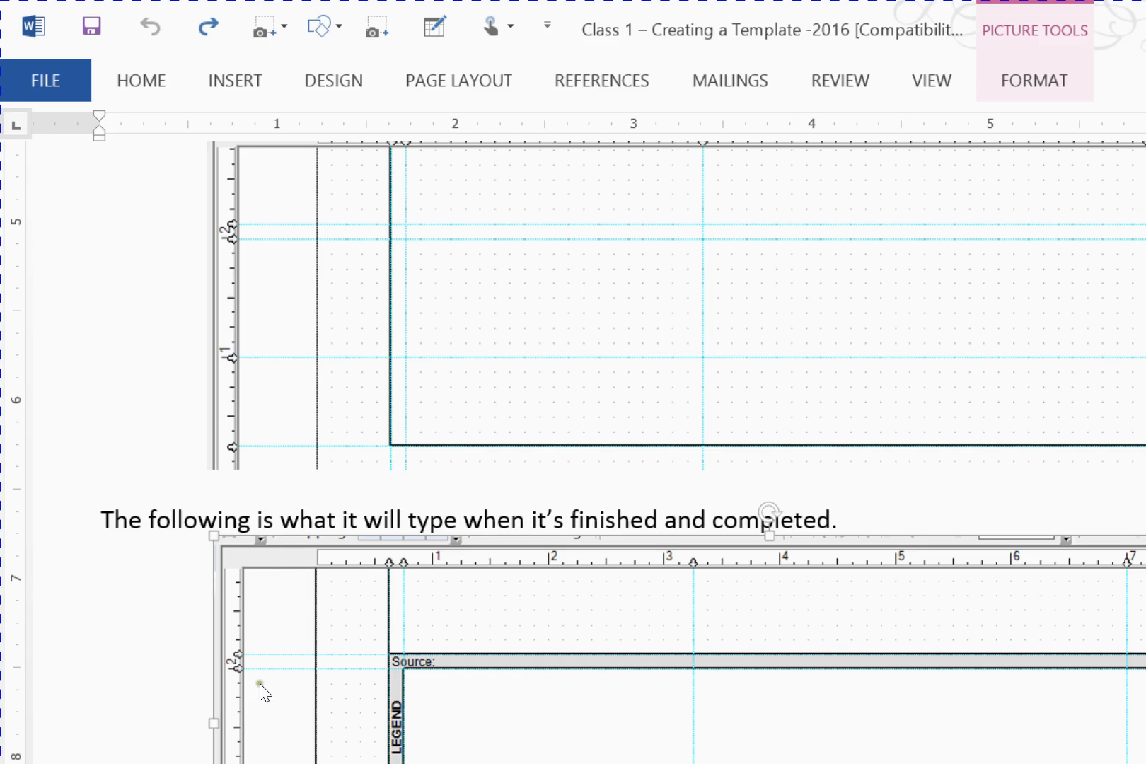
Switch back to ArcMap and set the selected Document Path text's font size to 12
key("alt+Tab")
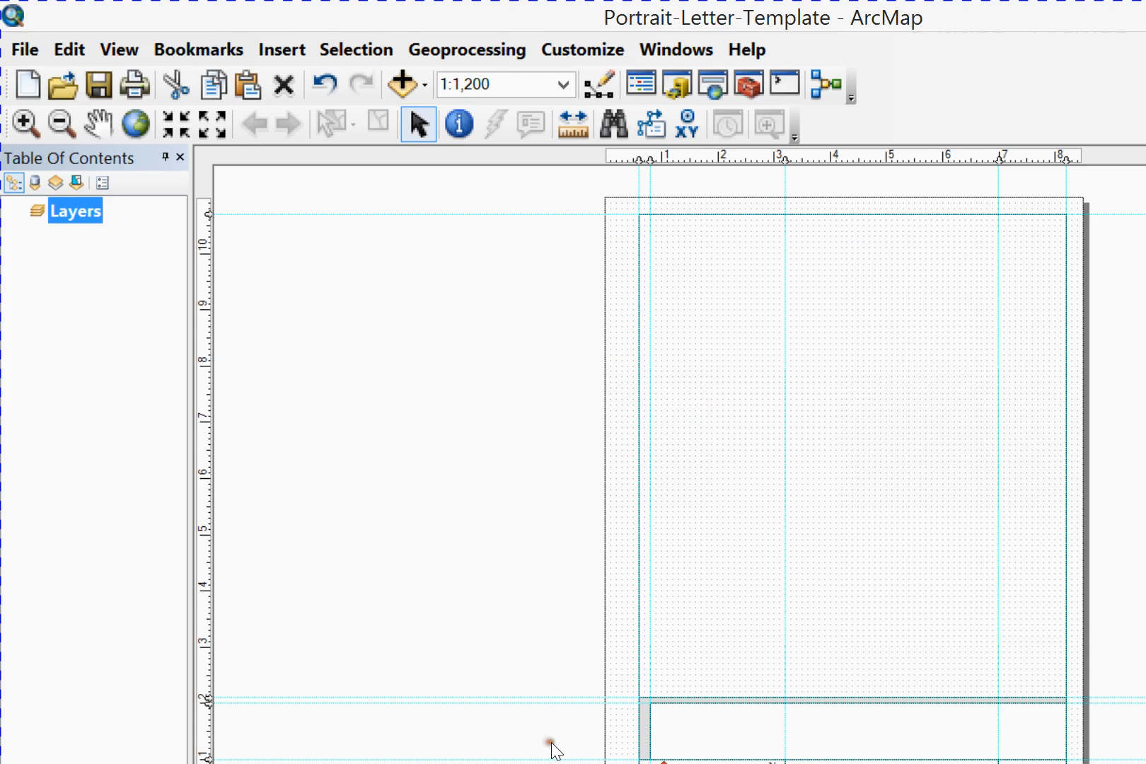
left_click(646, 667)
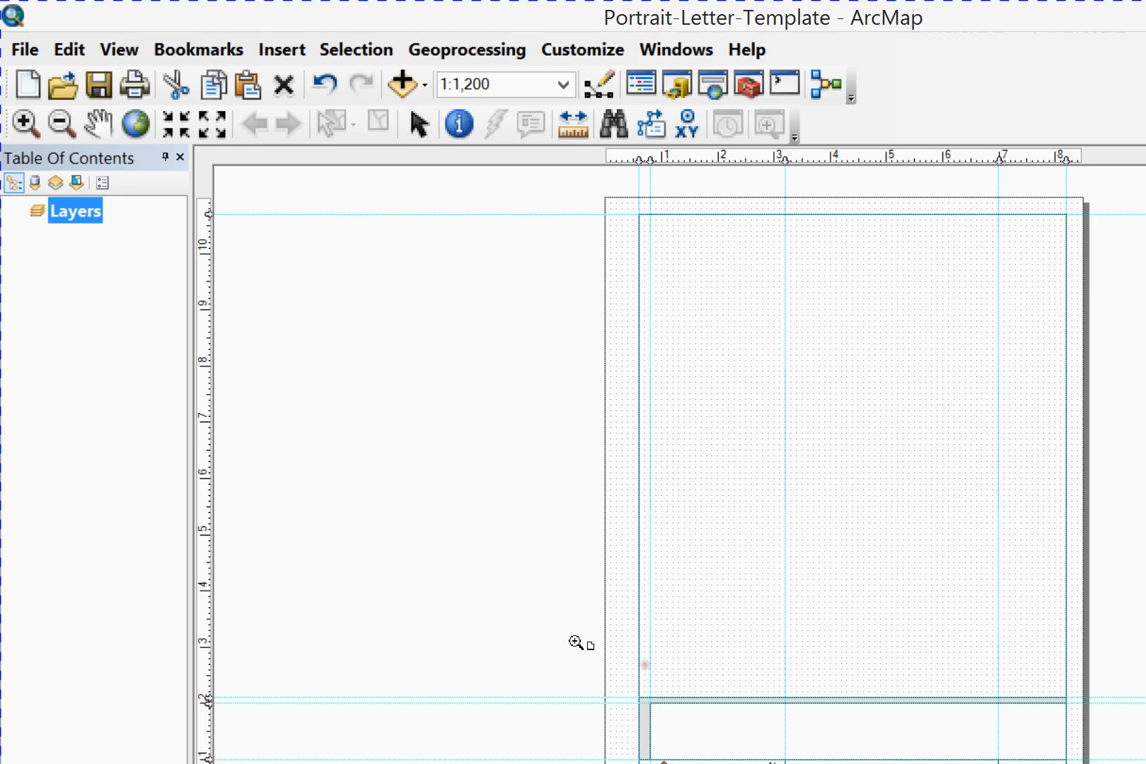
left_click_drag(434, 512, 851, 621)
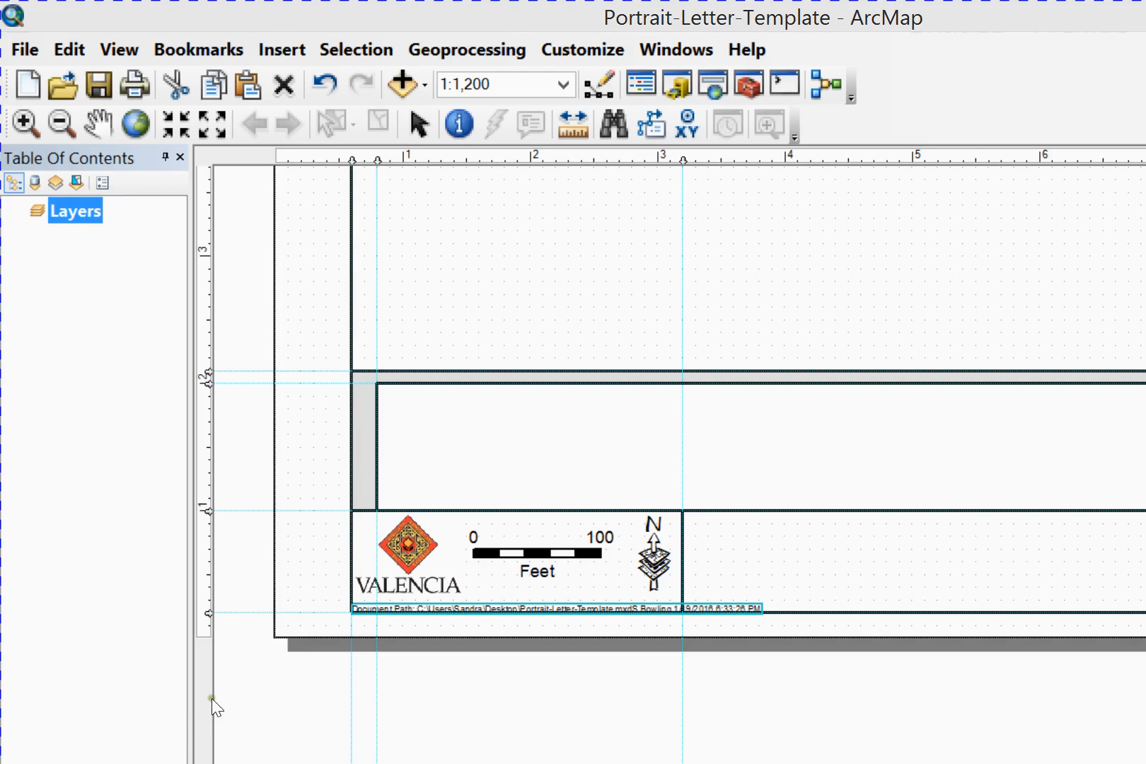
left_click(398, 696)
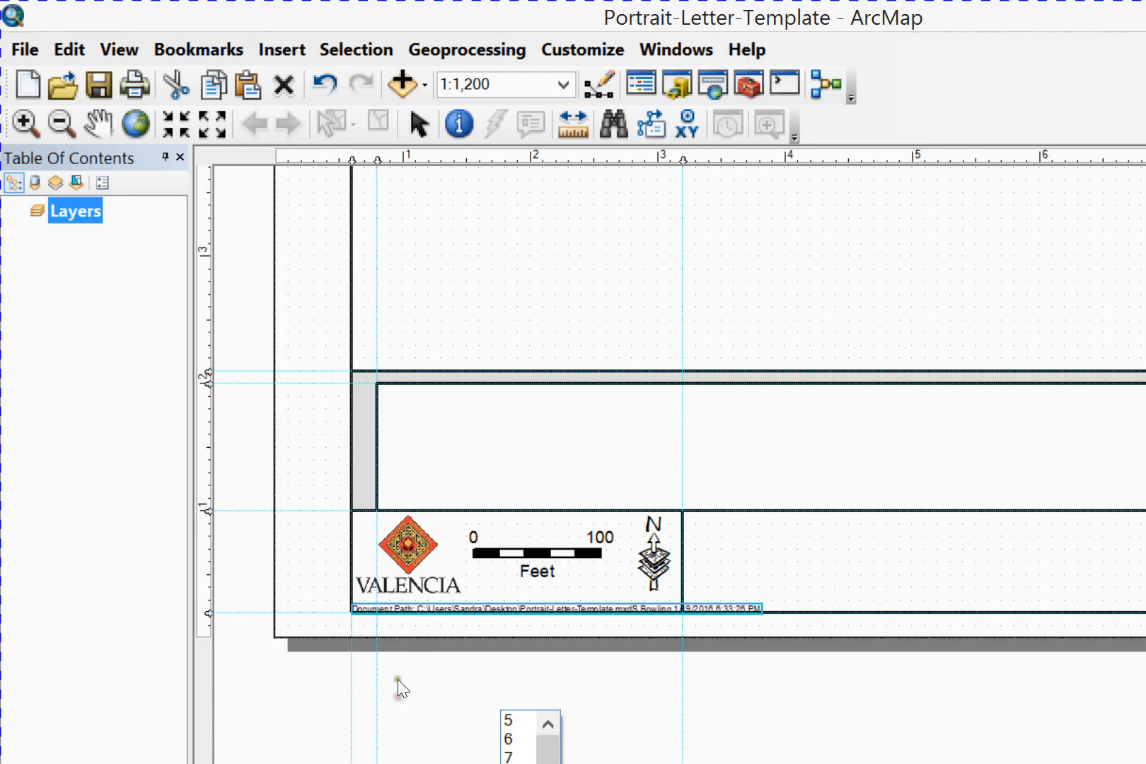
left_click(387, 611)
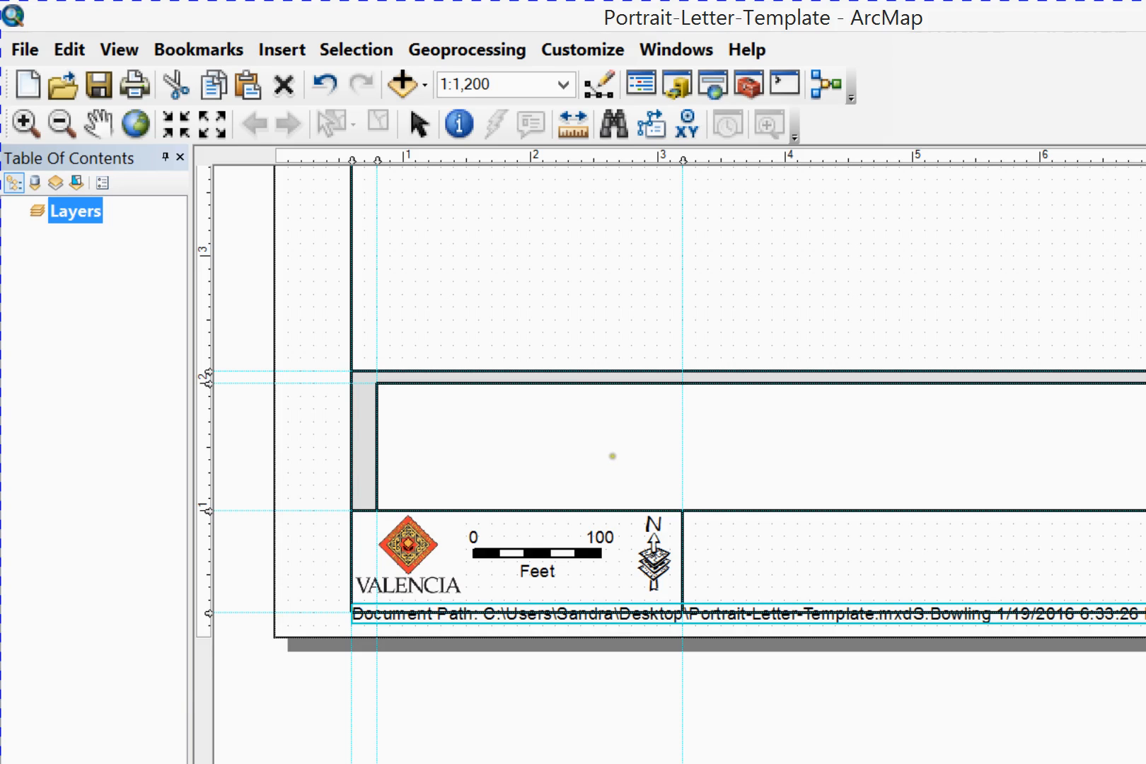
Insert a new text element in the title box beside the north arrow
left_click(639, 410)
left_click(629, 463)
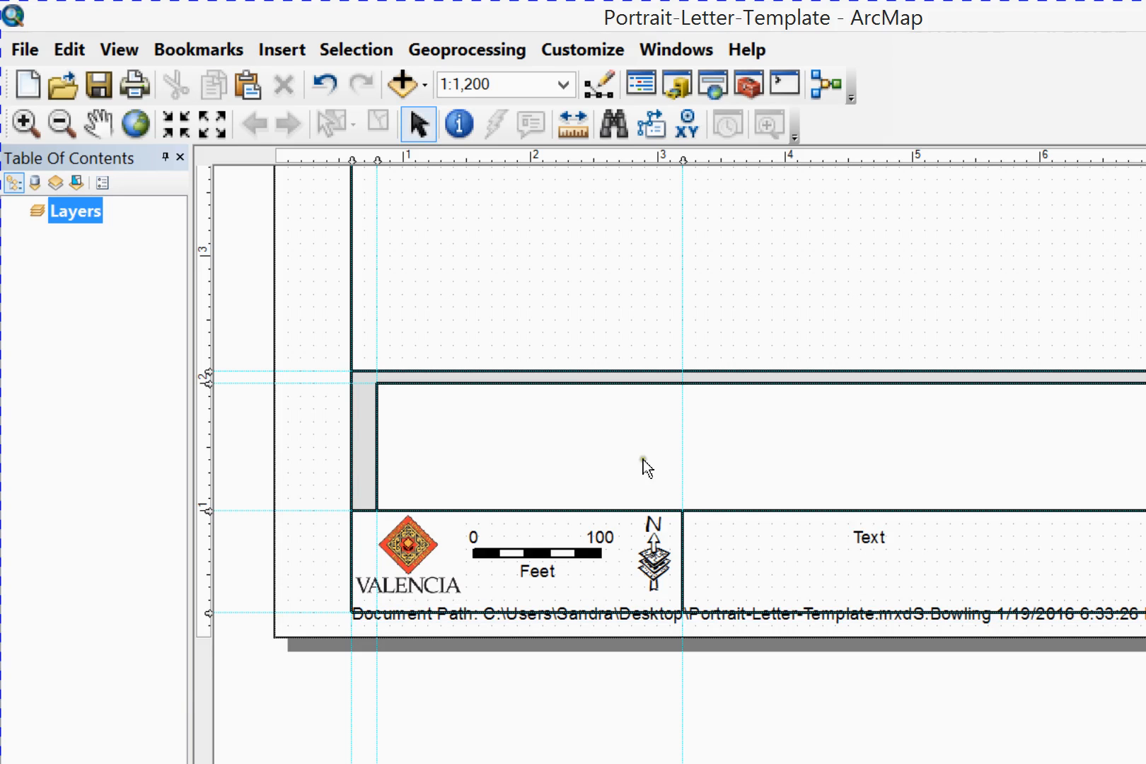
Reduce the font size of the Document Path text below the logo
left_click(610, 465)
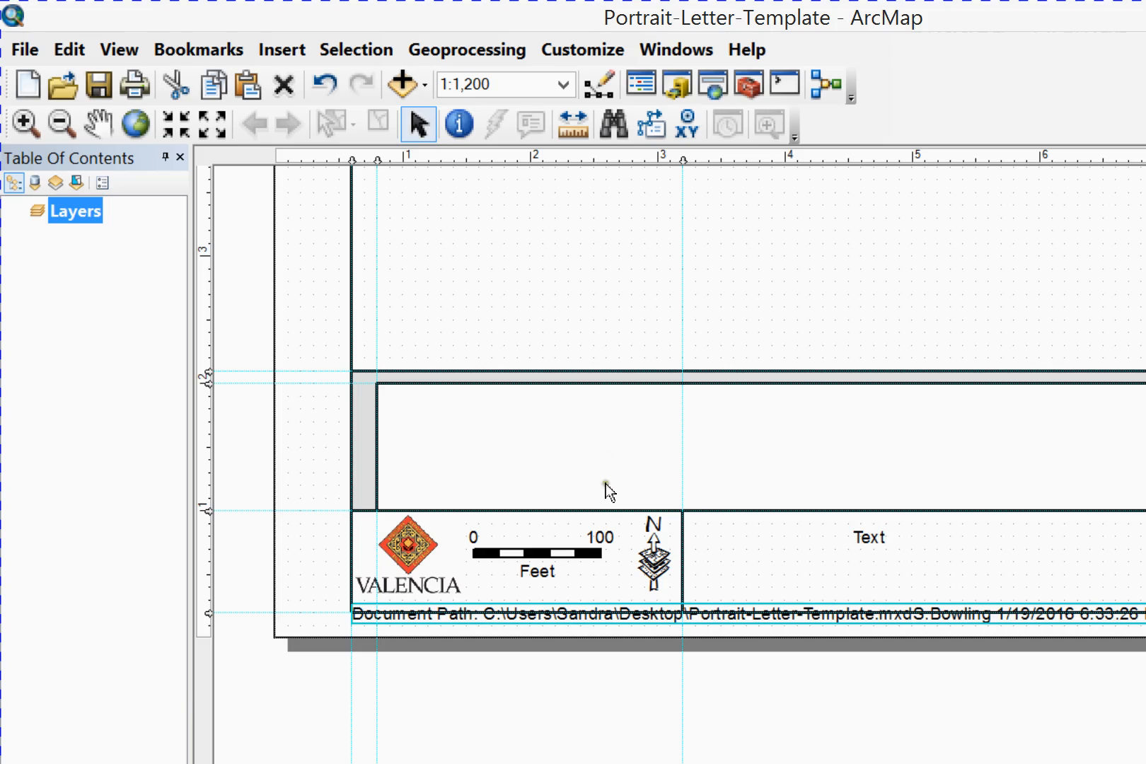
left_click(403, 699)
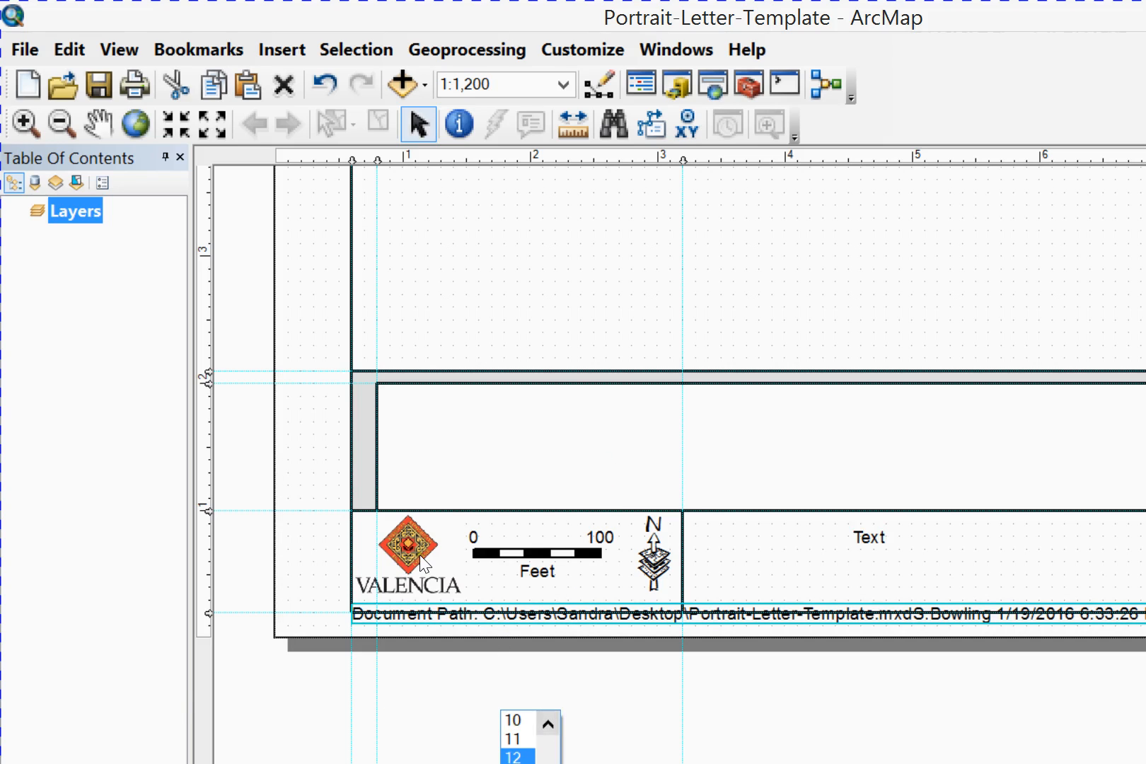
scroll(401, 552, "up", 2)
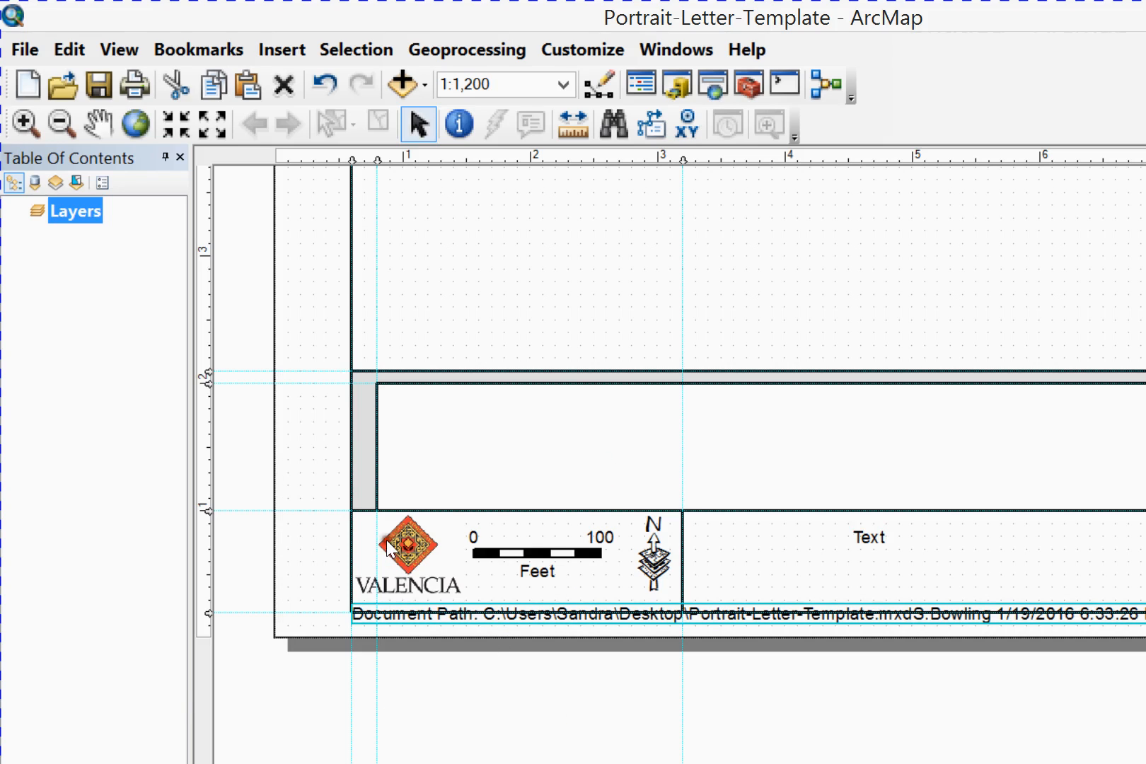
key("Return")
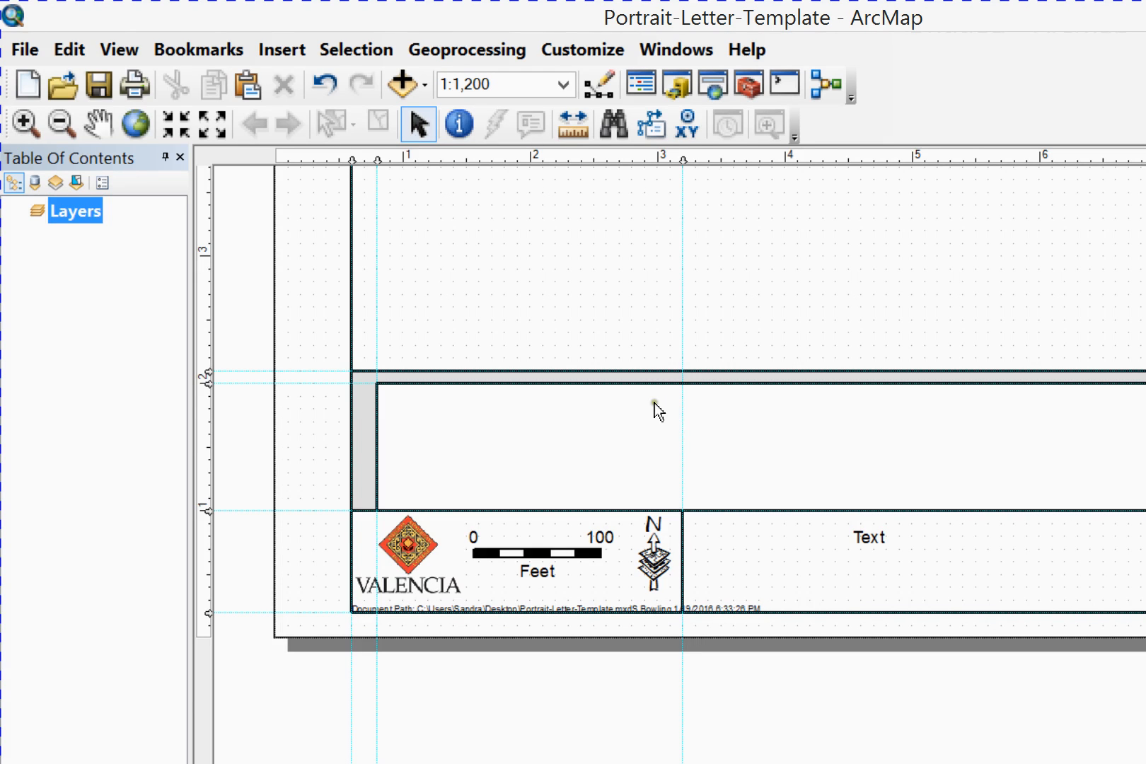
Replace the placeholder wording of the new text element in the title box with VALENCIA COLLEGE
left_click(650, 401)
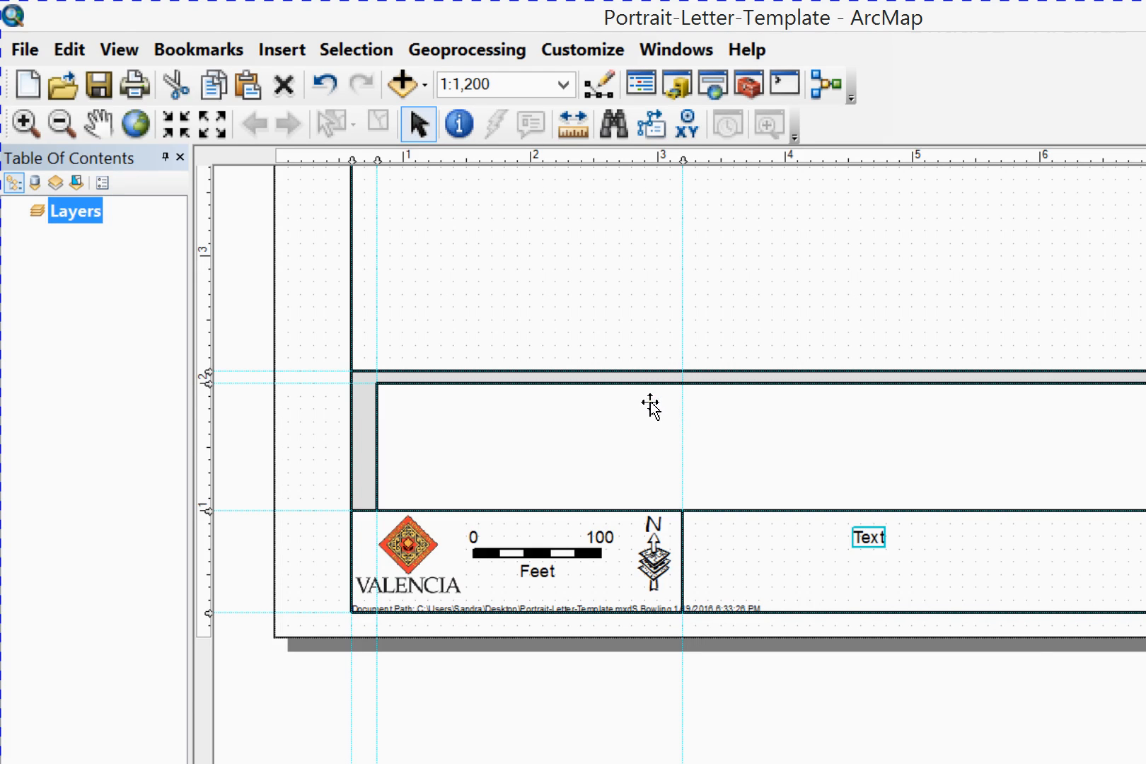
double_click(650, 403)
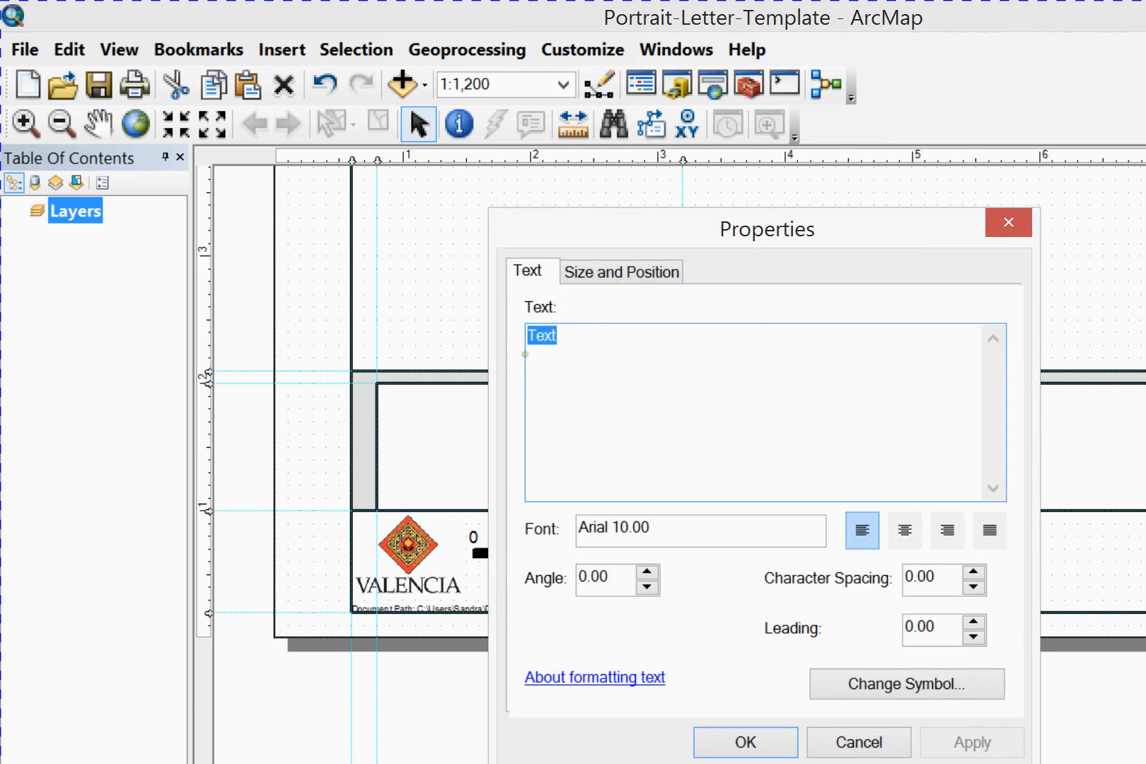
type("VALENCI CO")
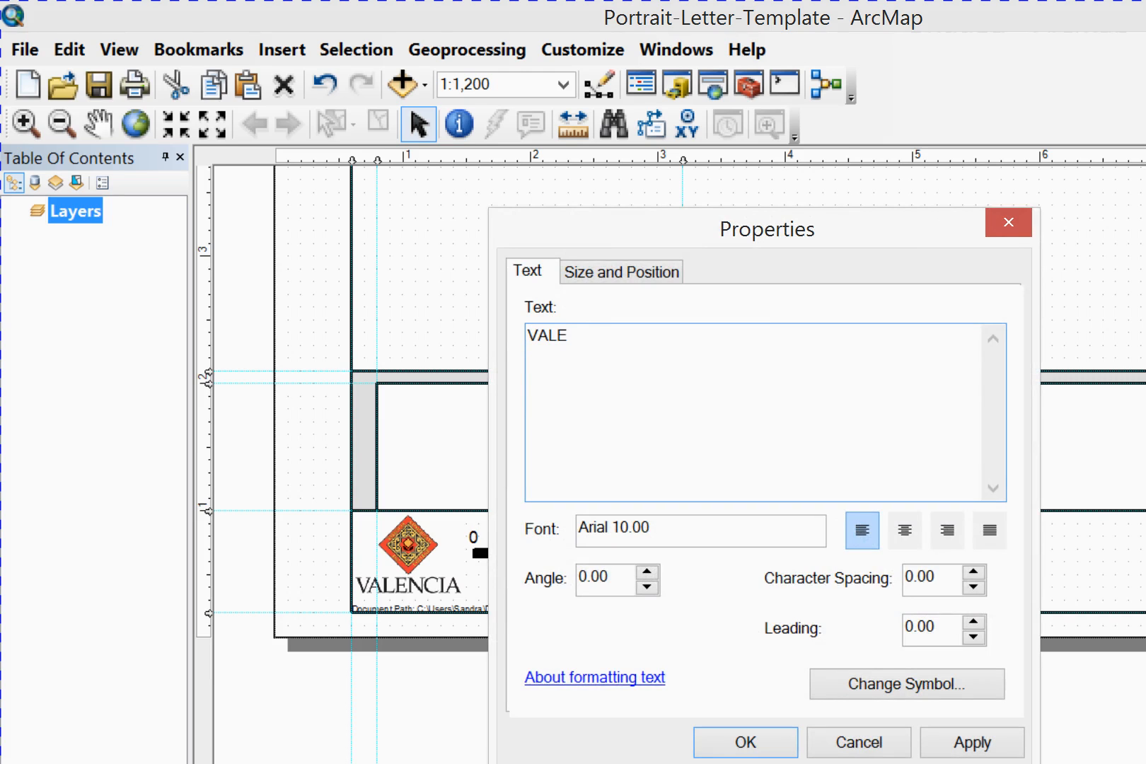
type("L")
key("BackSpace")
key("BackSpace")
key("BackSpace")
key("BackSpace")
type("A")
type("L")
key("BackSpace")
key("BackSpace")
key("BackSpace")
key("BackSpace")
key("BackSpace")
key("BackSpace")
key("BackSpace")
key("BackSpace")
key("BackSpace")
key("BackSpace")
type("lenc")
key("BackSpace")
key("BackSpace")
key("BackSpace")
type("LENCIA COLLEGE")
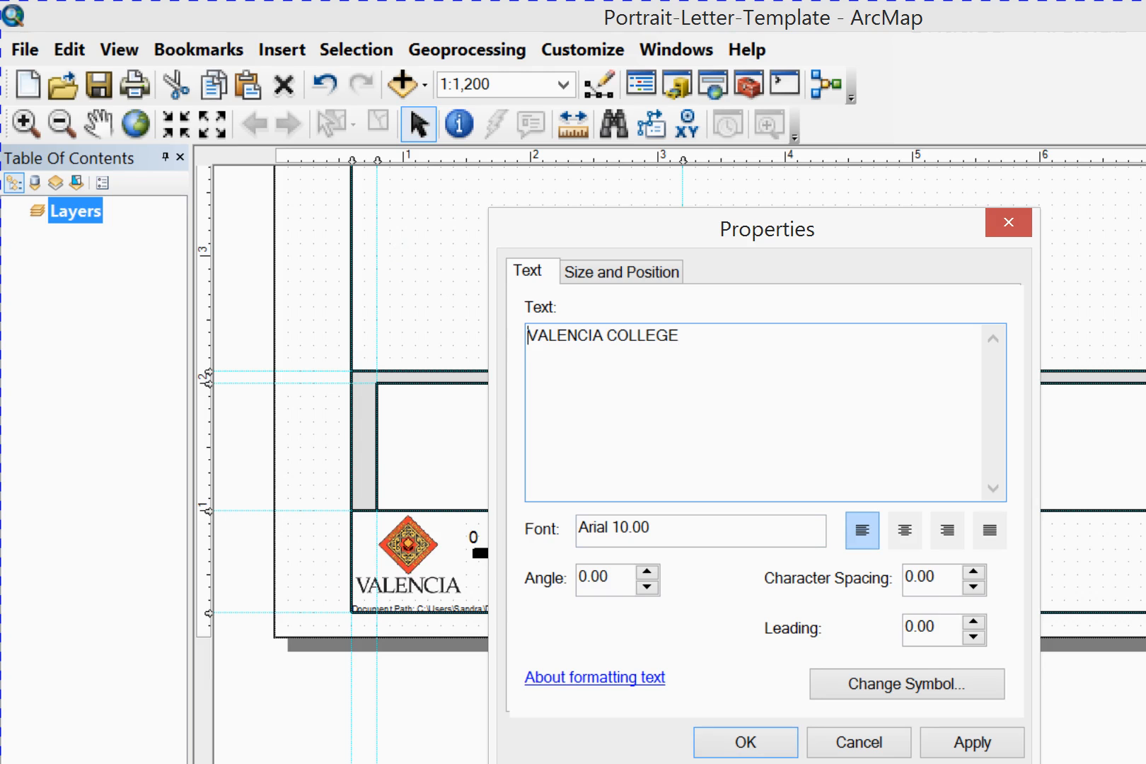
Insert the font tag <FNT size="7"> in front of VALENCIA COLLEGE
type(",")
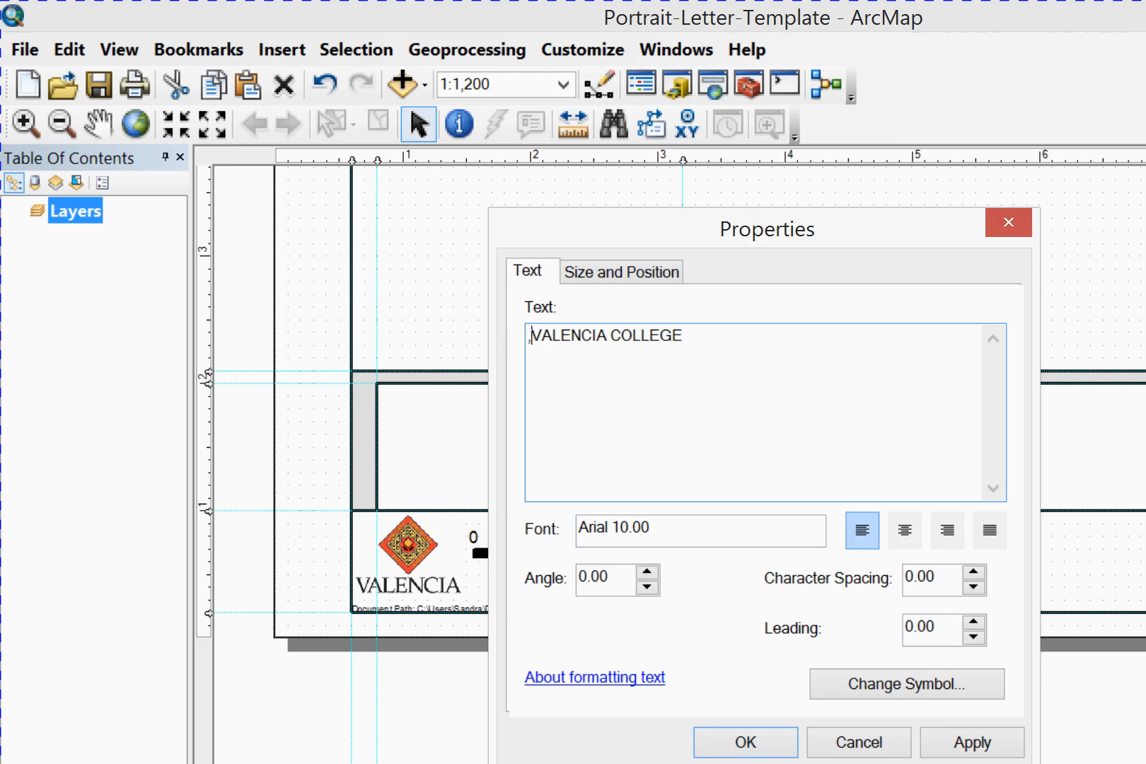
key("BackSpace")
type("<")
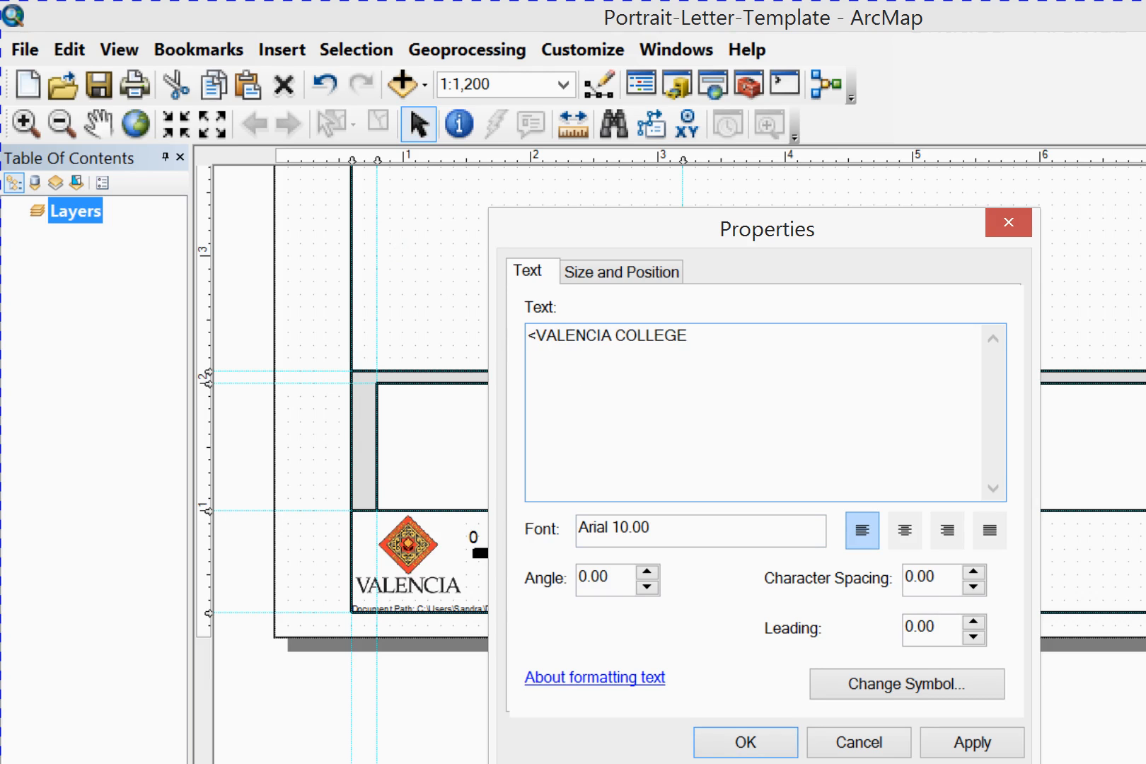
type("f")
key("BackSpace")
type("FN")
type("T")
key("BackSpace")
type("N")
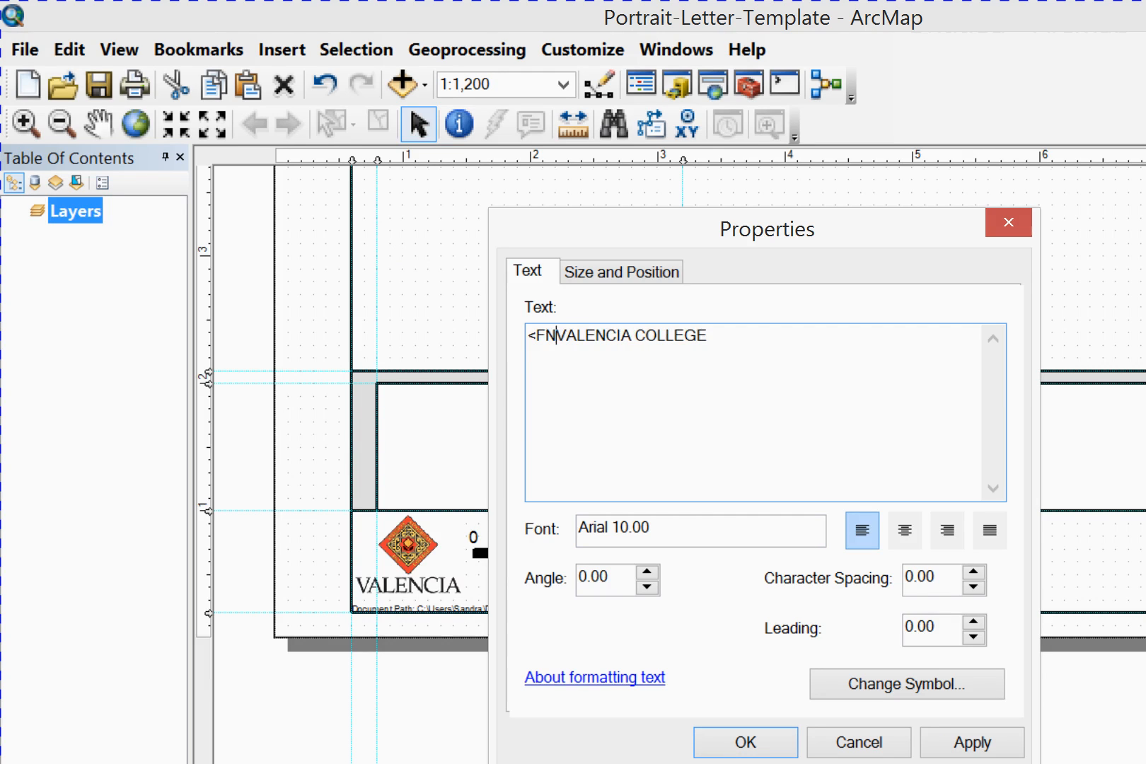
type("T")
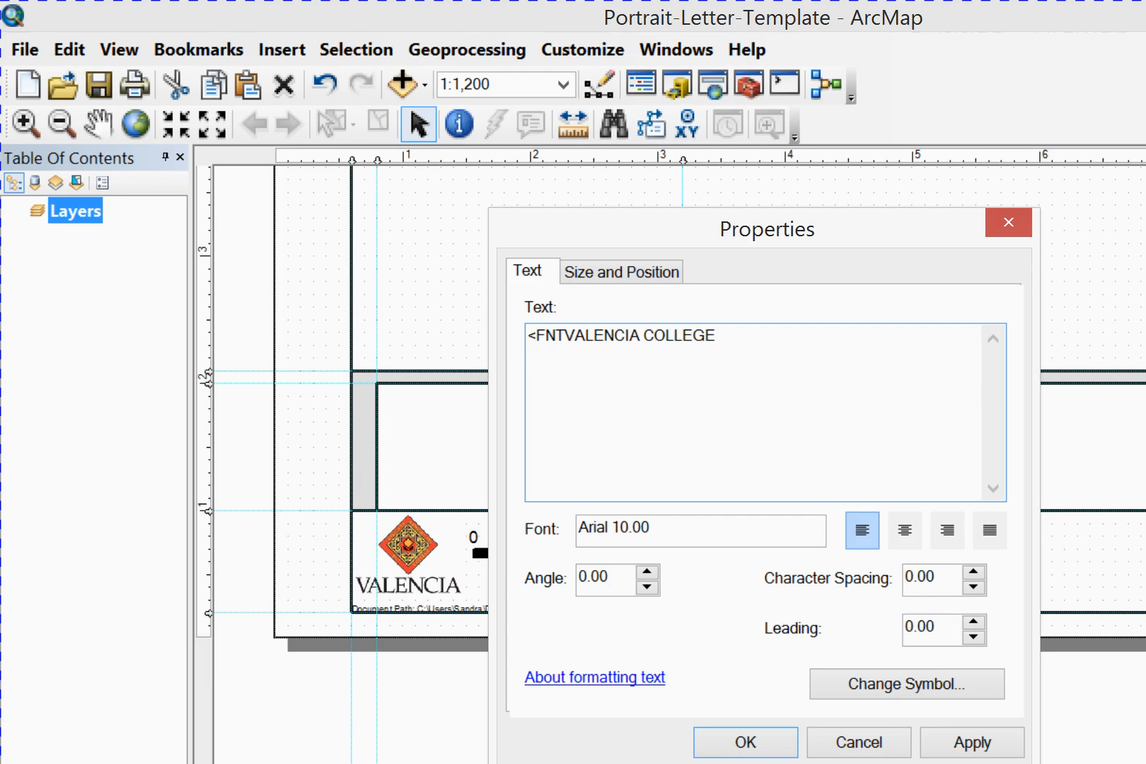
type(" size")
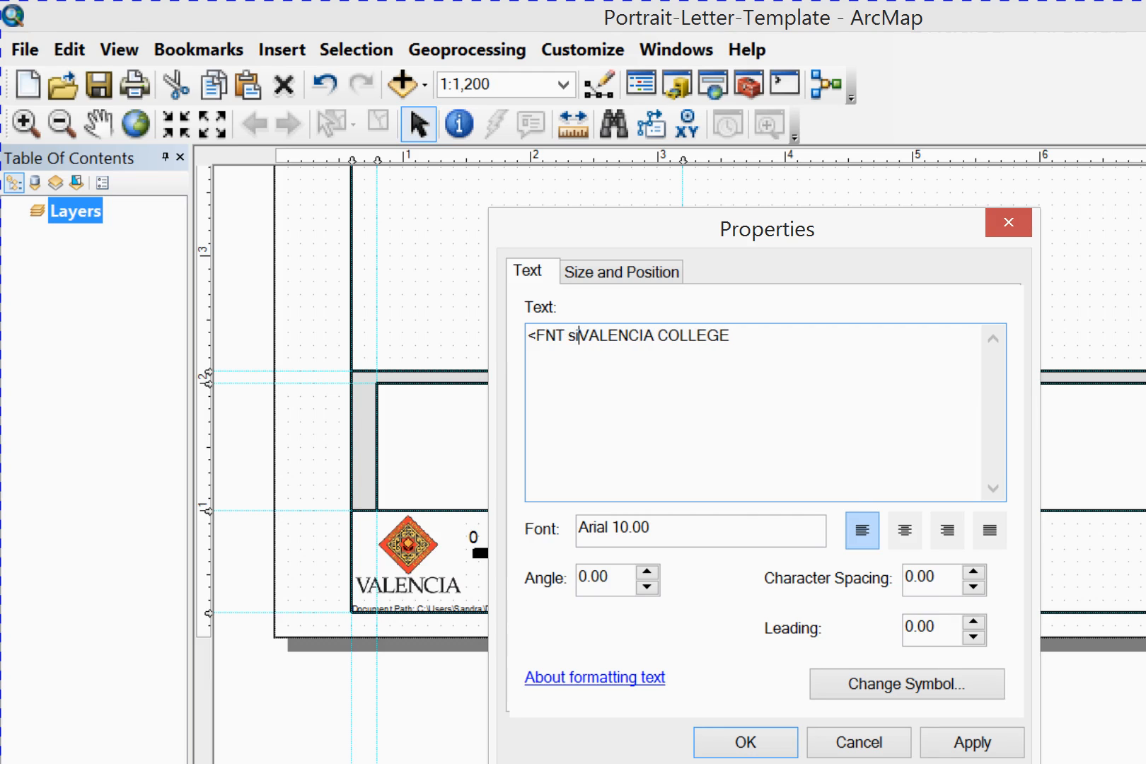
type("=")
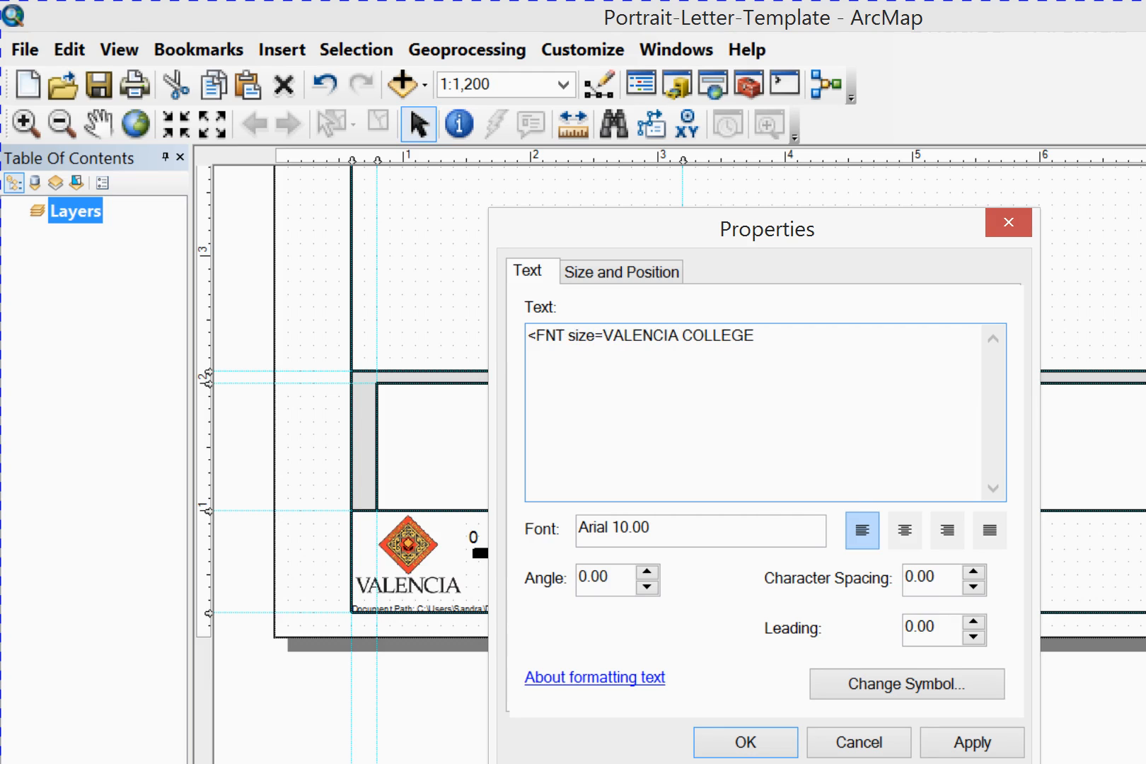
type("\"")
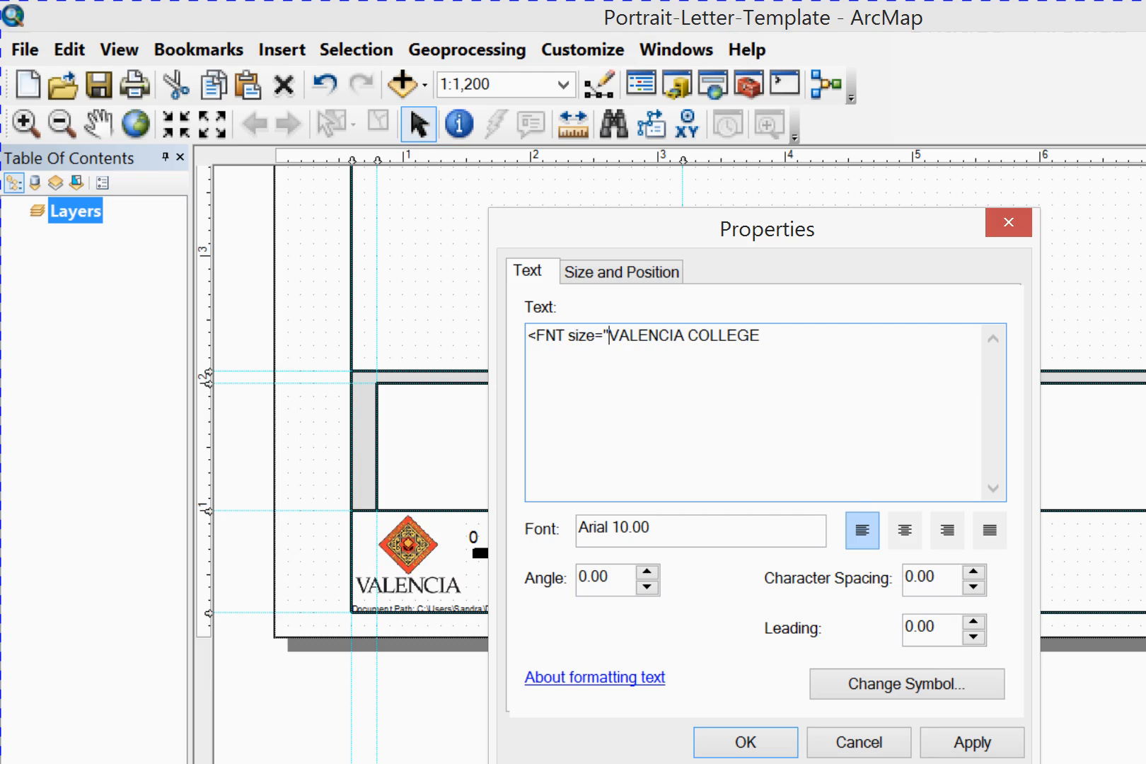
type("7\"")
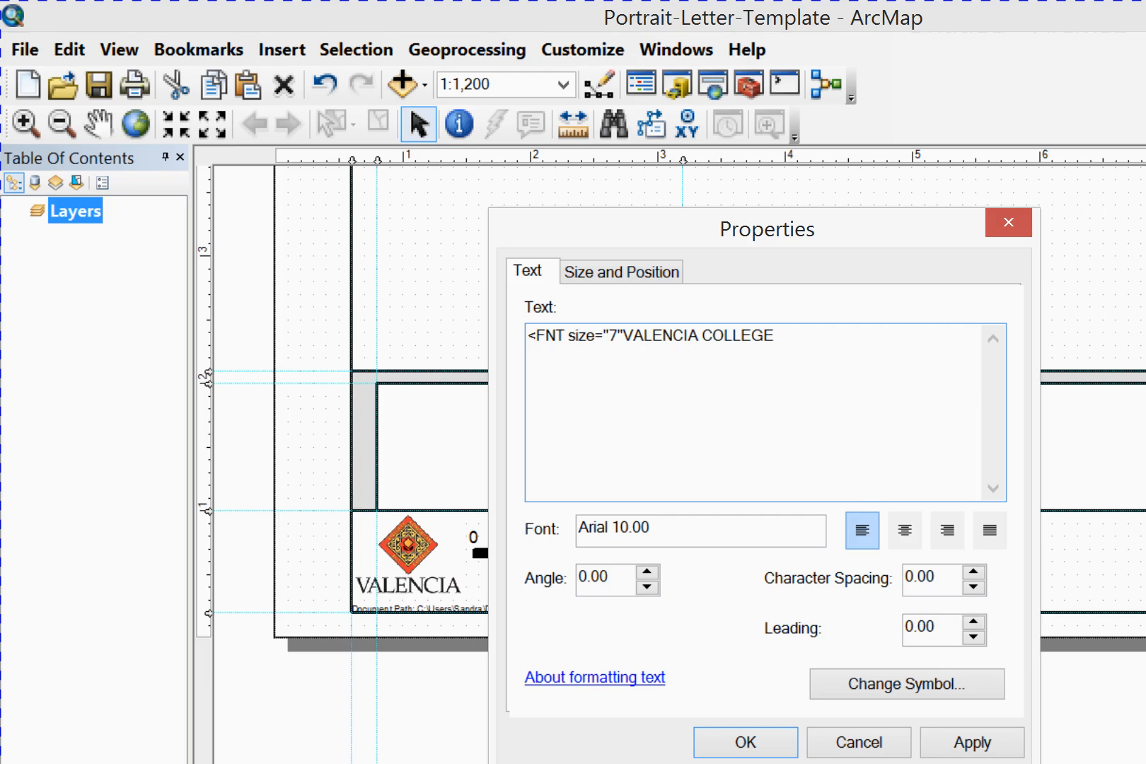
type(">")
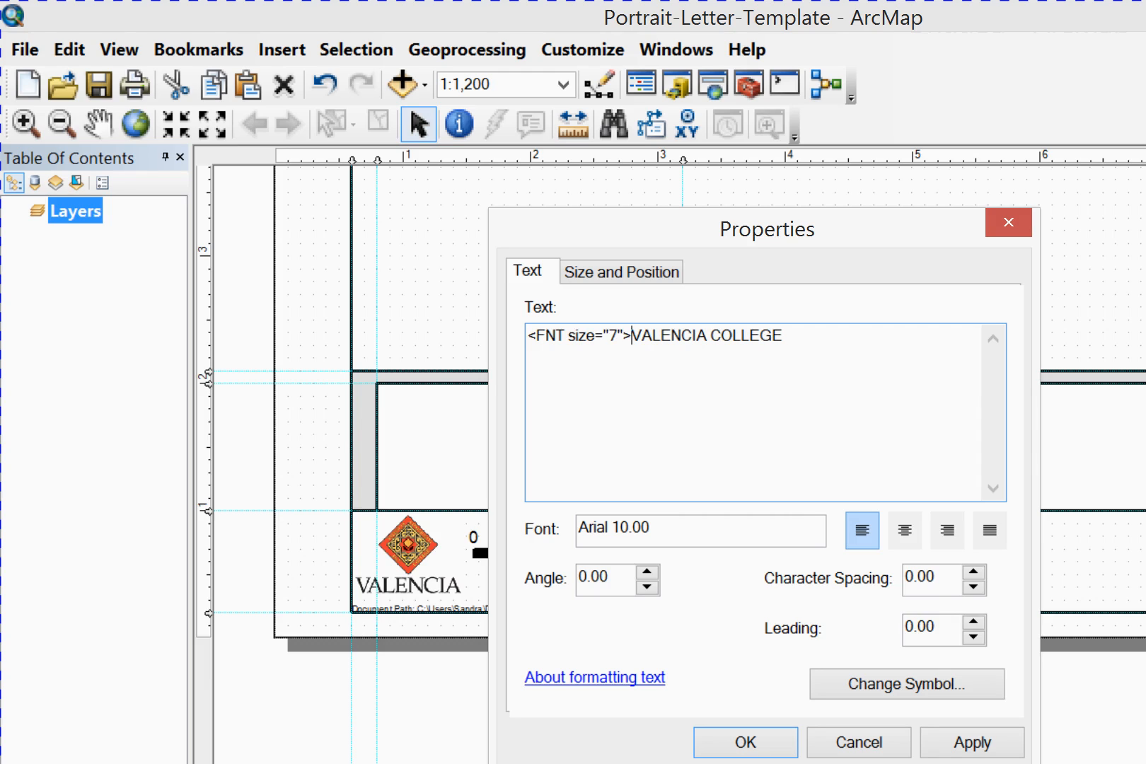
Add a second line reading INTRODUCTION TO GIS and end it with the closing tag </FNT>
key("End")
key("Return")
type("INTROC")
key("BackSpace")
key("BackSpace")
key("BackSpace")
type("RO")
key("BackSpace")
key("BackSpace")
type("ROC")
key("BackSpace")
type("DUCTION ")
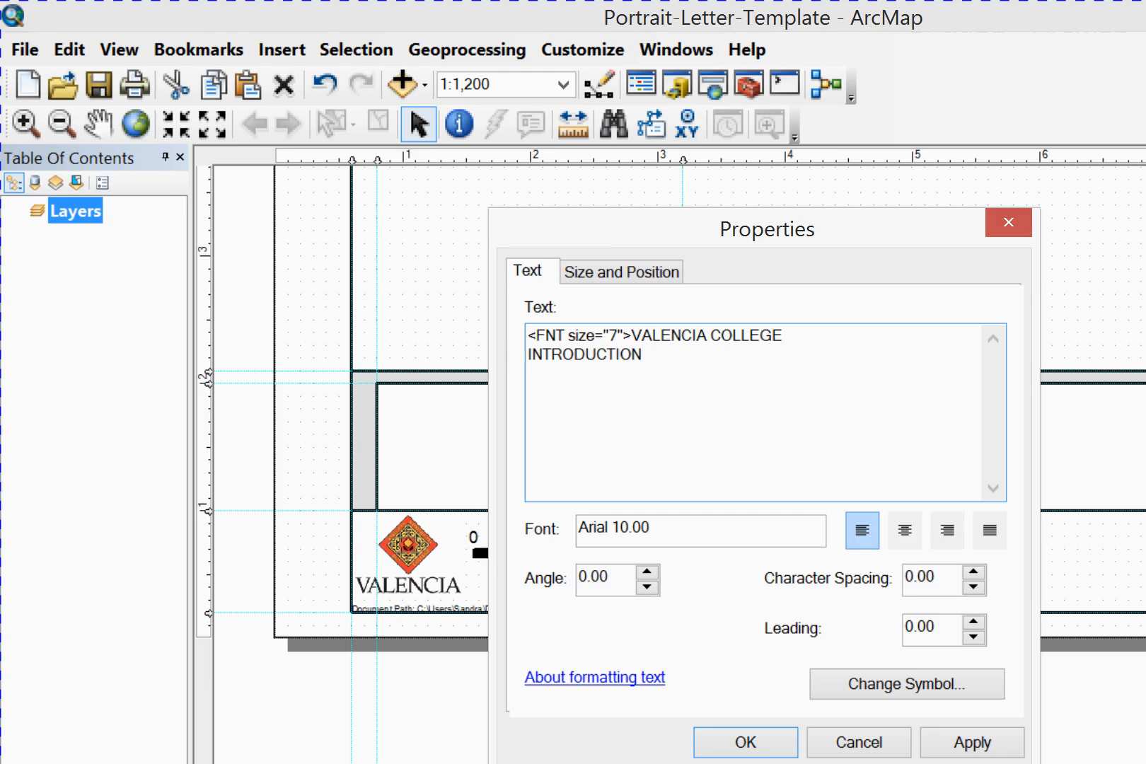
type("TO GIS</FNT>")
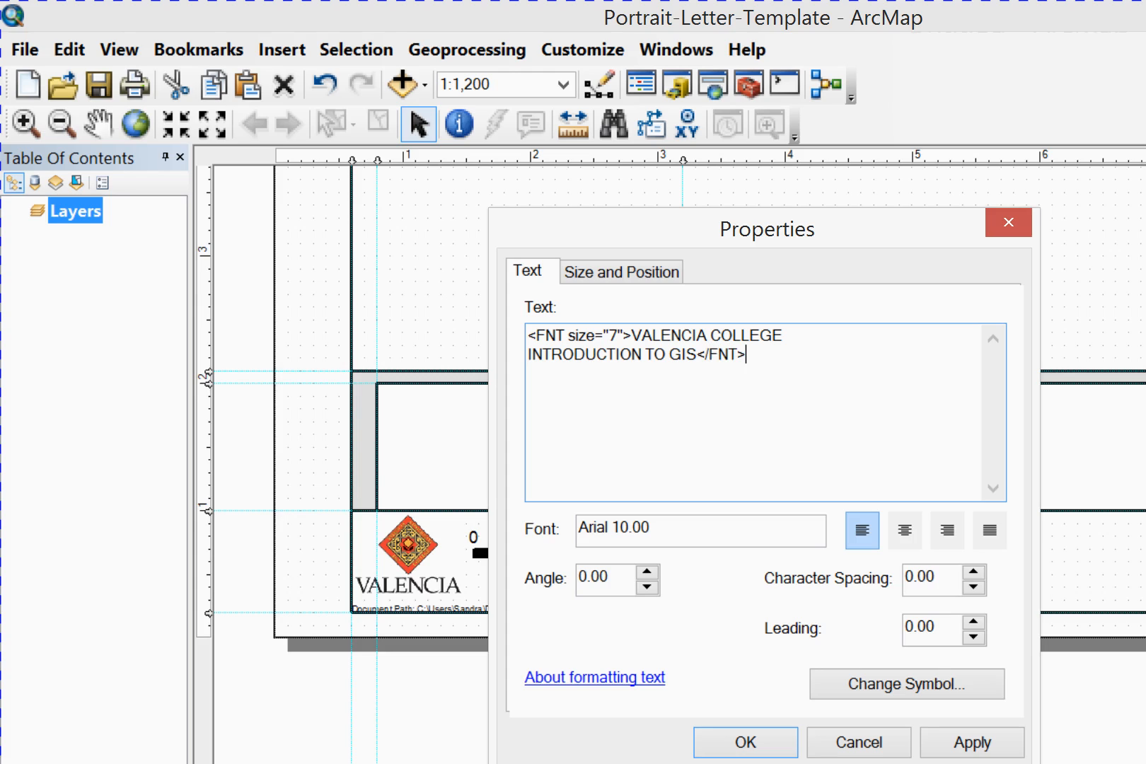
Leave a blank line below and add <BLD>NAME OF MAP as the bold map name line
key("Return")
type("<BLD>NAME")
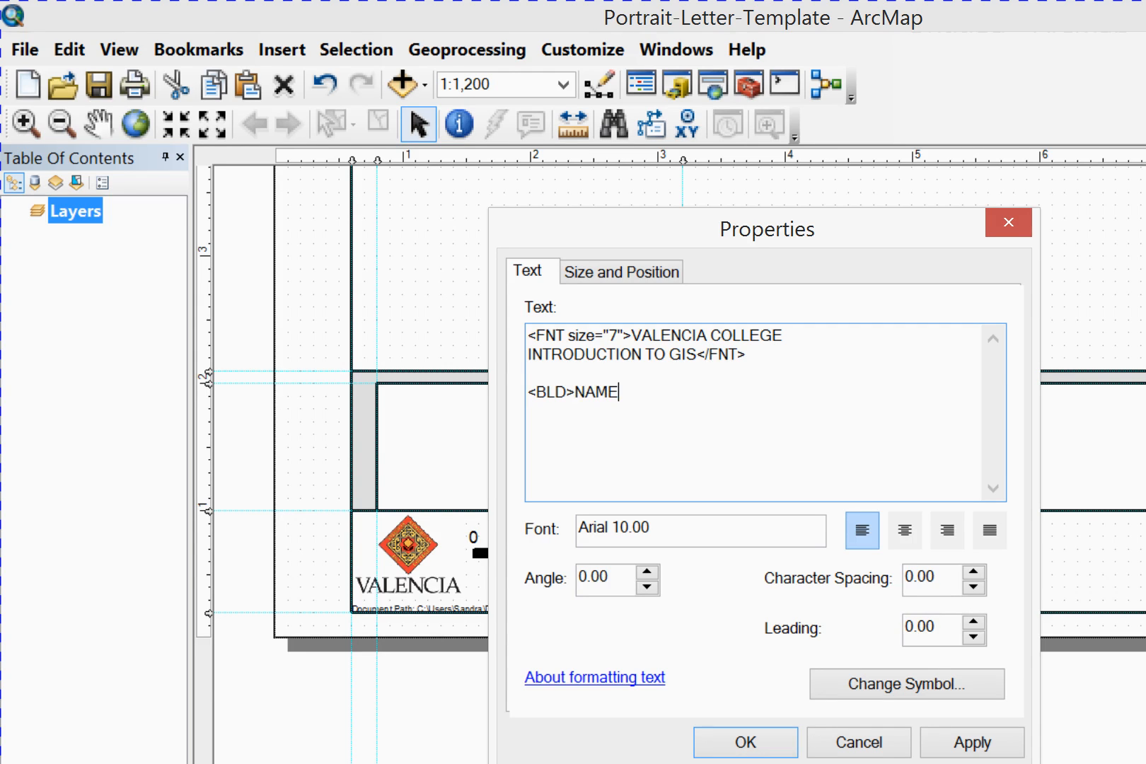
type("OF")
key("BackSpace")
key("BackSpace")
key("BackSpace")
type("OP")
key("BackSpace")
type("F MAP")
Delete the word COLLEGE from the first line of the title text
left_click(784, 335)
key("ctrl+shift+Left")
type("<")
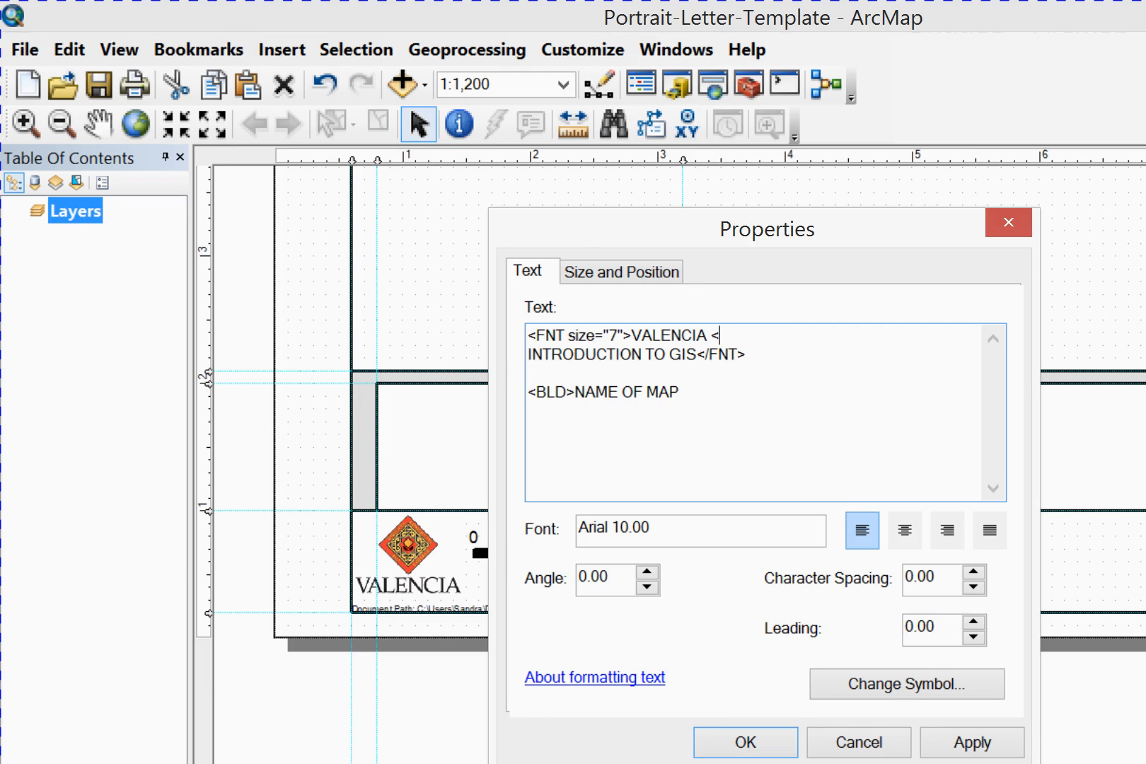
type("/BLD")
key("BackSpace")
End the NAME OF MAP line with the closing bold tag </BLD>
key("BackSpace")
key("BackSpace")
key("BackSpace")
key("BackSpace")
left_click(679, 392)
type("</BLD>")
Center-align the title text and apply the text properties
left_click(904, 531)
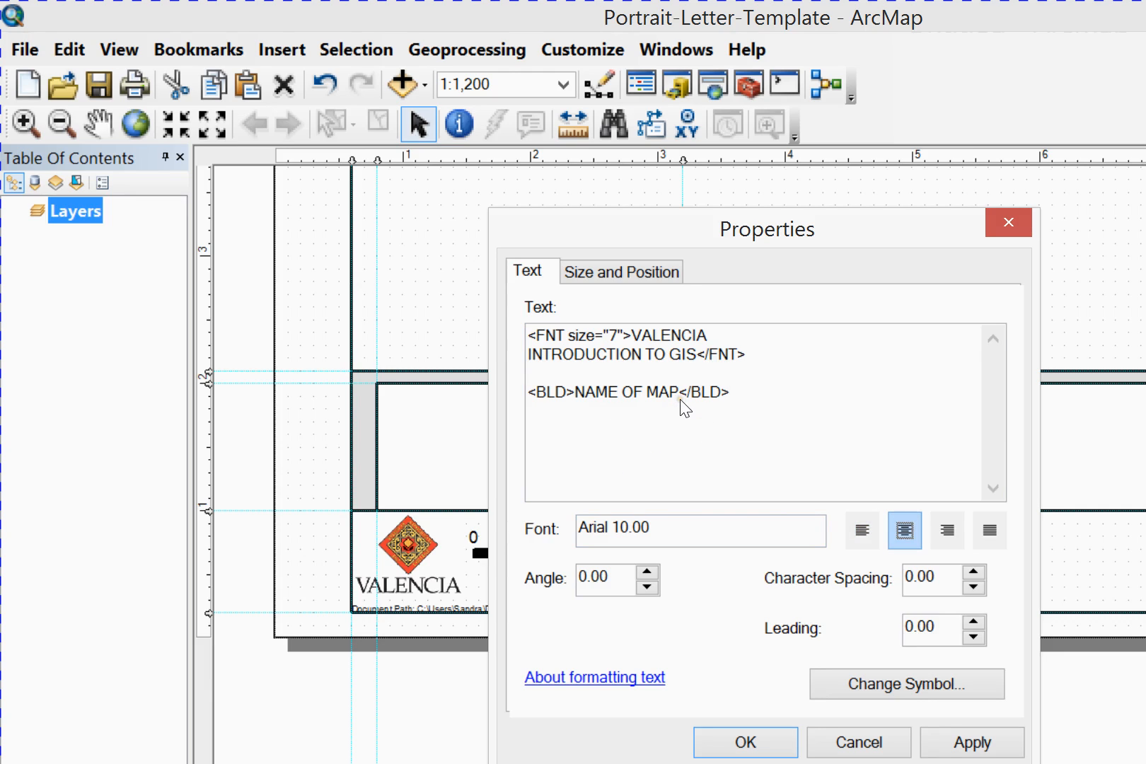
left_click(722, 551)
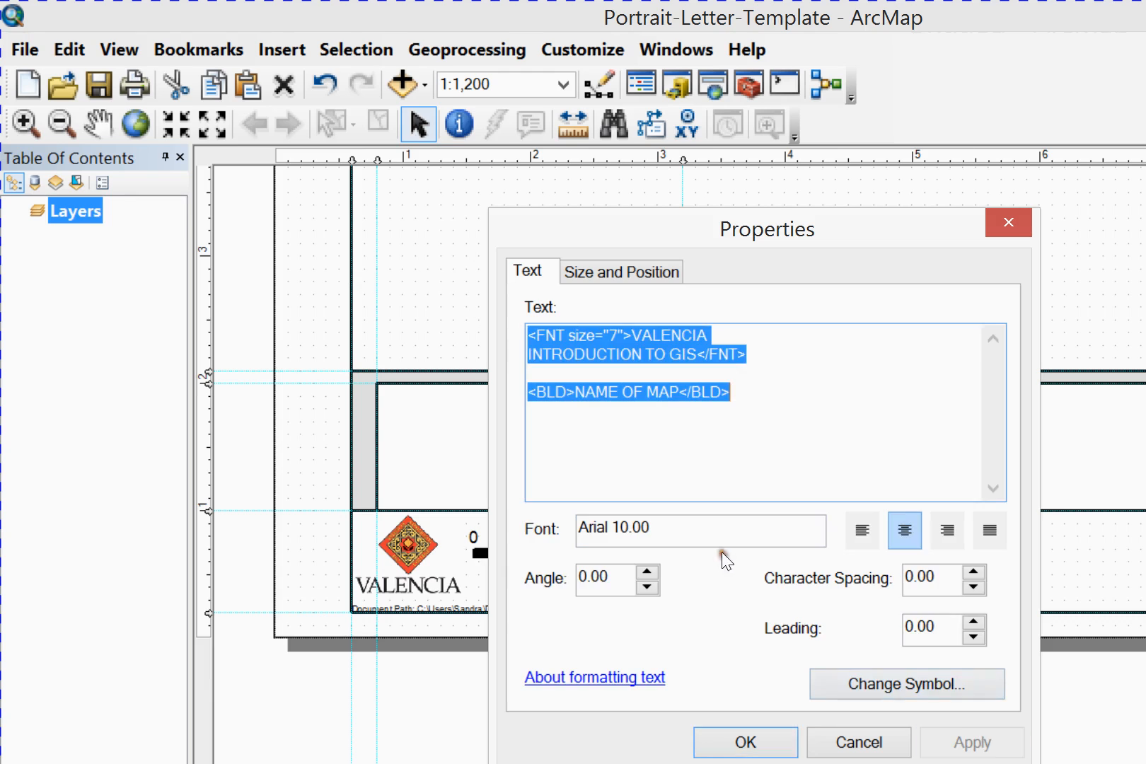
left_click(553, 553)
key("Return")
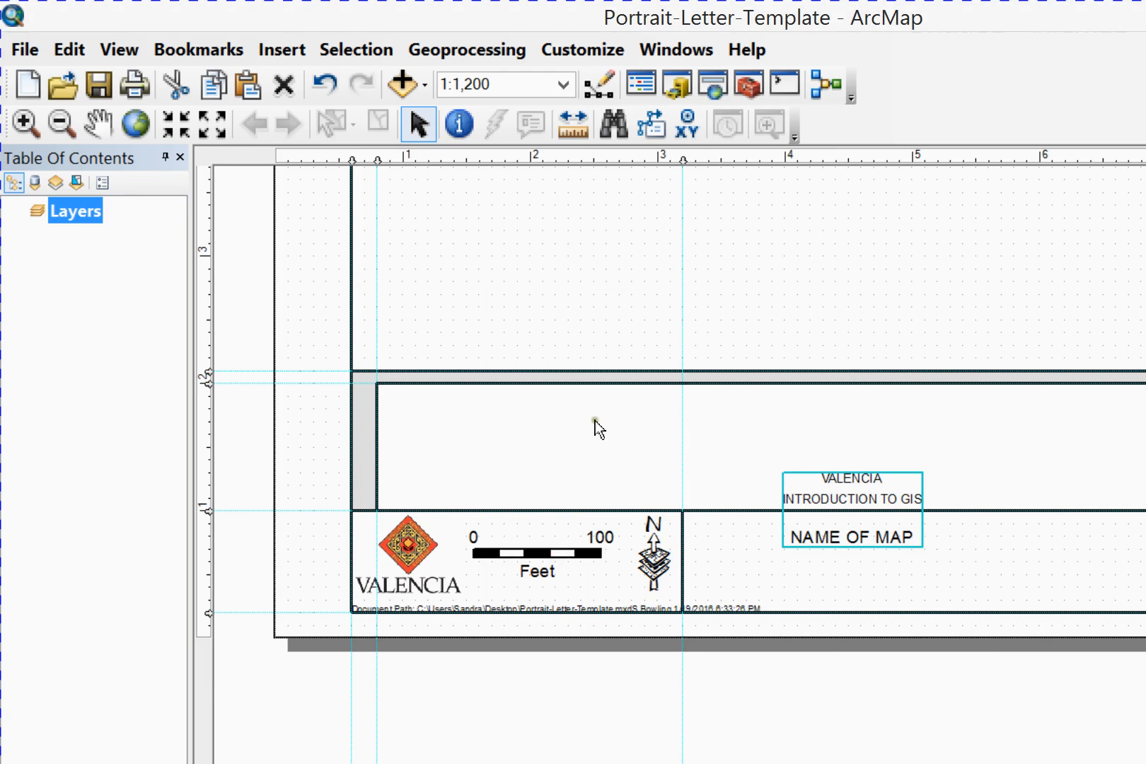
Move the title text down into the title box beside the north arrow
left_click_drag(659, 396, 683, 417)
left_click(830, 419)
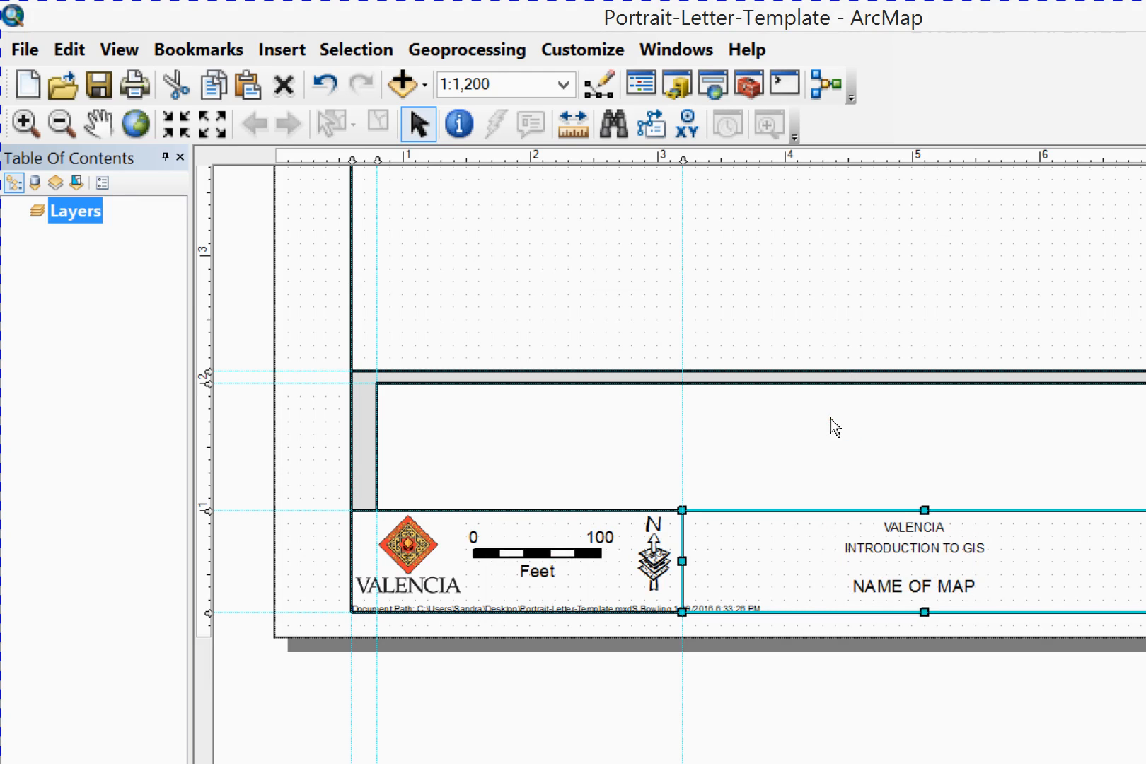
left_click(691, 423, "shift")
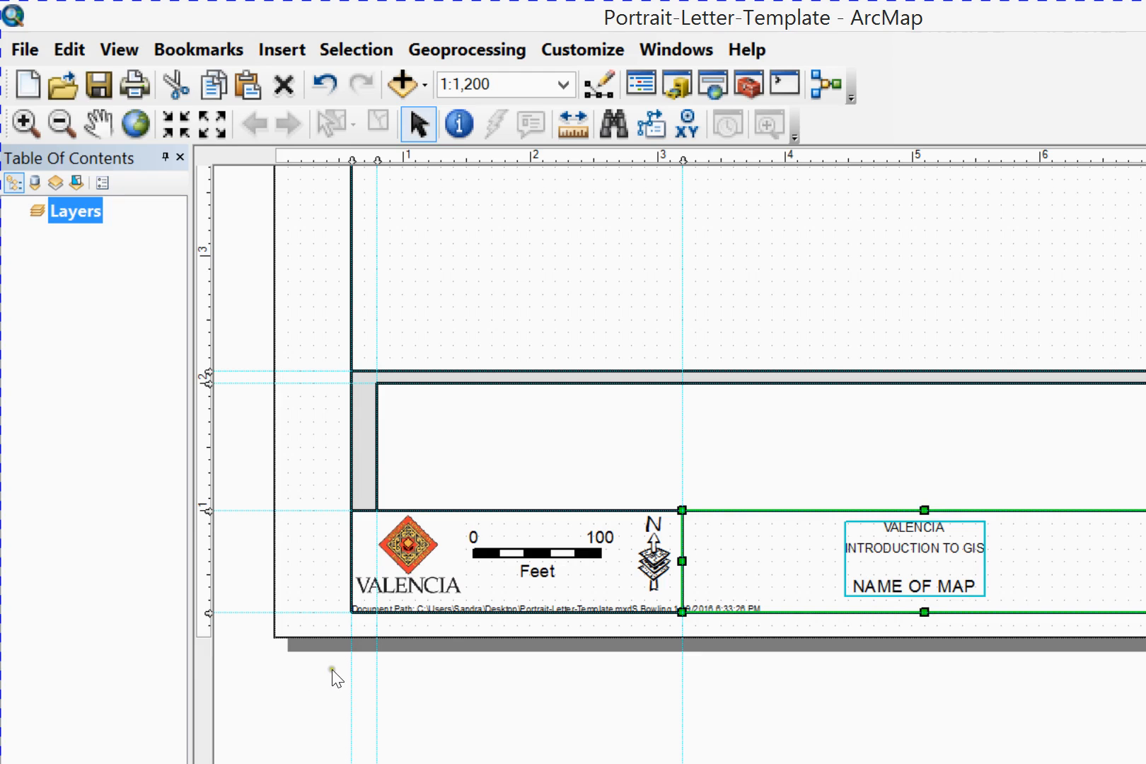
key("Up")
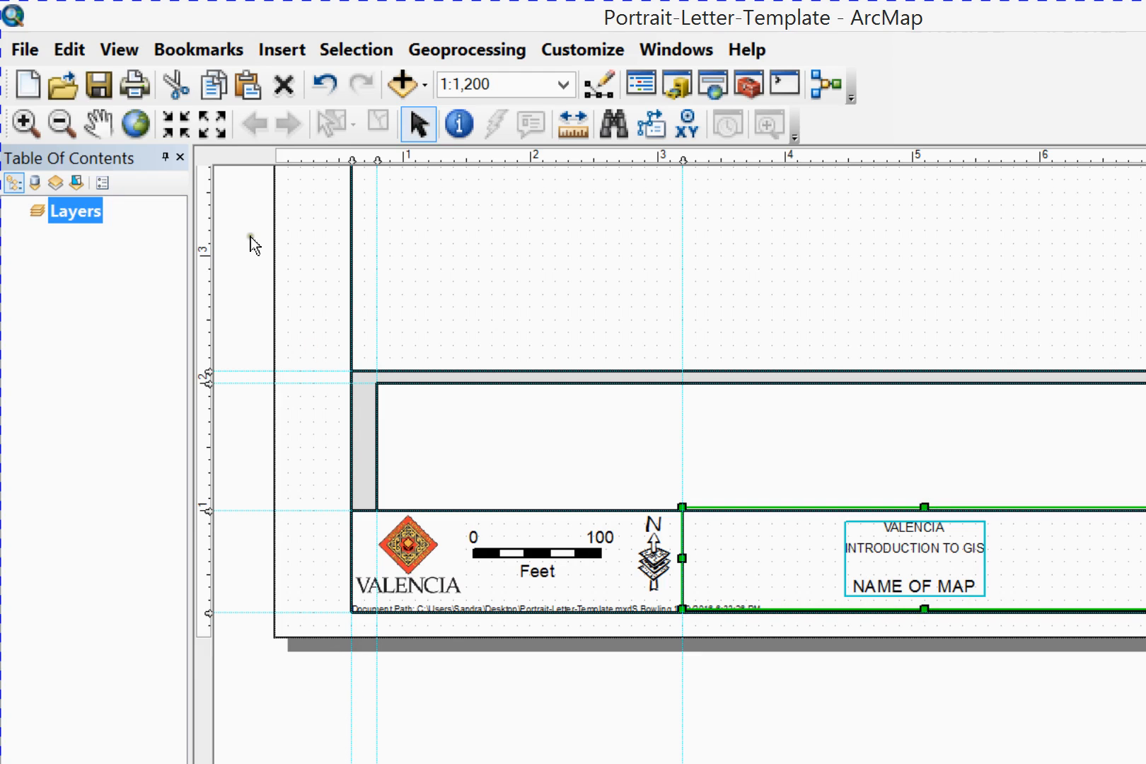
key("ctrl+z")
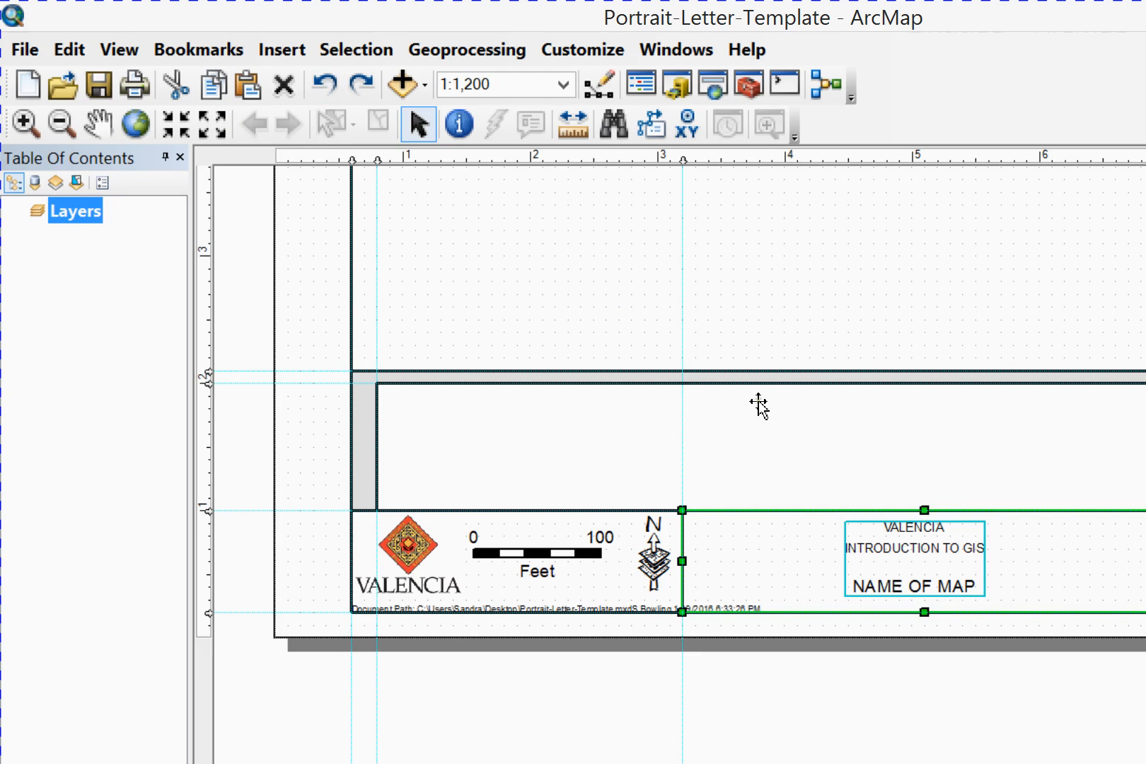
Select the title text together with the title box and center the text vertically and horizontally within it
left_click(757, 367)
left_click(688, 416)
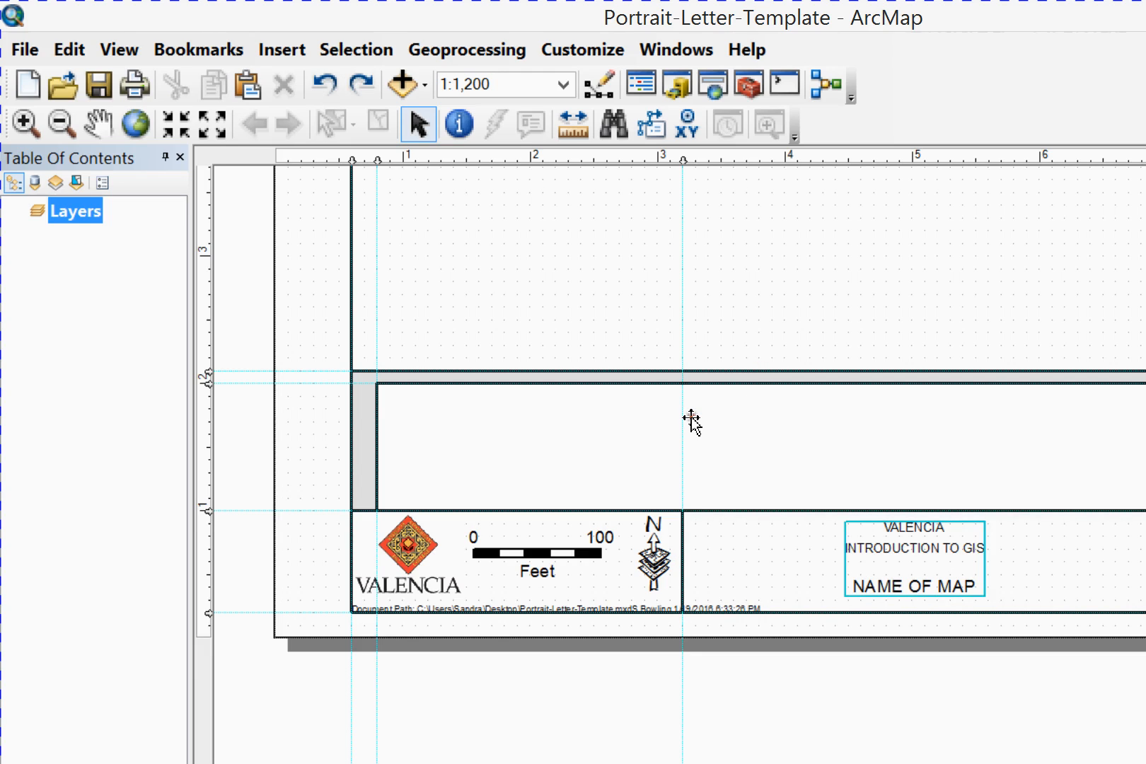
left_click(596, 383, "shift")
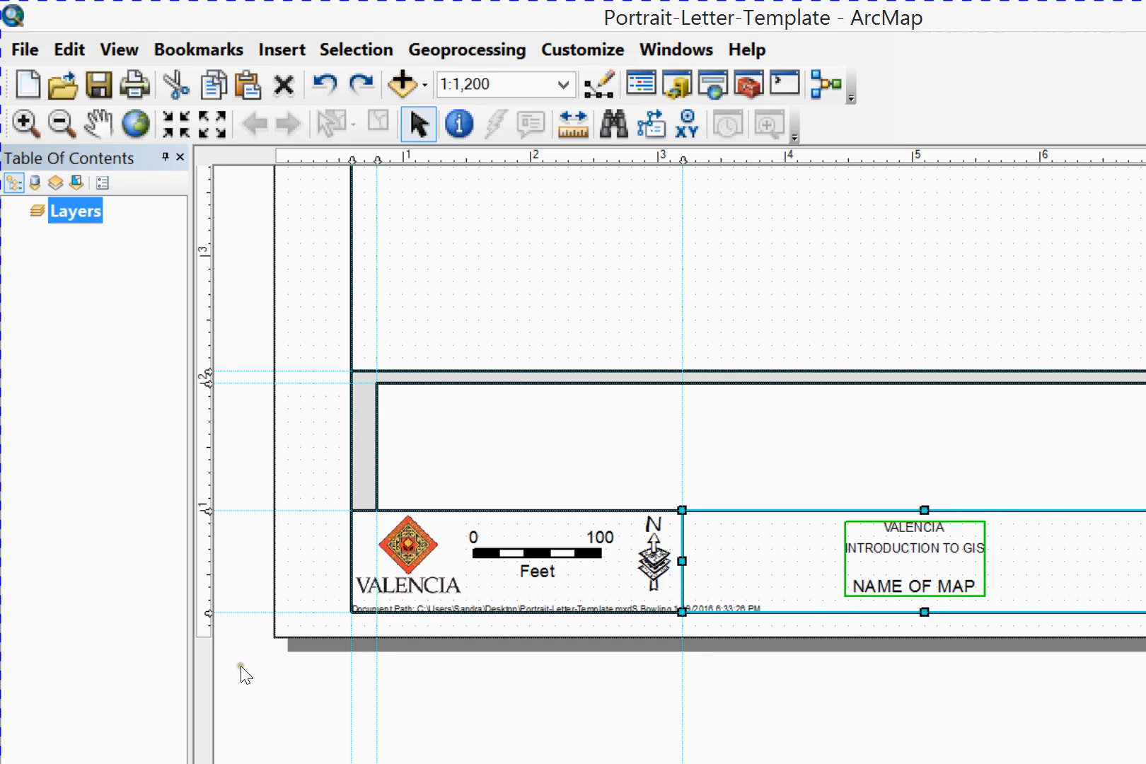
left_click(328, 667)
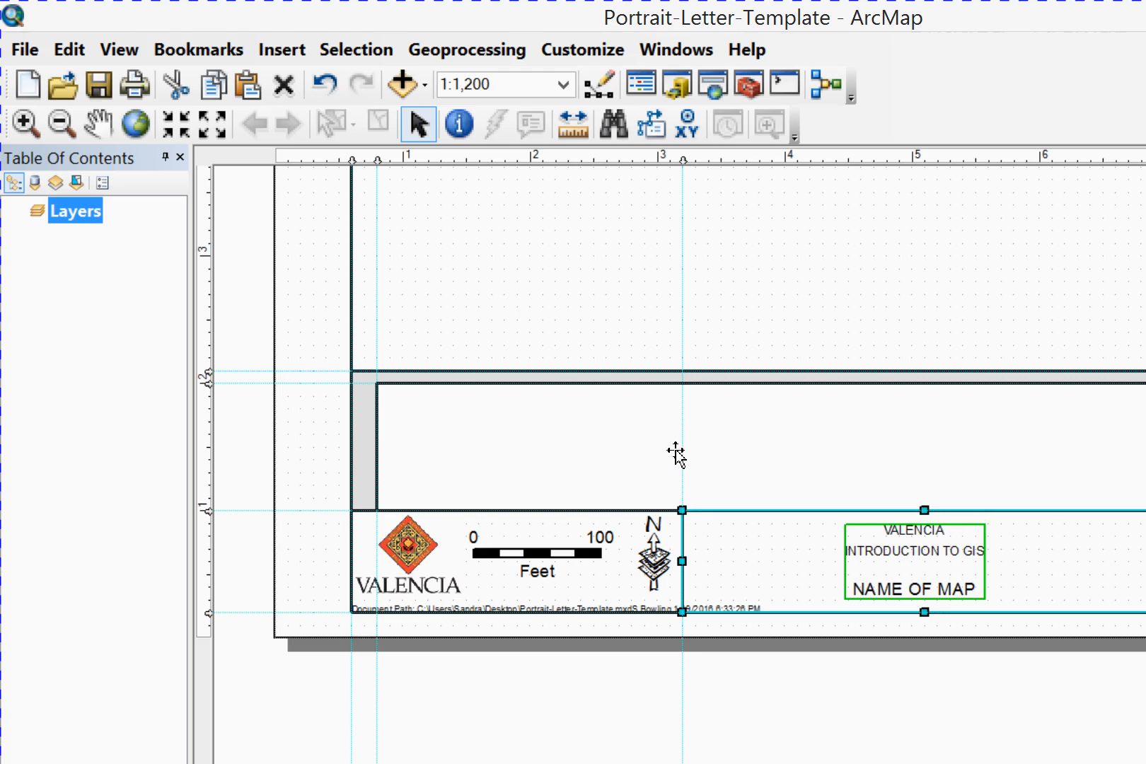
left_click(249, 666)
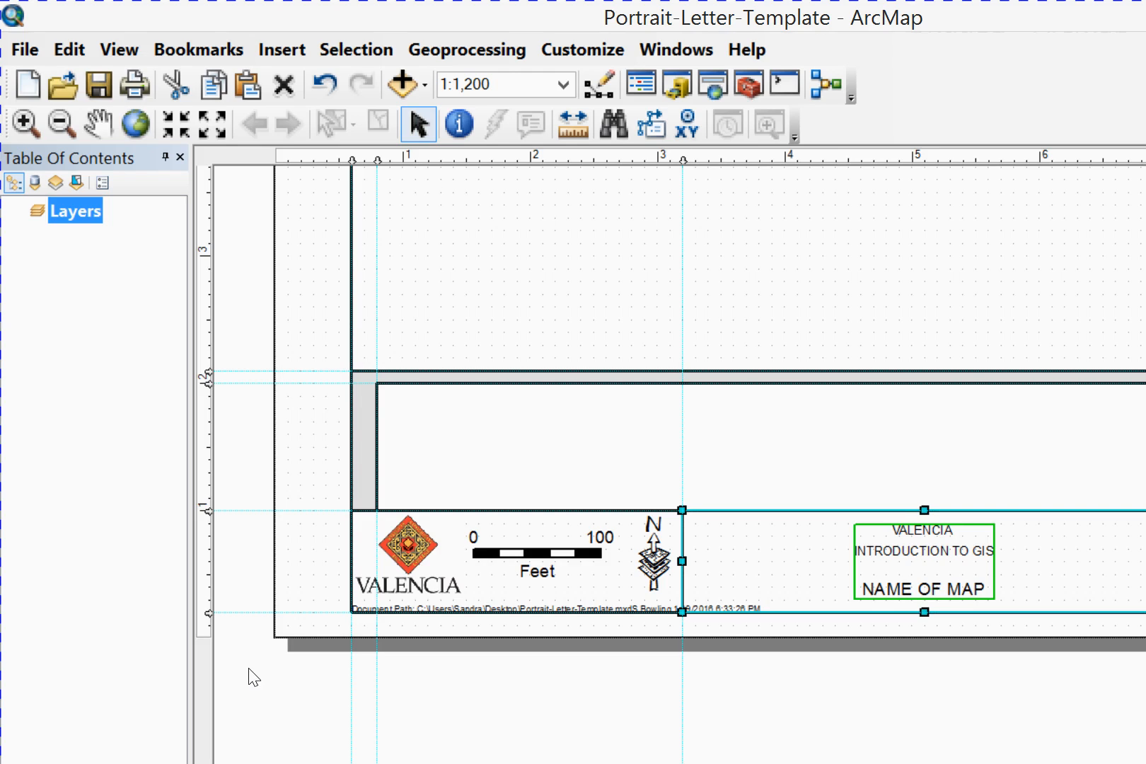
Insert another text element in the box adjoining the right side of the title box
left_click(911, 434)
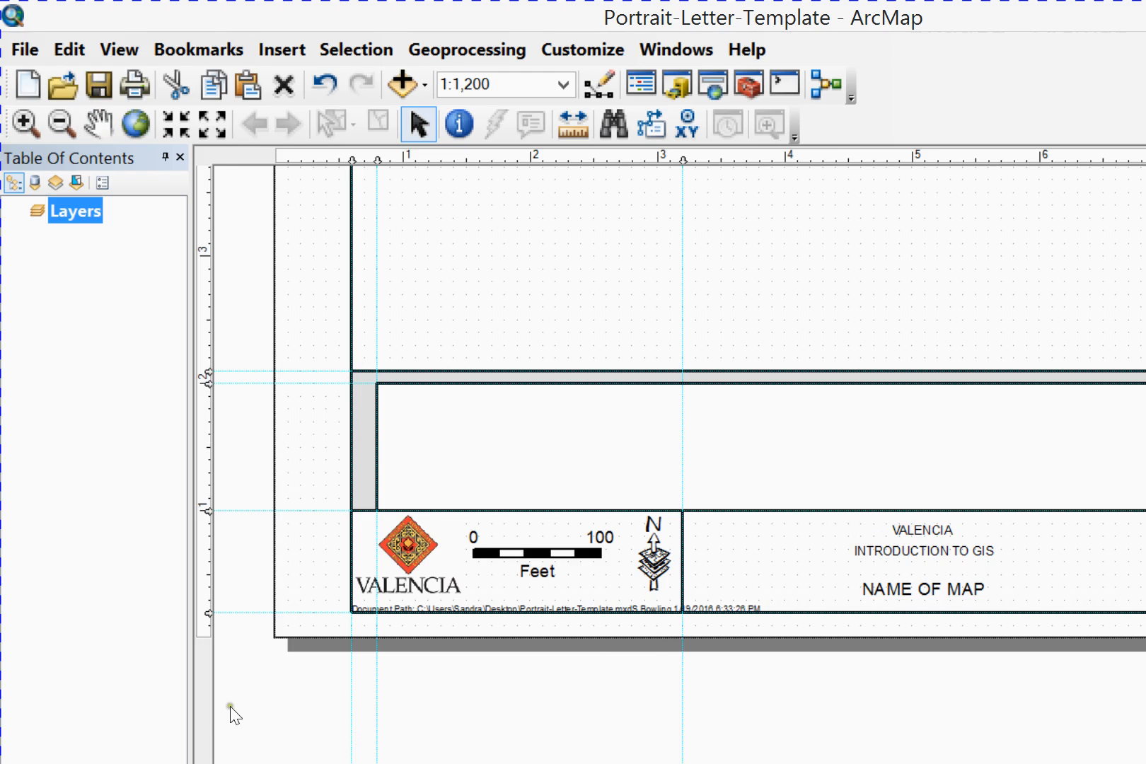
left_click(202, 695)
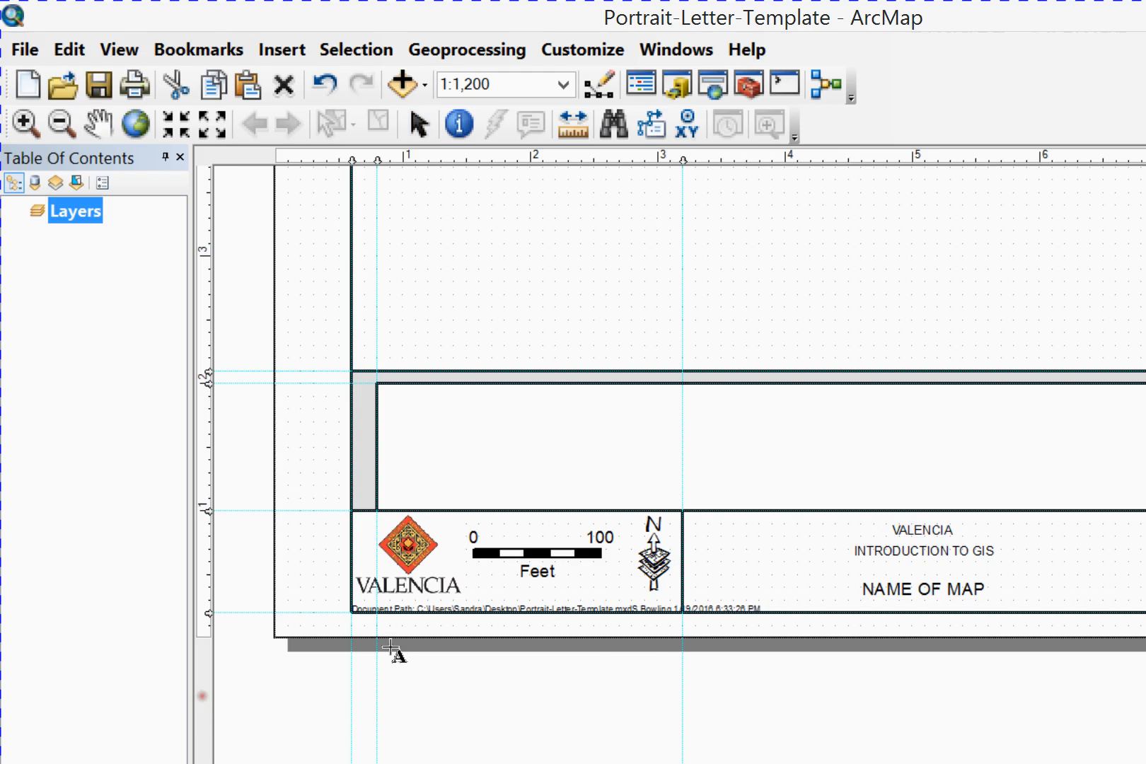
left_click(912, 420)
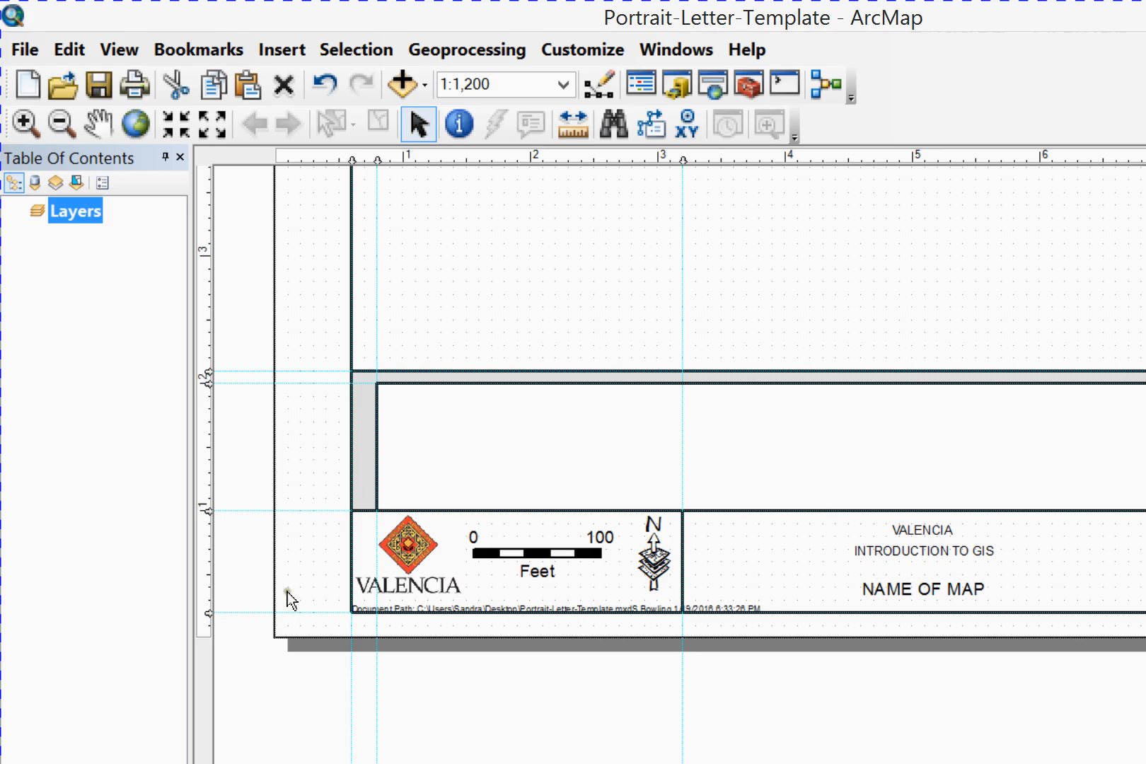
Insert a new text element in the box adjoining the right side of the title box
left_click(75, 699)
left_click(78, 698)
left_click(204, 699)
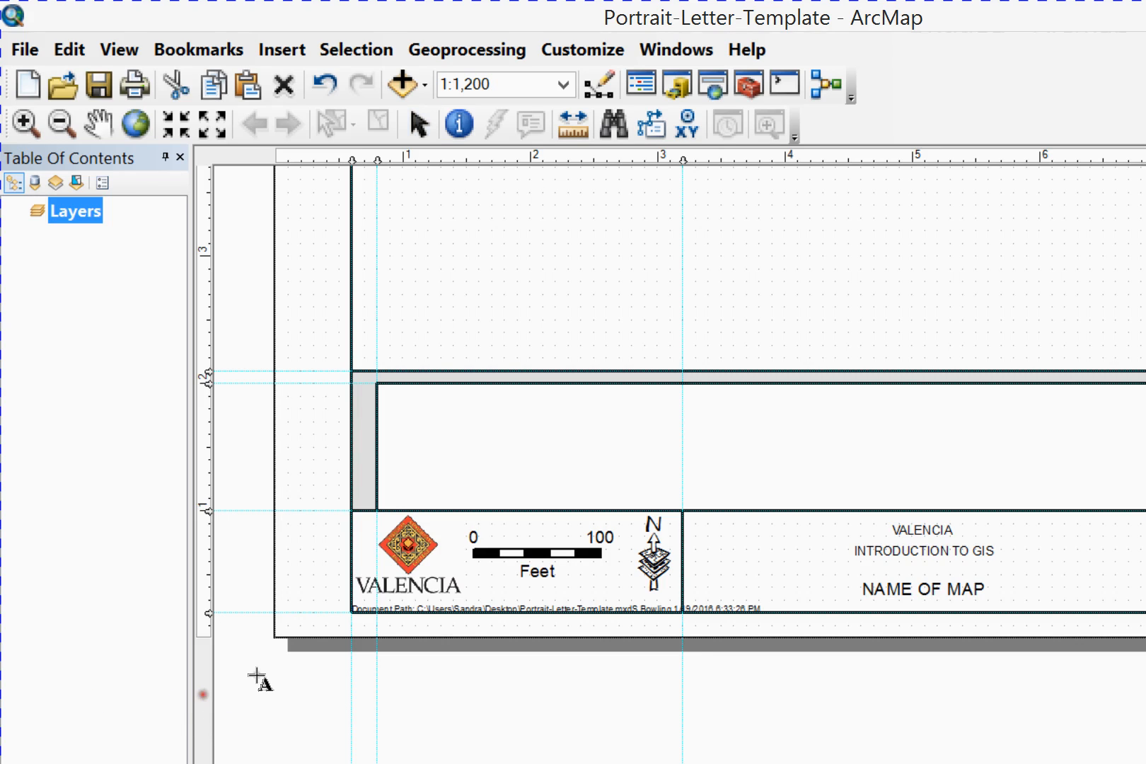
left_click(920, 423)
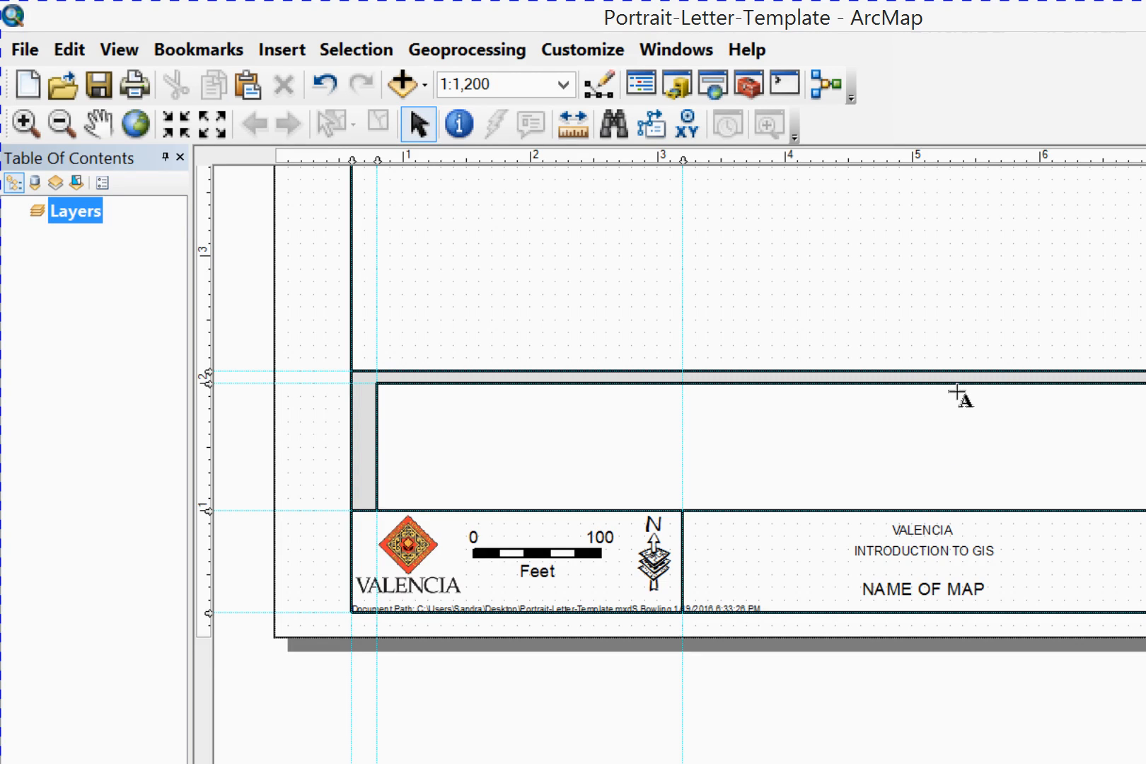
left_click(944, 491)
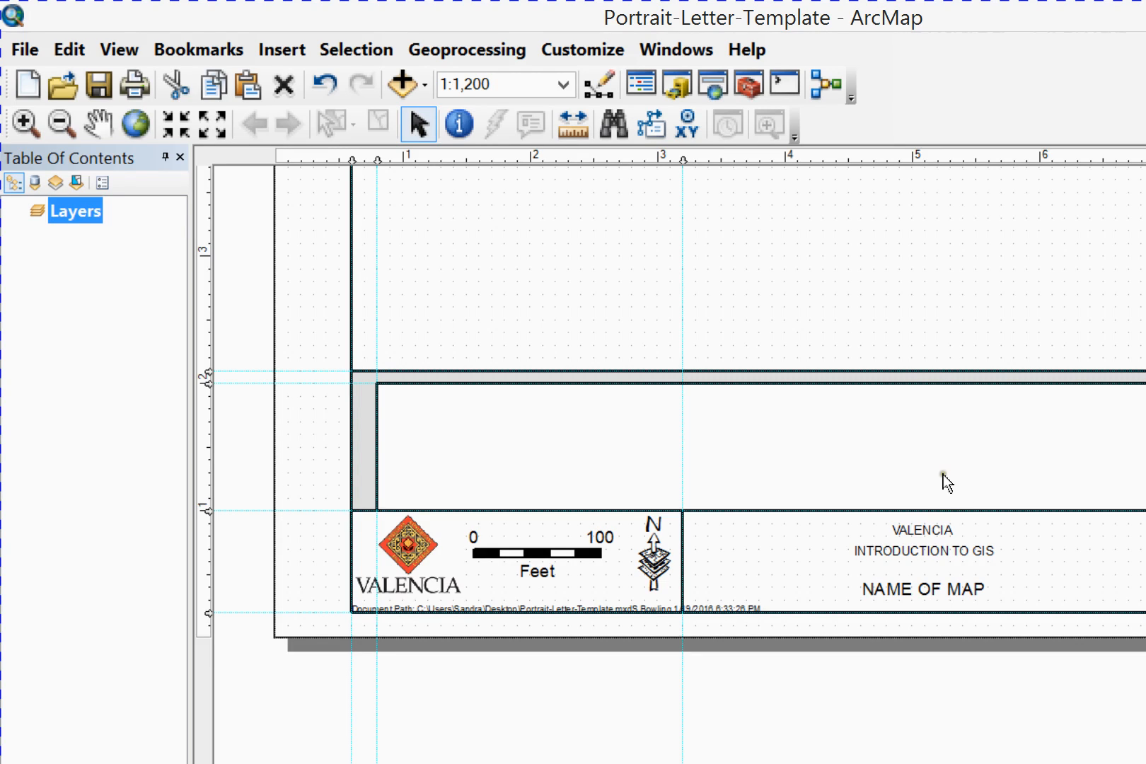
Change the wording of the new text element beside the title box to FIGURE and apply it
double_click(934, 419)
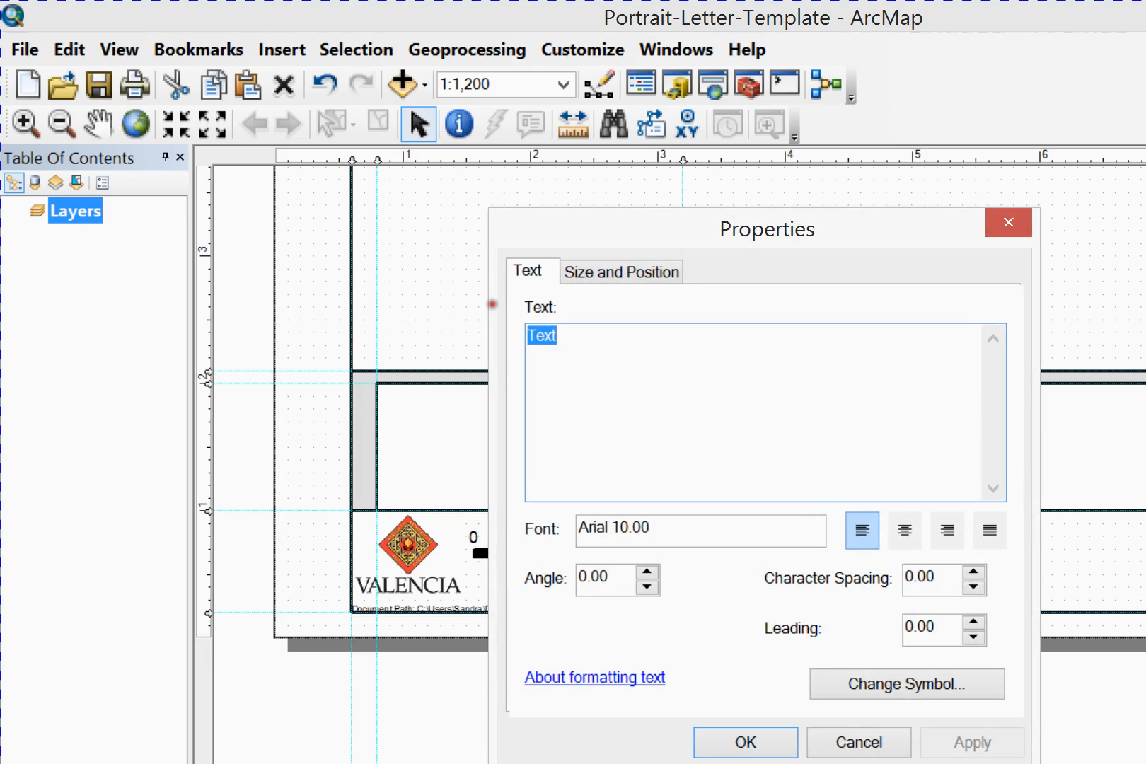
type("gj")
key("BackSpace")
key("BackSpace")
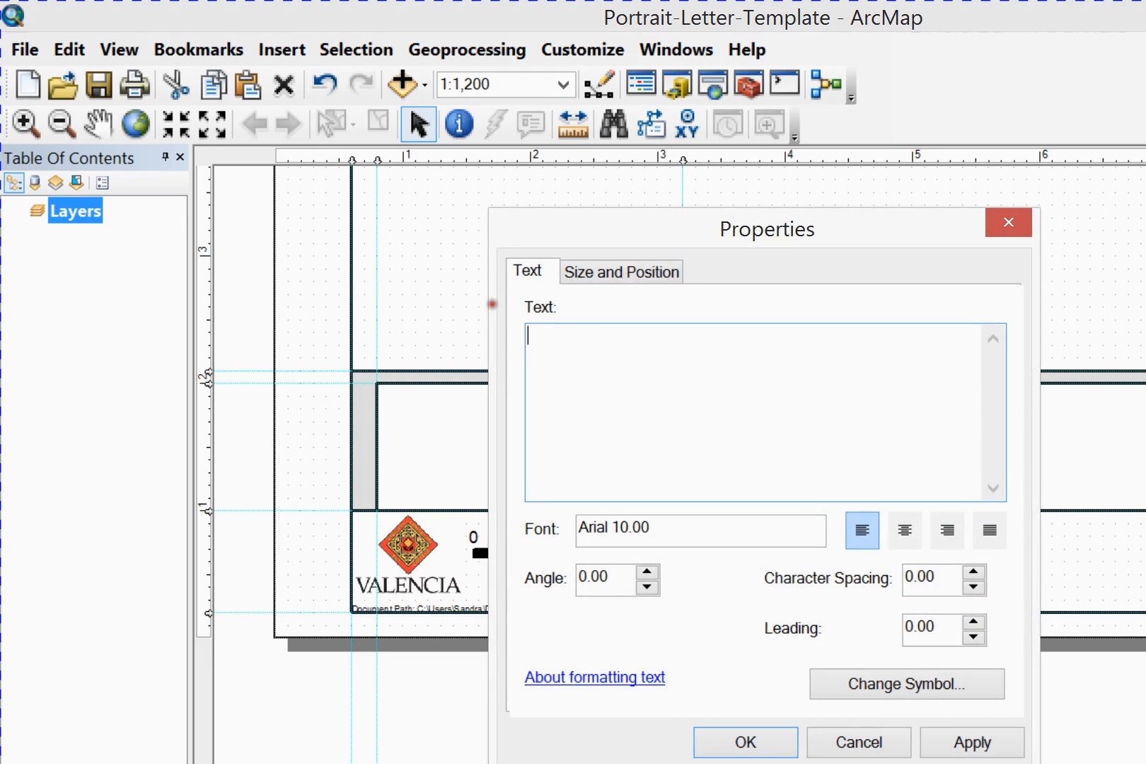
type("FIGURE")
left_click(972, 742)
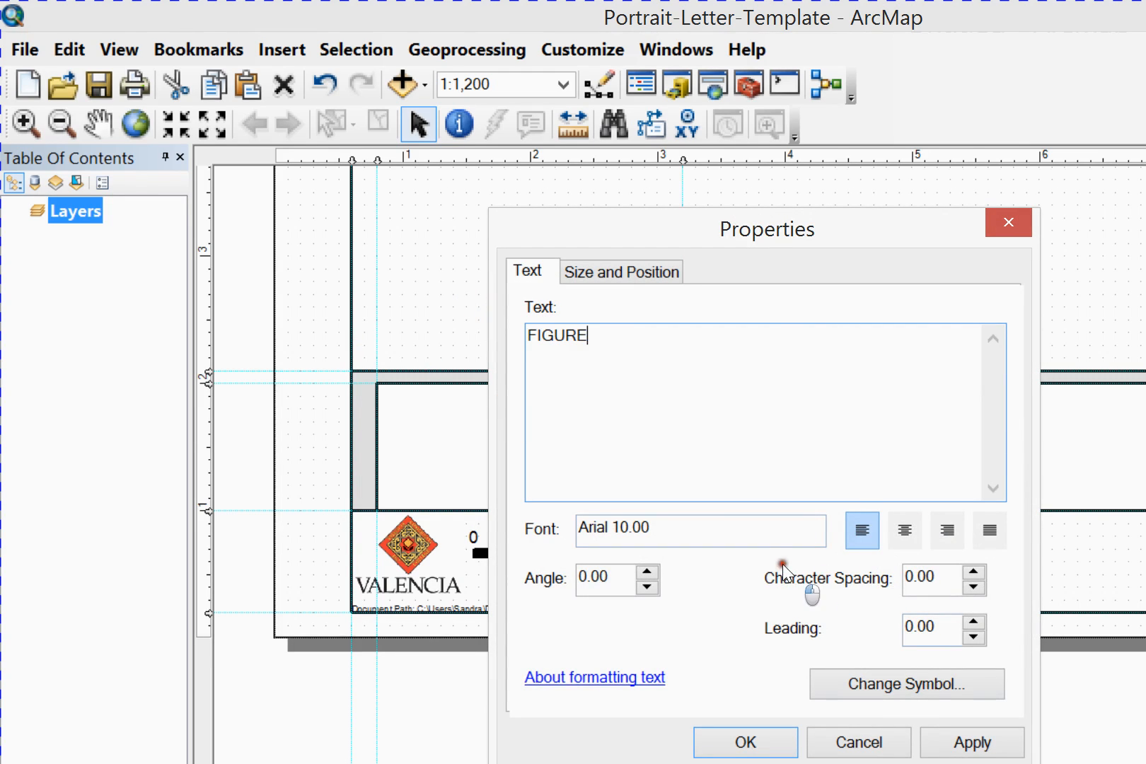
key("Return")
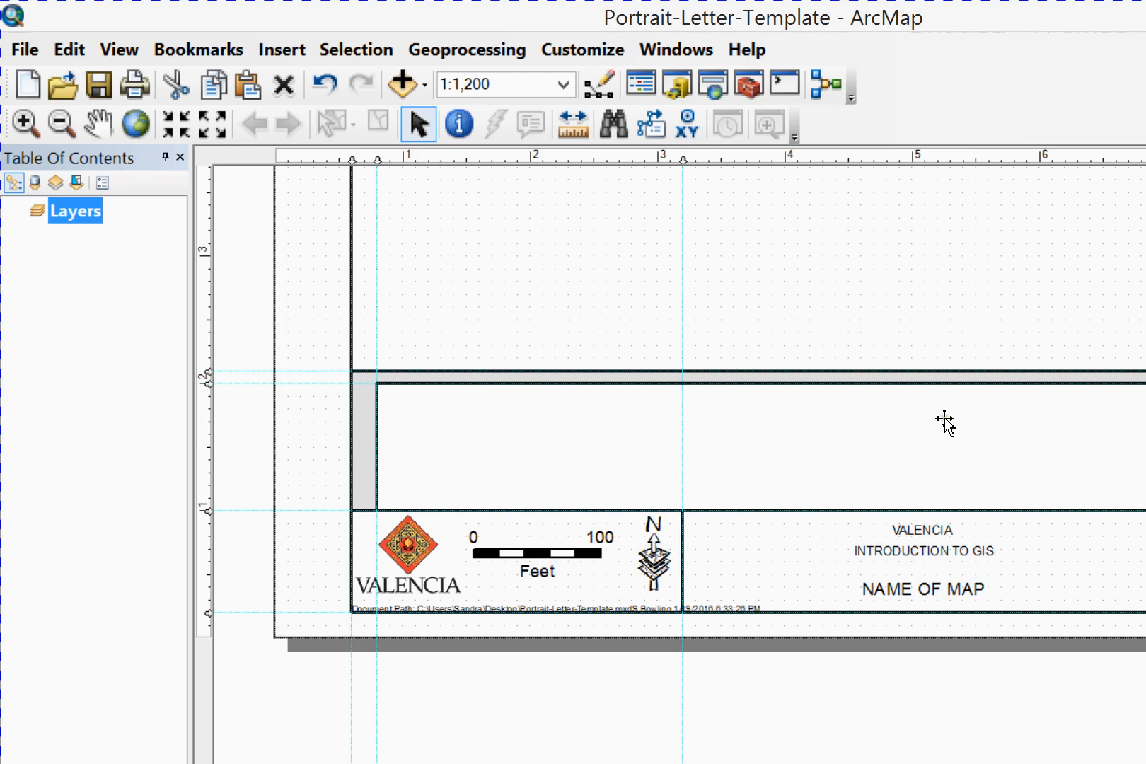
Select the FIGURE text together with its surrounding box and align the text within it
left_click(936, 383)
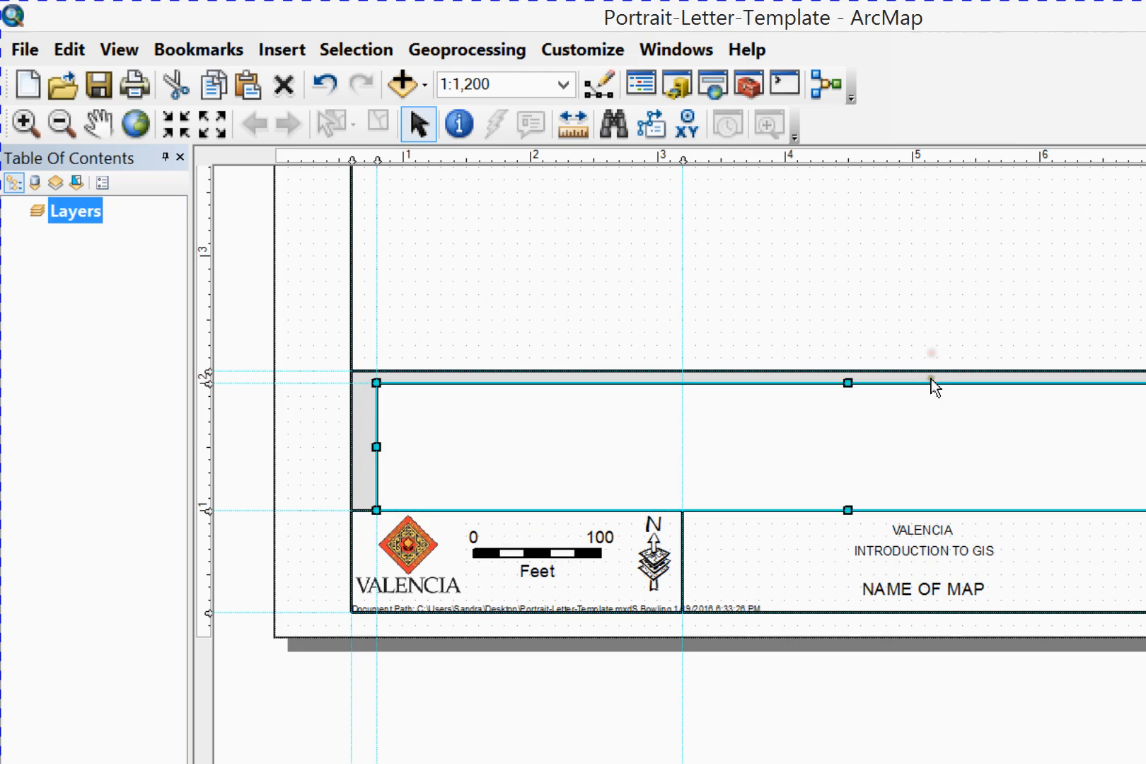
left_click(946, 417)
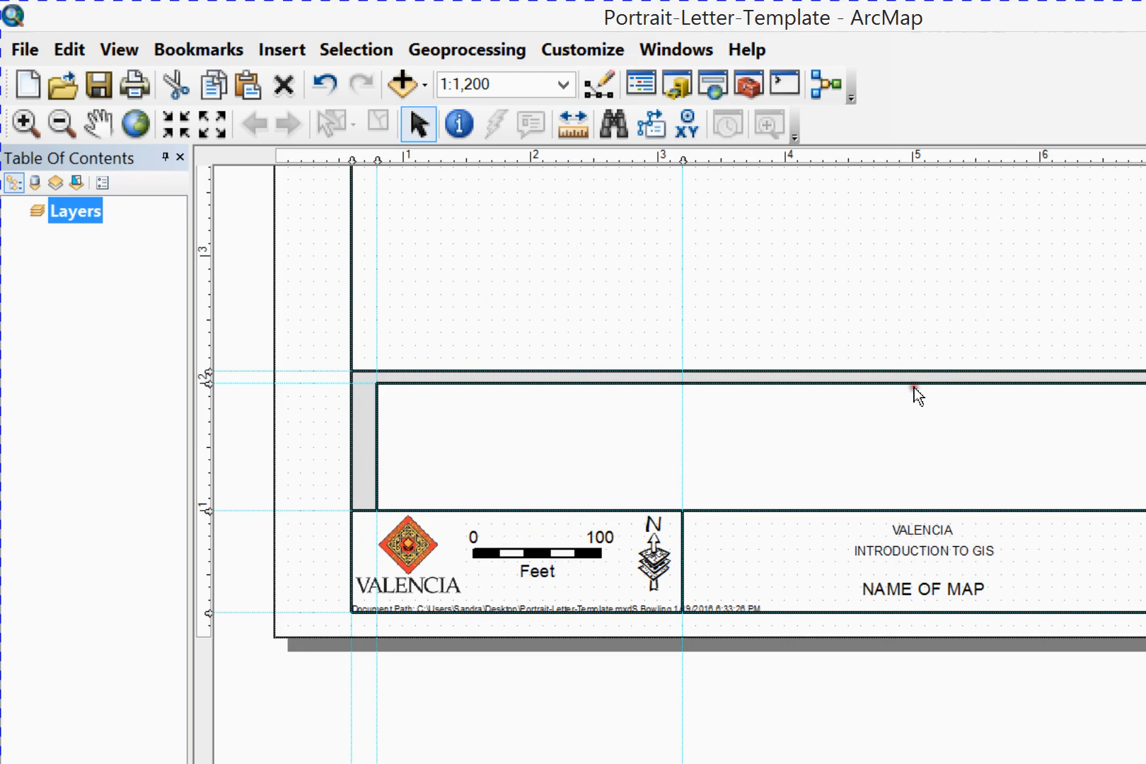
left_click(909, 417)
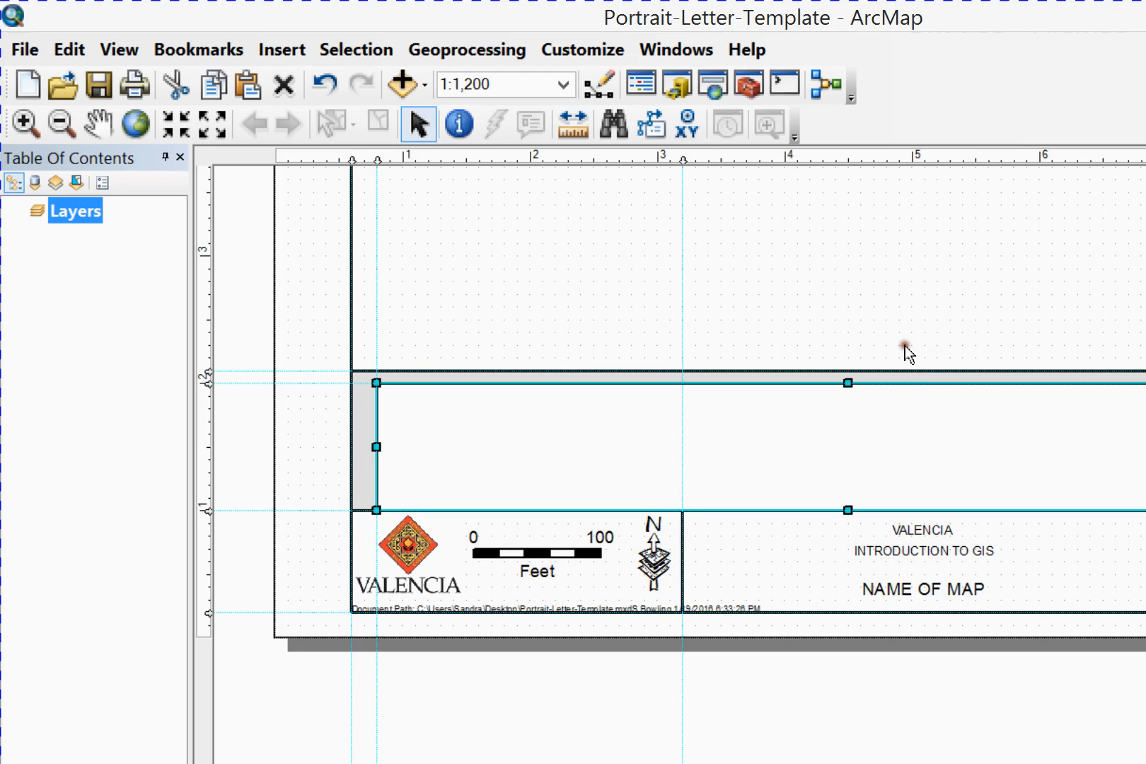
left_click(937, 414)
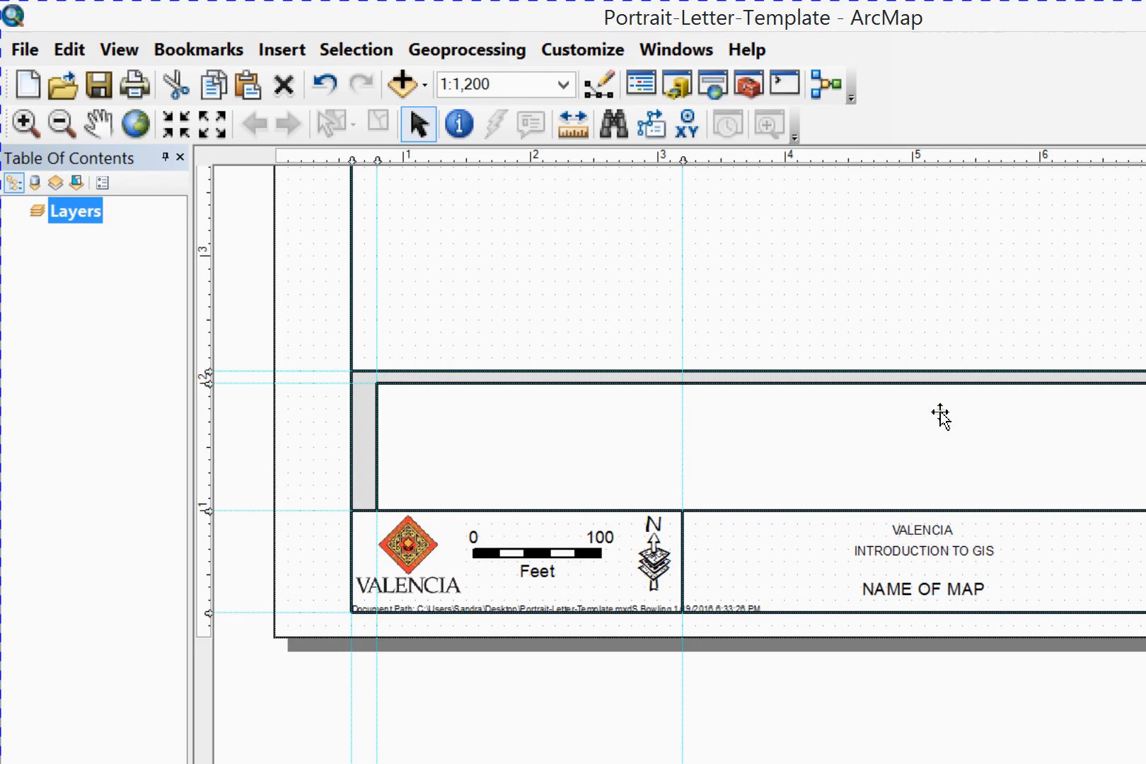
left_click(943, 416)
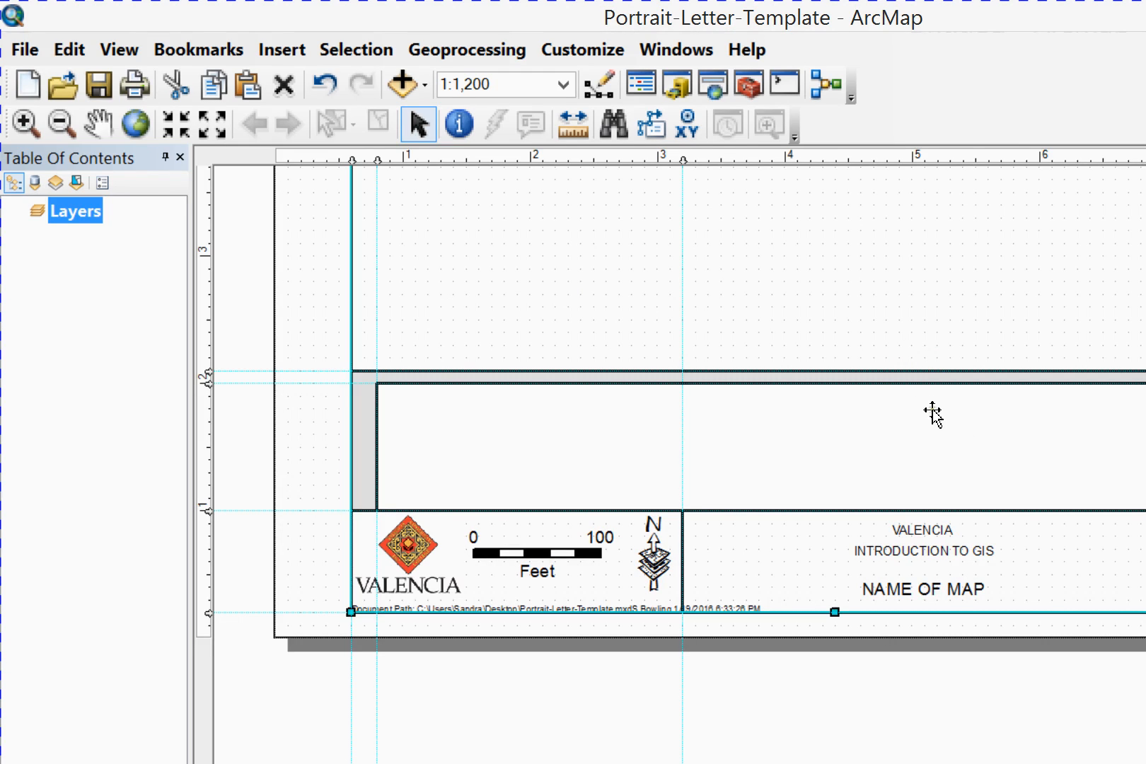
left_click(932, 415)
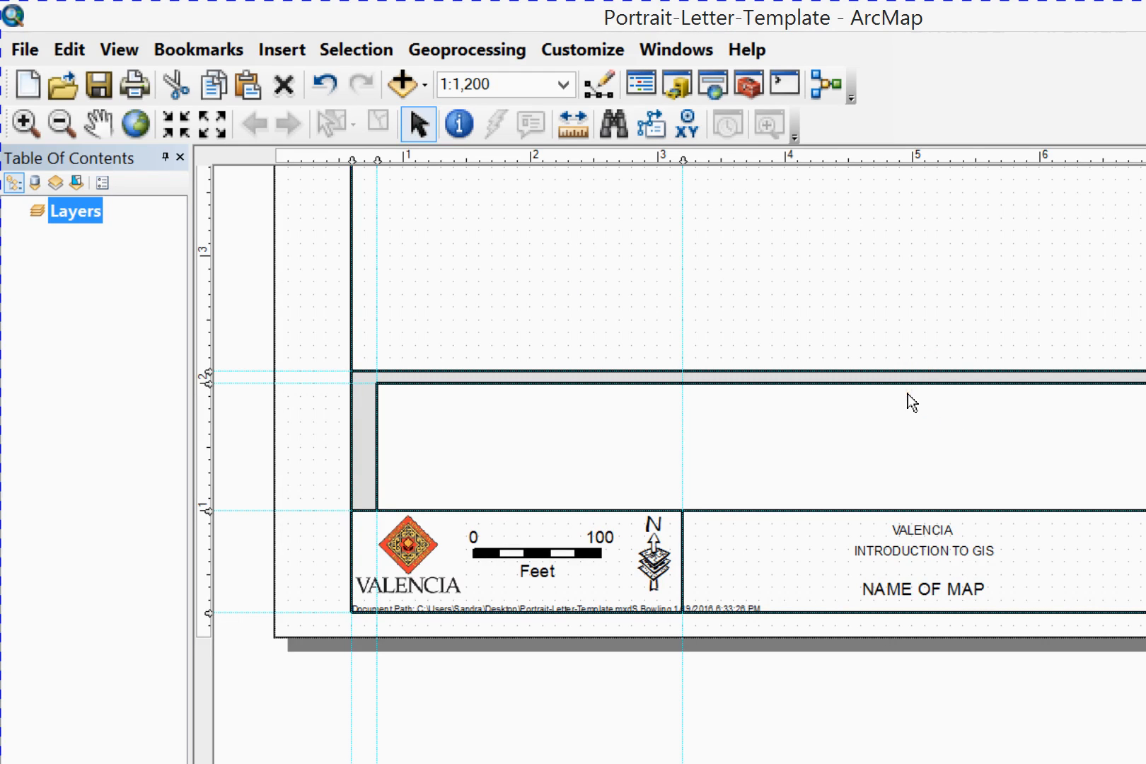
left_click(948, 419)
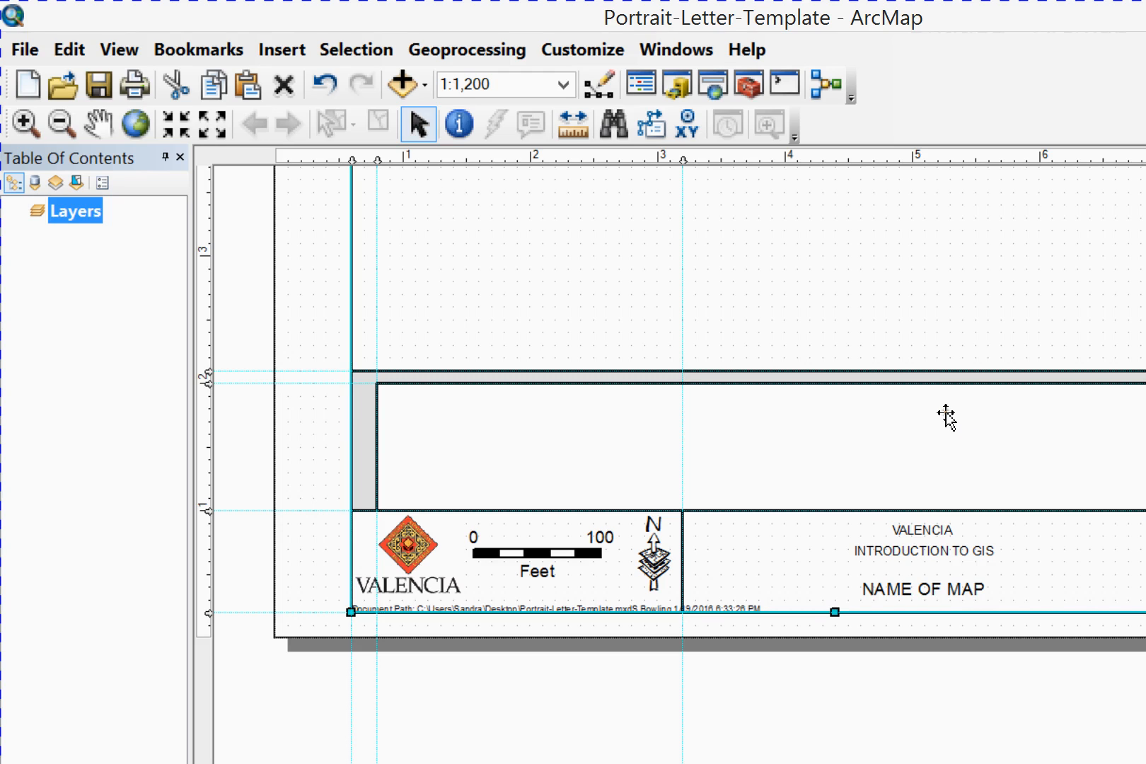
left_click(945, 416)
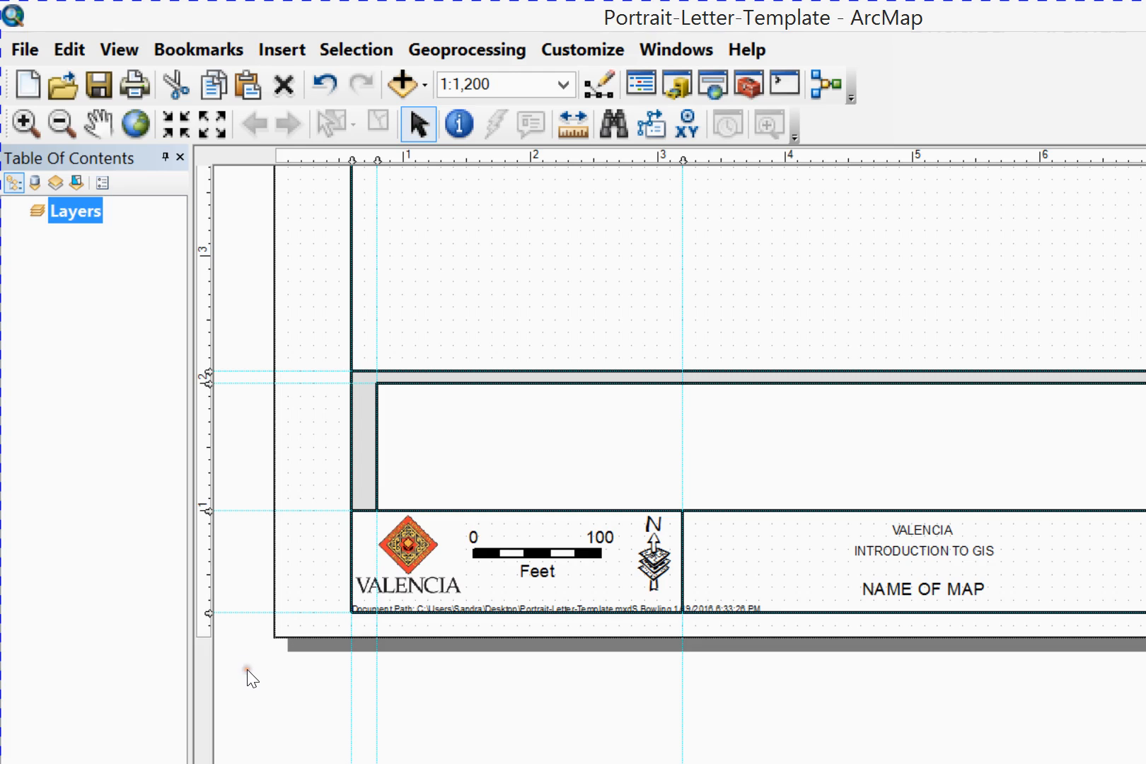
left_click(344, 580)
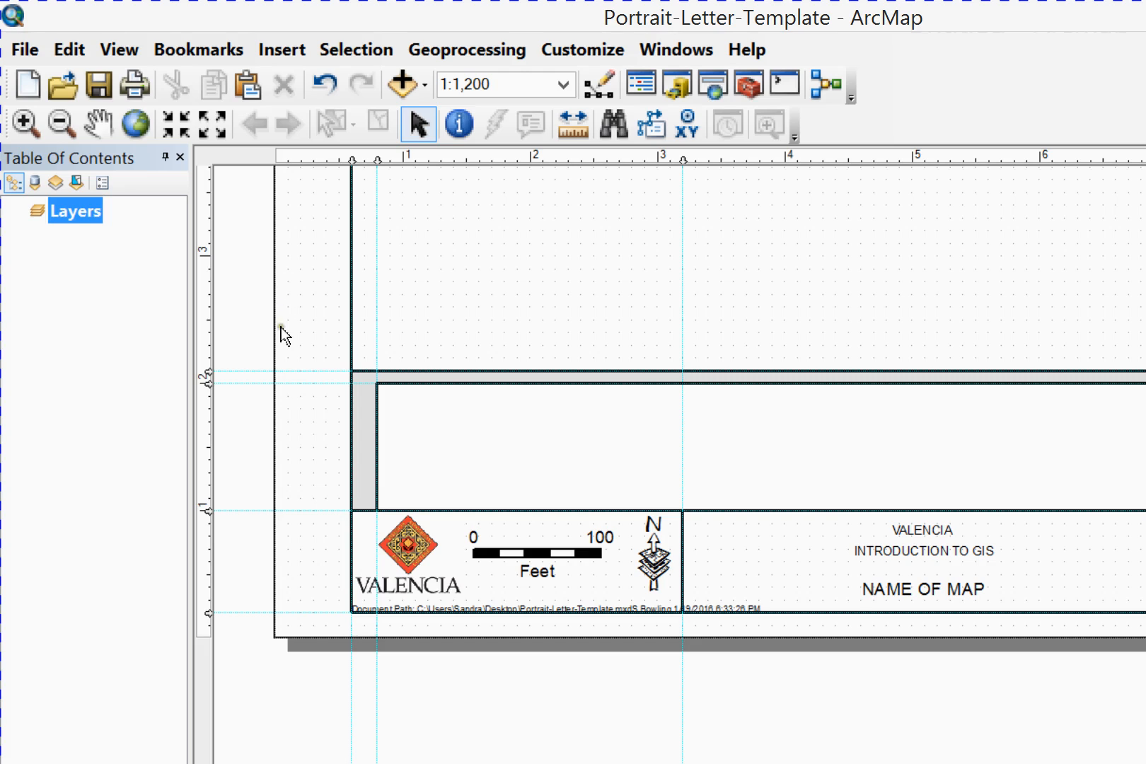
Insert a text element reading "Legend" inside the legend box above the logo and scale bar
left_click(208, 701)
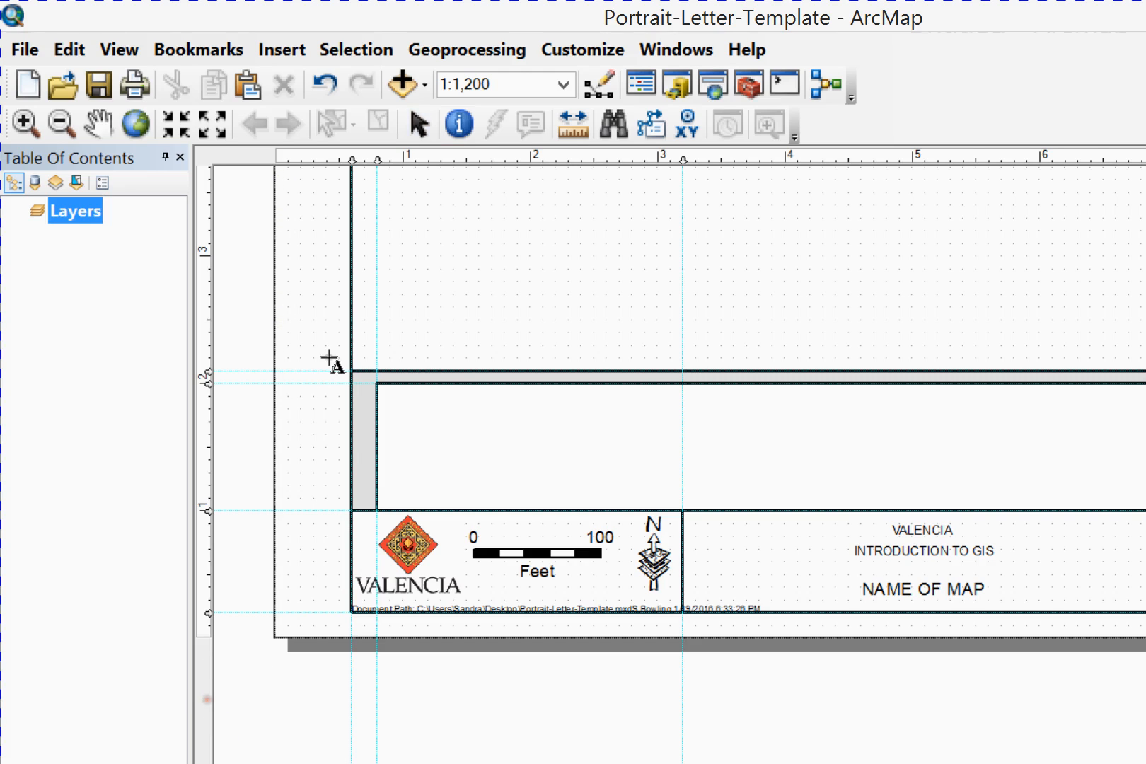
left_click(345, 327)
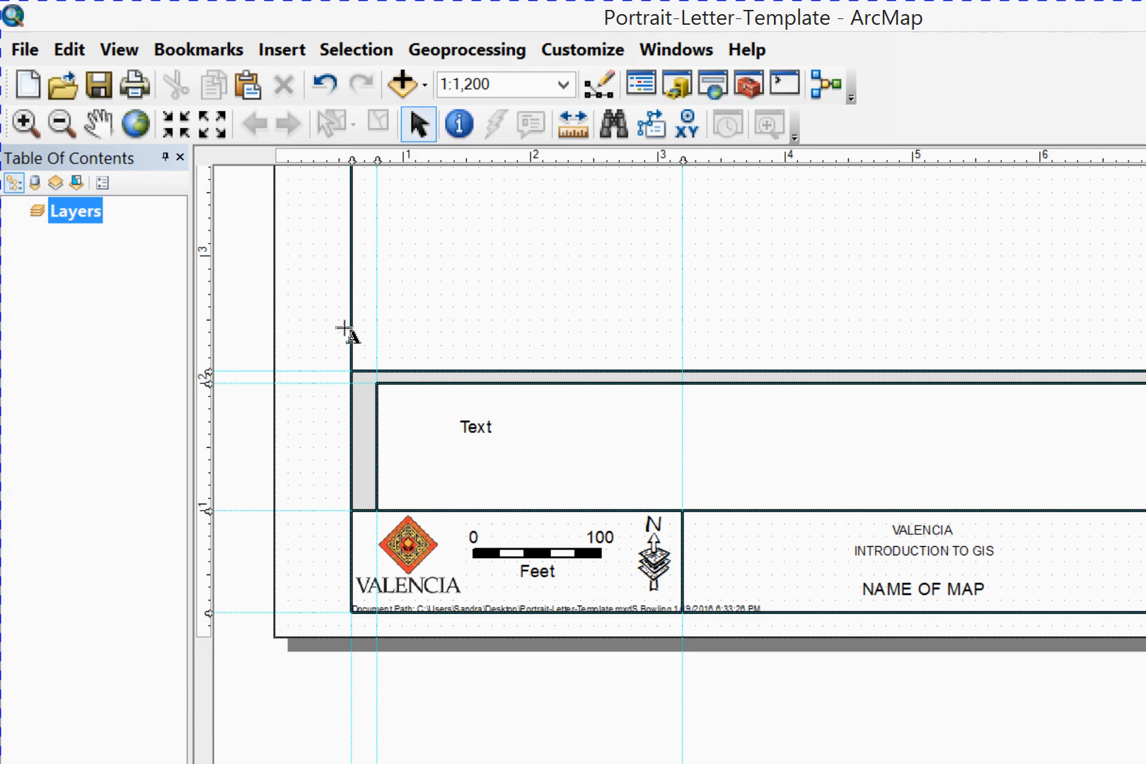
key("BackSpace")
key("BackSpace")
key("BackSpace")
key("BackSpace")
type("EG")
key("BackSpace")
key("BackSpace")
type("IL")
type("eng")
key("BackSpace")
key("BackSpace")
type("gend")
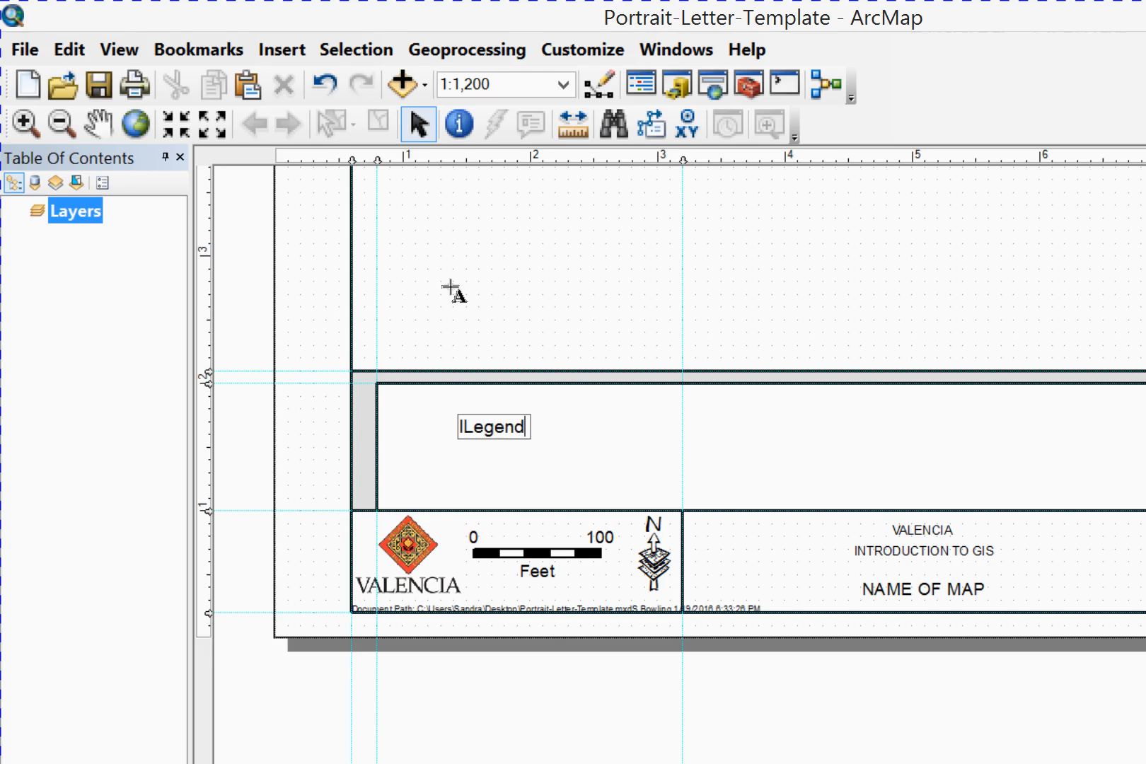
key("BackSpace")
key("BackSpace")
key("BackSpace")
key("BackSpace")
key("BackSpace")
key("BackSpace")
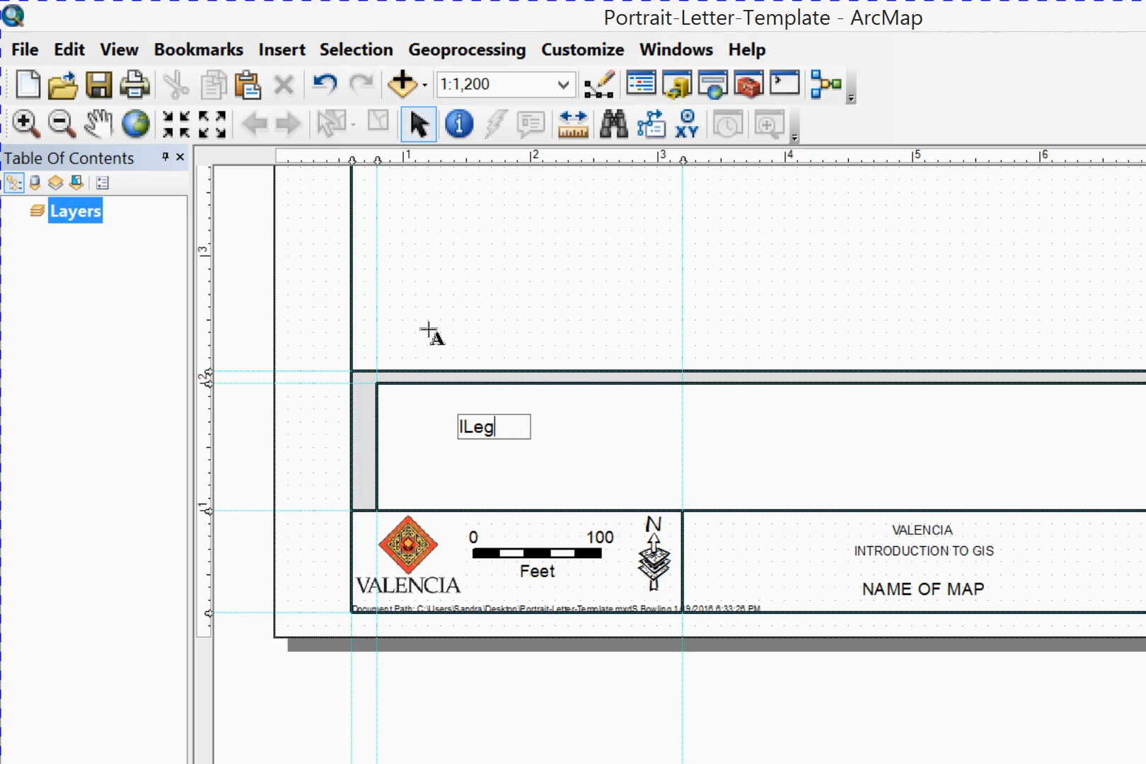
type("Legend")
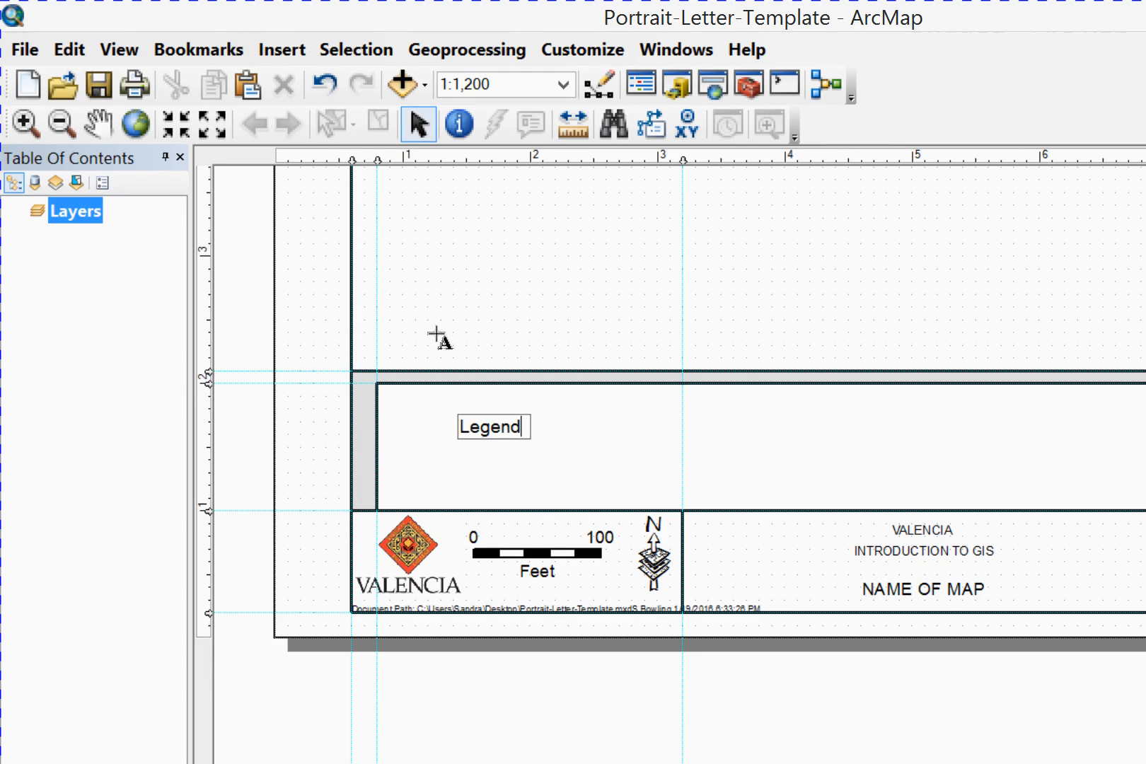
left_click(438, 334)
Rotate the Legend text by setting its angle to 90 and apply the change
double_click(359, 324)
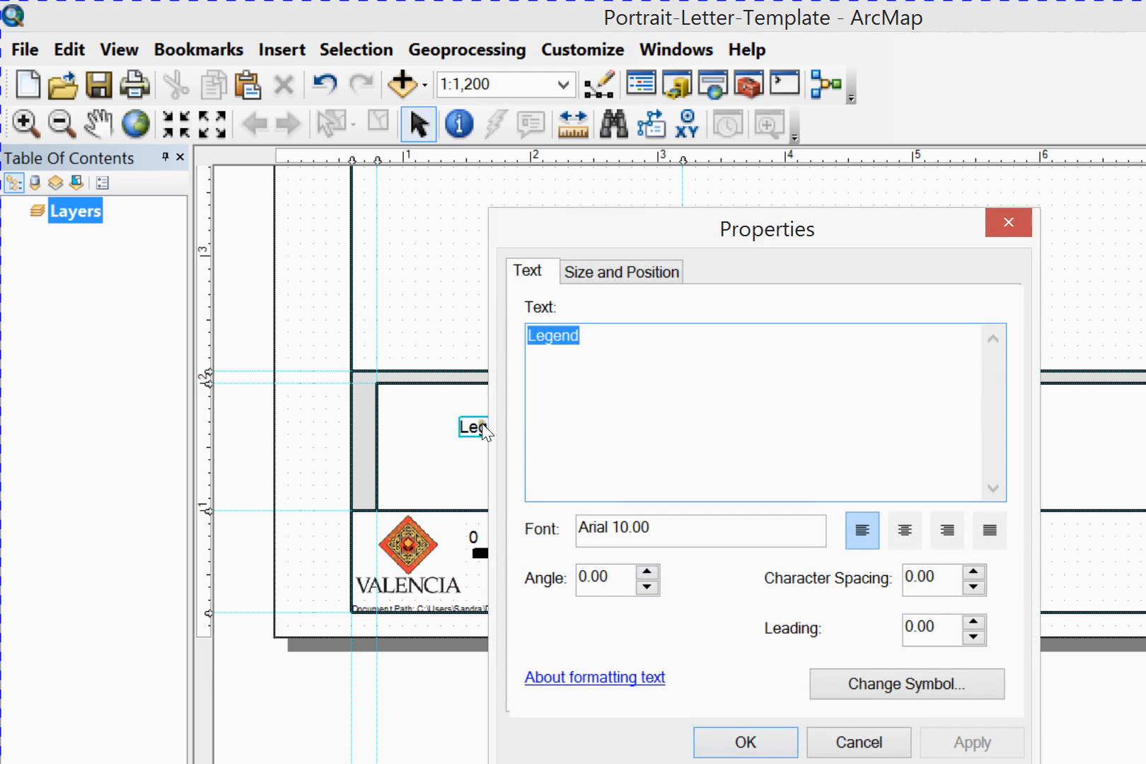
key("Tab")
key("Tab")
type("80")
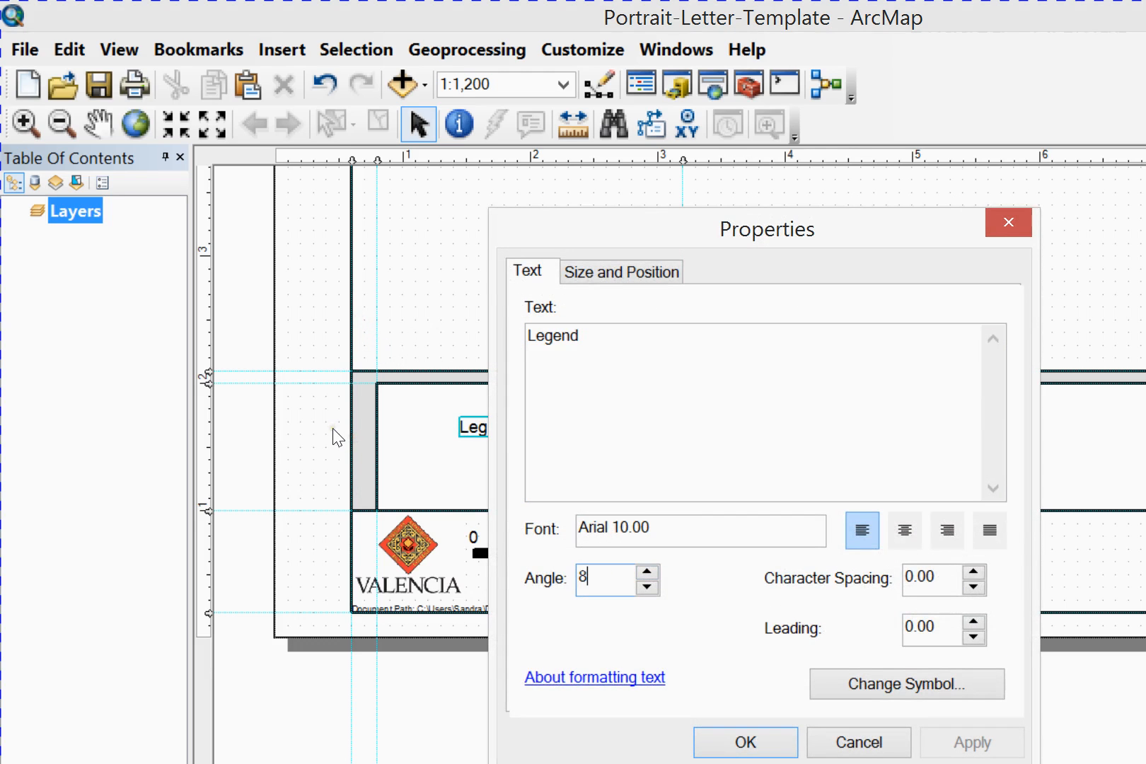
key("BackSpace")
key("BackSpace")
type("90")
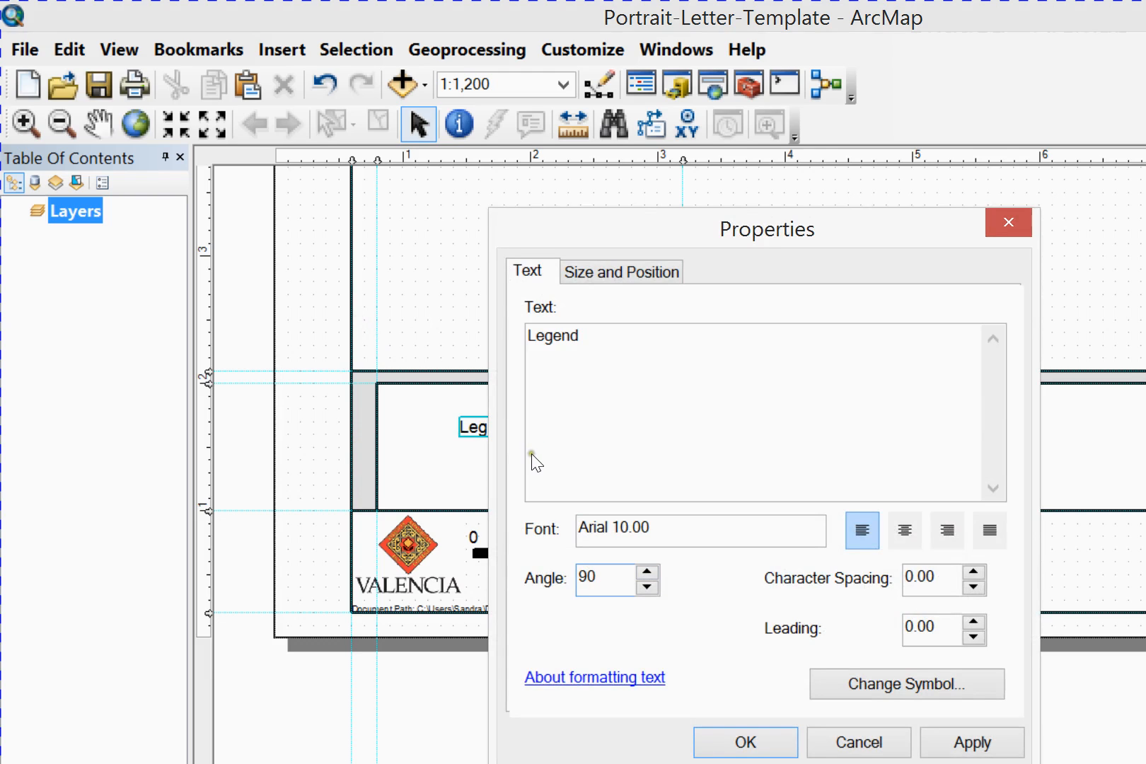
key("alt+a")
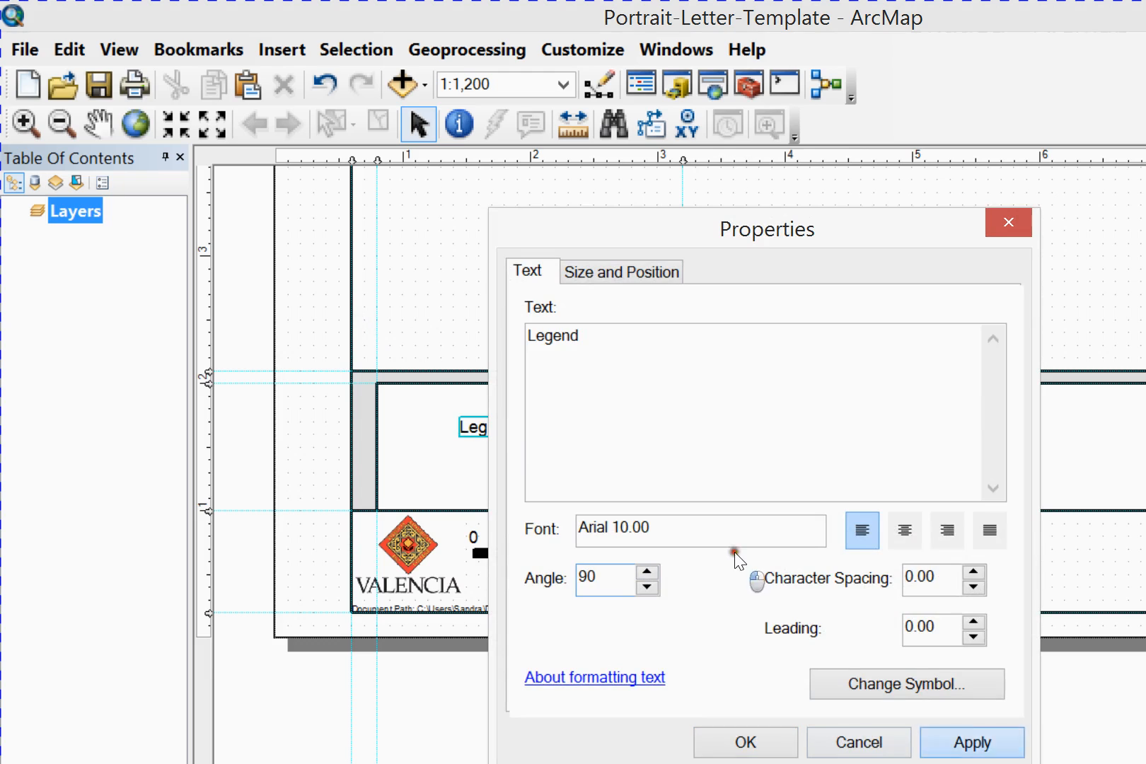
key("Return")
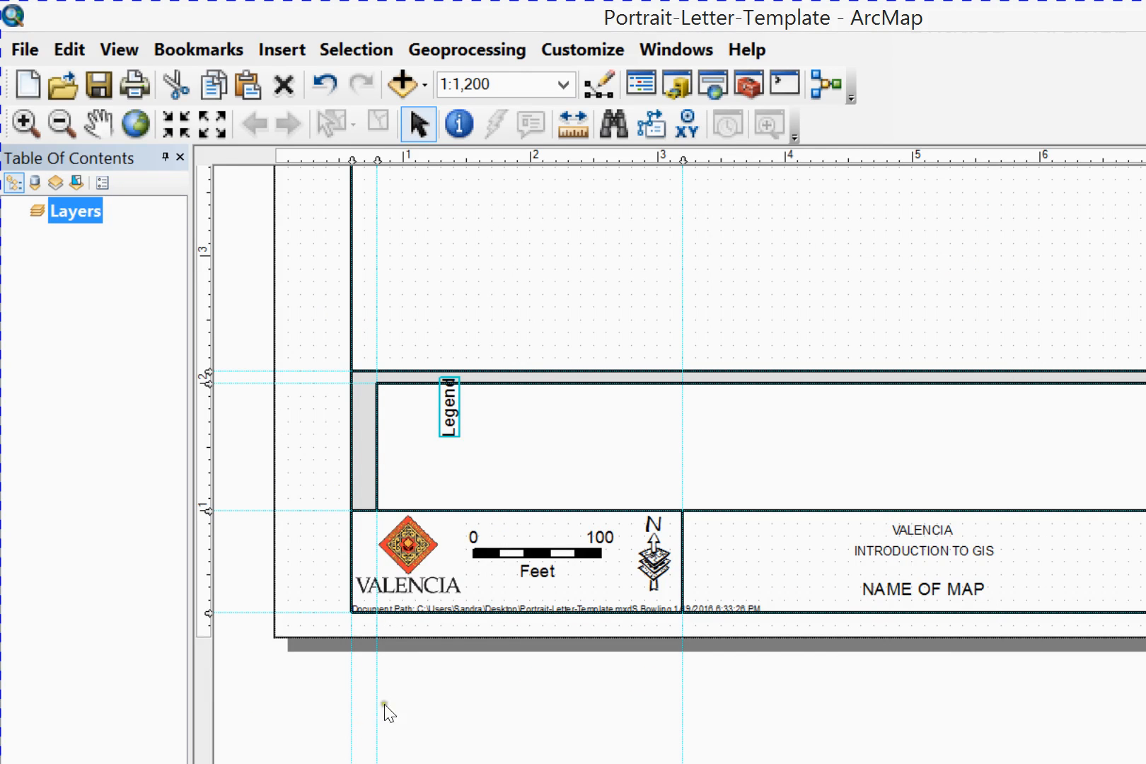
Format the rotated Legend text as bold with a font size of 8
left_click(404, 701)
left_click(415, 543)
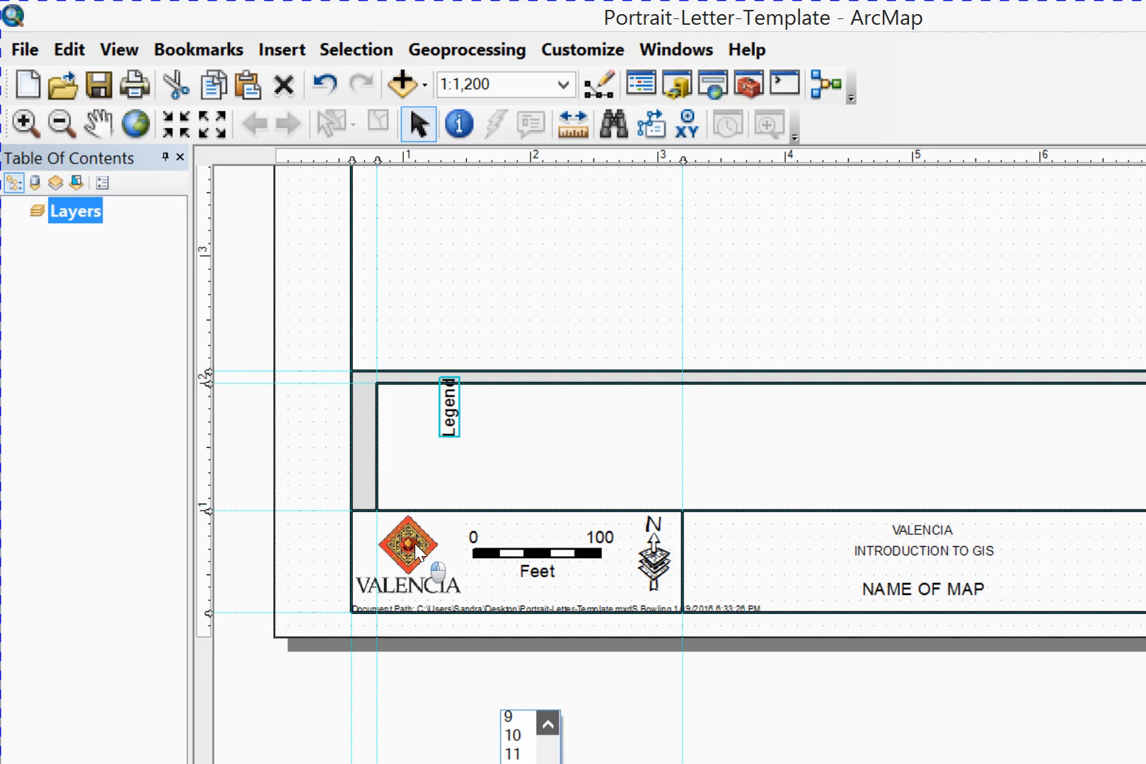
left_click(413, 543)
left_click(388, 542)
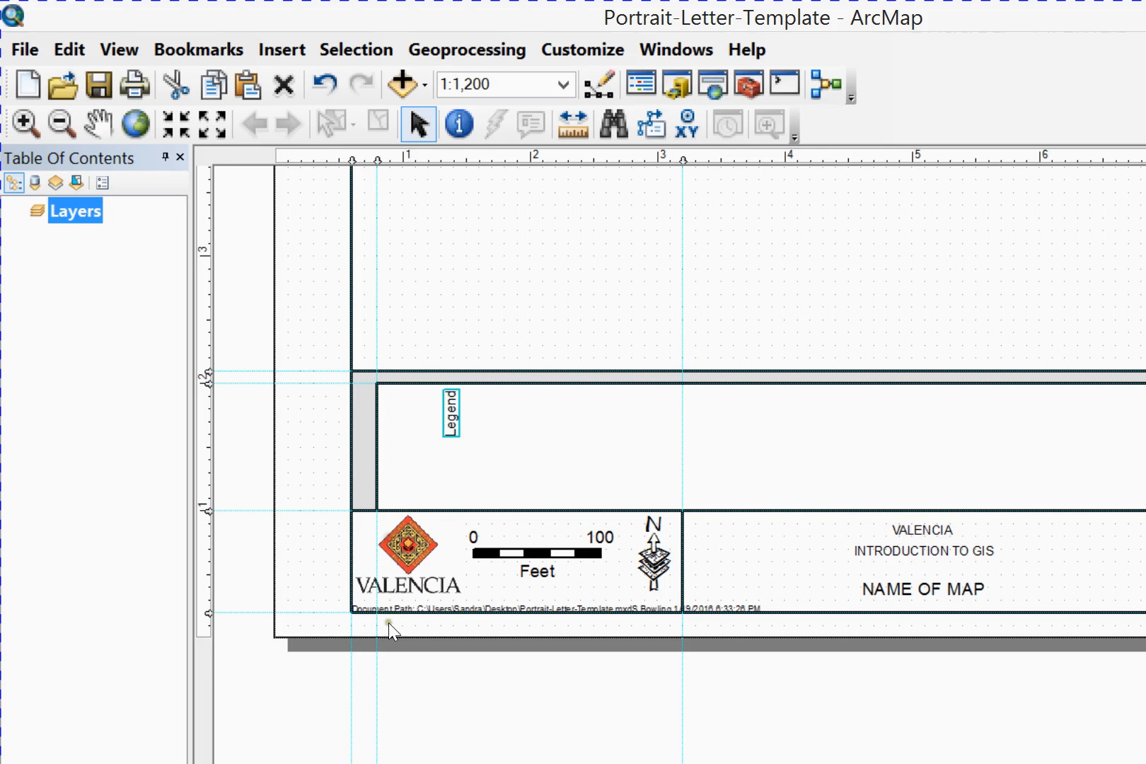
left_click(419, 697)
double_click(340, 322)
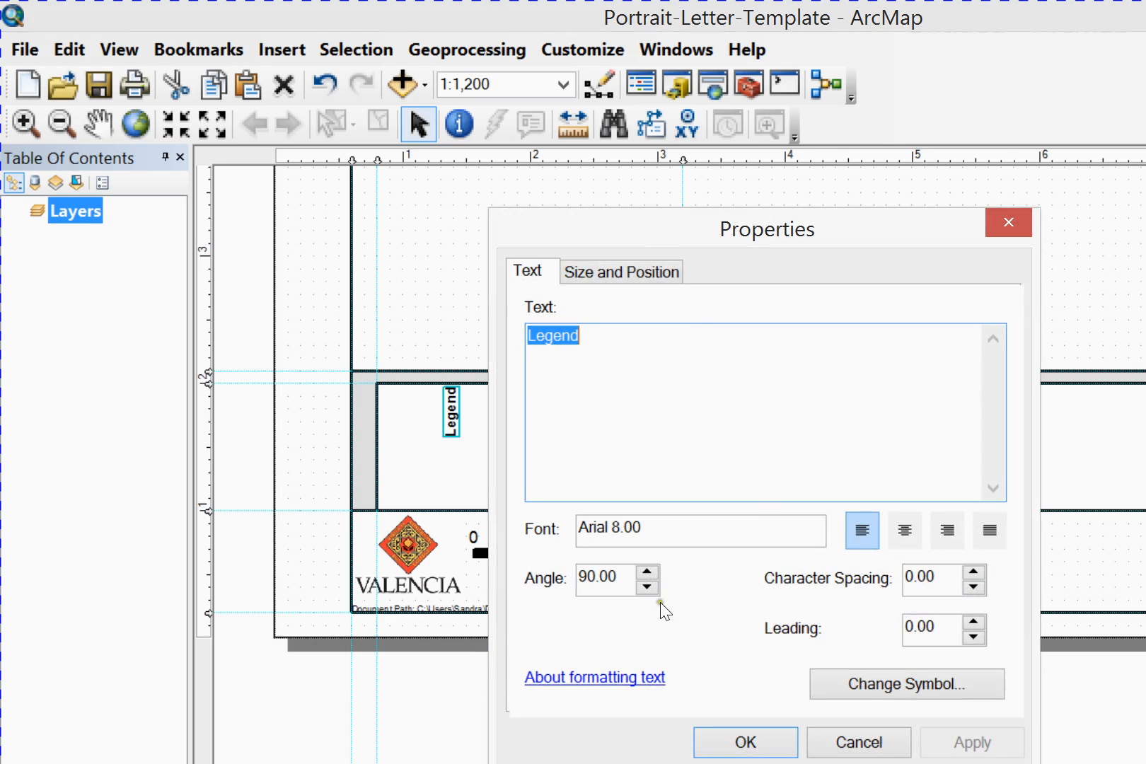
left_click(554, 559)
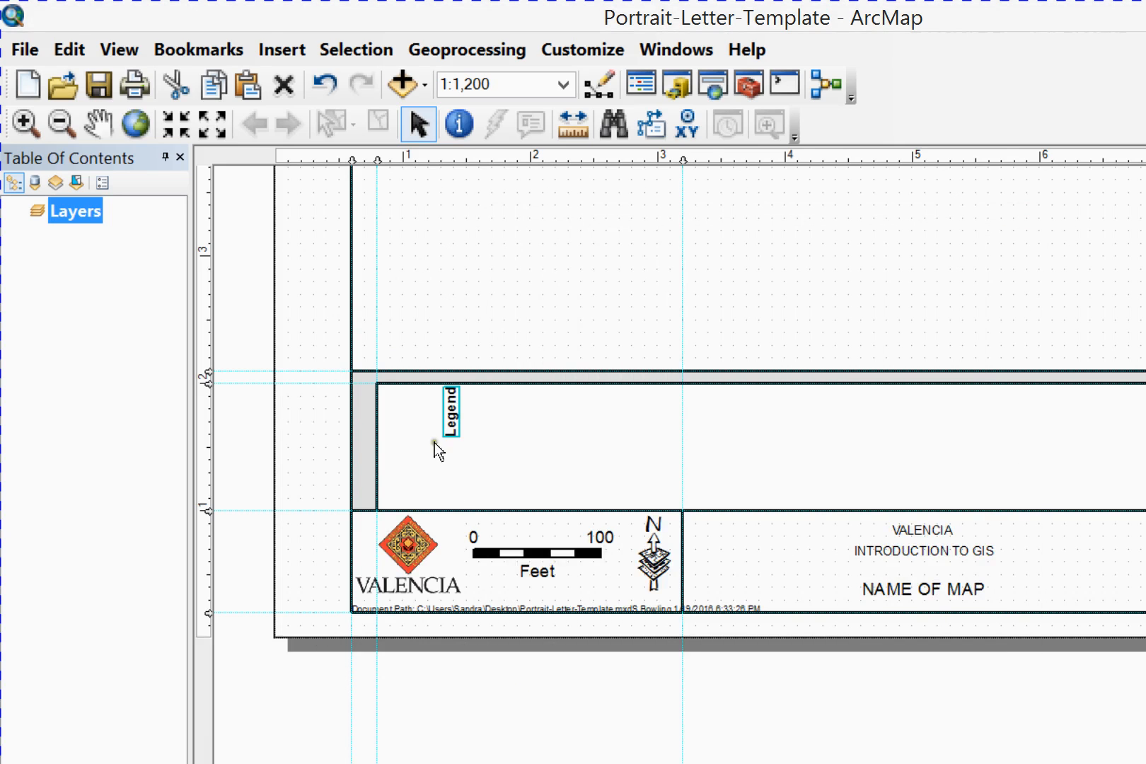
Move the Legend text into the narrow gray strip between the outer and inner legend boxes
left_click(345, 314)
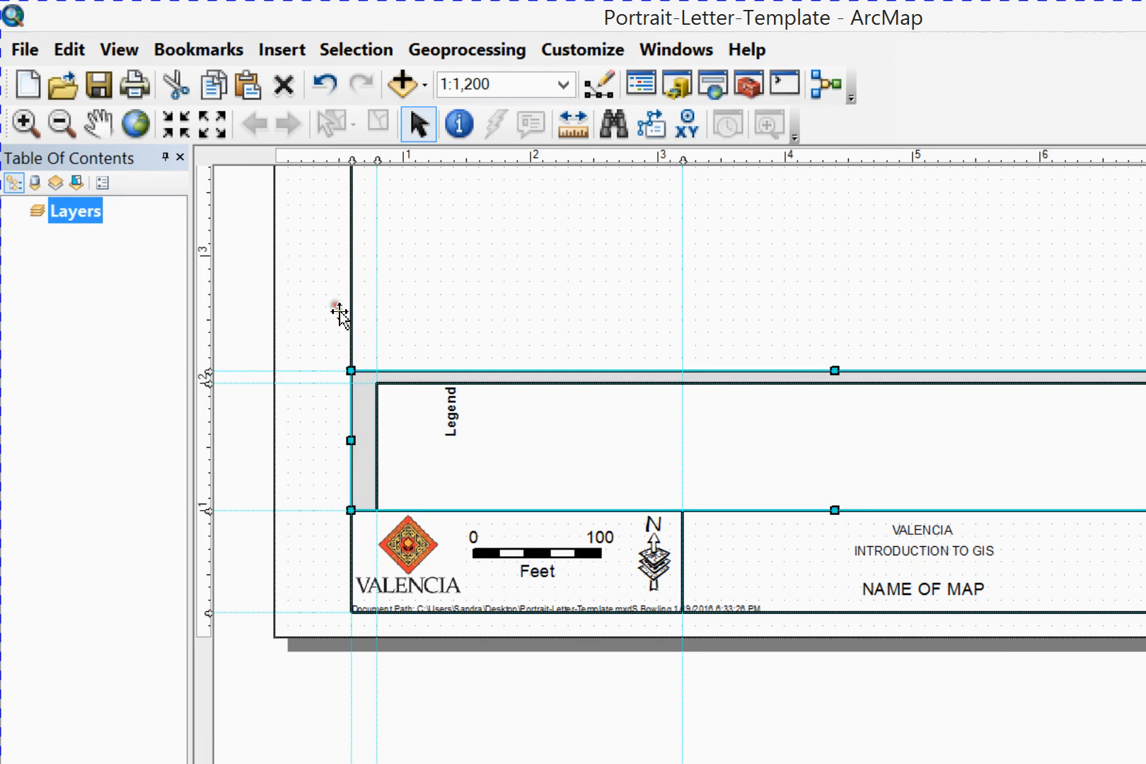
left_click(340, 312)
left_click(338, 309)
left_click(338, 310)
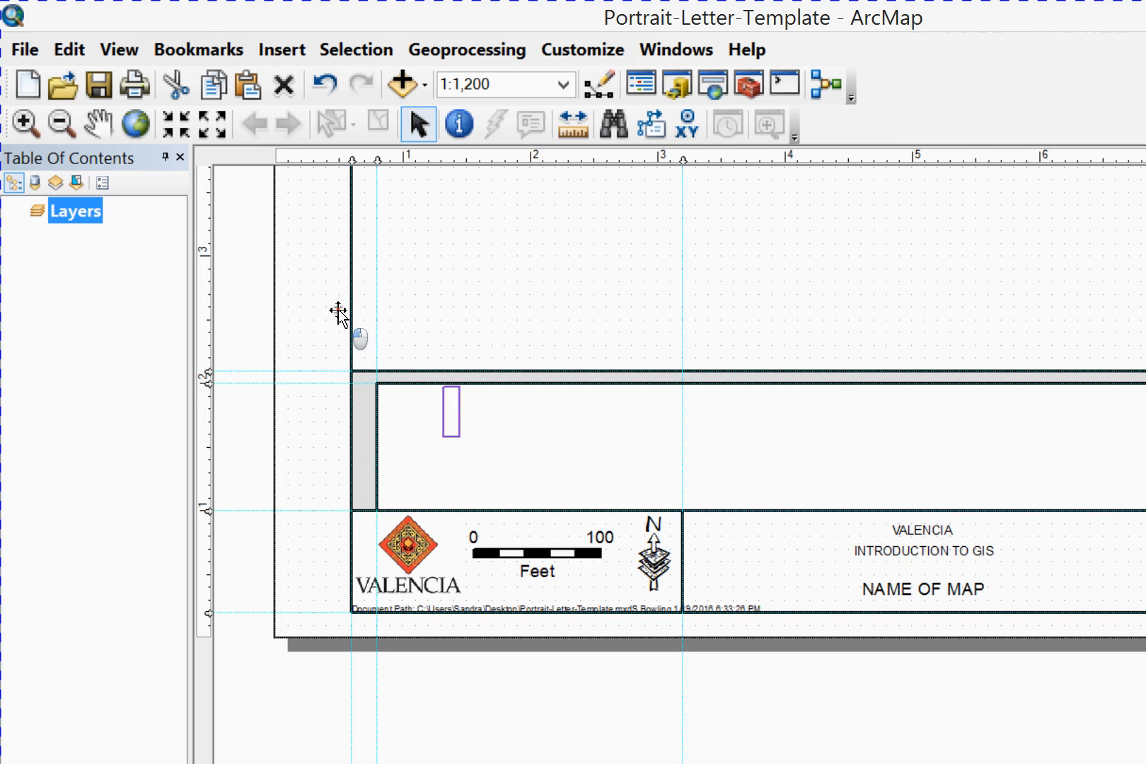
left_click_drag(338, 310, 274, 318)
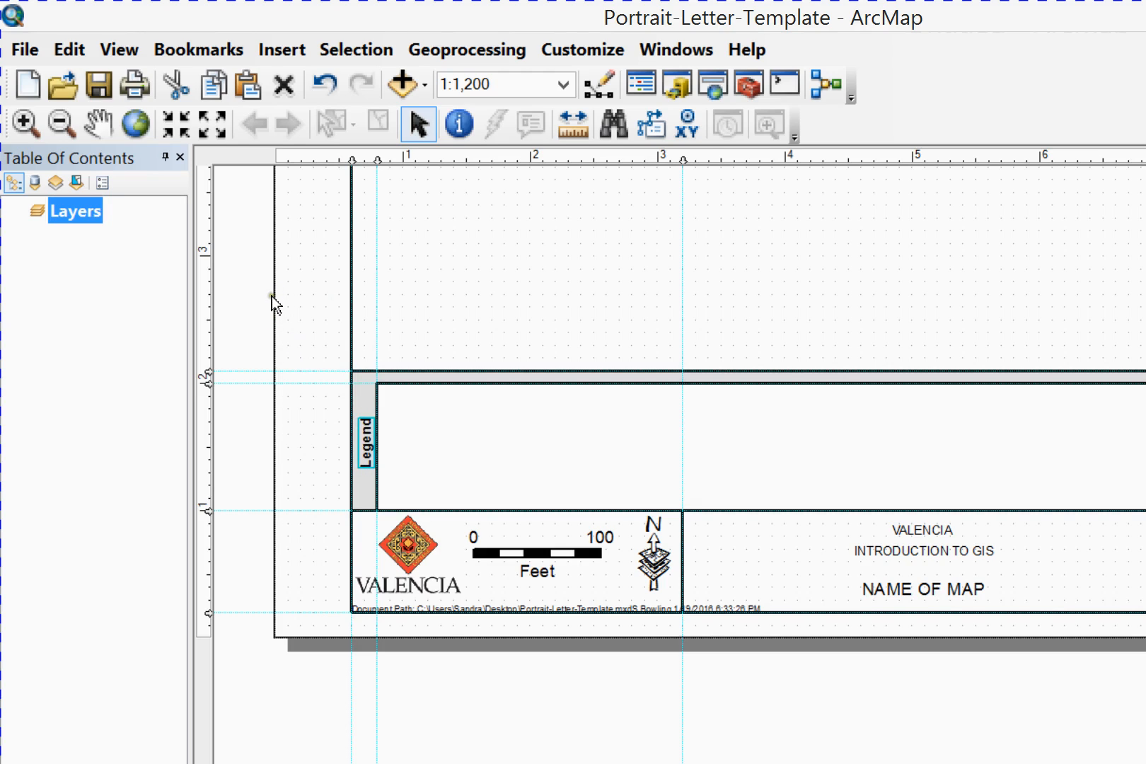
Select the Legend text together with the outer legend box and center the text horizontally within it
left_click(270, 295, "shift")
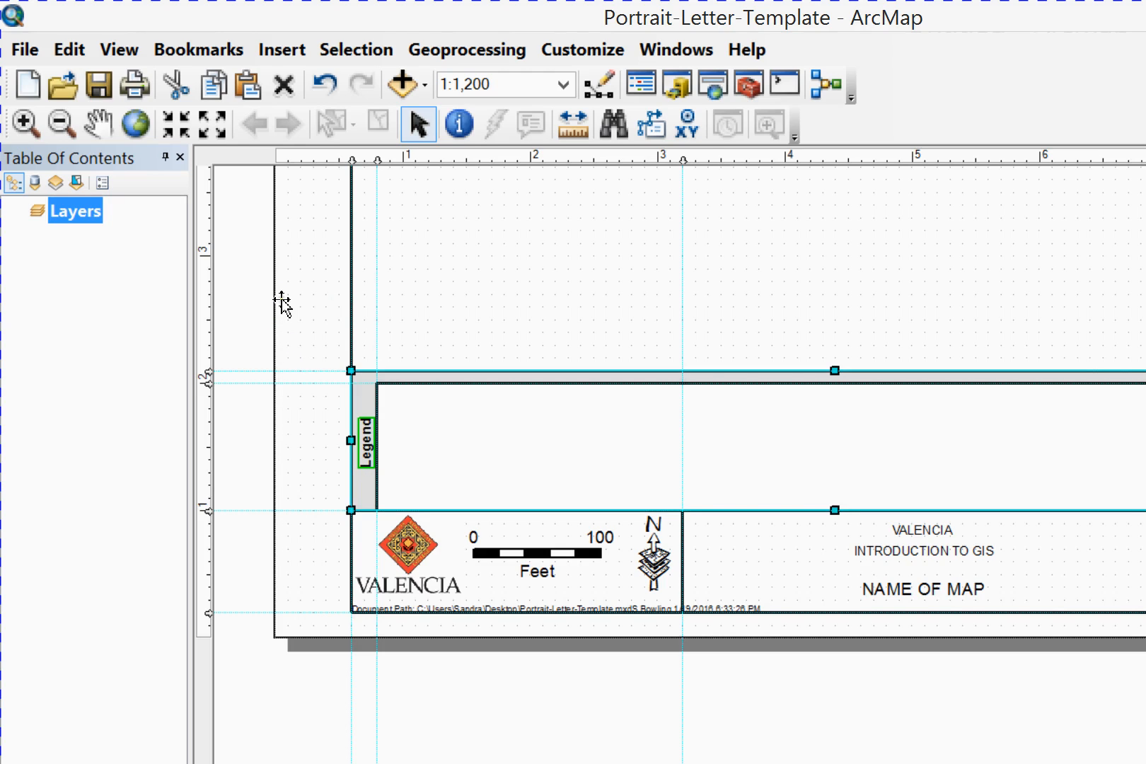
left_click(311, 340)
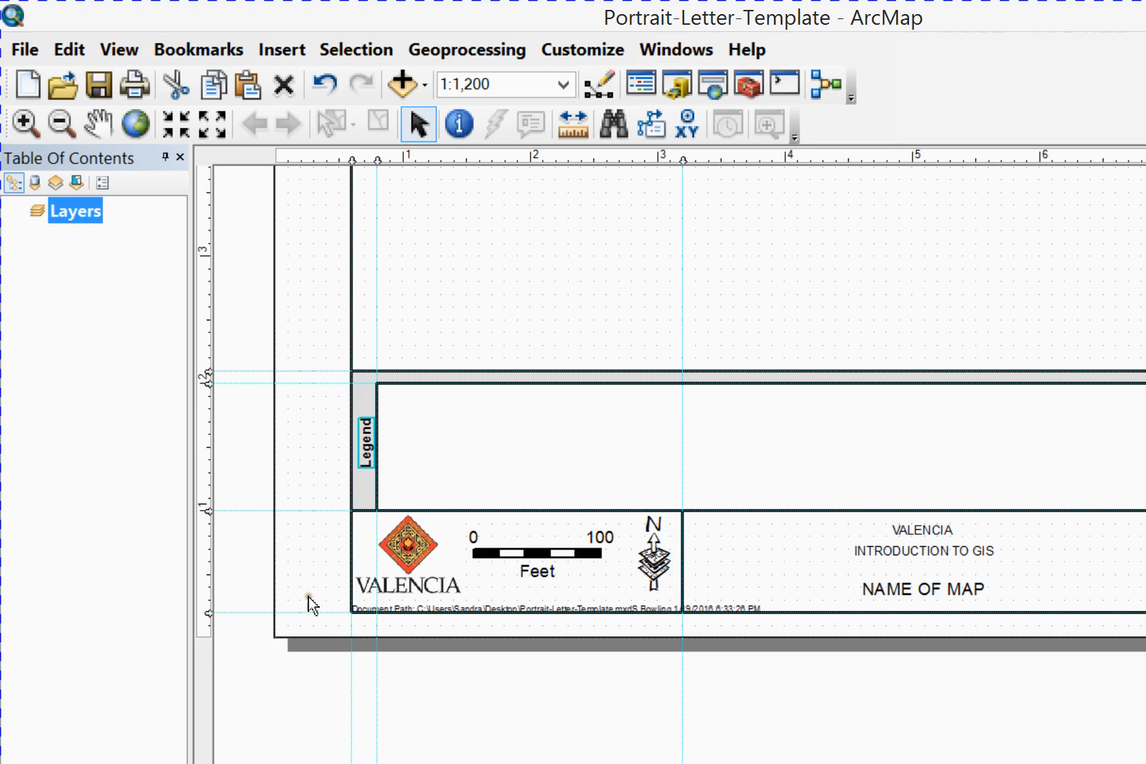
left_click(273, 303)
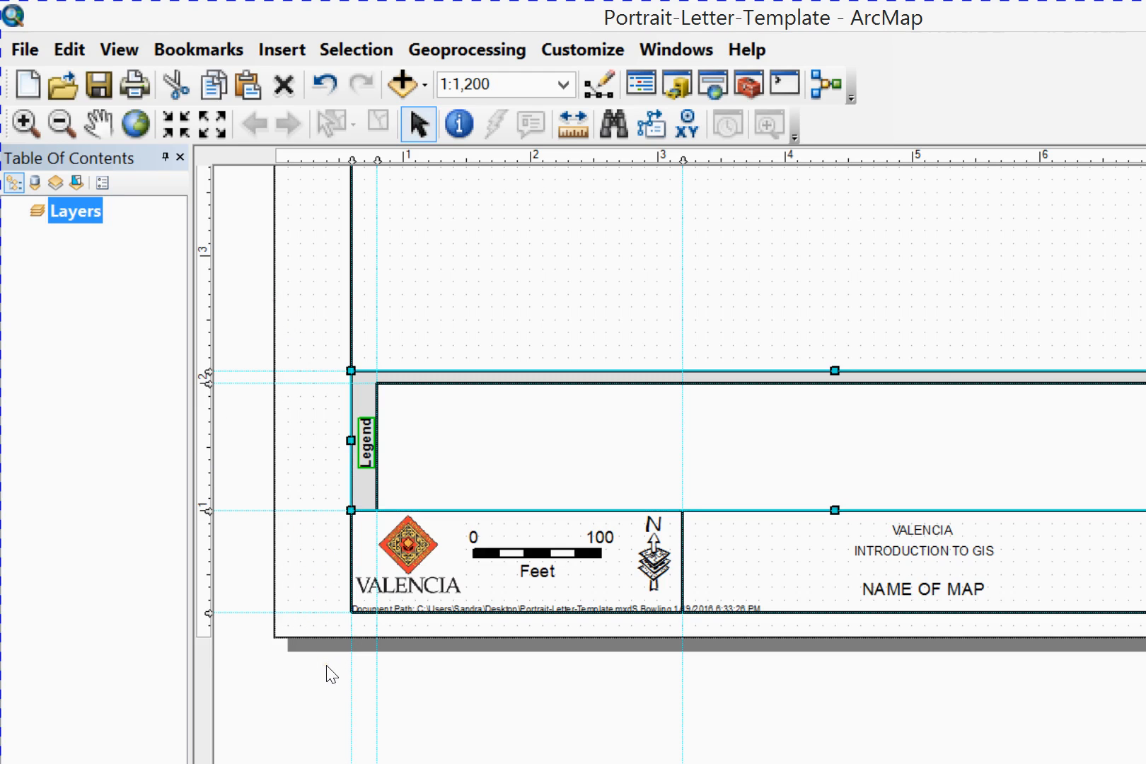
left_click(245, 672)
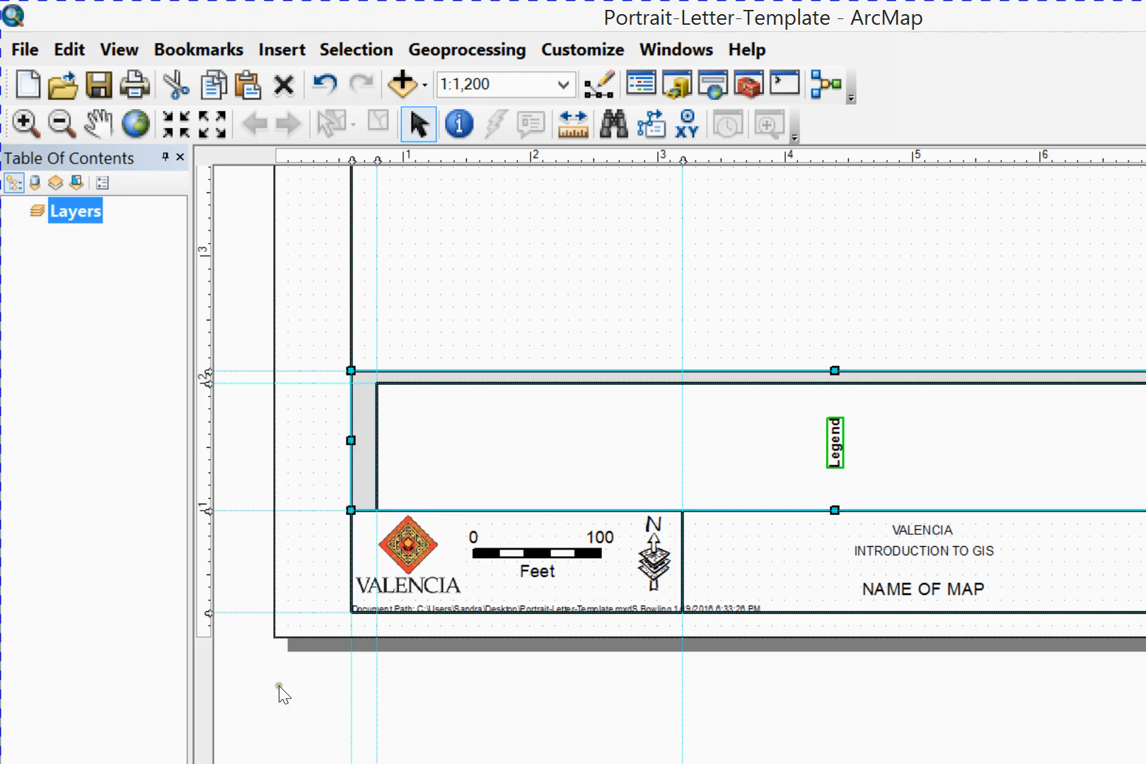
Undo the Legend text's horizontal centering and adjust its position within the narrow gray strip beside the inner legend box
left_click(325, 84)
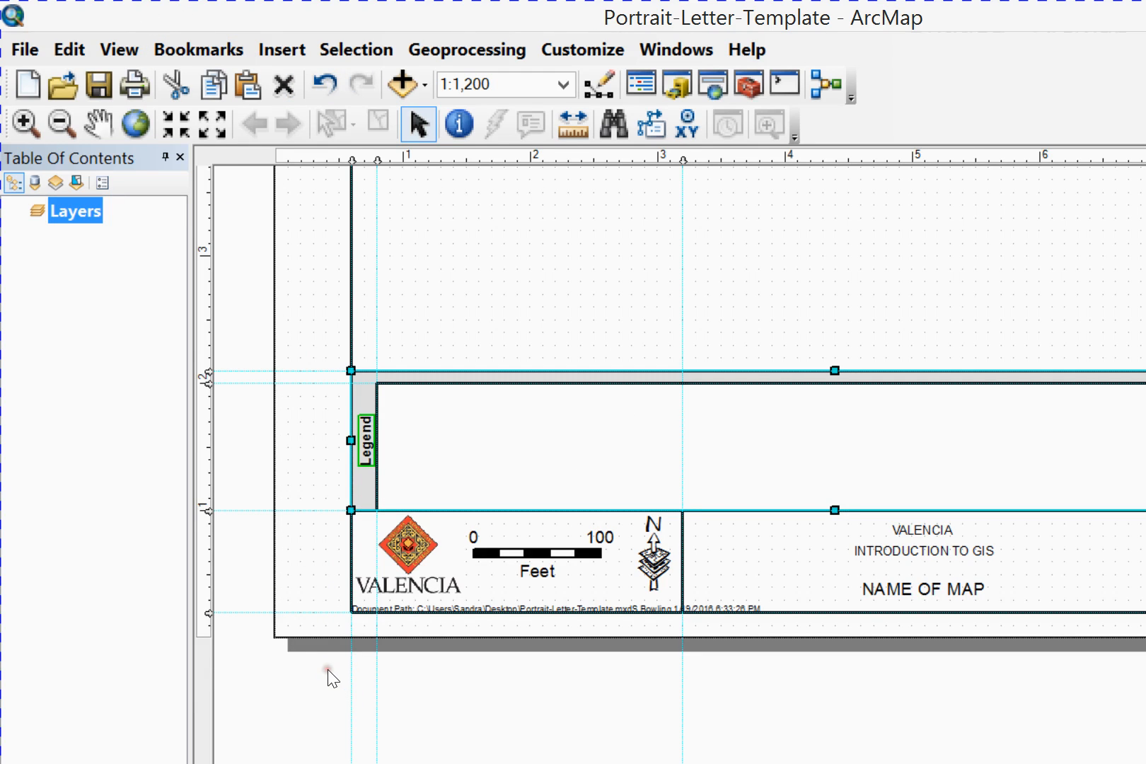
left_click(320, 350)
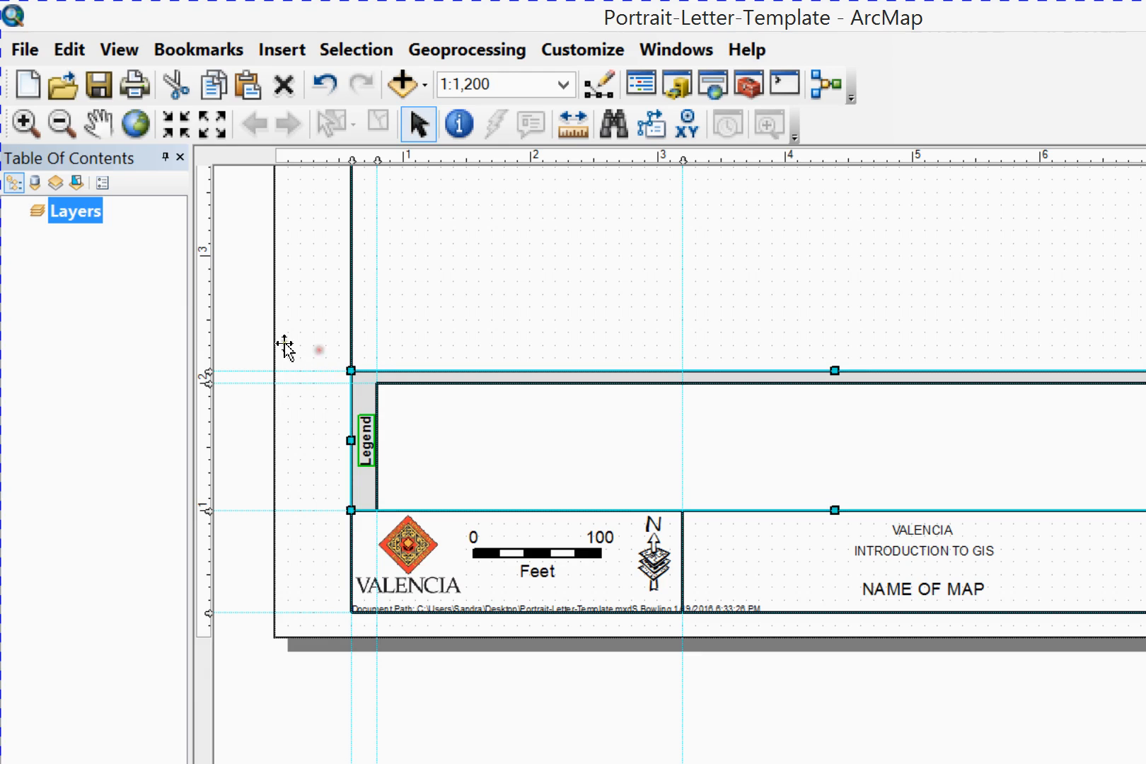
left_click(323, 340)
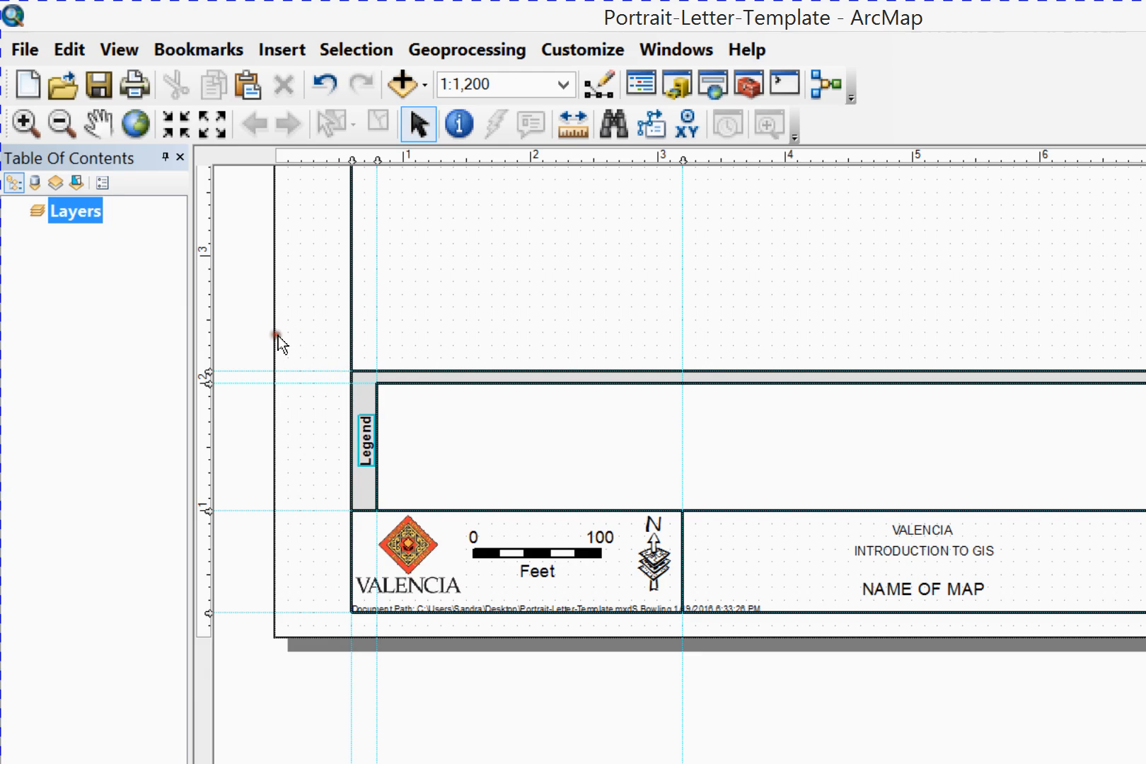
left_click(326, 340)
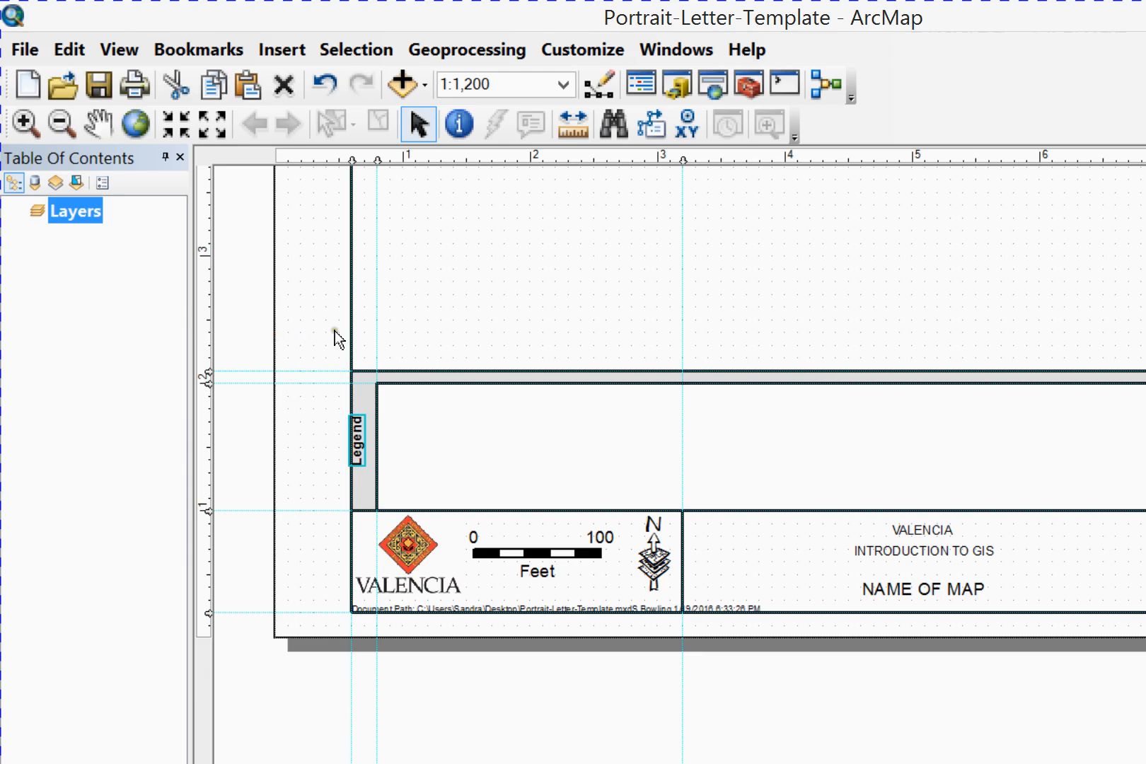
left_click(333, 335)
left_click(319, 328)
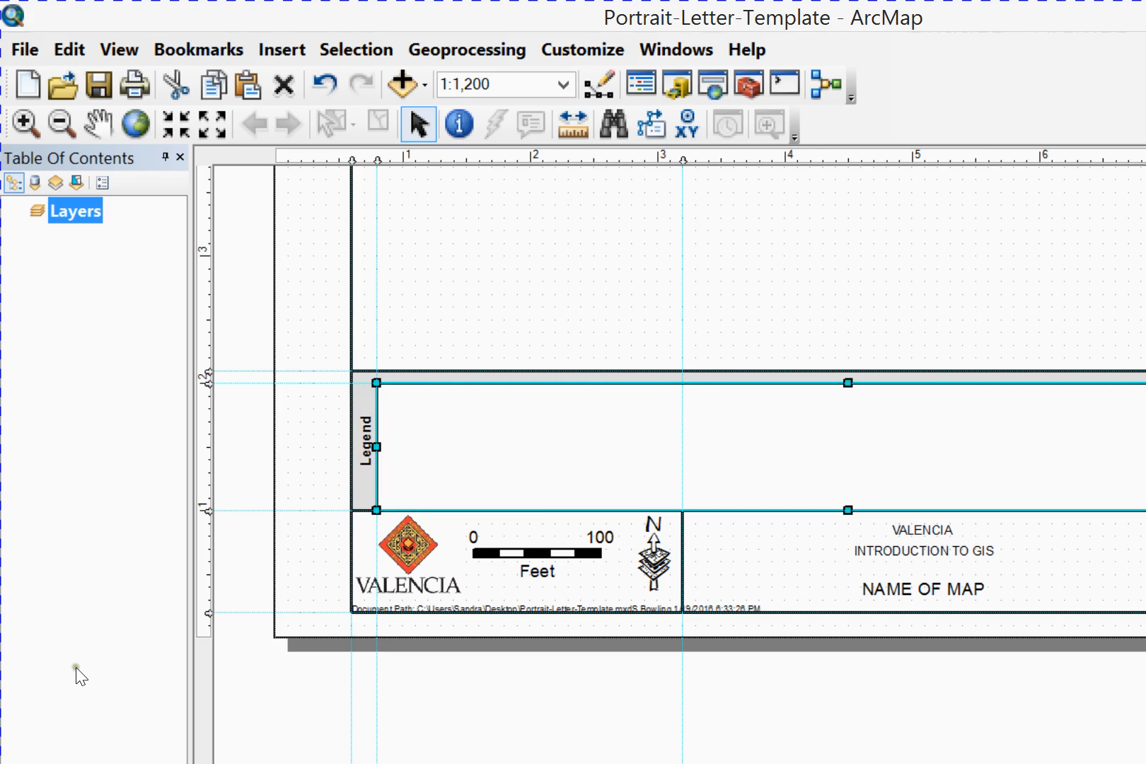
left_click(426, 541)
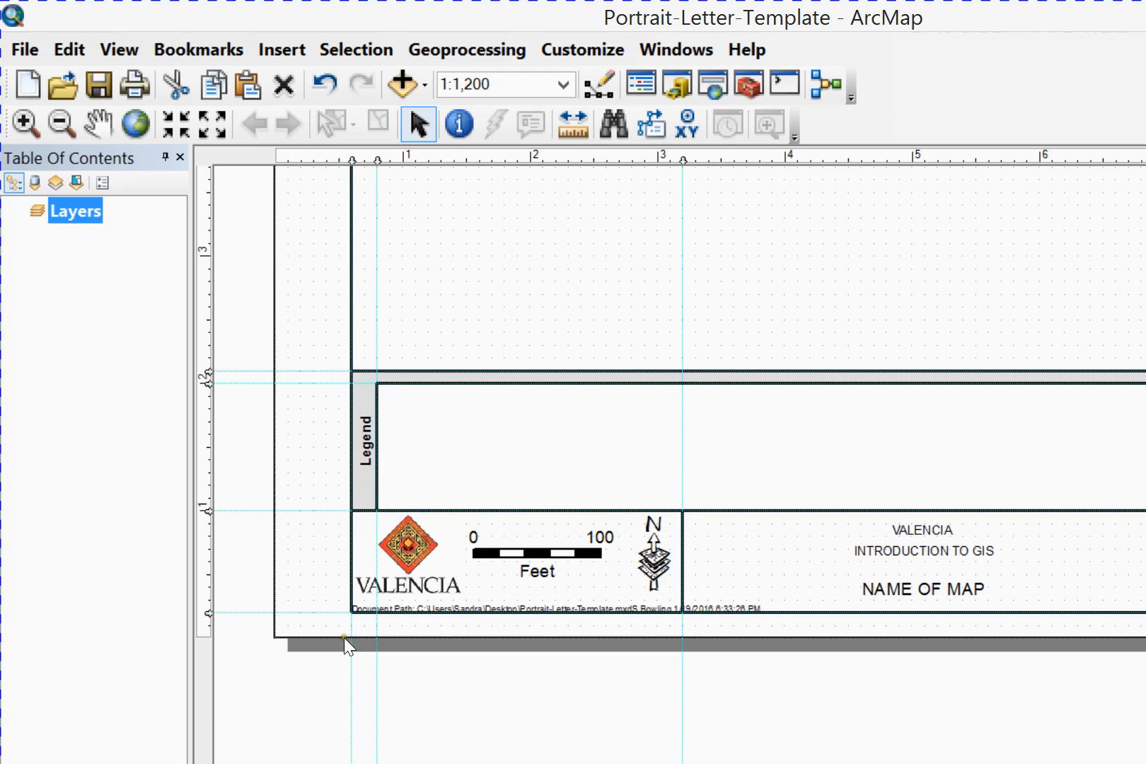
Add a text element reading "Source" inside the inner legend box near its upper-left corner
left_click(197, 695)
left_click(322, 312)
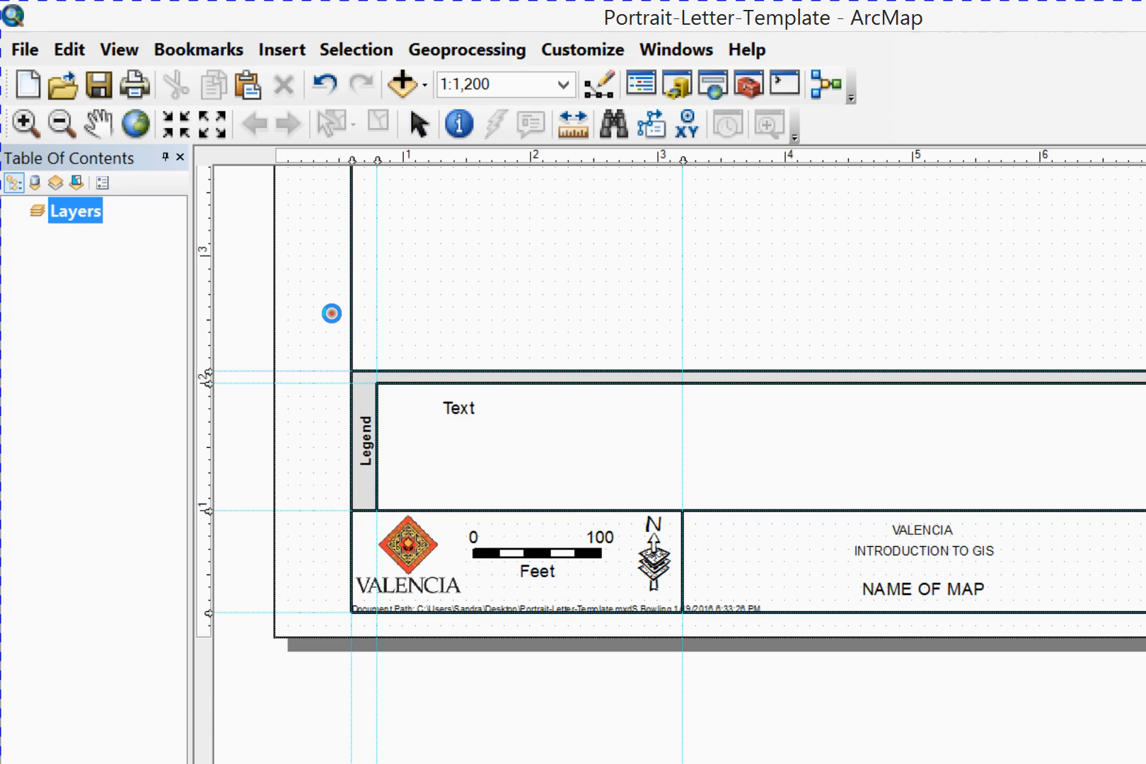
type("Source")
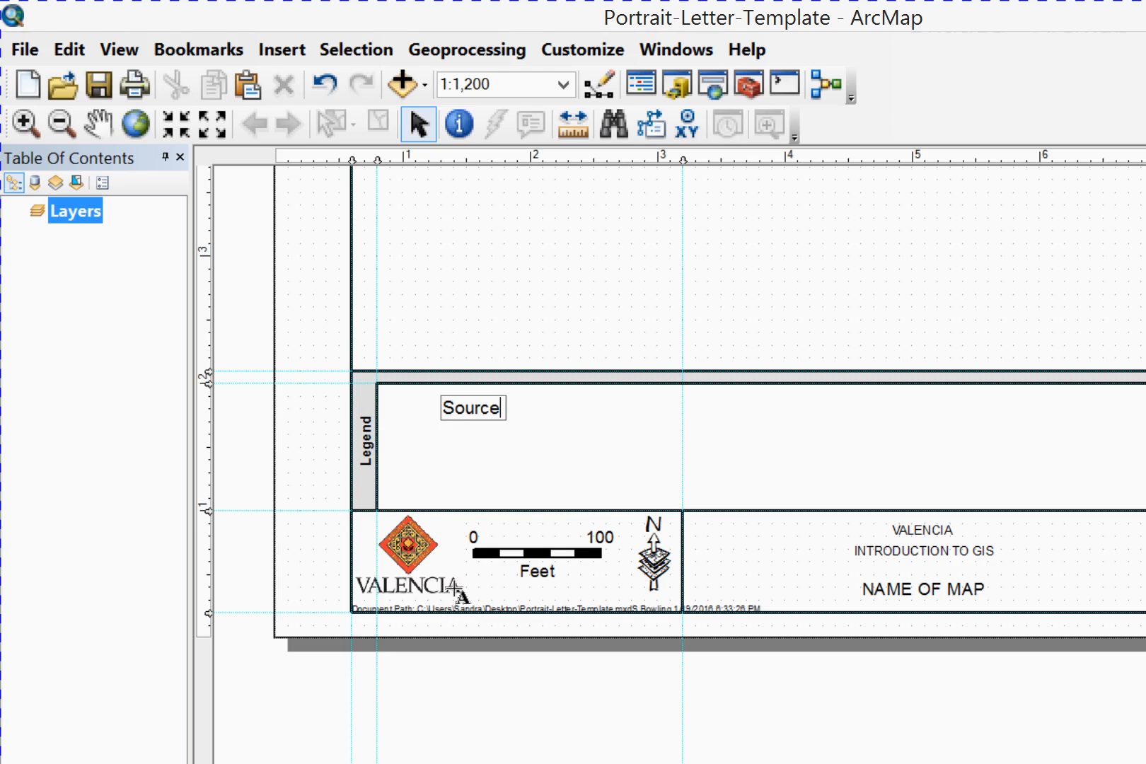
left_click(484, 333)
left_click(364, 299)
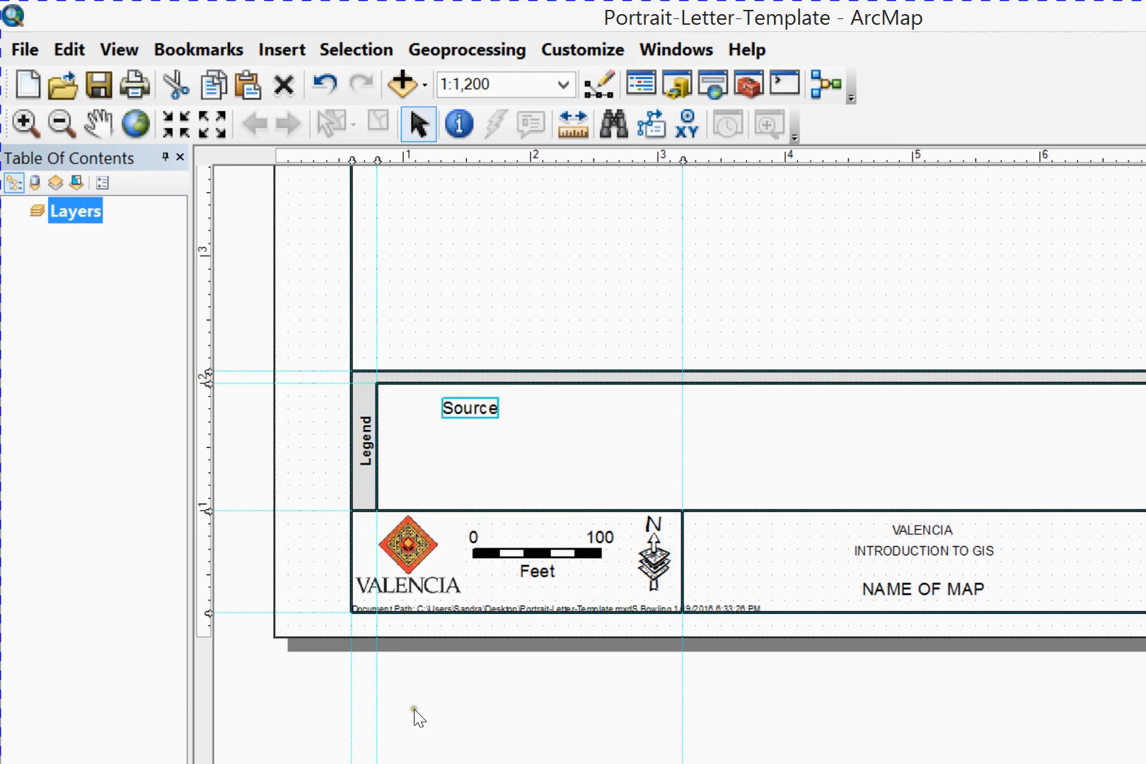
Reduce the Source text's font size to 6
left_click(394, 697)
left_click(549, 727)
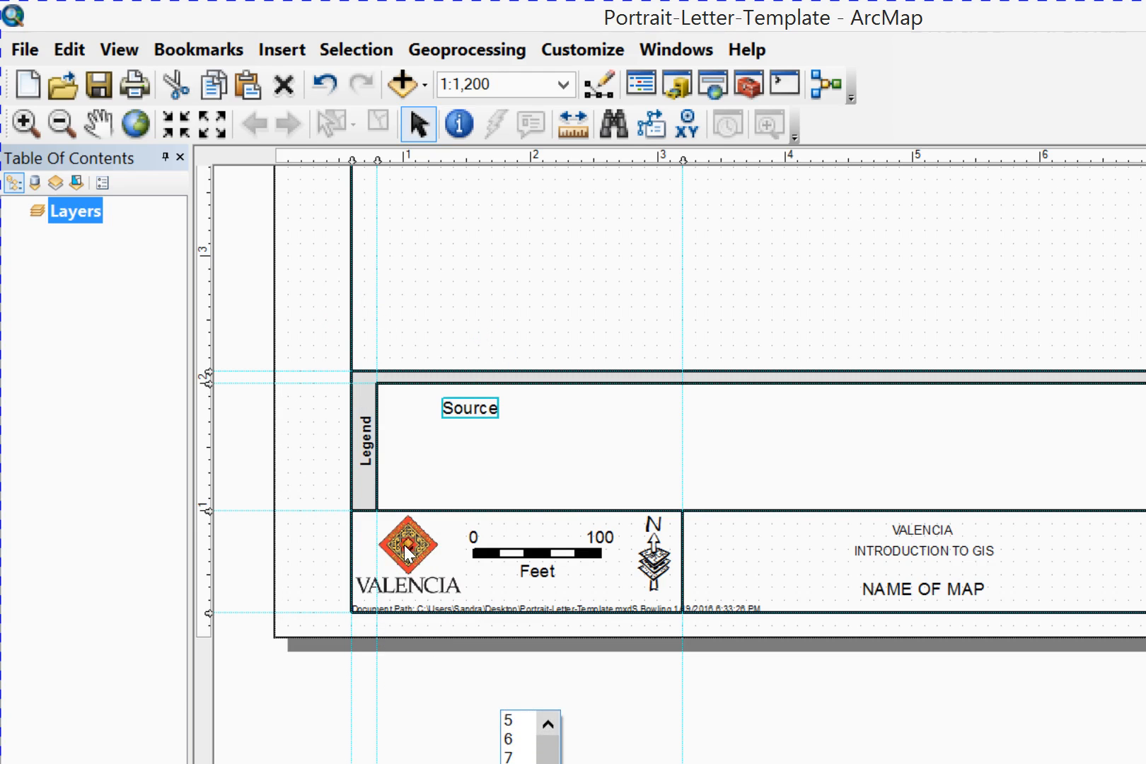
left_click(521, 720)
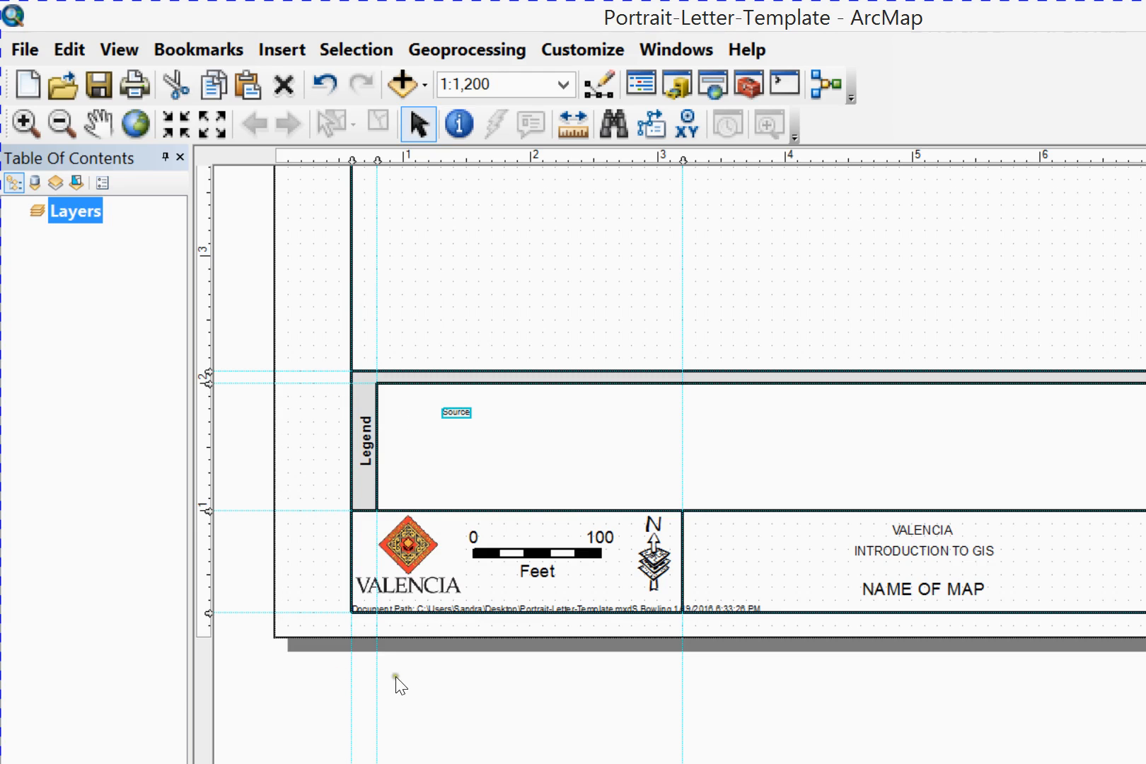
left_click(404, 694)
left_click(510, 741)
Move the Source text into the gray band's upper-left corner and shift the guide above the inner legend box down to about 1.9 inches
left_click_drag(460, 412, 460, 412)
left_click_drag(278, 284, 275, 283)
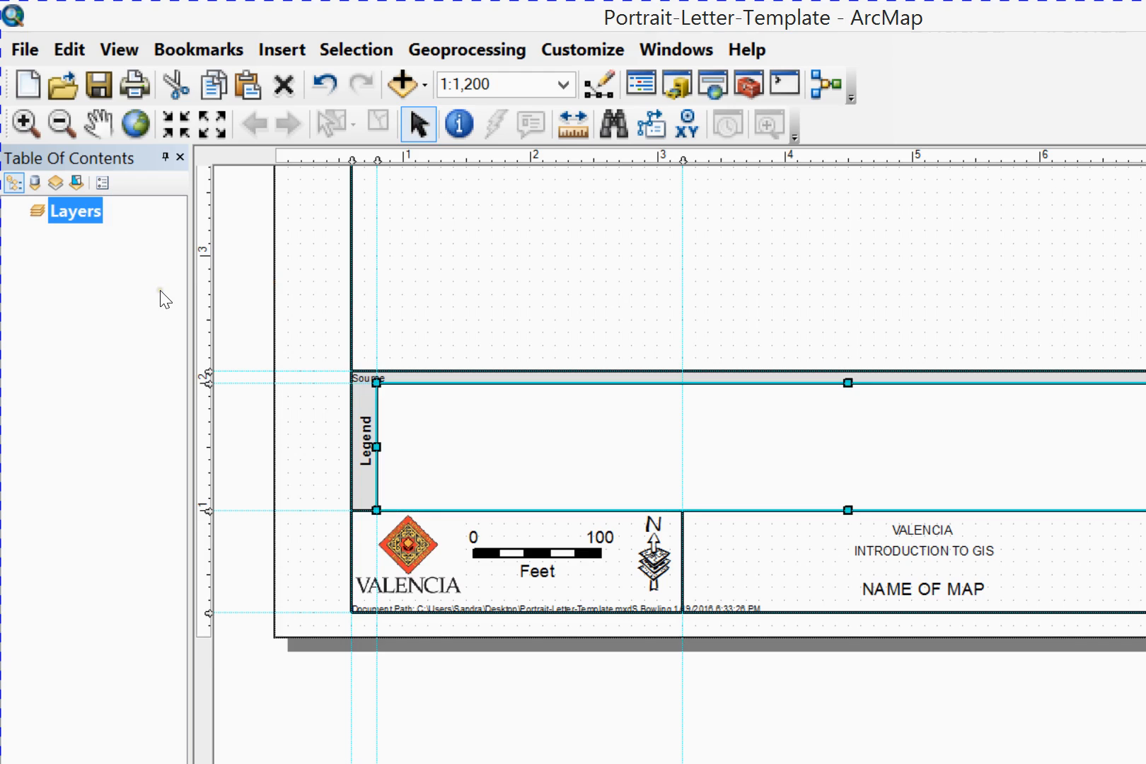
left_click_drag(158, 290, 157, 298)
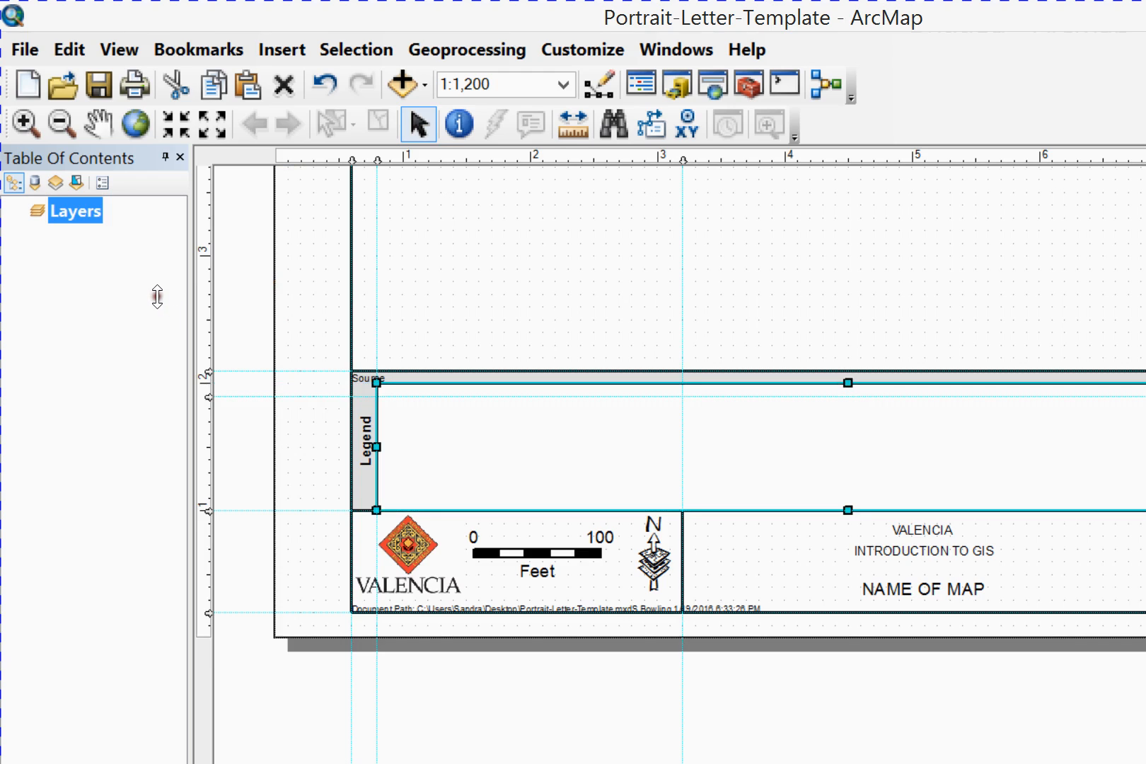
Turn on Snap to Guides and lower the inner legend box's top edge onto the guide at about 1.9 inches
left_click_drag(634, 282, 640, 315)
right_click(356, 541)
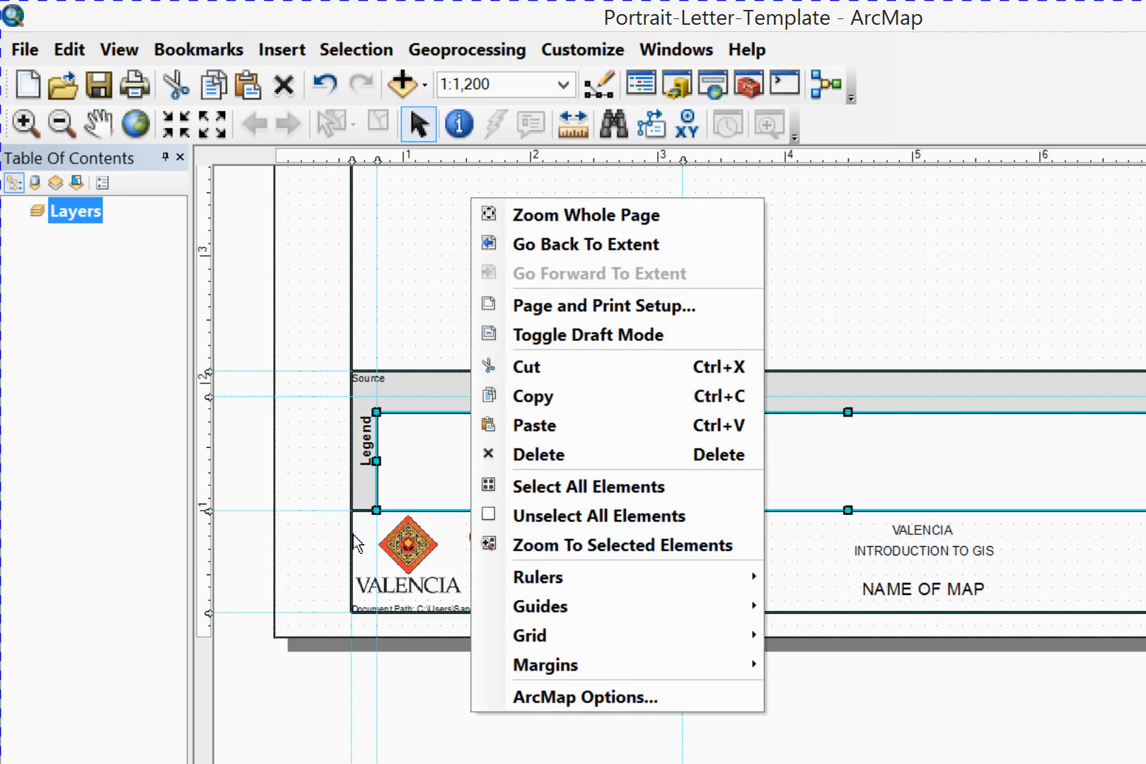
mouse_move(409, 459)
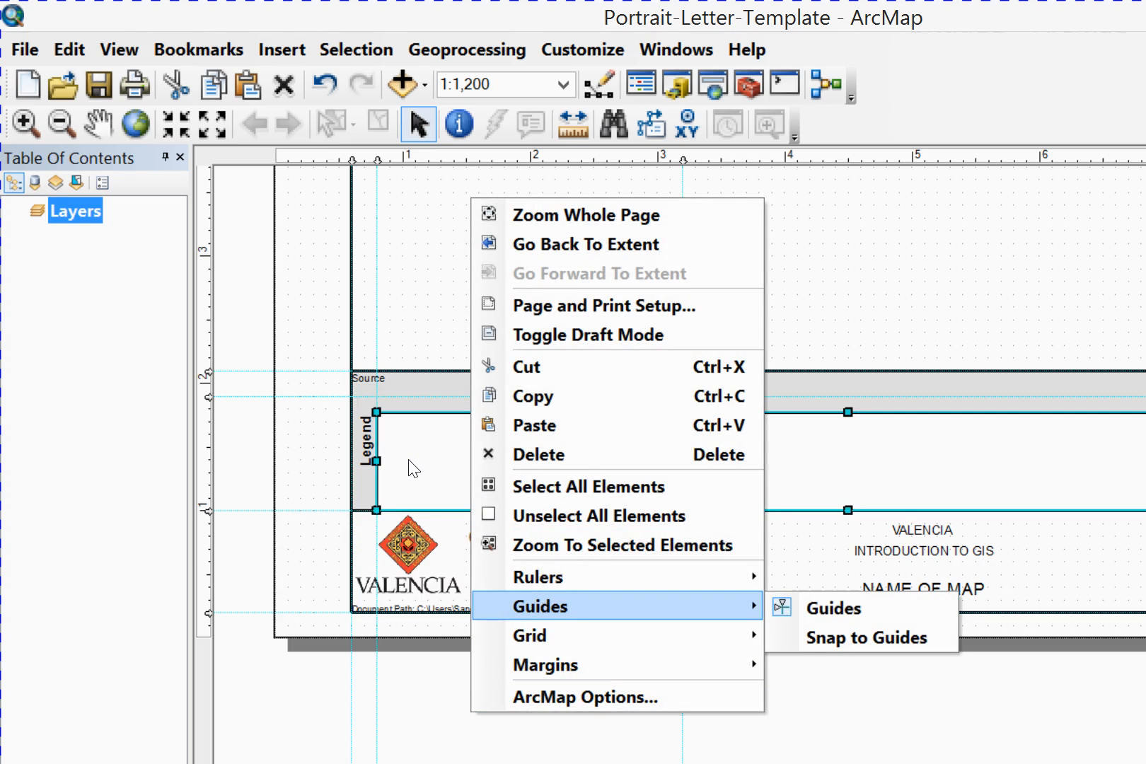
left_click(864, 637)
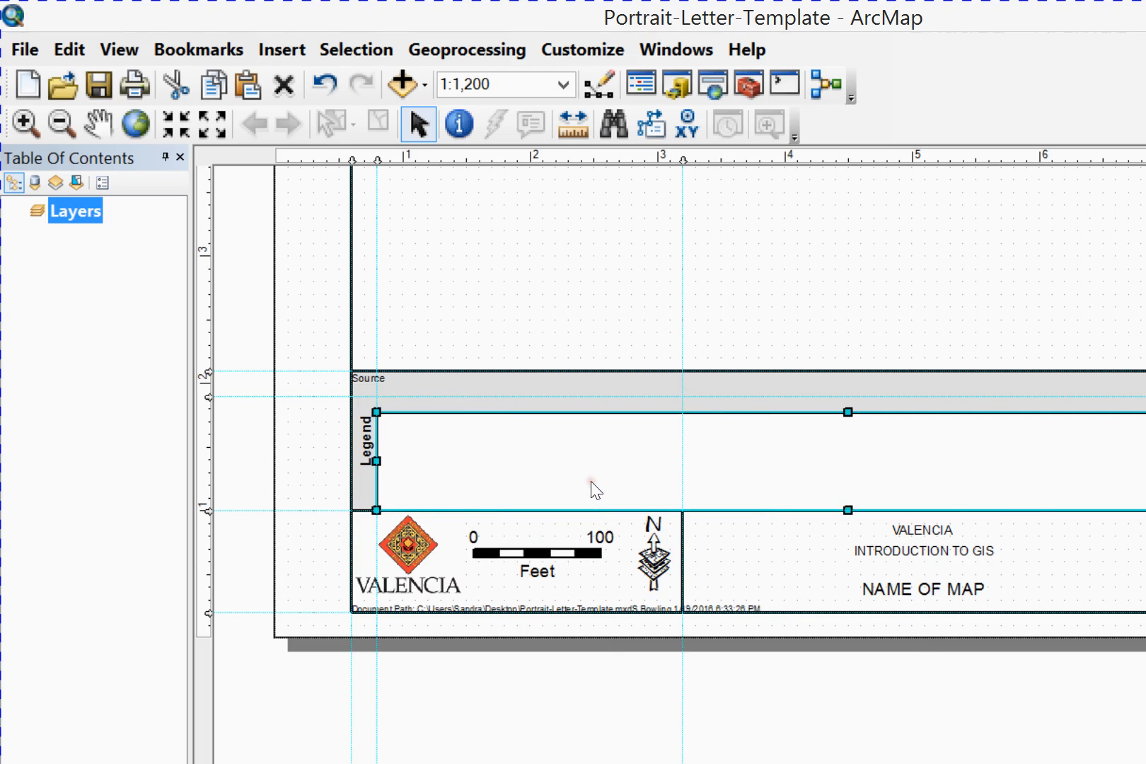
left_click_drag(632, 305, 634, 301)
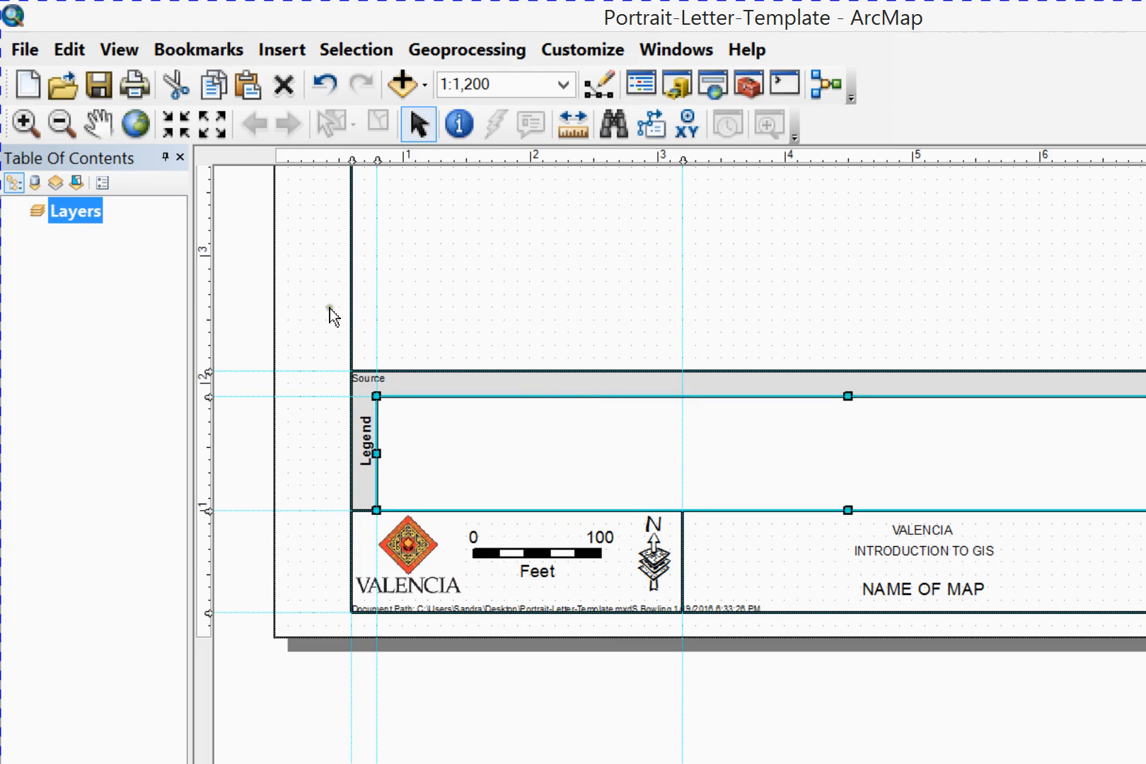
Undo the resizing of the inner legend box and the Source text's move into the gray band
left_click(156, 286)
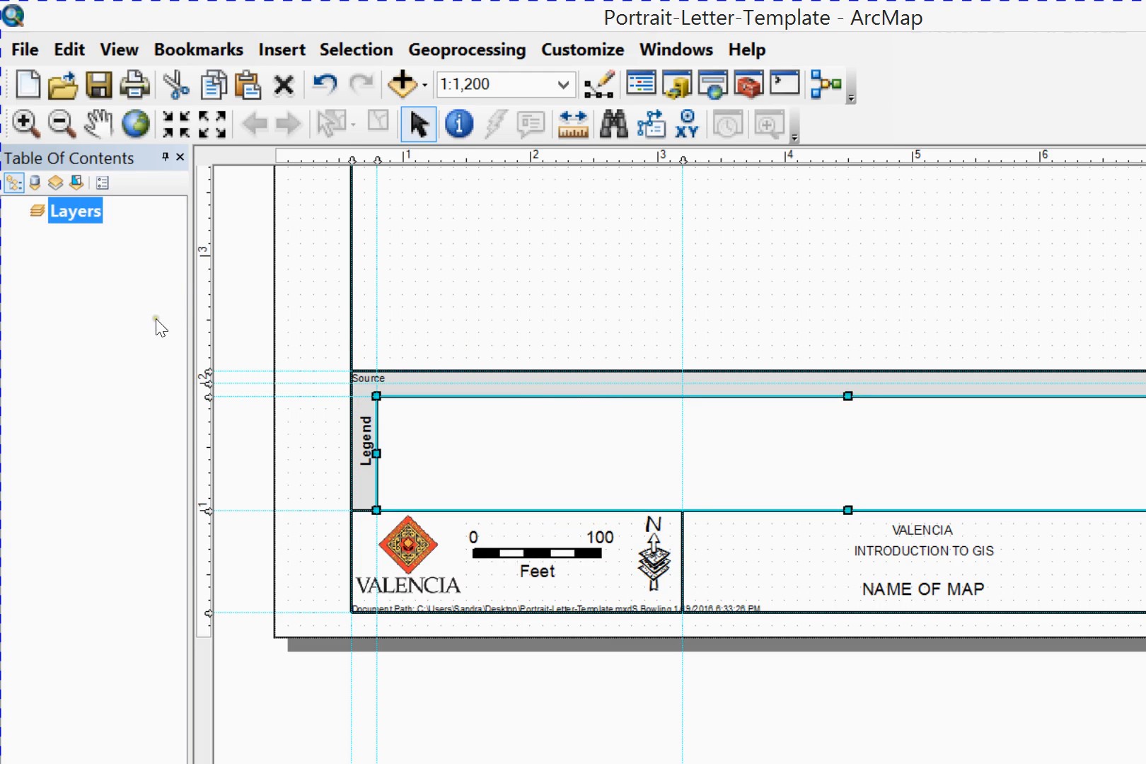
left_click_drag(156, 287, 163, 291)
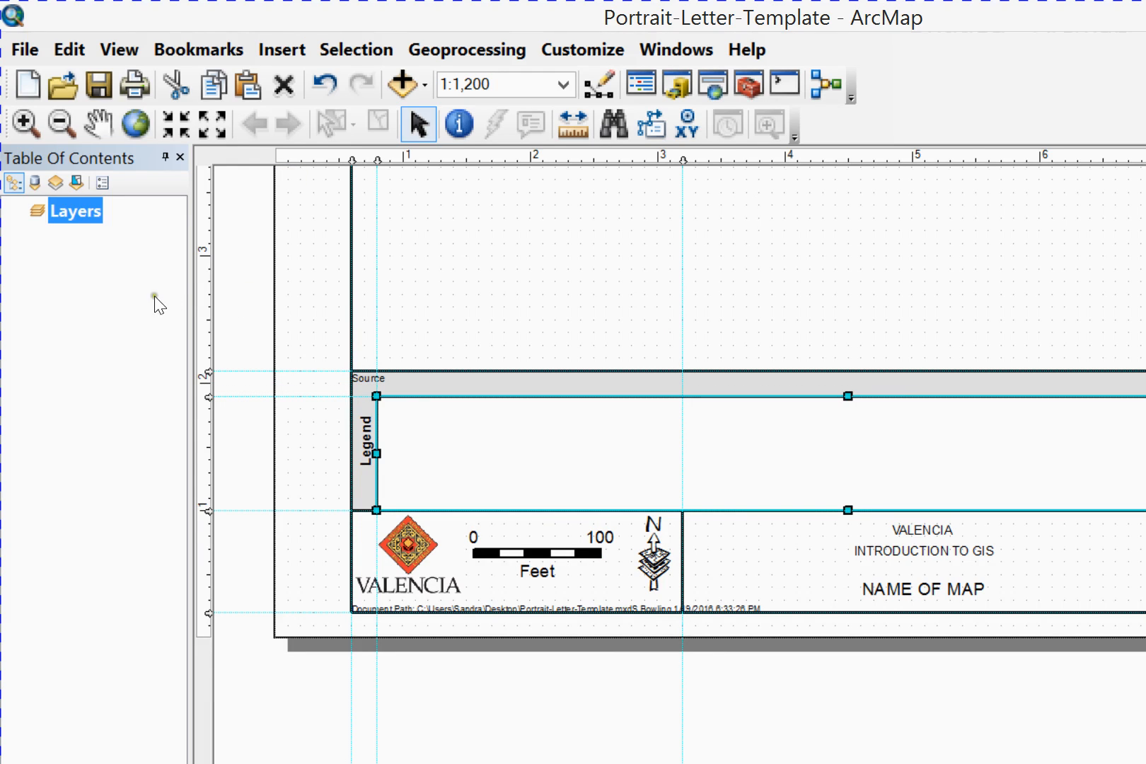
left_click(325, 84)
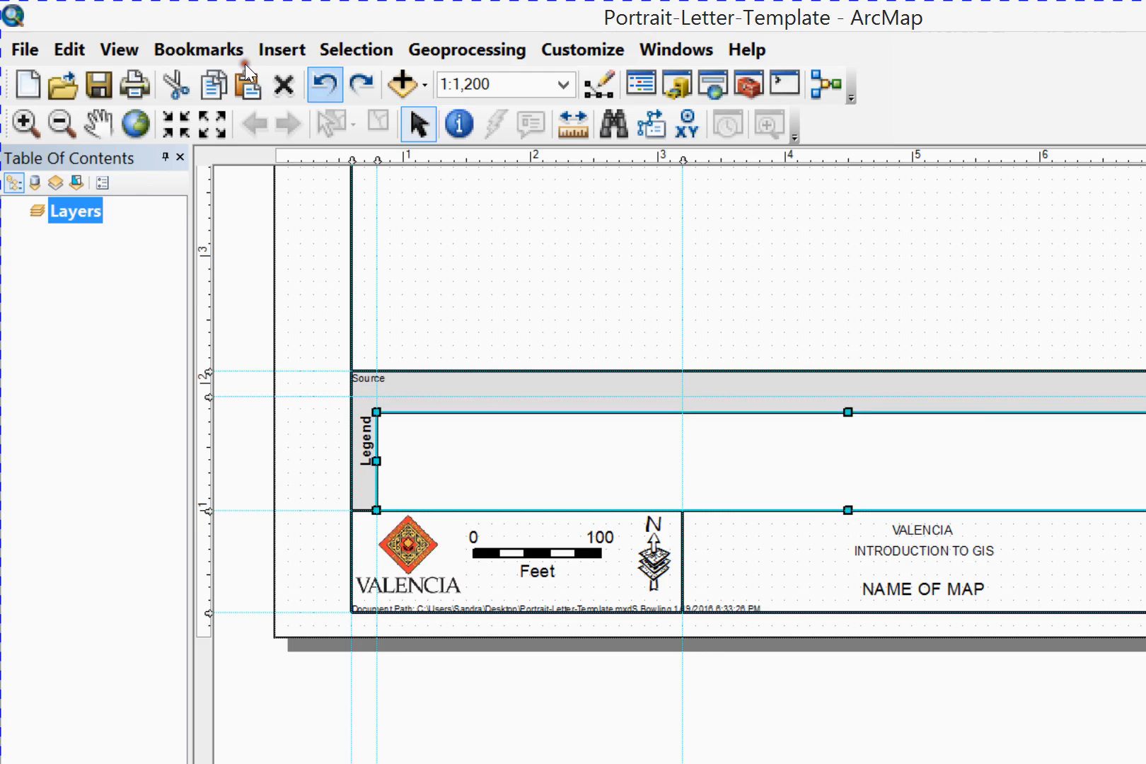
left_click(325, 84)
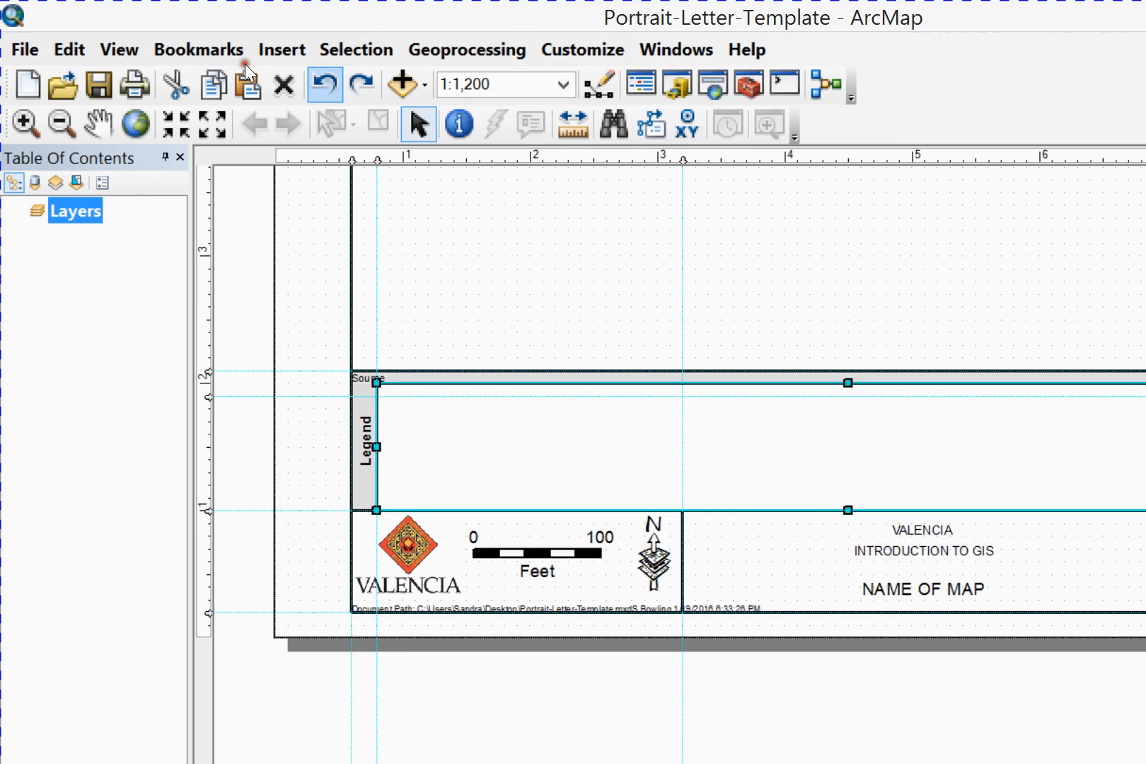
left_click(344, 310)
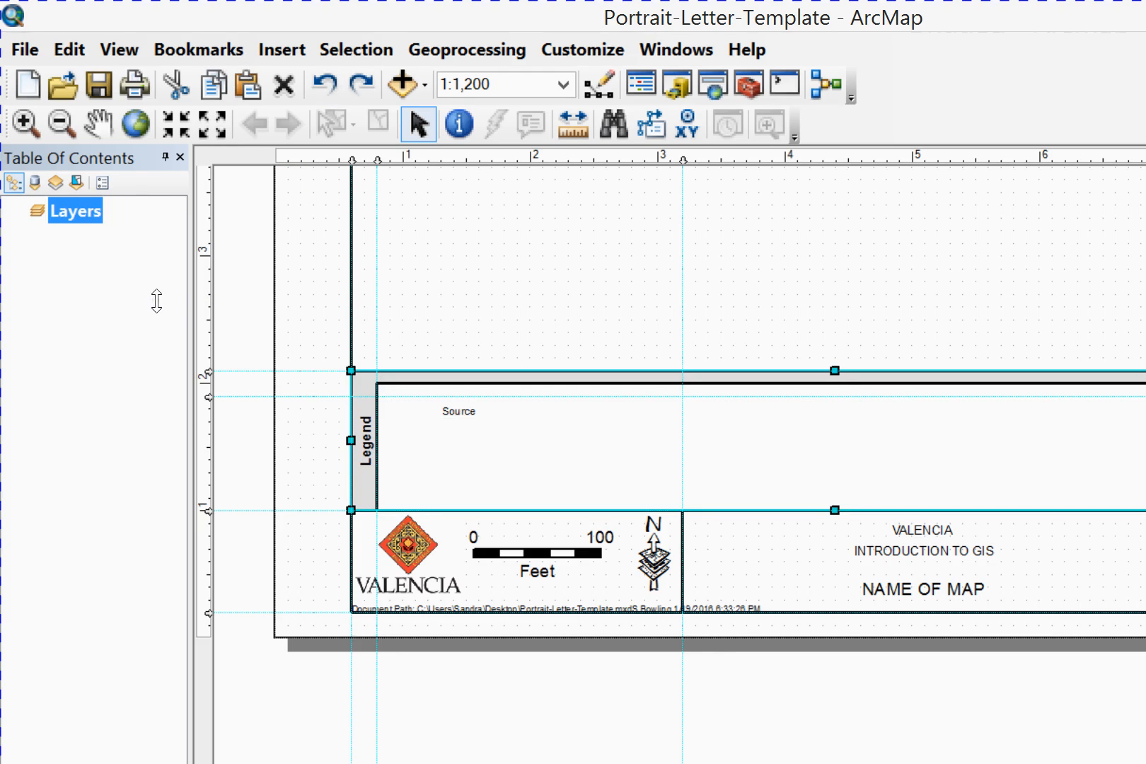
Remove the horizontal guide at about 1.9 inches
right_click(208, 397)
left_click(302, 473)
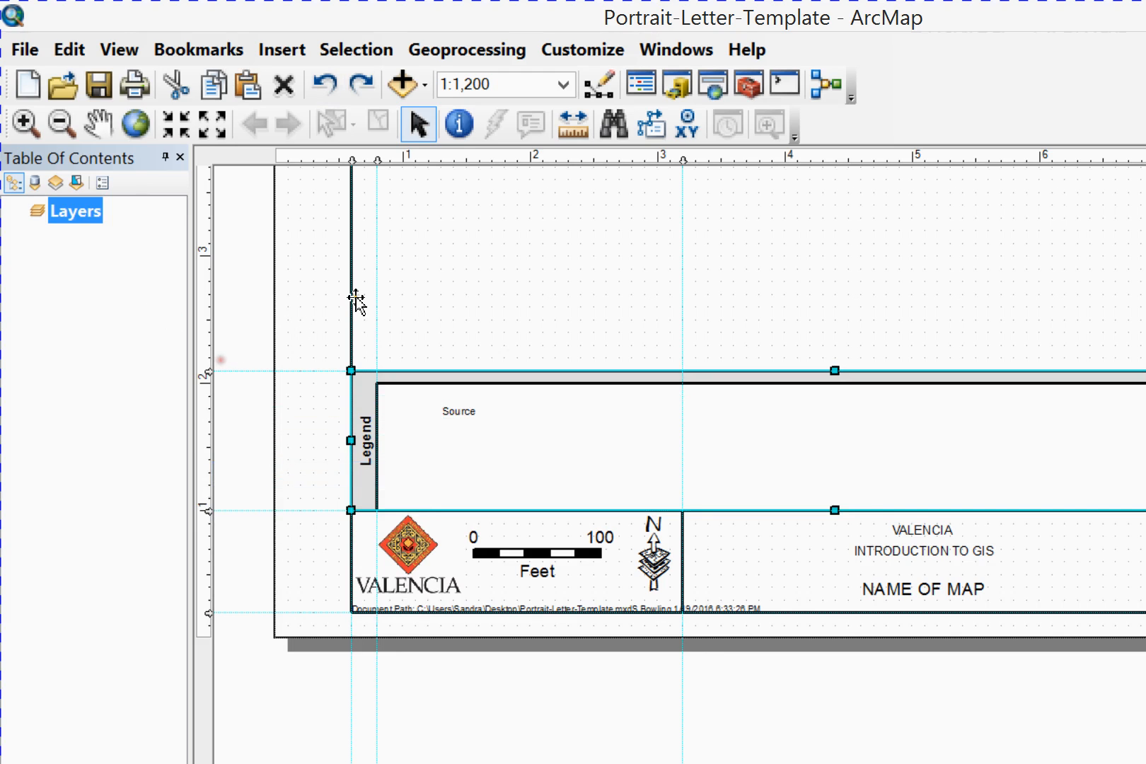
left_click(347, 304)
key("ctrl+z")
key("ctrl+z")
key("ctrl+z")
key("ctrl+z")
key("ctrl+z")
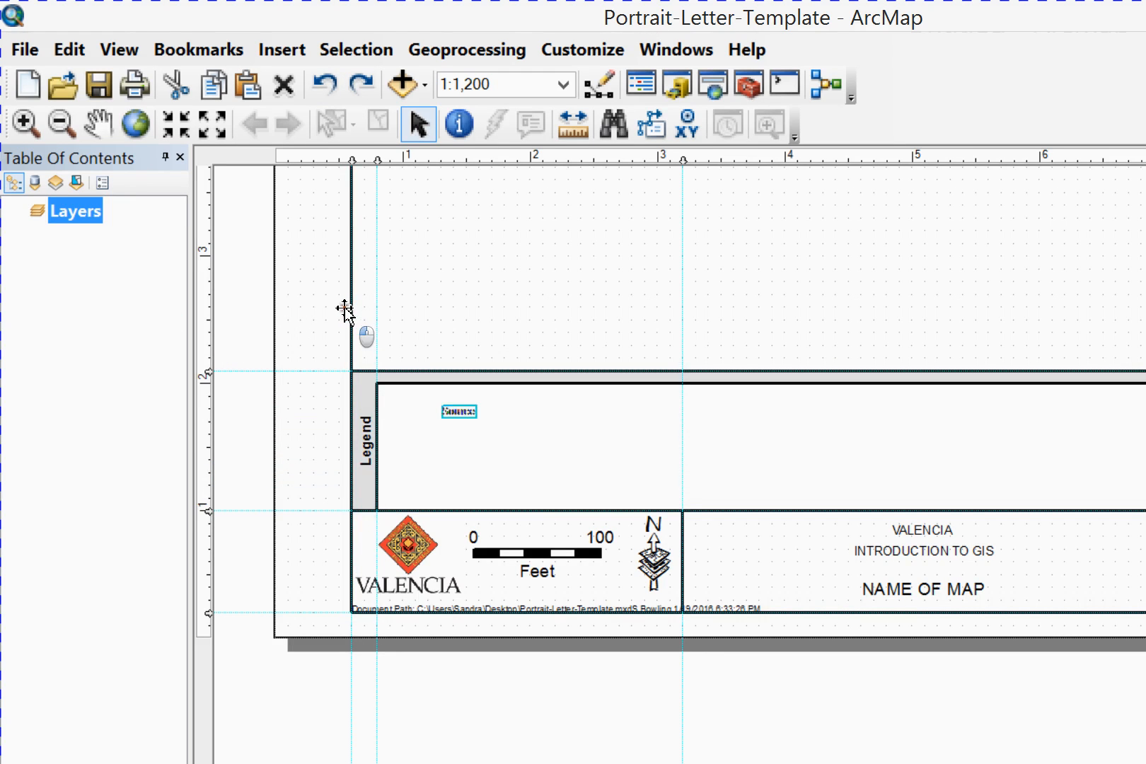
Move the Source text into the gray band above the inner legend box, slightly inside the outer box's left edge
left_click(315, 297)
left_click(326, 300)
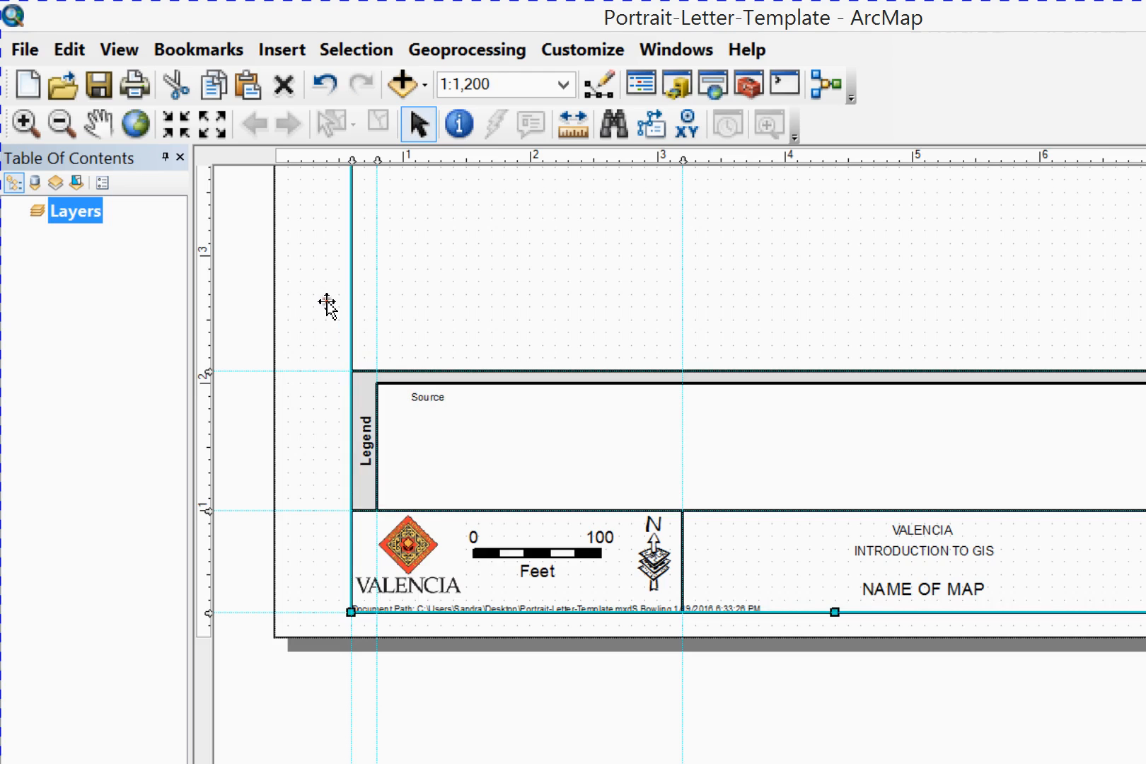
left_click(323, 299)
left_click_drag(322, 298, 280, 290)
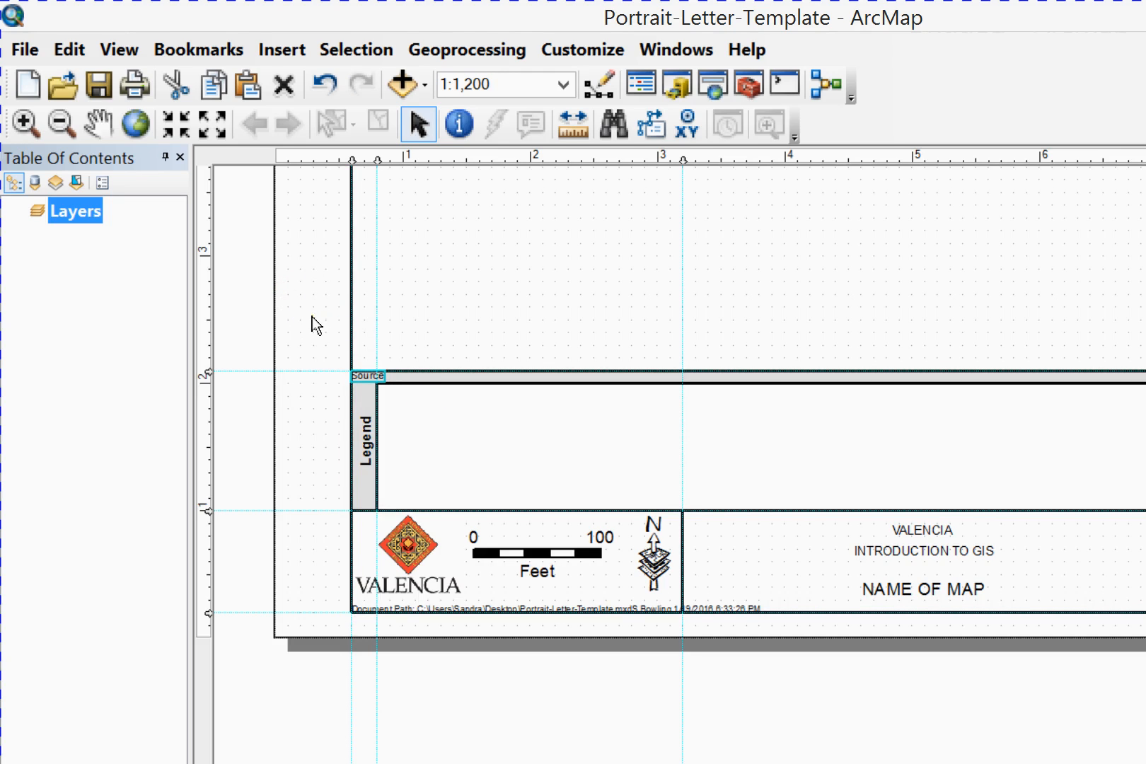
left_click(226, 408)
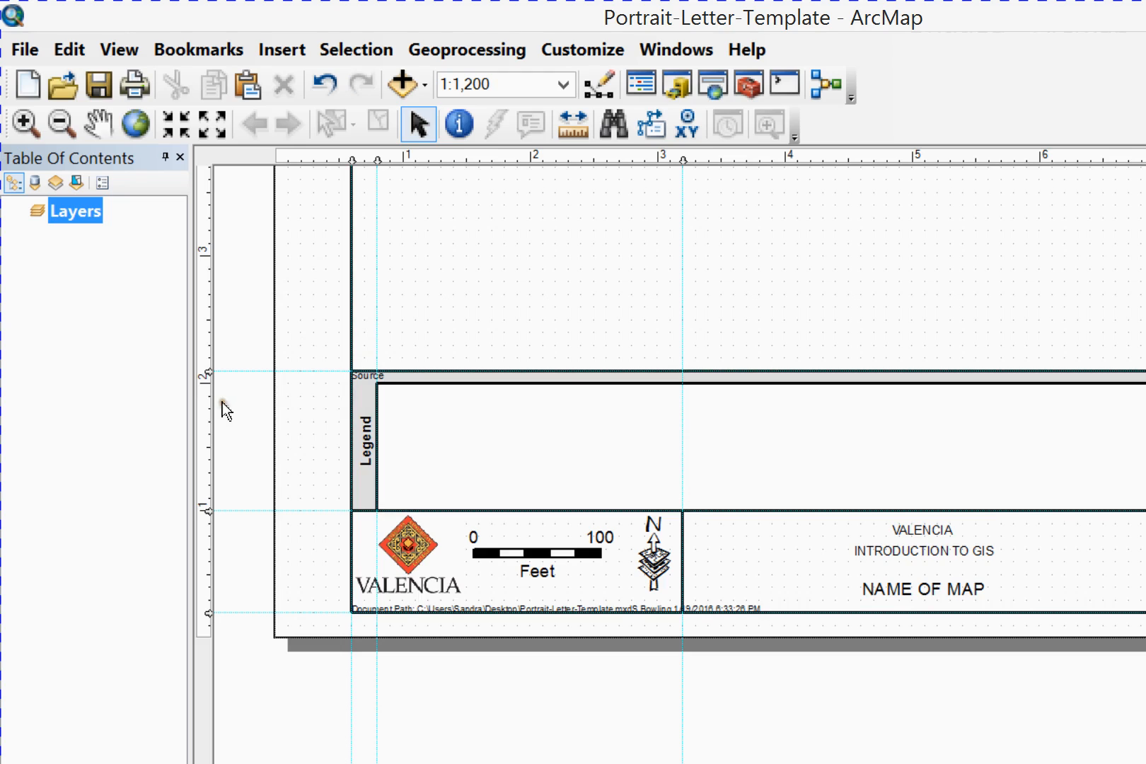
left_click(273, 282)
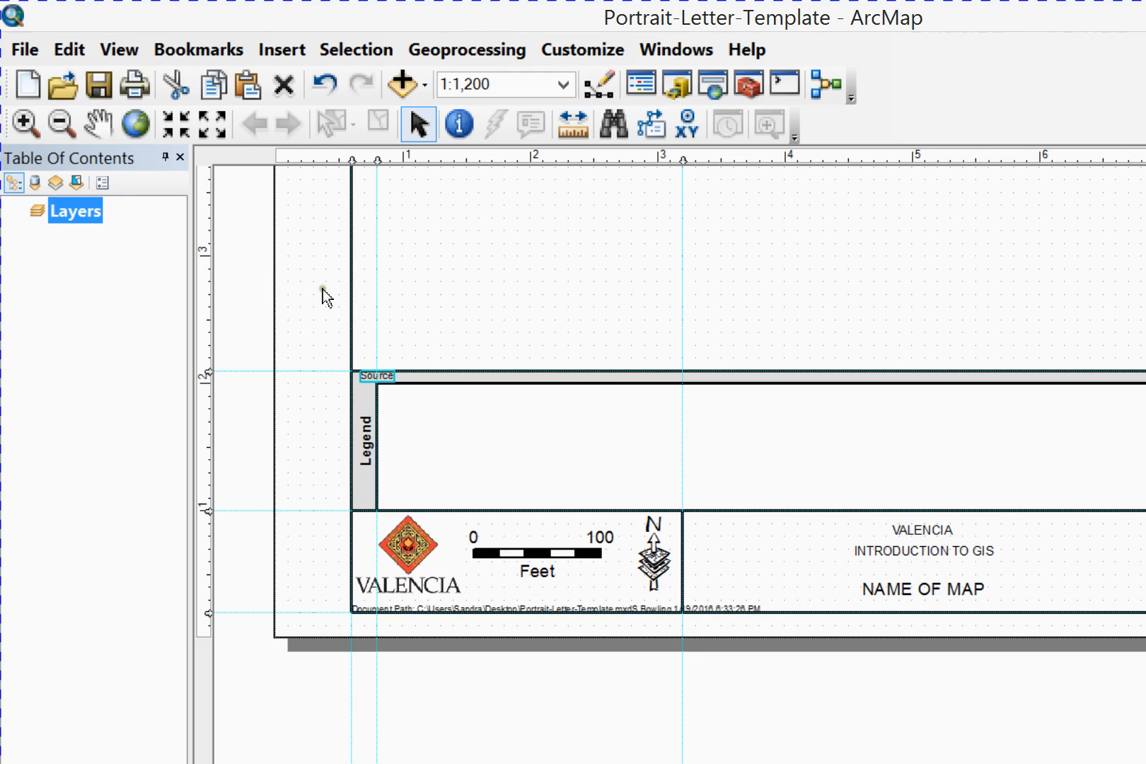
Add a horizontal guide at about 1.9 inches and snap the inner legend box's top edge down to it
left_click(352, 313)
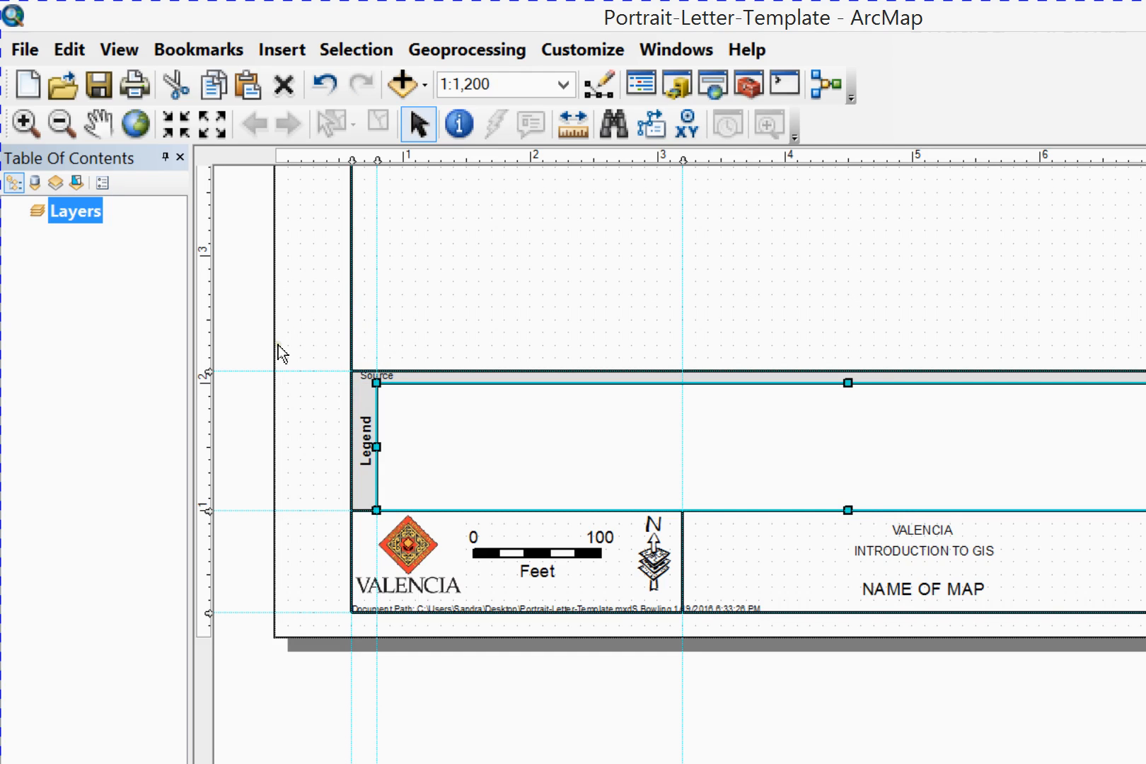
left_click(157, 297)
left_click_drag(636, 287, 637, 295)
Set the Source text's font size to 7
left_click(284, 280)
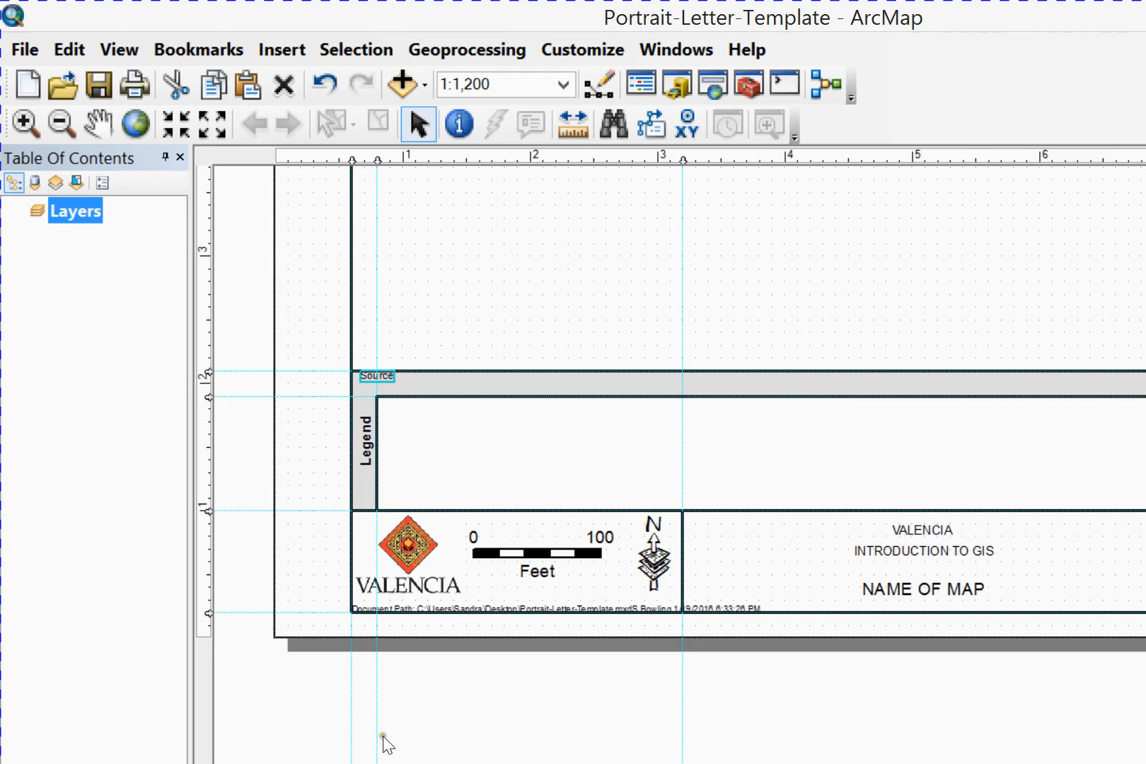
left_click(399, 698)
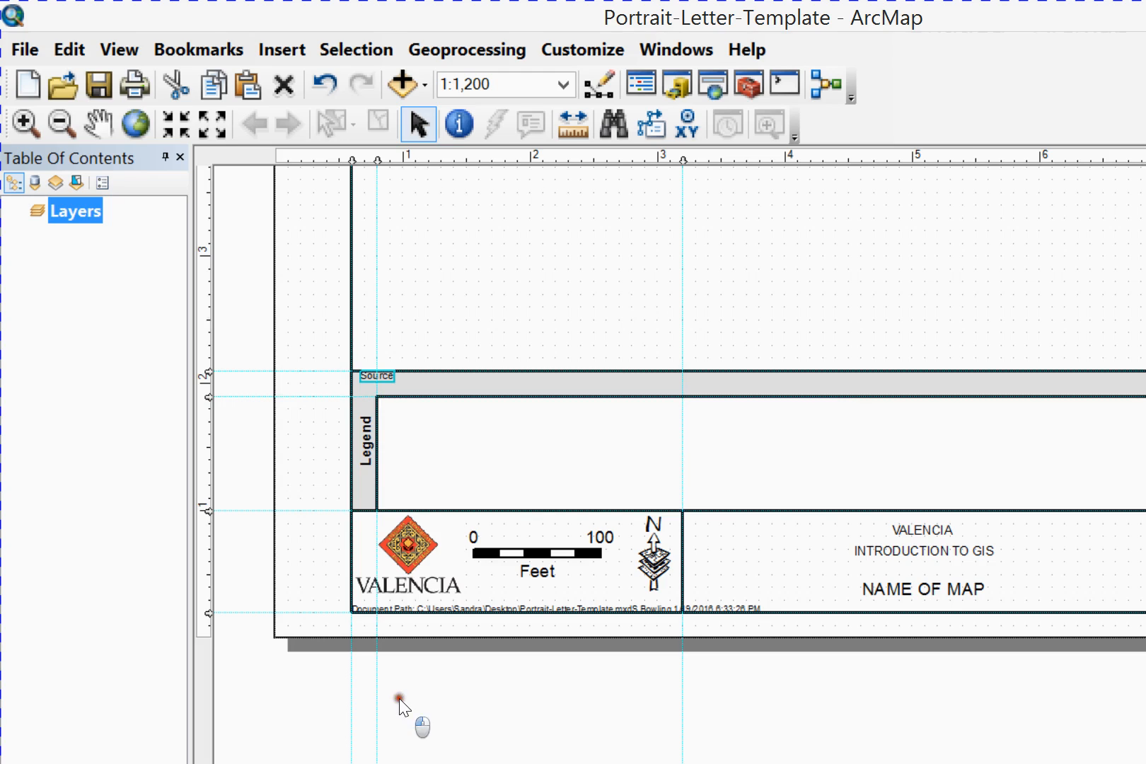
left_click(395, 552)
Nudge the Source text down to the middle of the gray band and right to the inner legend box's left edge
key("Down")
key("Down")
key("Down")
key("Down")
key("Down")
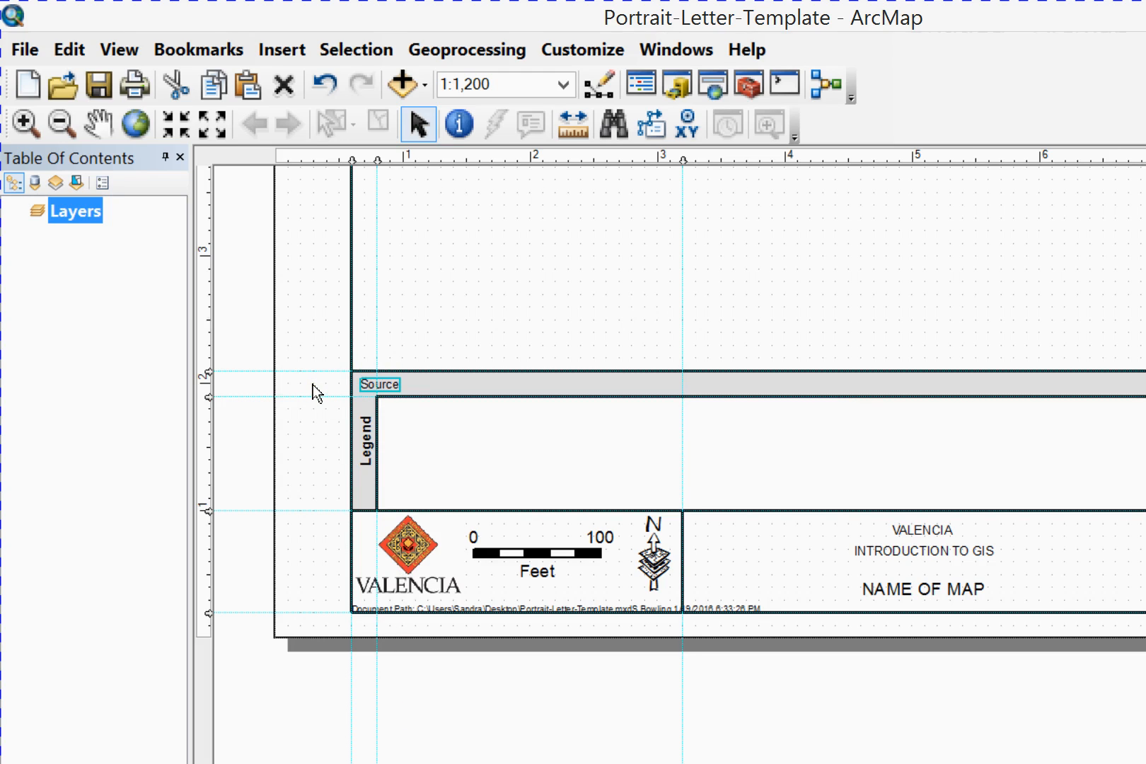
key("Right")
key("Right")
key("Right")
key("Right")
key("Right")
key("Right")
key("Right")
key("Right")
key("Right")
key("Right")
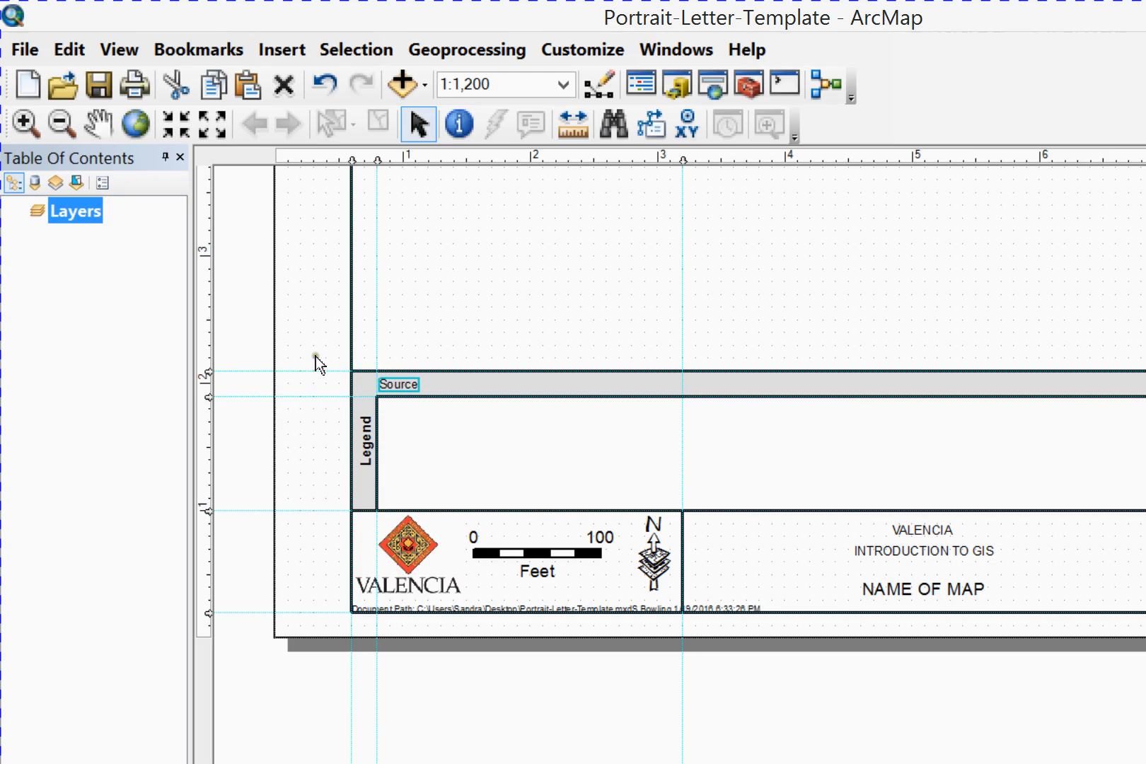
left_click(394, 414)
left_click(363, 551)
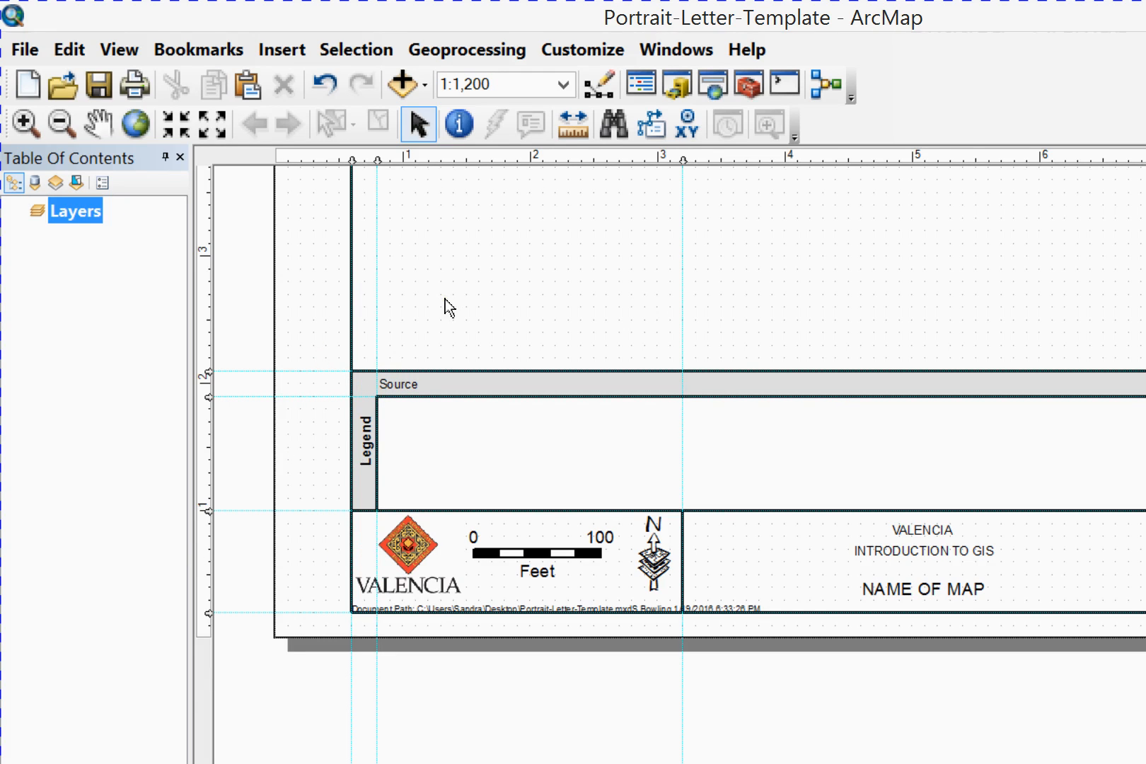
Nudge the Legend text right, out of the gray strip and into the inner legend box
key("Tab")
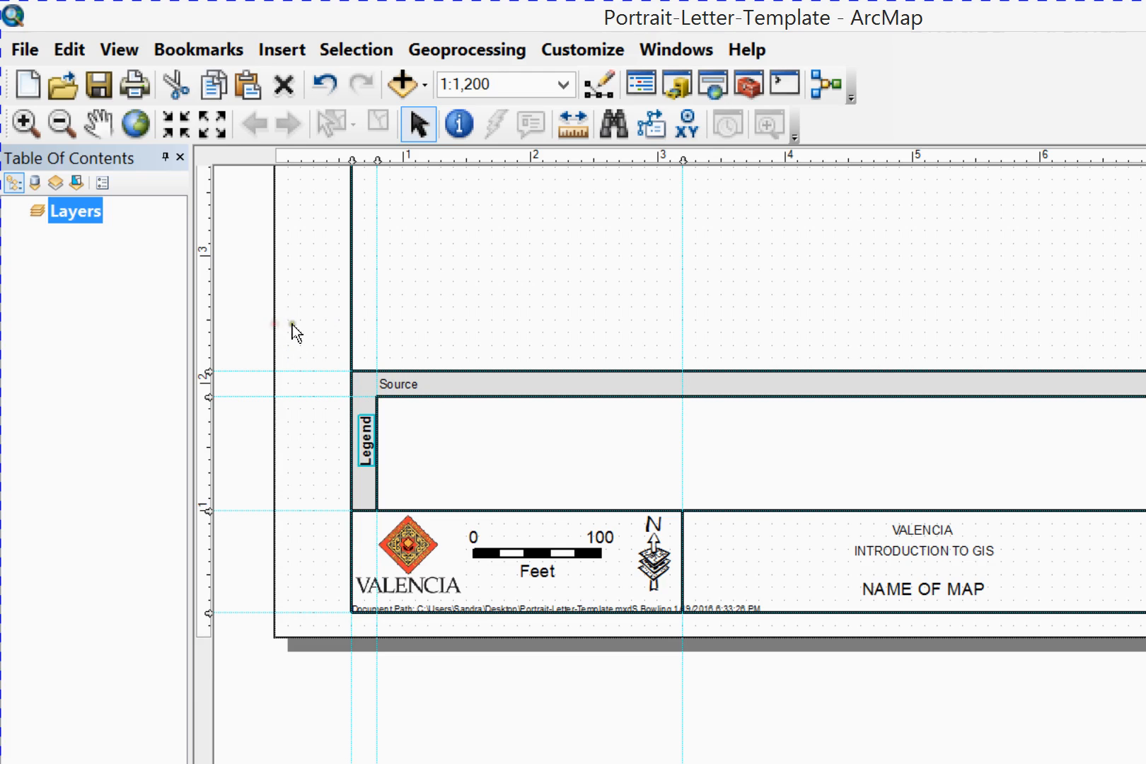
key("Right")
key("Right")
key("Right")
key("Right")
key("Right")
key("Right")
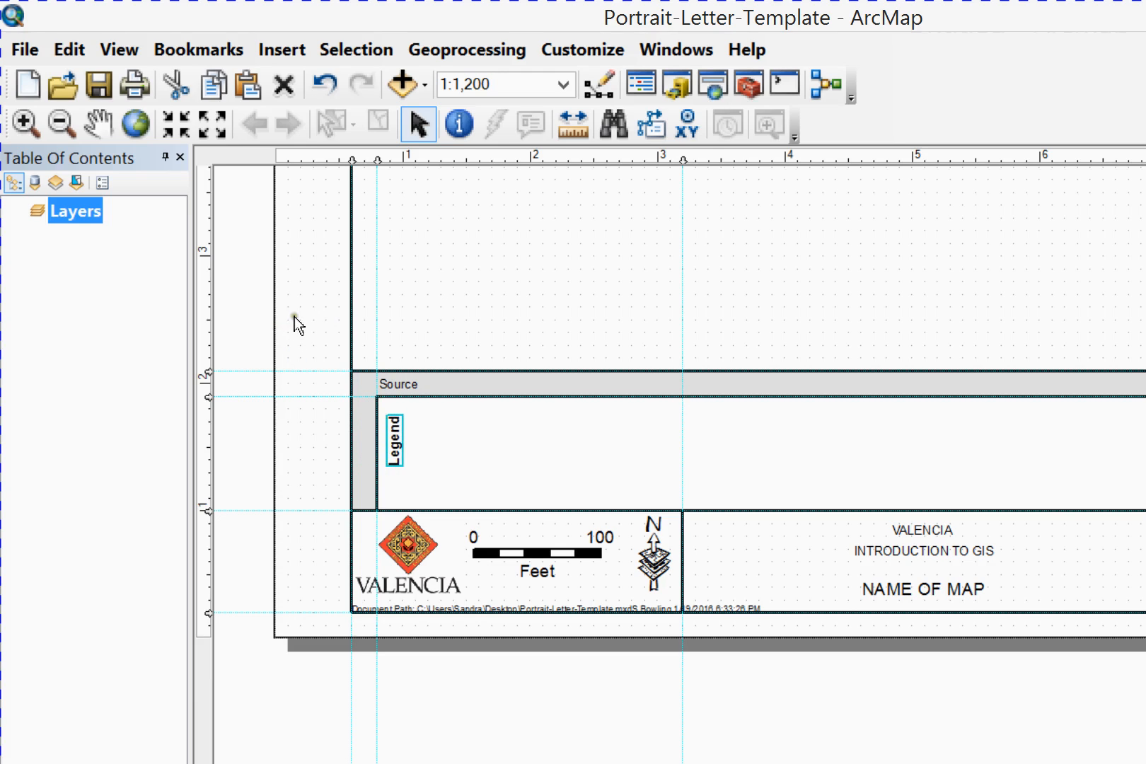
Nudge the Source text left within the gray band until it sits slightly inside the outer box's left edge
key("Tab")
key("Left")
key("Left")
key("Left")
key("Left")
key("Left")
key("Left")
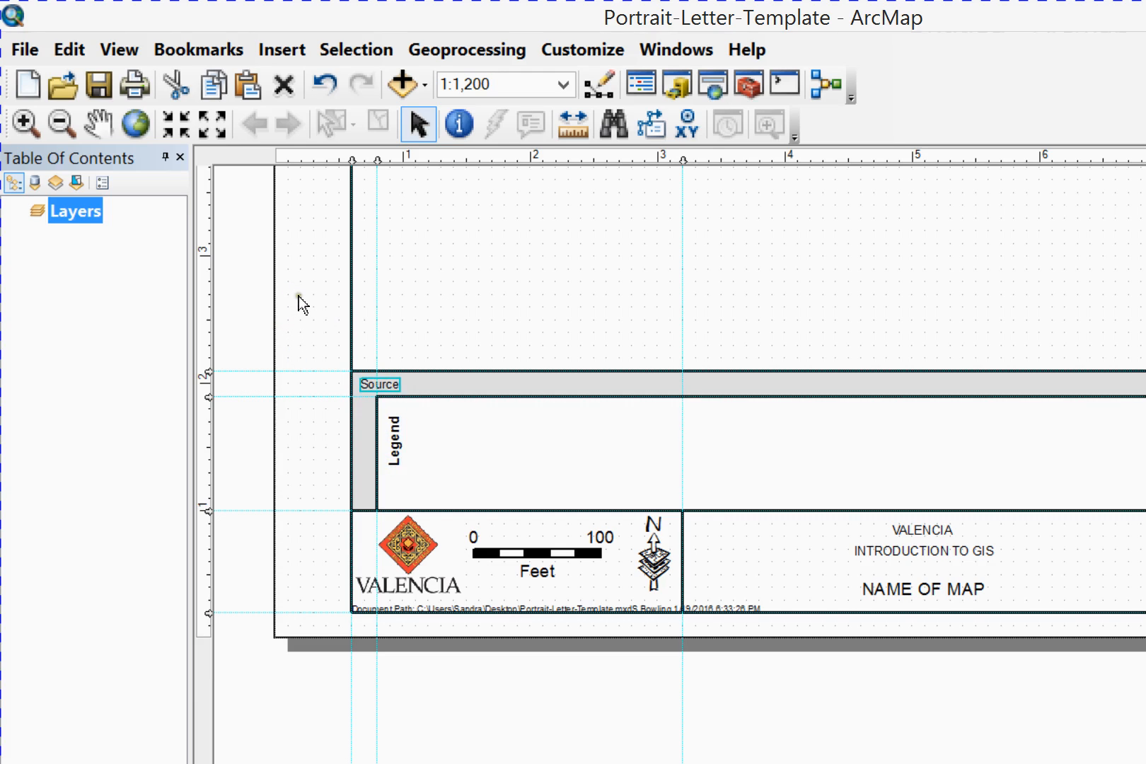
key("Right")
Nudge the Legend text down and left so it sits vertically centered just inside the inner legend box's left edge
left_click(308, 533)
left_click(300, 340)
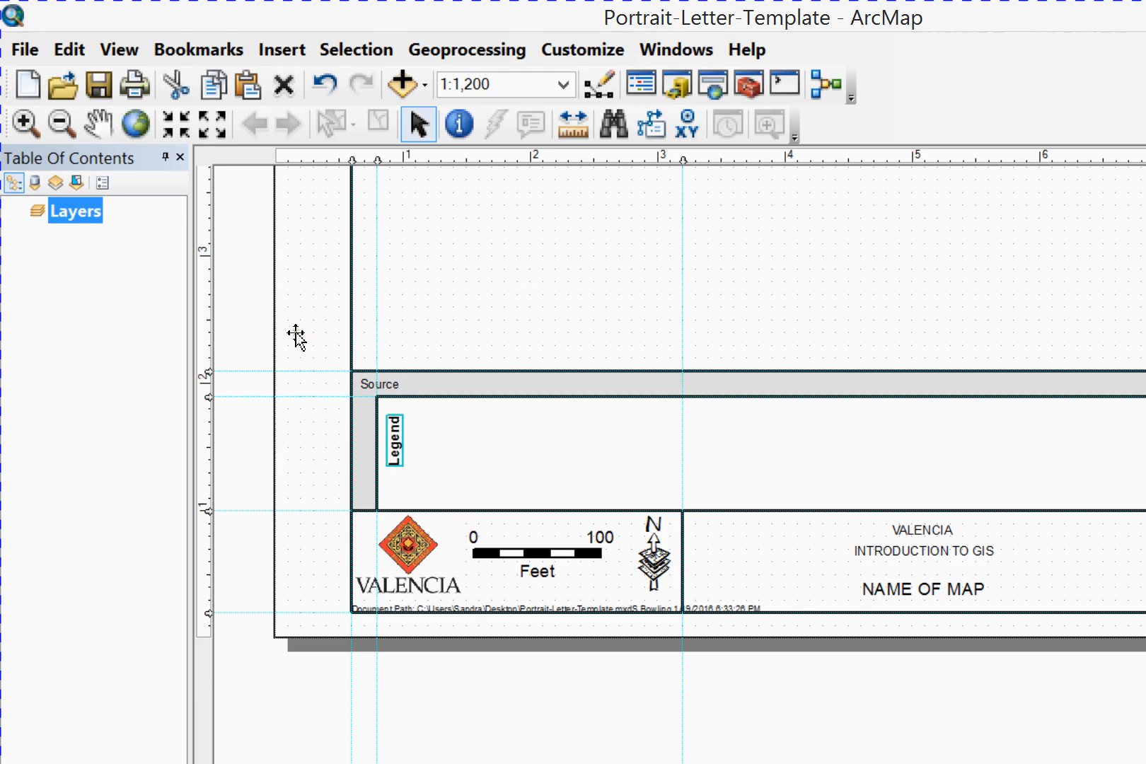
left_click_drag(300, 340, 300, 350)
left_click(289, 344)
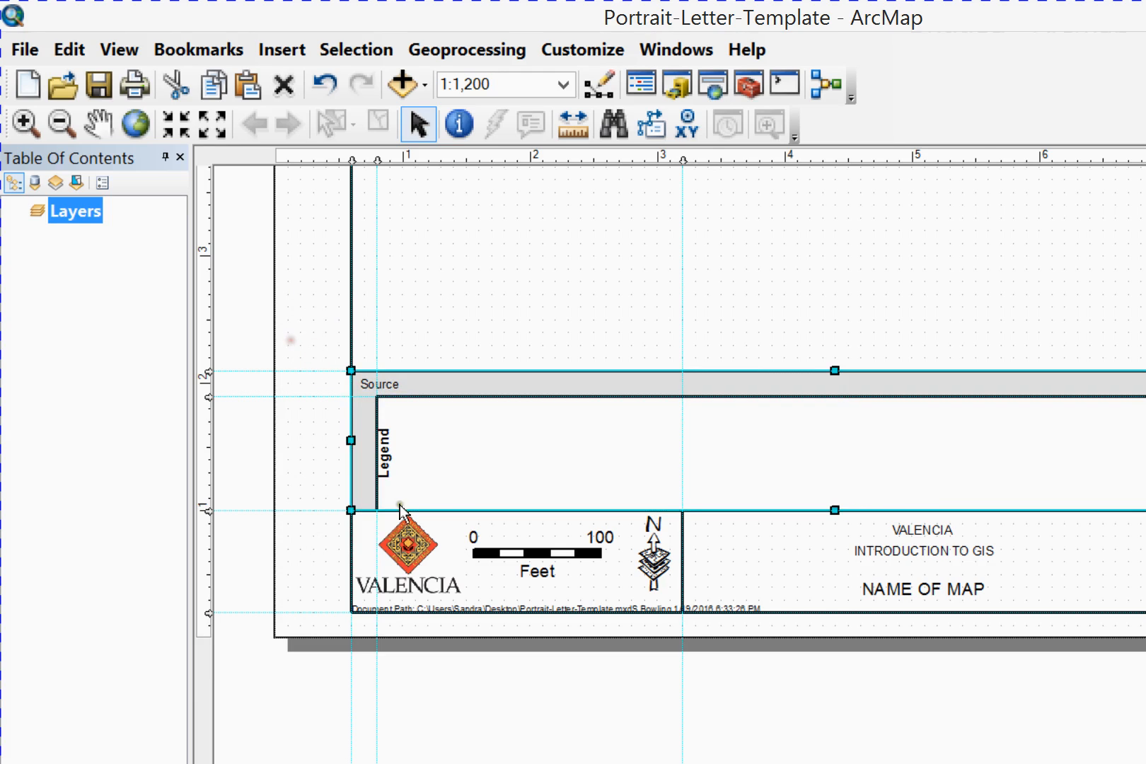
left_click(388, 557)
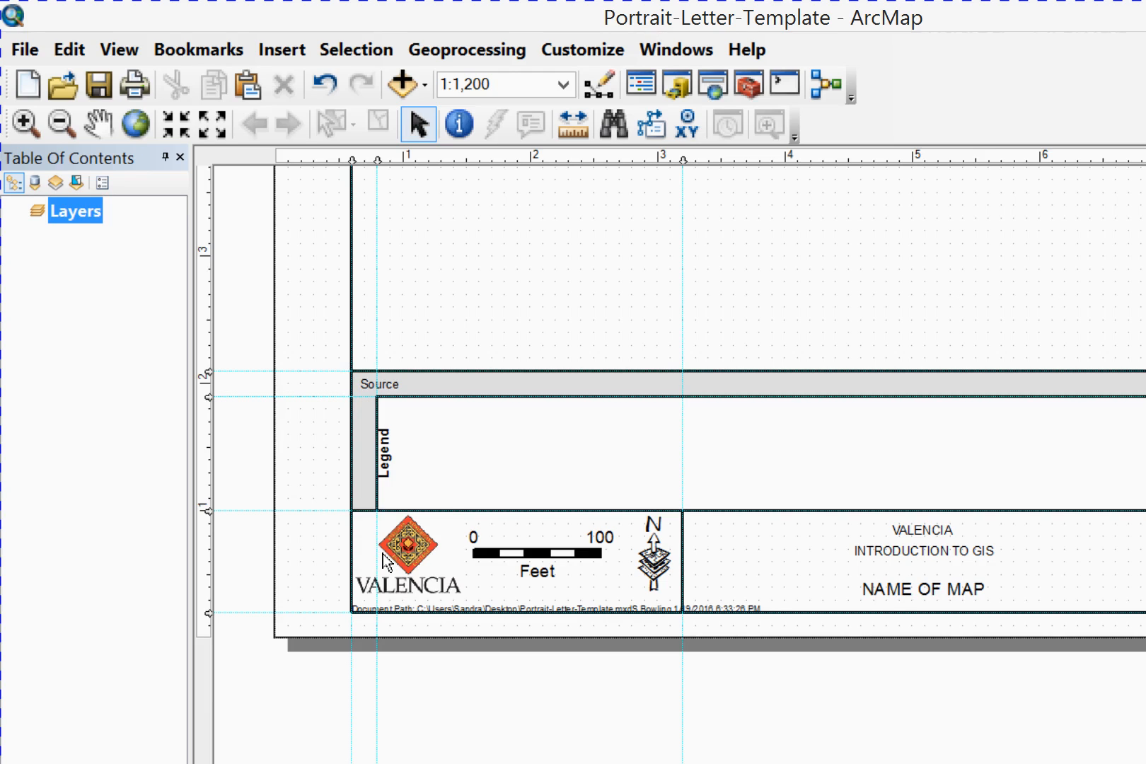
left_click(440, 506)
Move the Layers data frame to the border's upper left corner and stretch it to fill the map area above the gray band
scroll(729, 679, "down", 3)
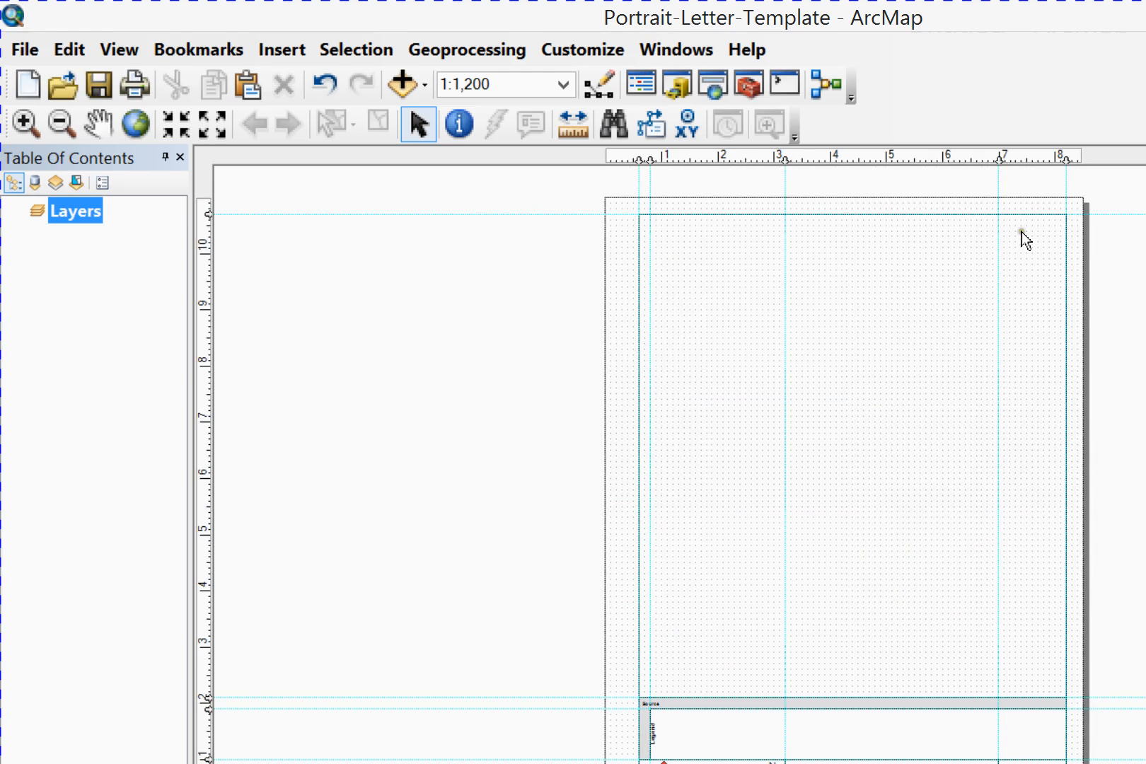
left_click(992, 233)
left_click_drag(992, 234, 580, 224)
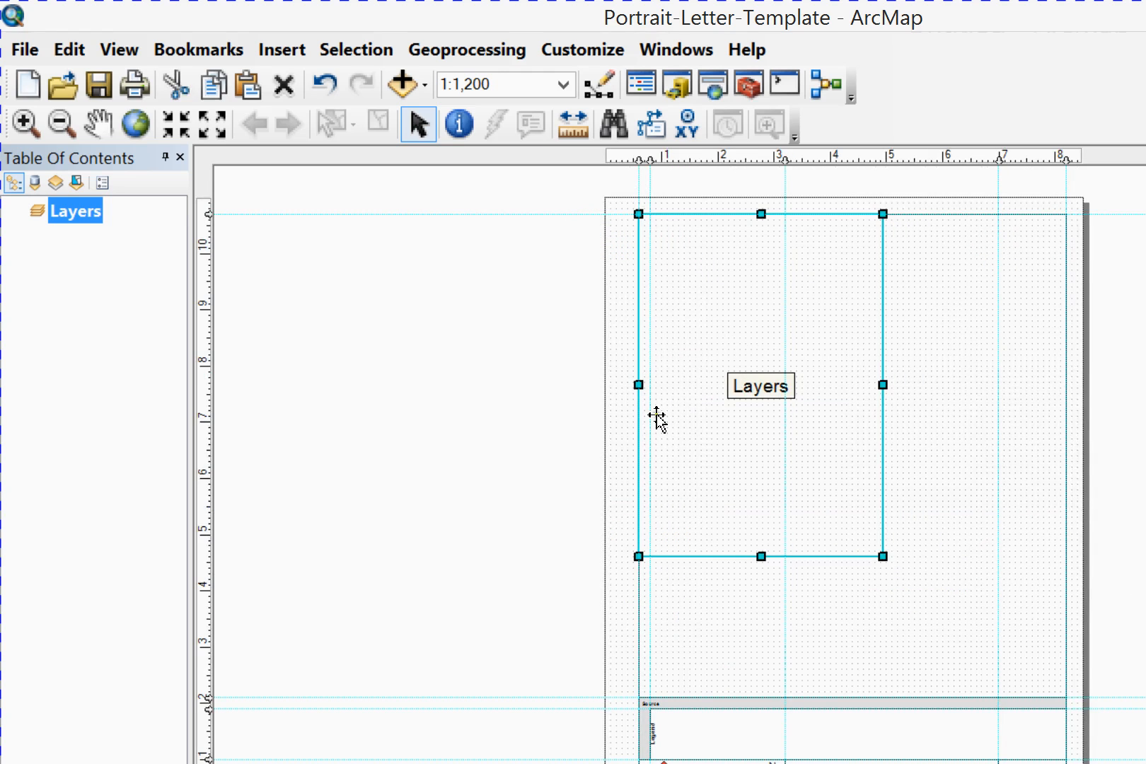
left_click_drag(664, 416, 800, 523)
left_click(967, 460)
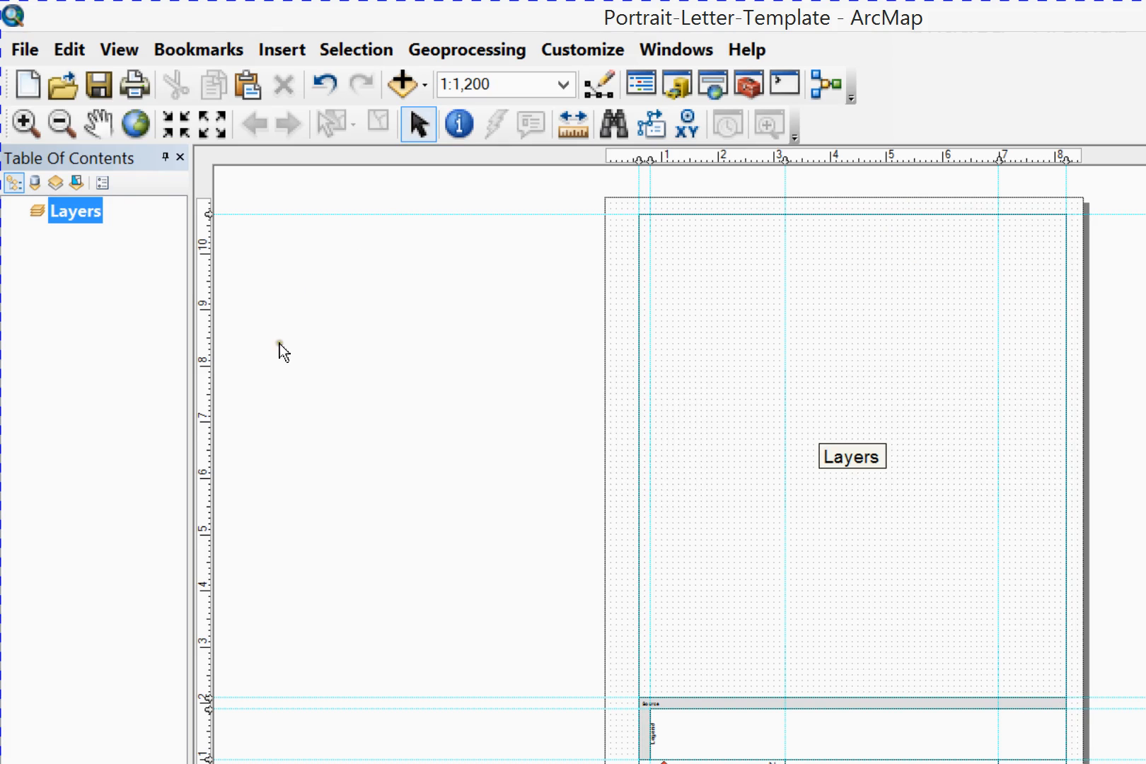
Review the layout view options for guides, rulers, grid and element snapping
right_click(153, 384)
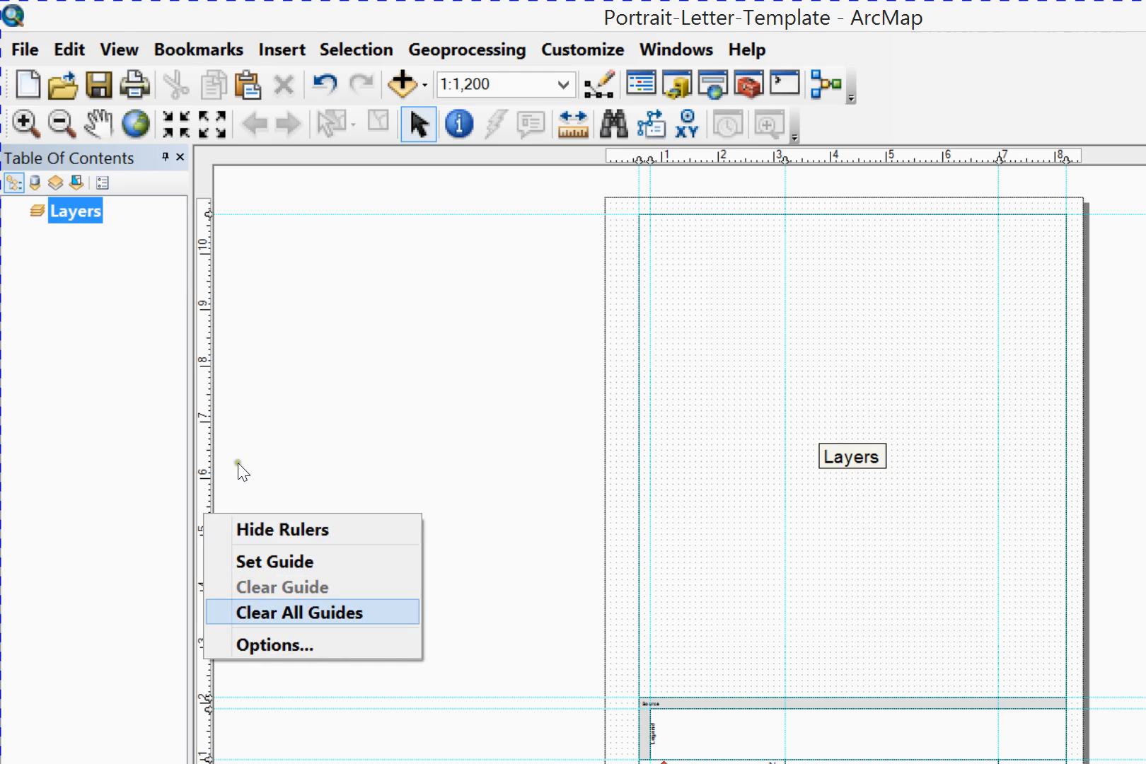
key("Down")
key("Return")
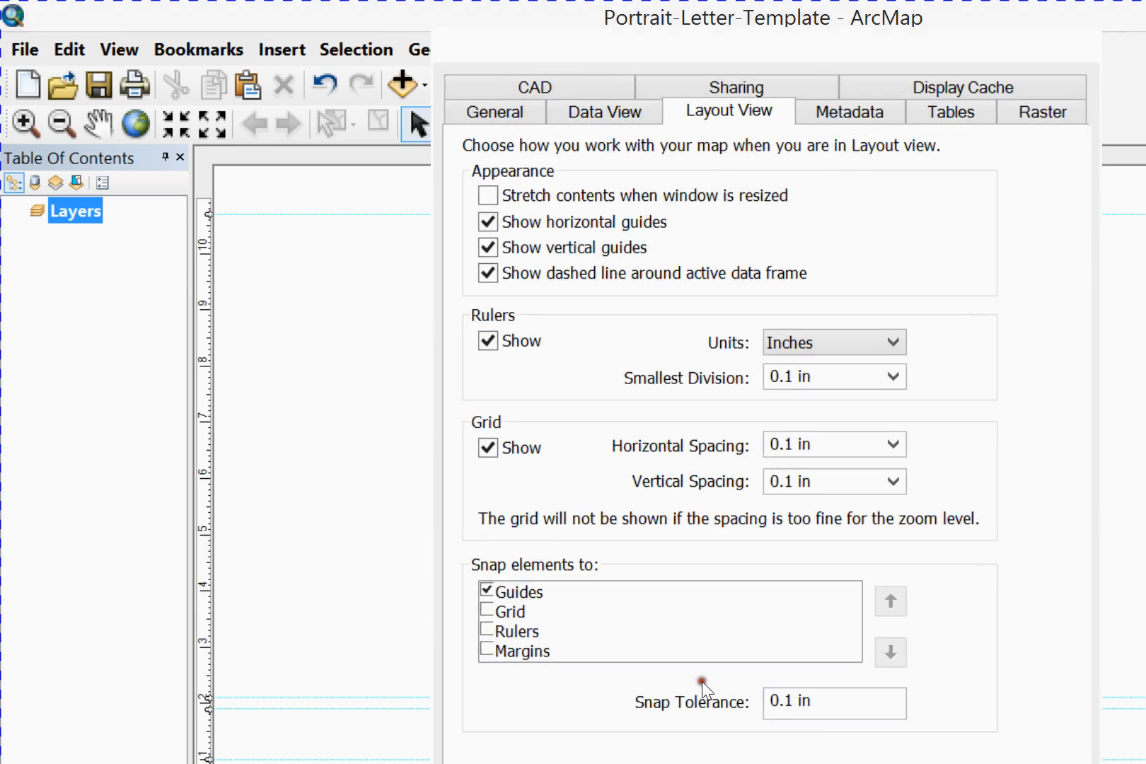
key("Return")
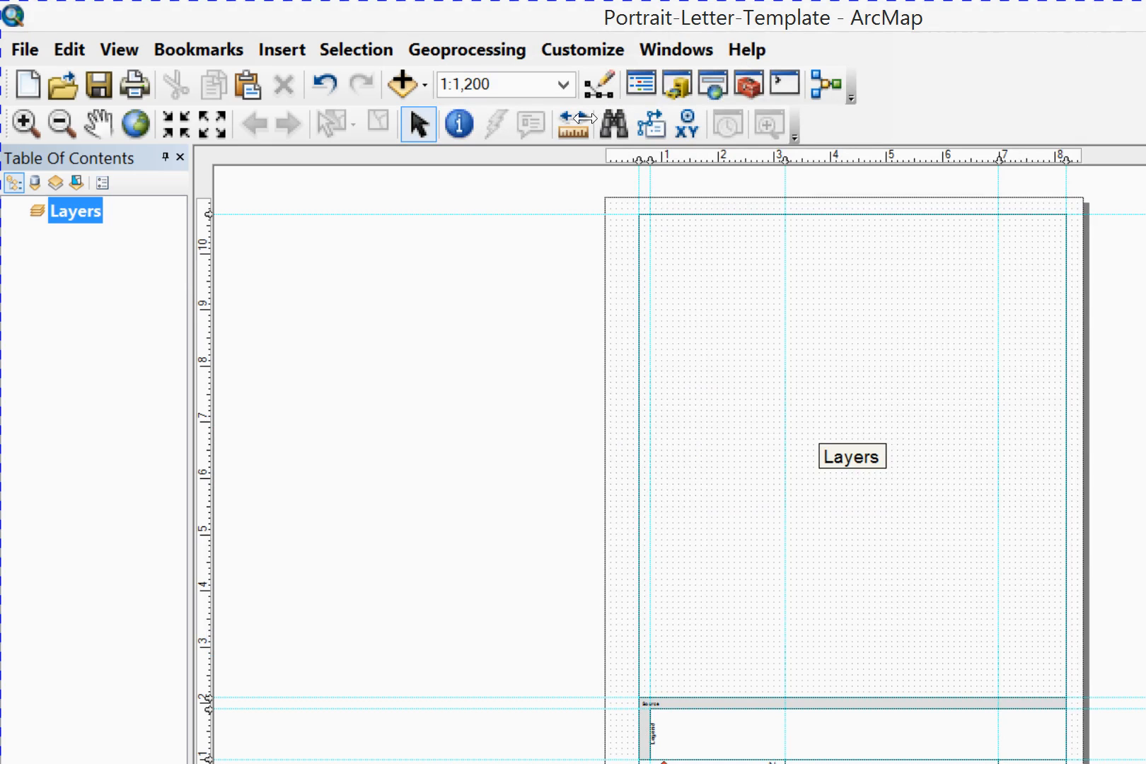
Clear the two vertical guides at about 3.2 and 7 inches, one at a time
right_click(781, 158)
key("Down")
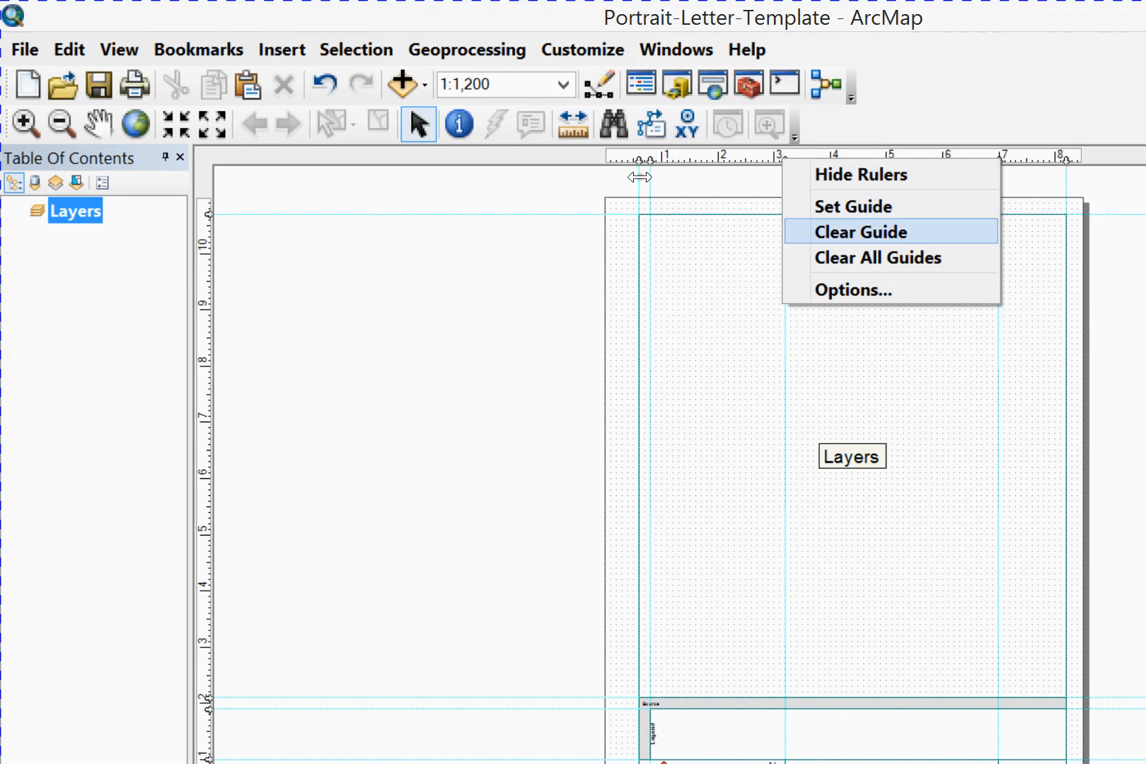
key("Return")
right_click(995, 162)
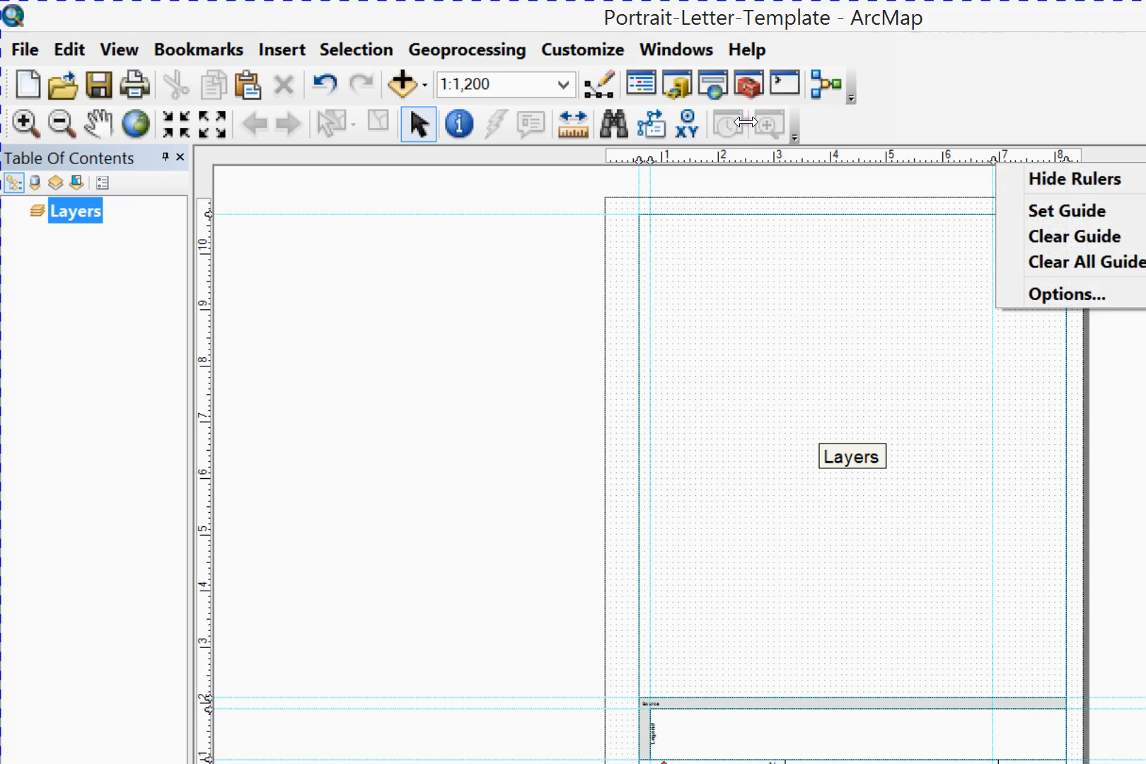
key("Return")
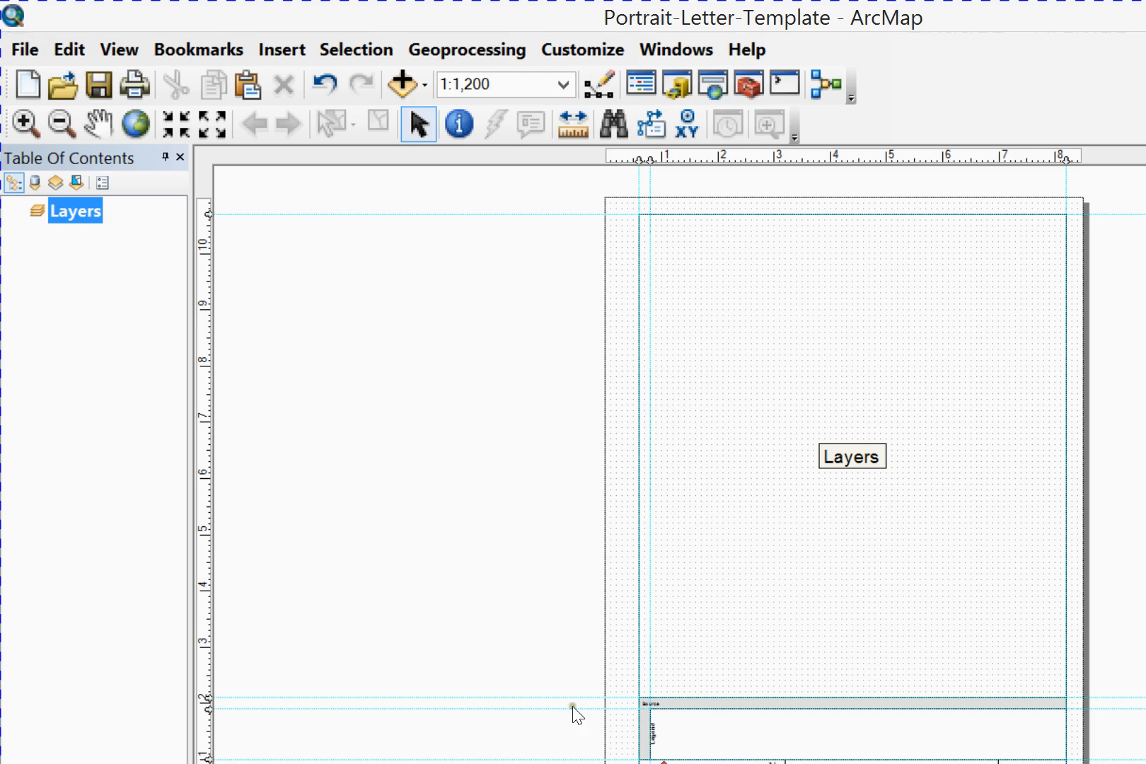
Check the logo, scale bar and document text in the page's lower left corner and save the map document
left_click(645, 671)
left_click_drag(453, 568, 646, 621)
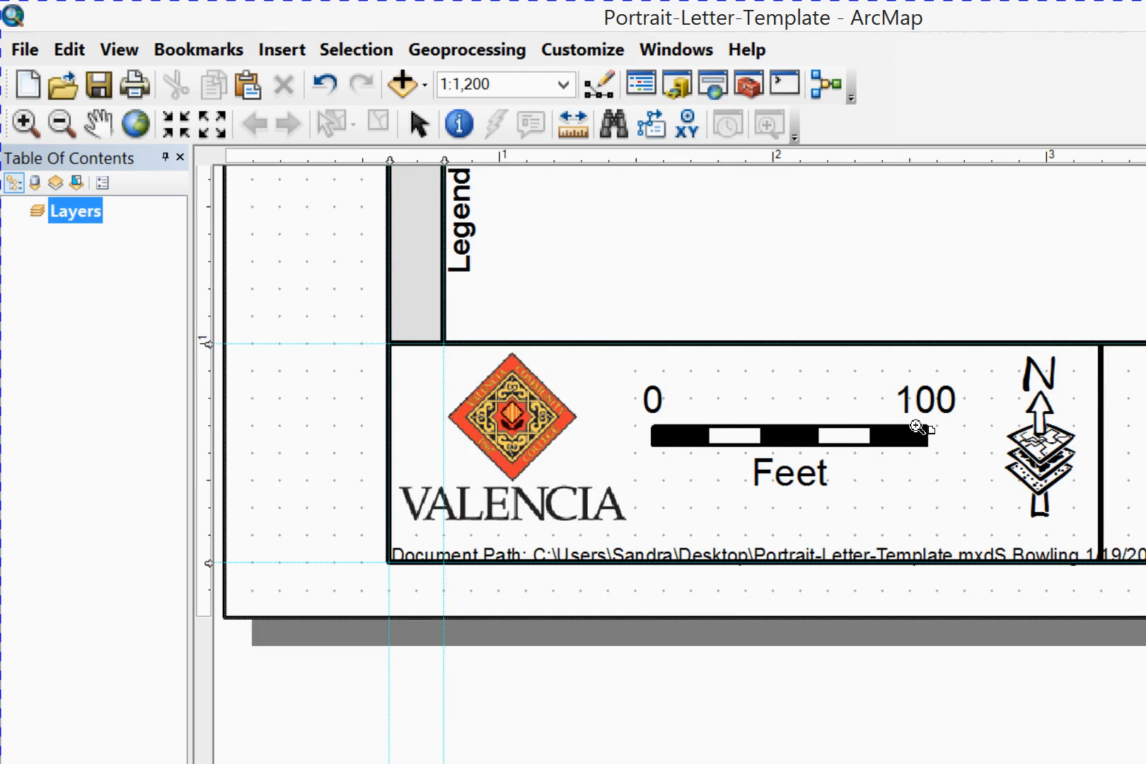
left_click(24, 49)
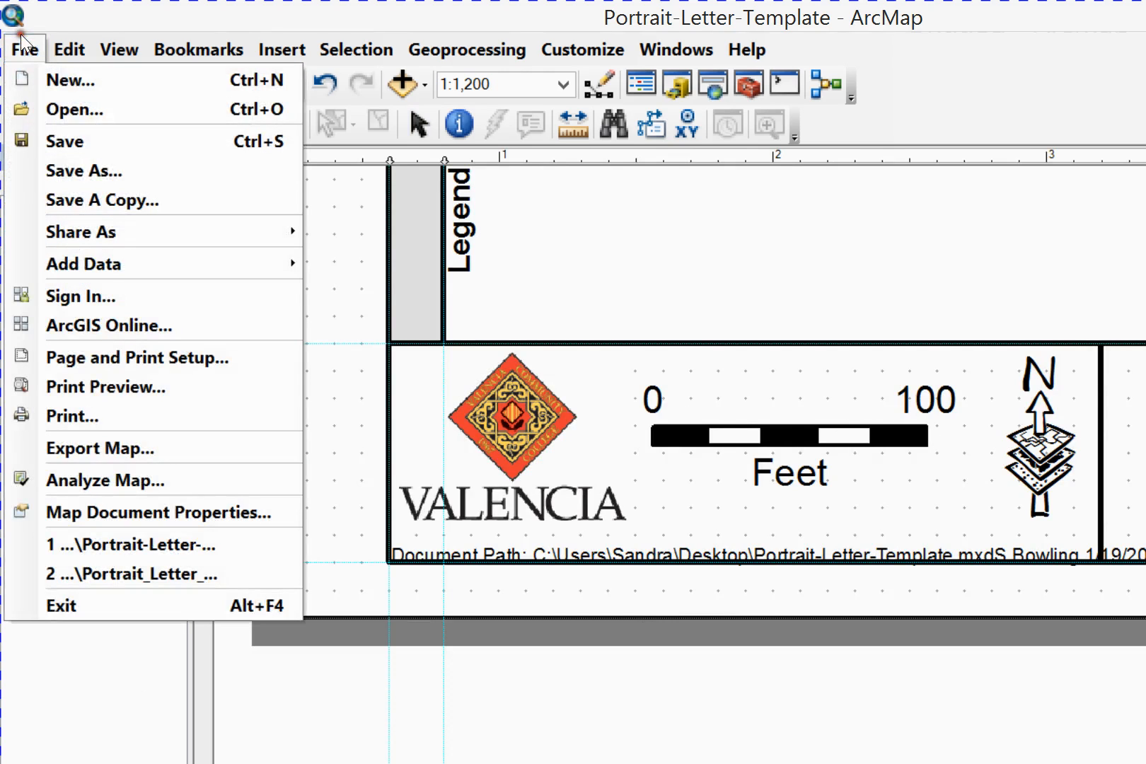
left_click(53, 141)
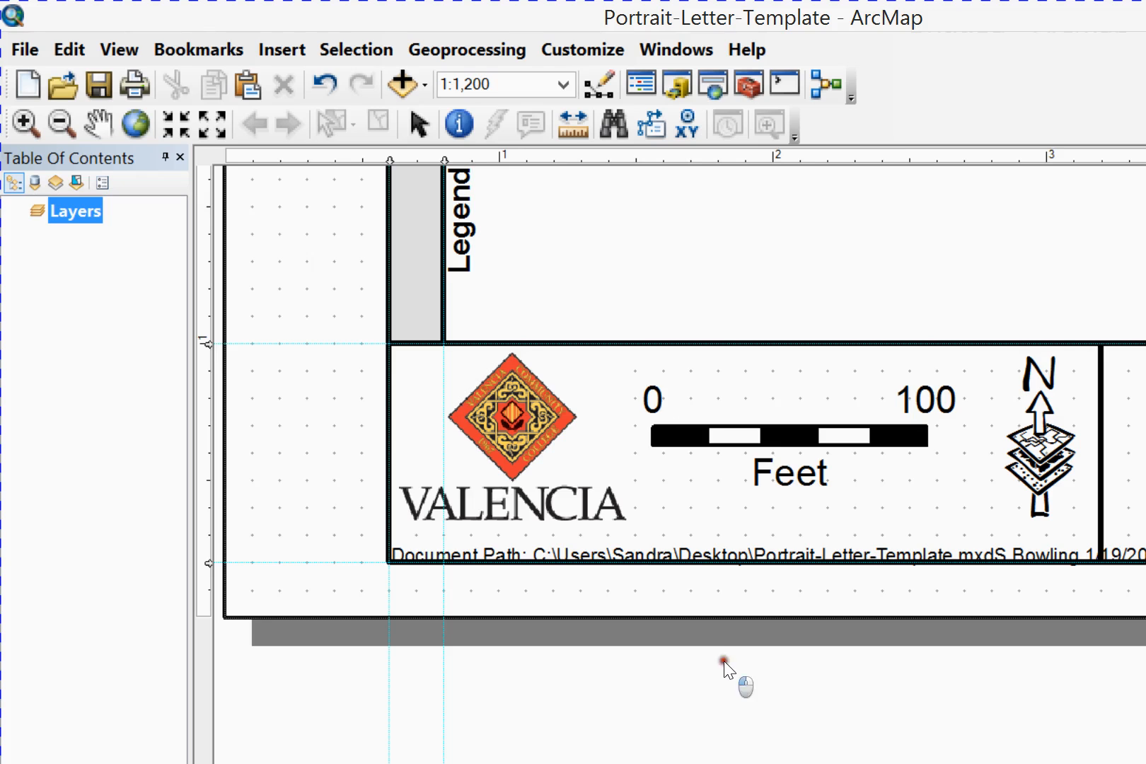
Save the full layout as Portrait-Letter-Template on the Desktop in ArcMap Document format, replacing the existing file
scroll(724, 661, "down", 5)
left_click(25, 48)
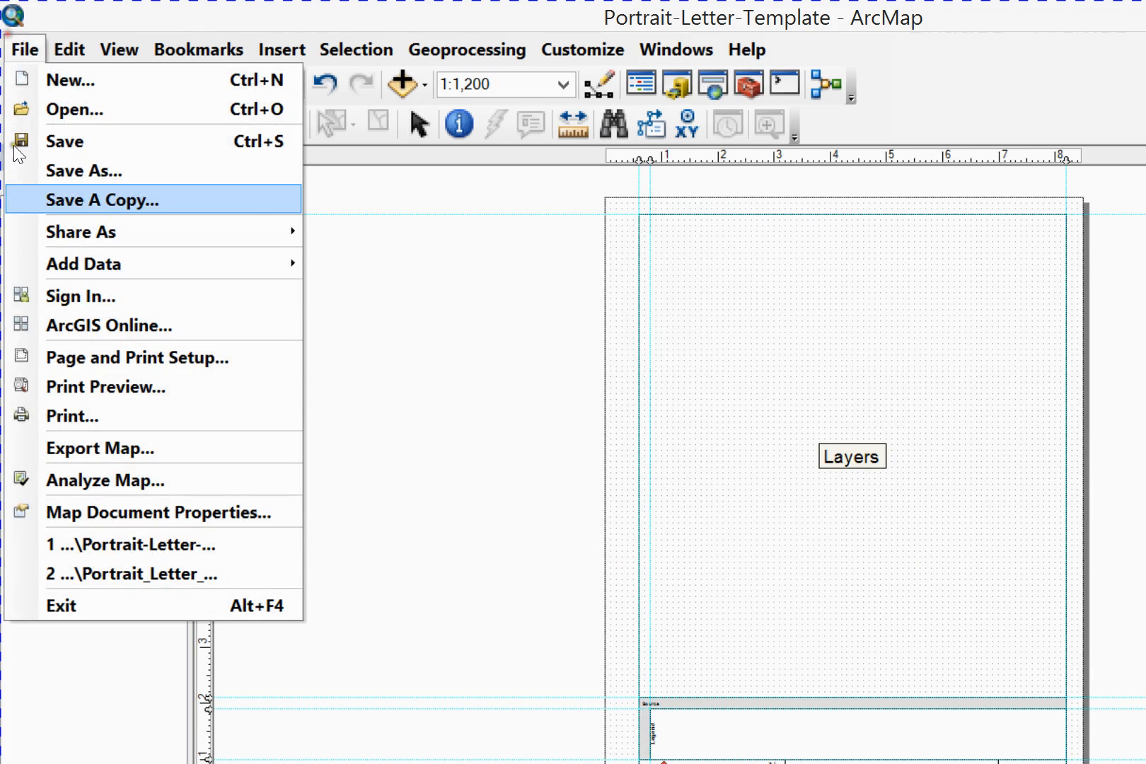
left_click(47, 133)
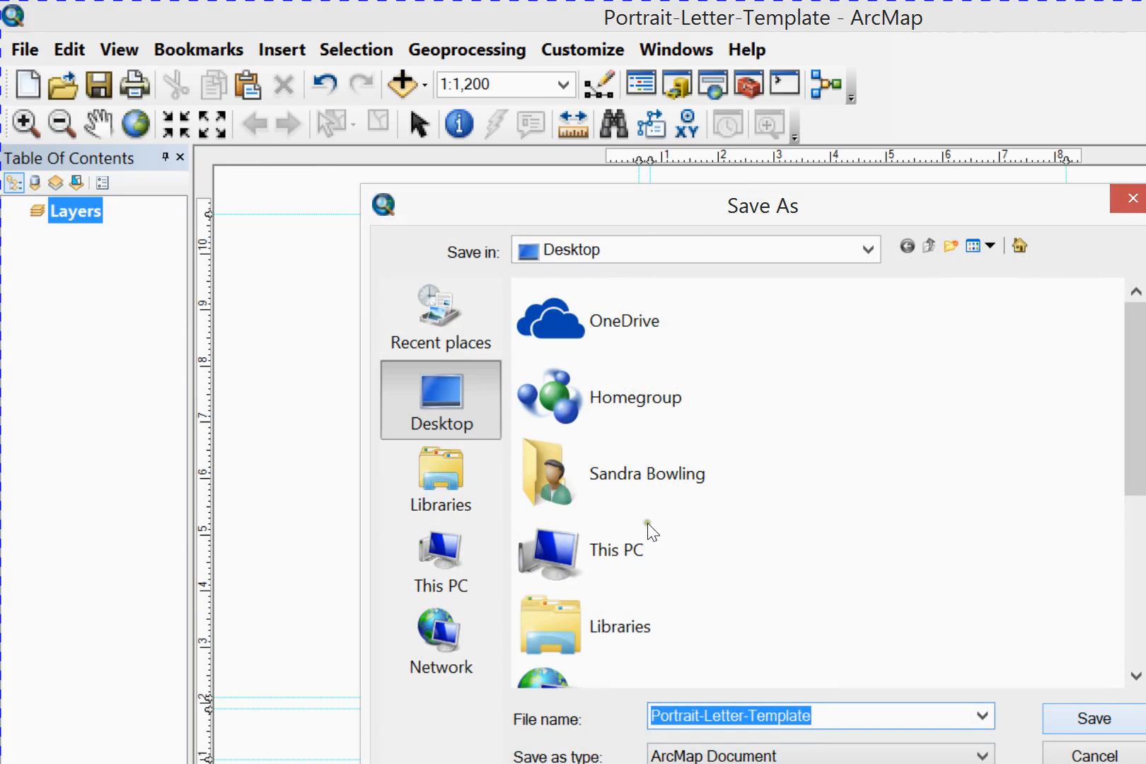
scroll(834, 503, "down", 5)
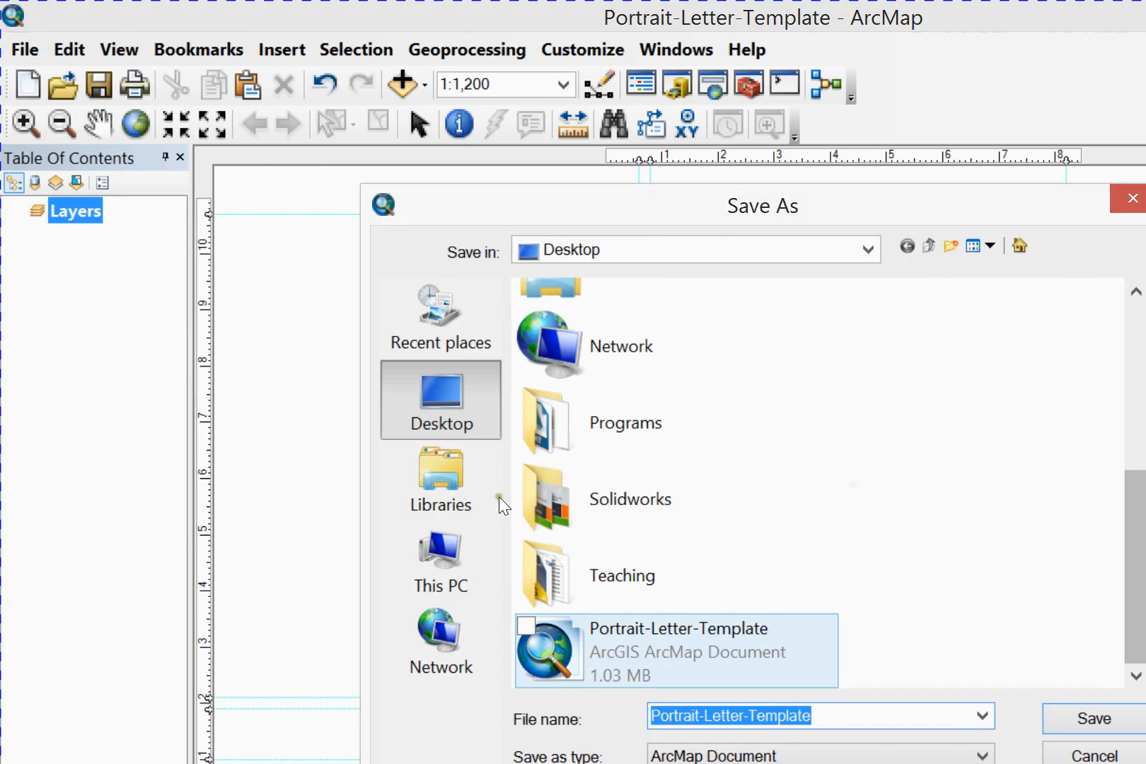
key("Return")
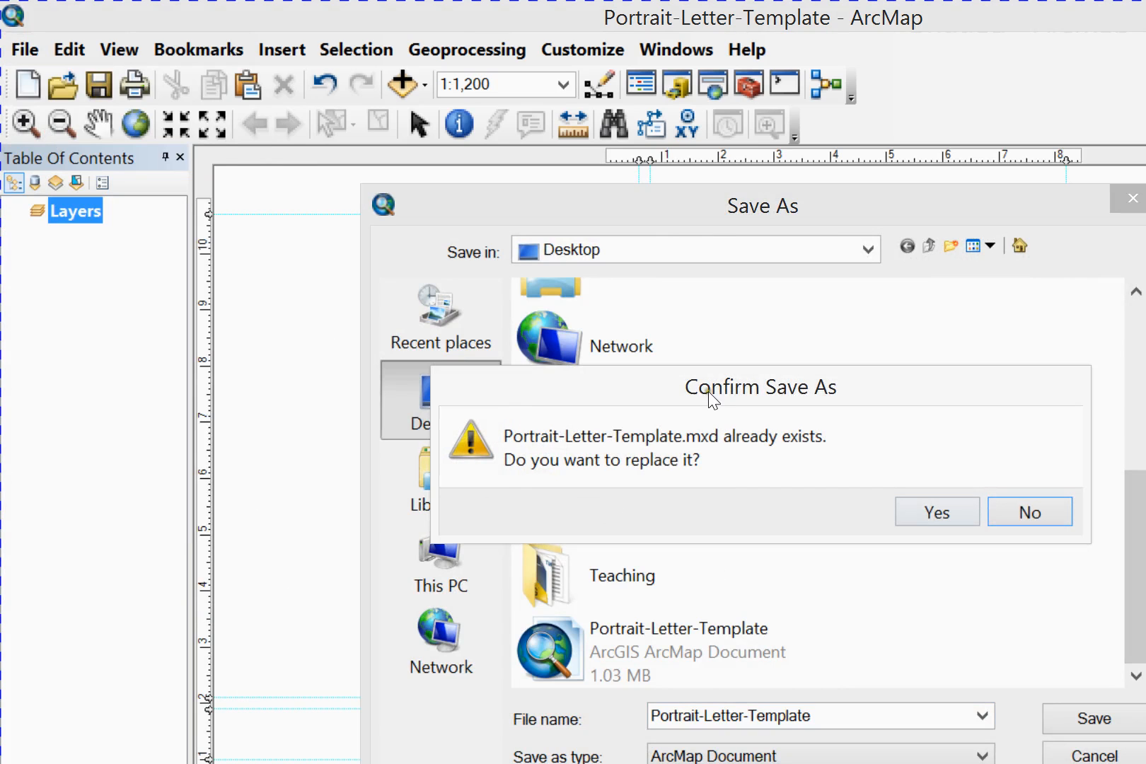
key("y")
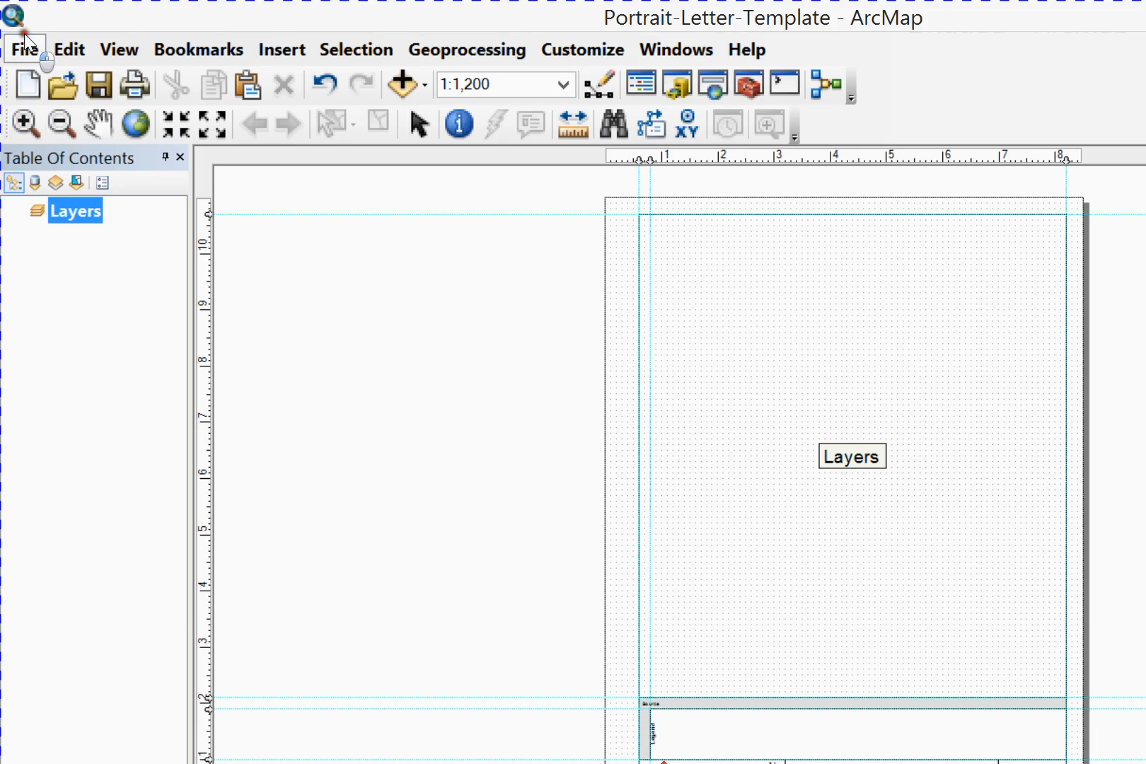
Examine the map document properties, including the file path, title, author and last-saved date
left_click(26, 44)
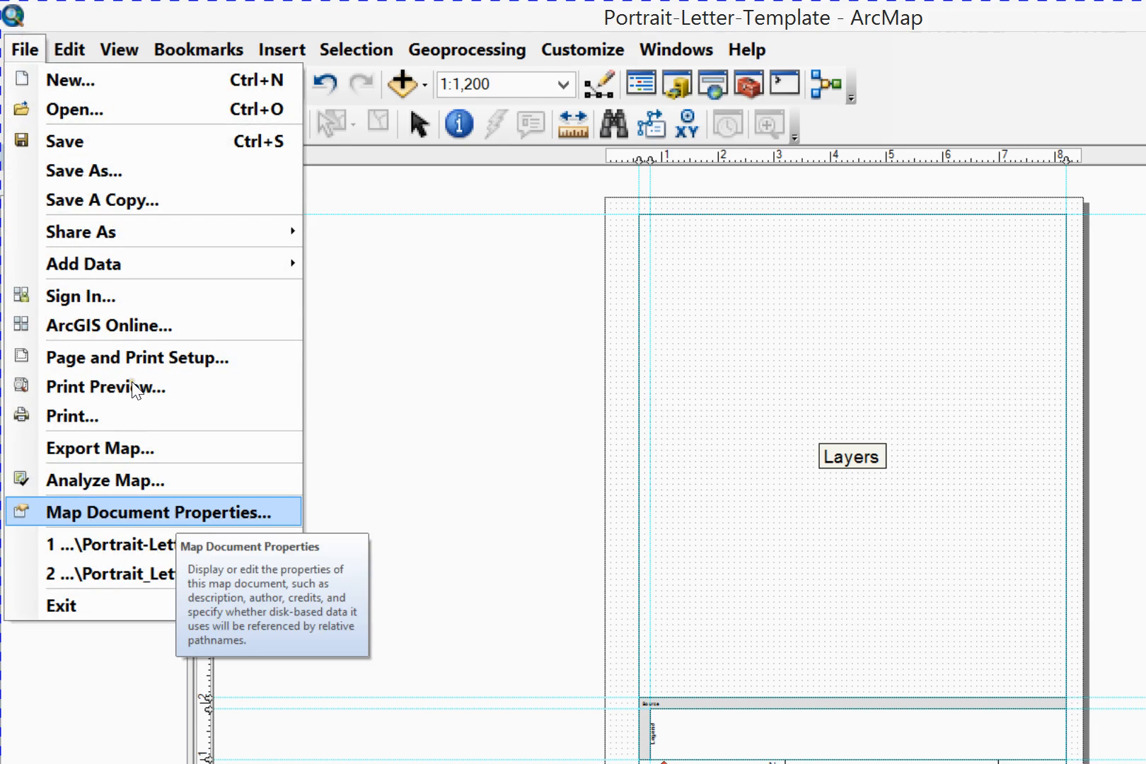
key("Return")
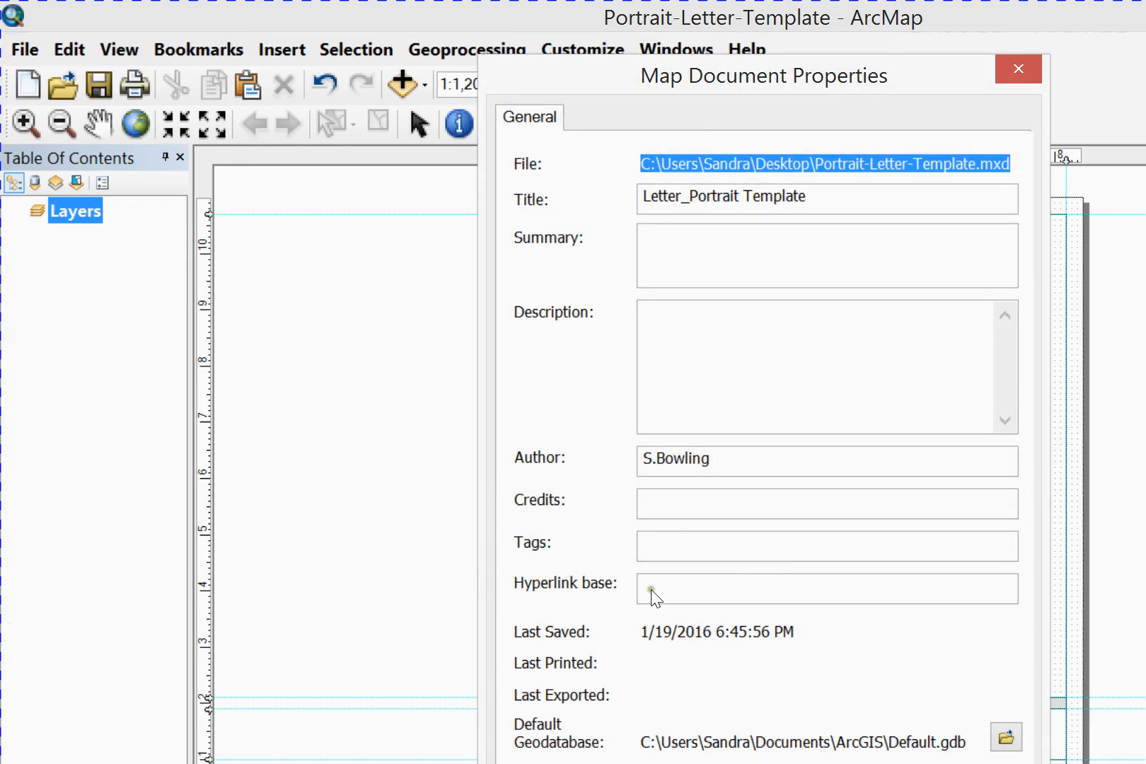
left_click(574, 666)
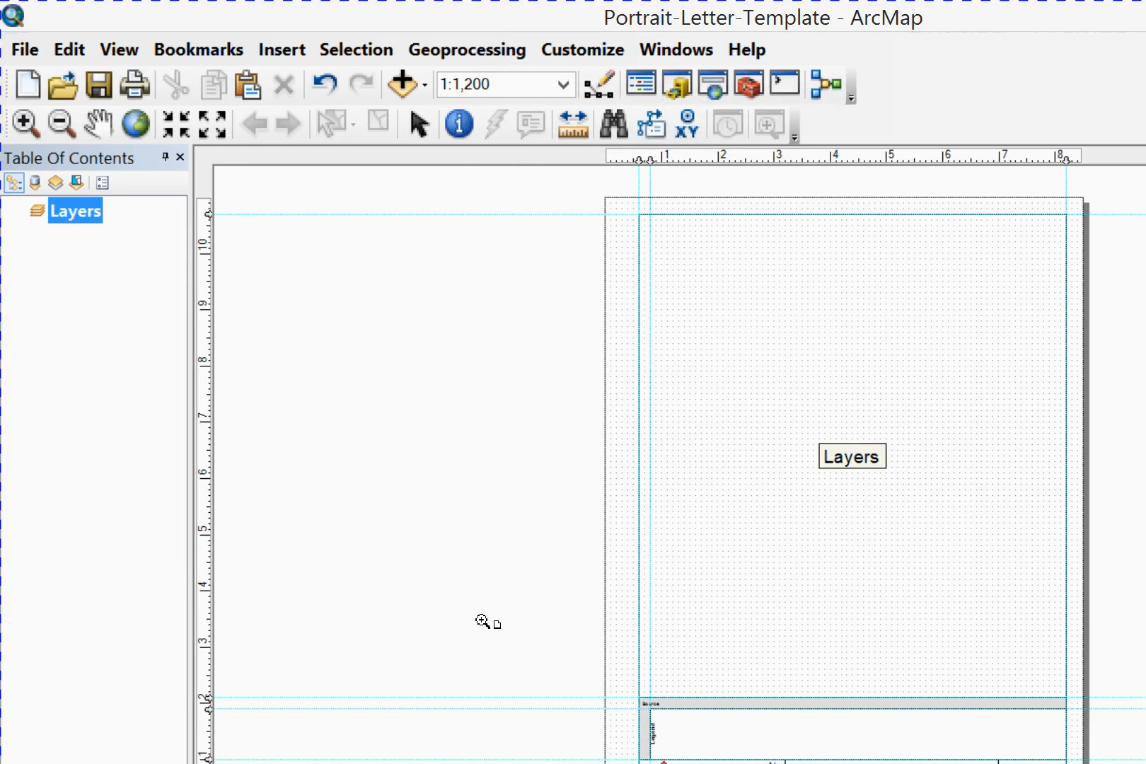
Browse the new-map templates, pick Portrait-Letter-Template from the Desktop as the template, and leave without creating a new map
left_click(21, 49)
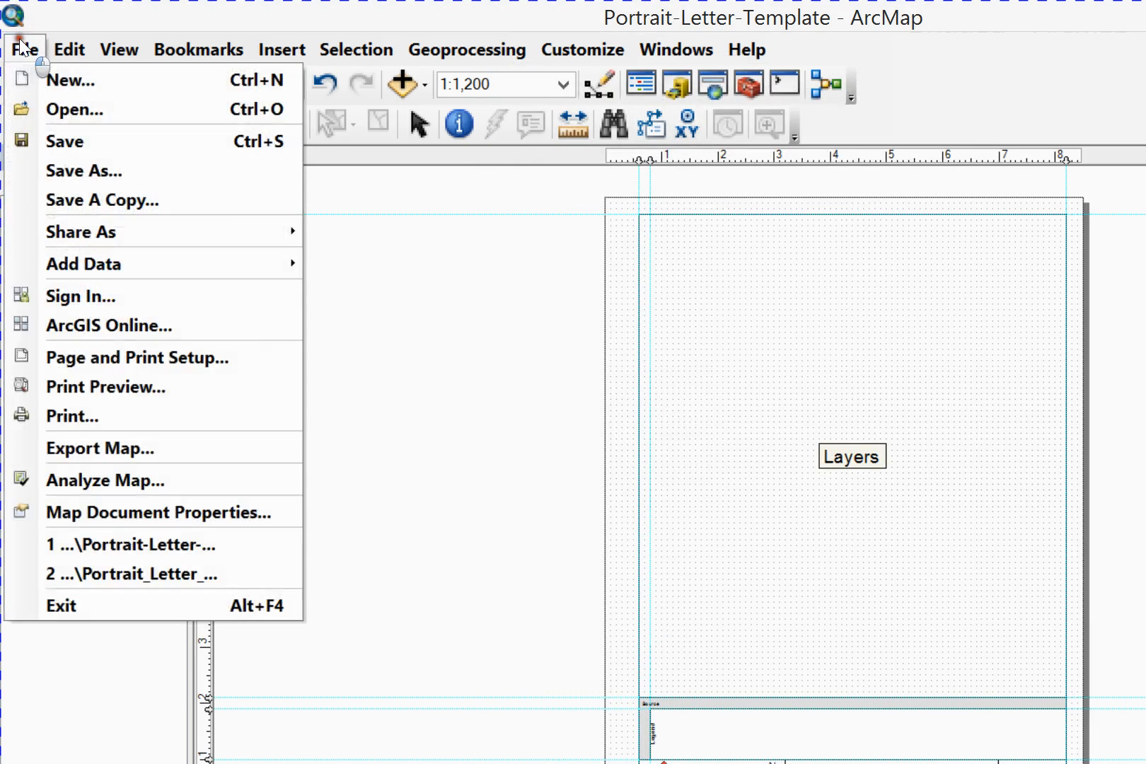
left_click(43, 80)
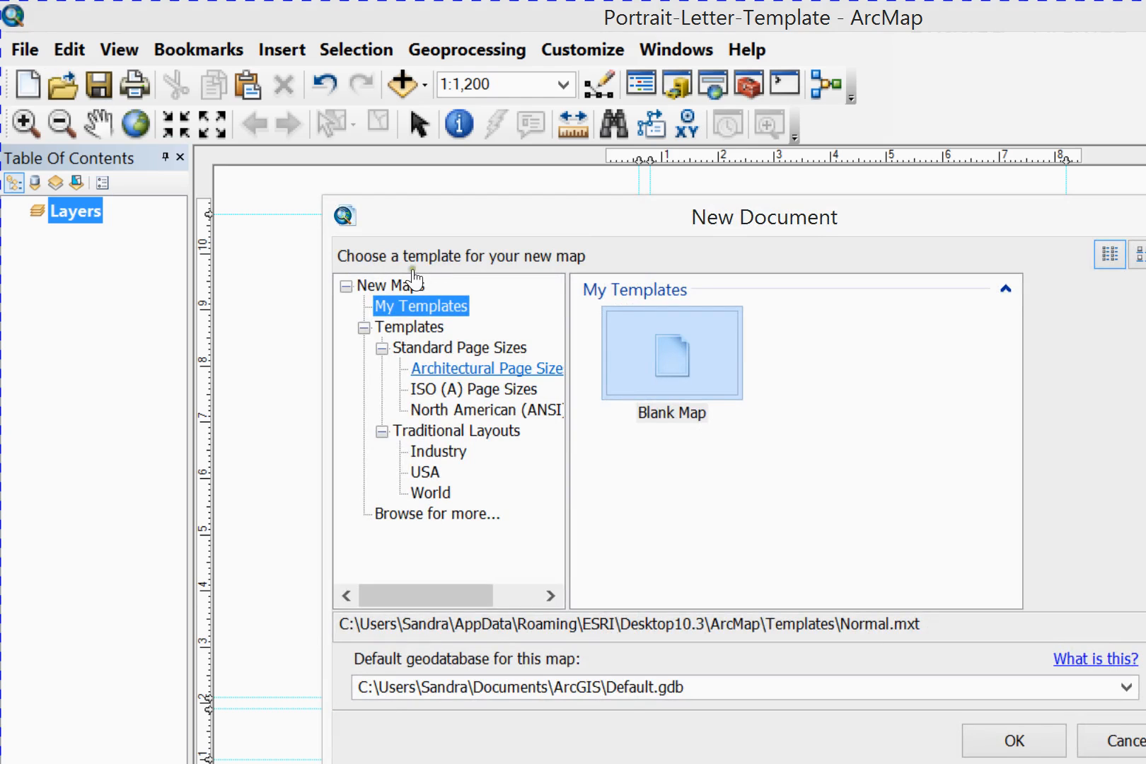
left_click(408, 327)
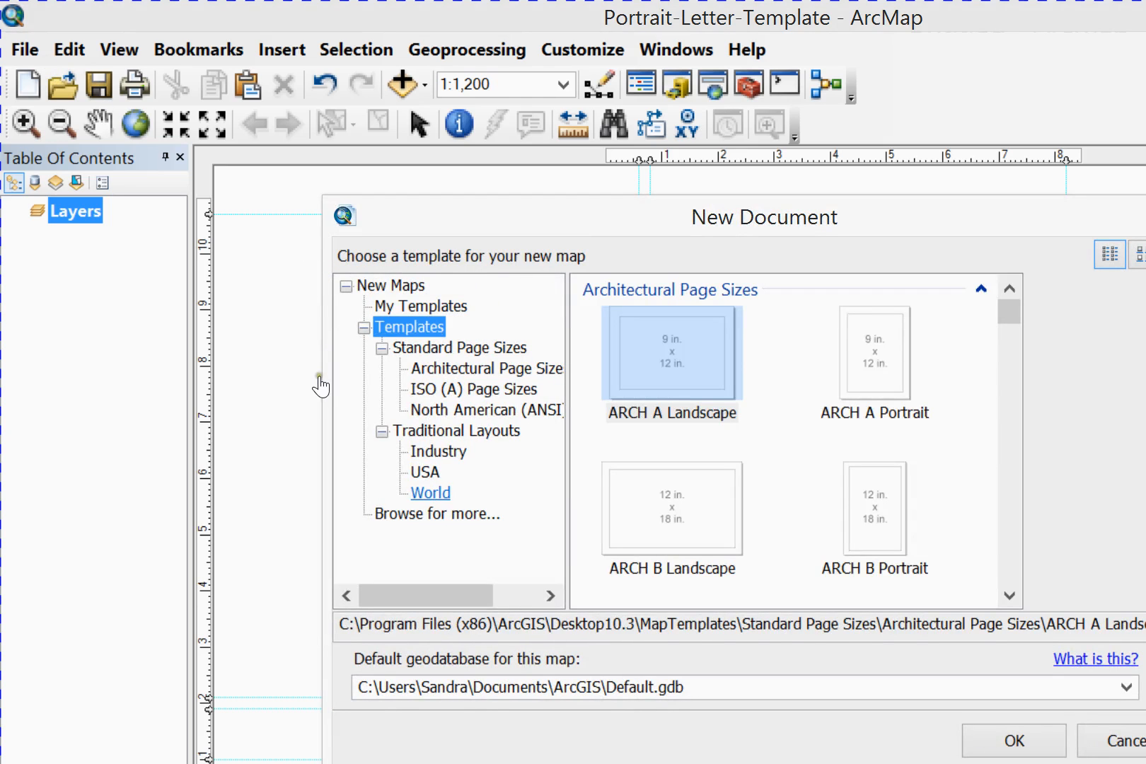
left_click(437, 514)
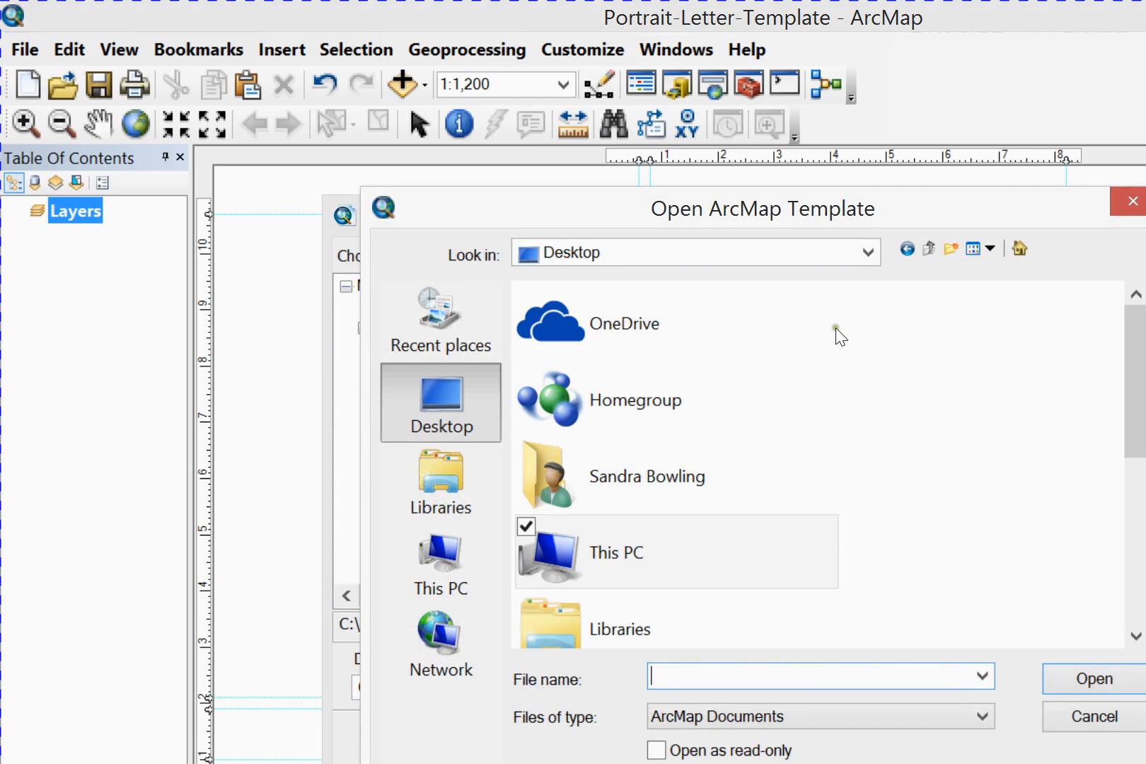
scroll(856, 337, "down", 1)
scroll(856, 337, "up", 1)
left_click_drag(1136, 423, 1137, 624)
left_click(678, 620)
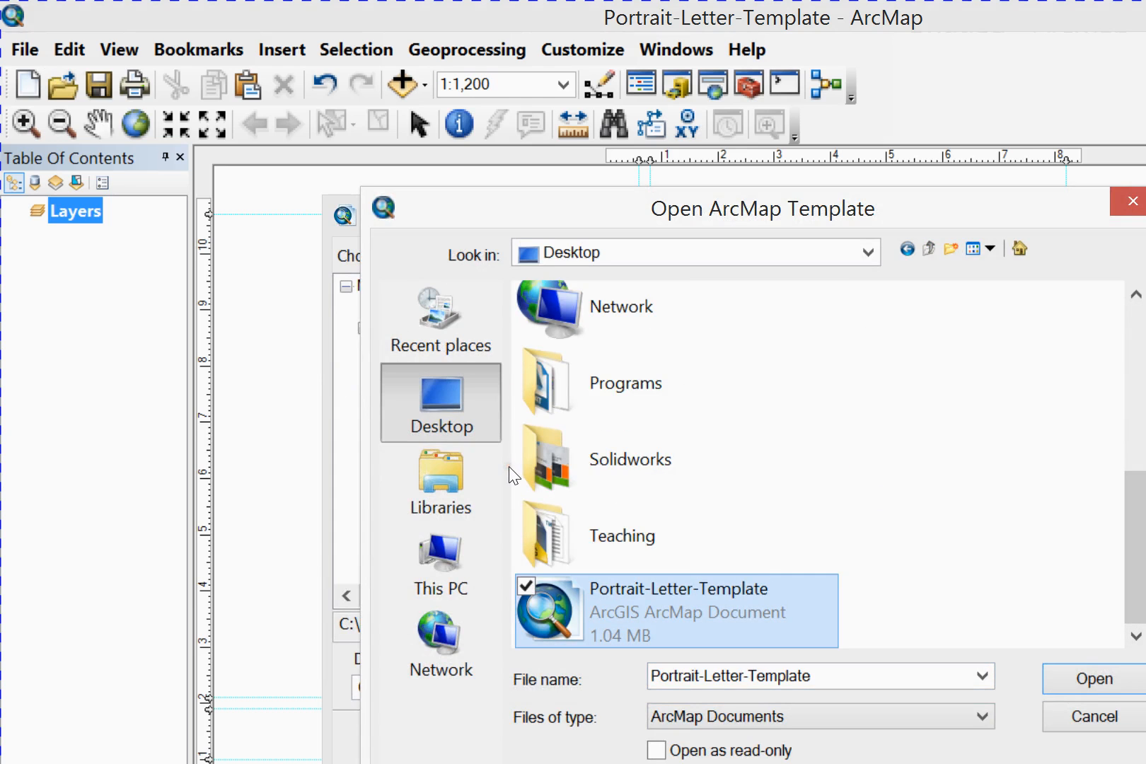
left_click(1094, 679)
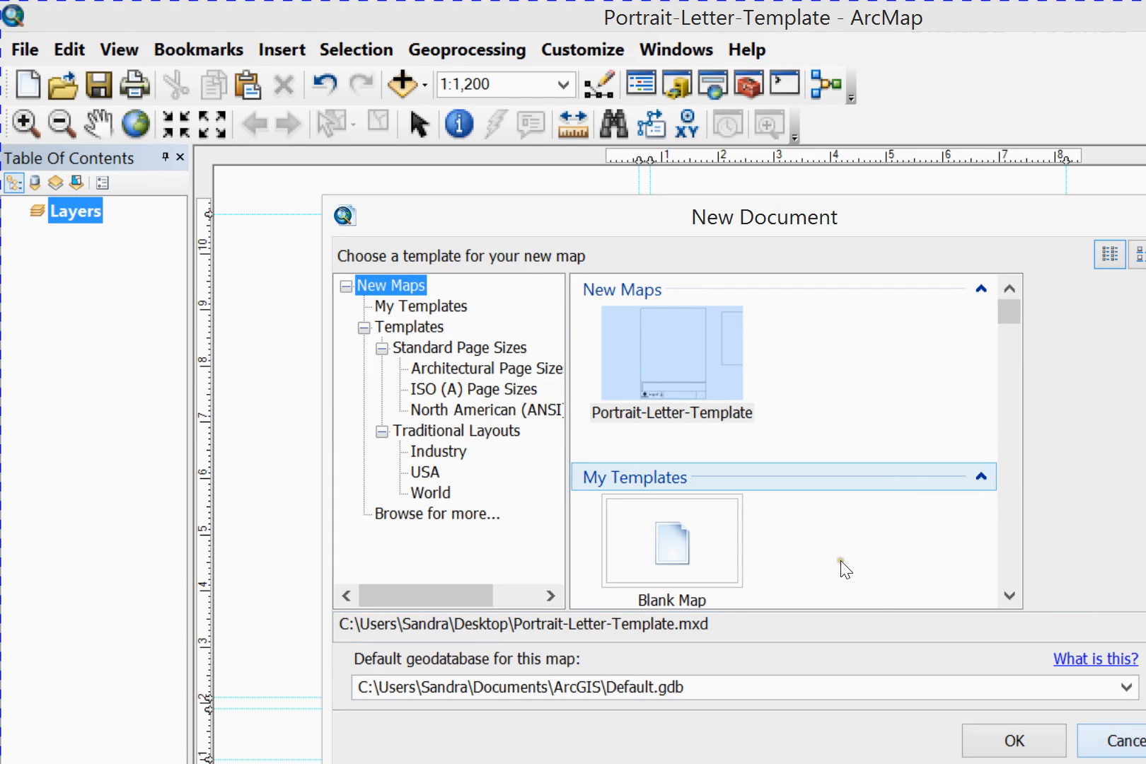
key("Return")
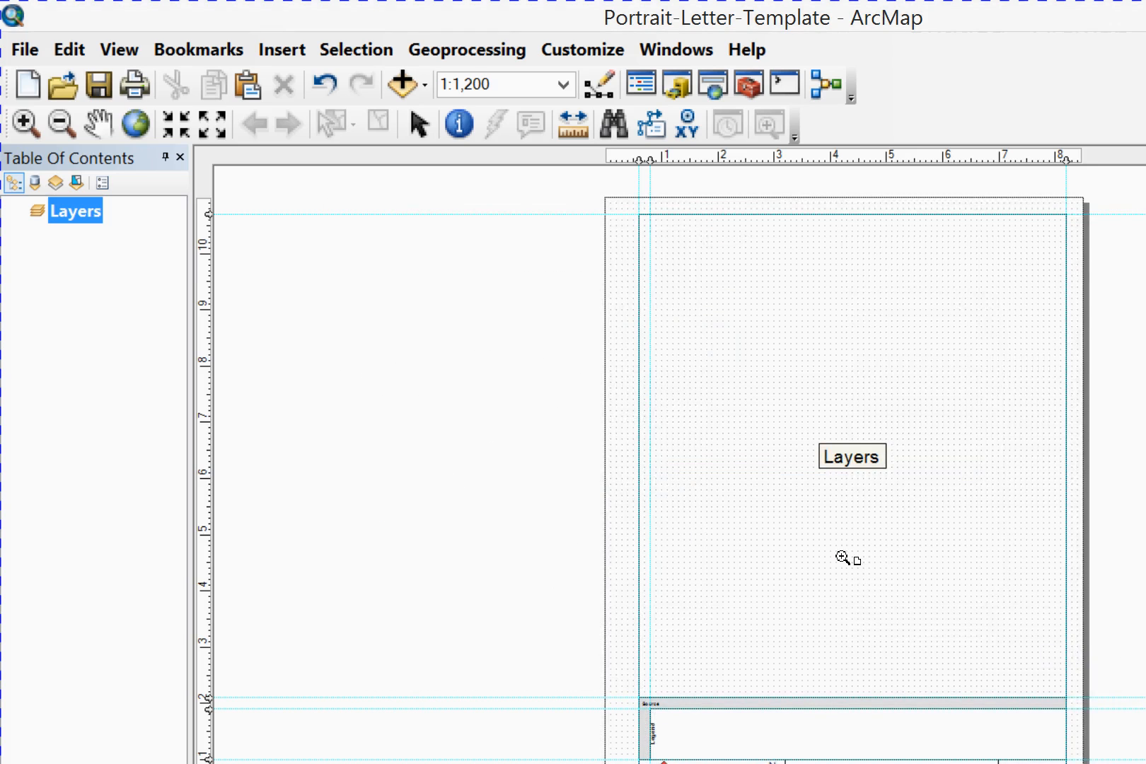